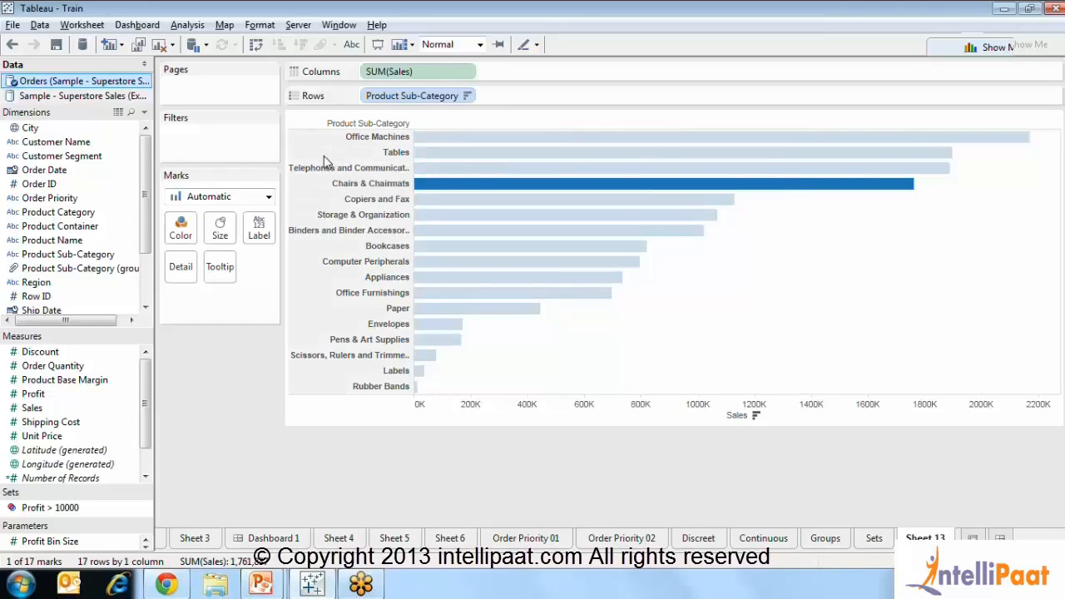
# Step: Group the Tables, Chairs & Chairmats and Bookcases sub-categories in the sales bar chart and locate the new group field among the dimensions
pyautogui.click(332, 154)
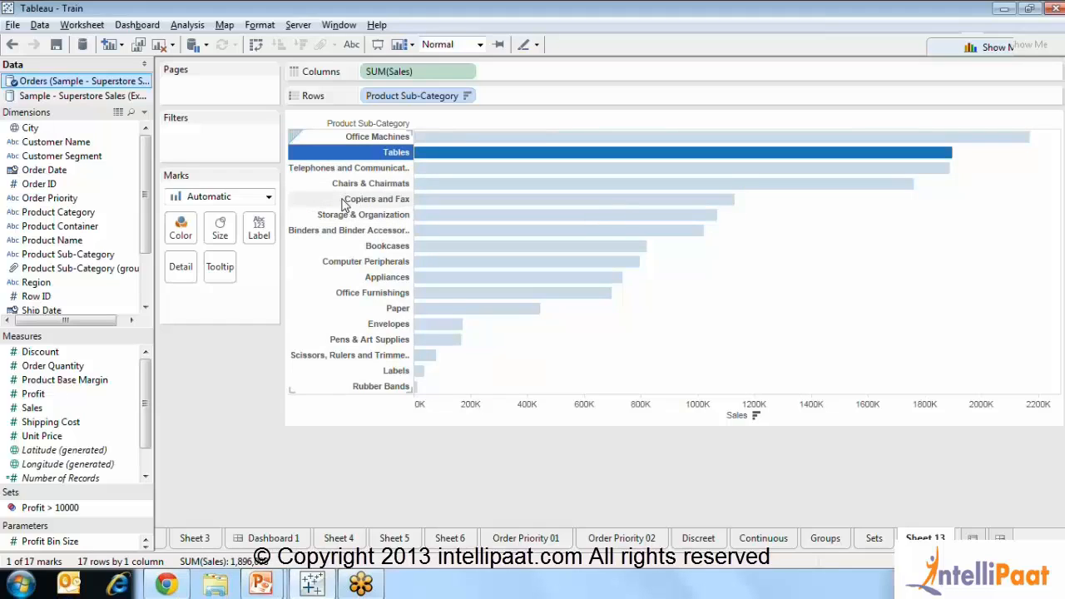
pyautogui.keyDown('ctrl'); pyautogui.click(316, 184); pyautogui.keyUp('ctrl')
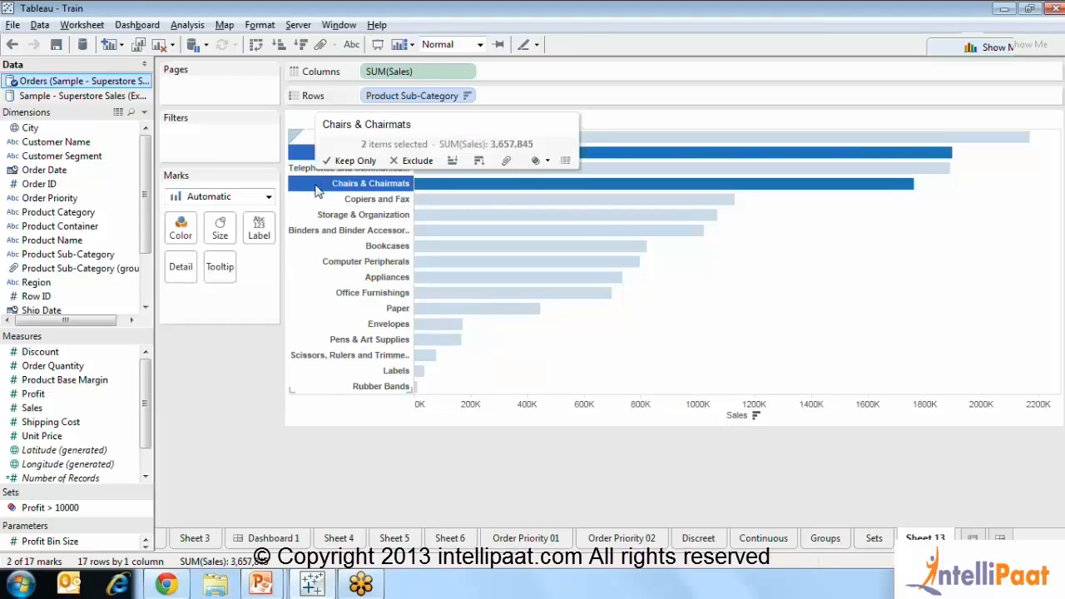
pyautogui.keyDown('ctrl'); pyautogui.click(344, 247); pyautogui.keyUp('ctrl')
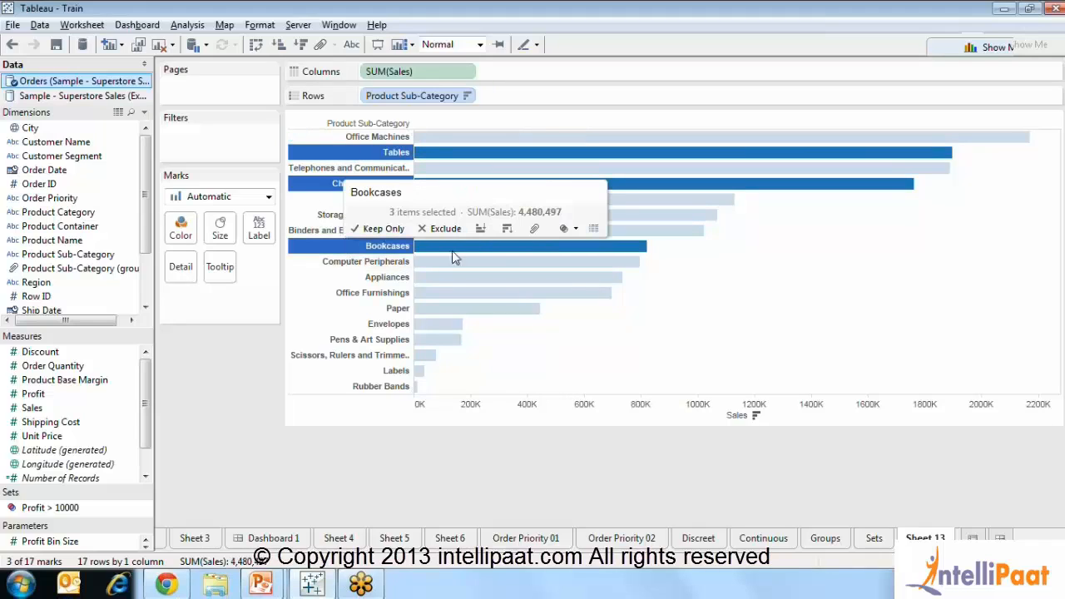
pyautogui.click(535, 230)
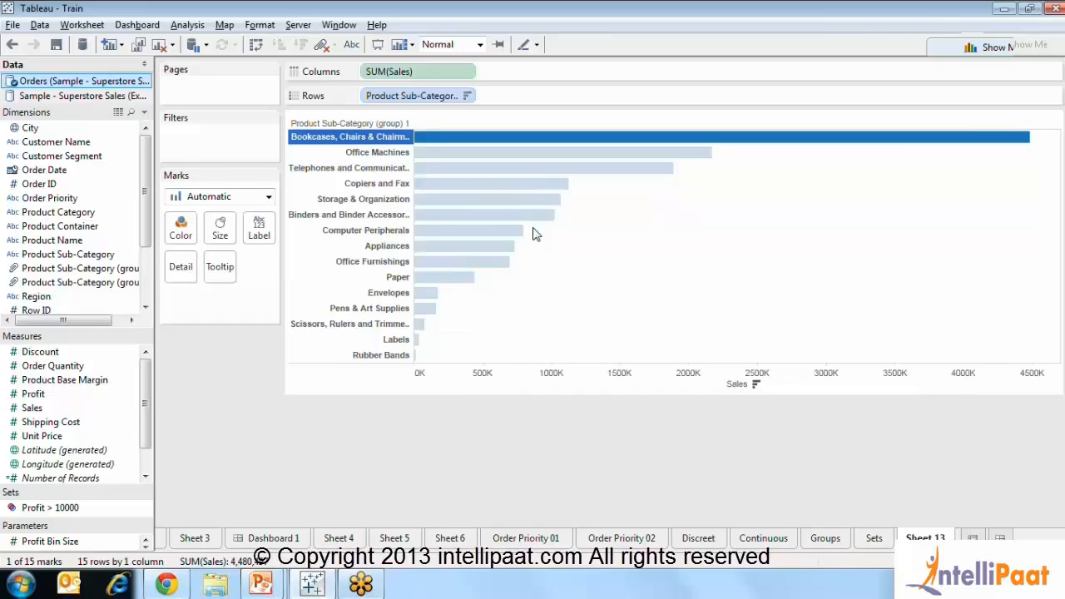
pyautogui.click(120, 320)
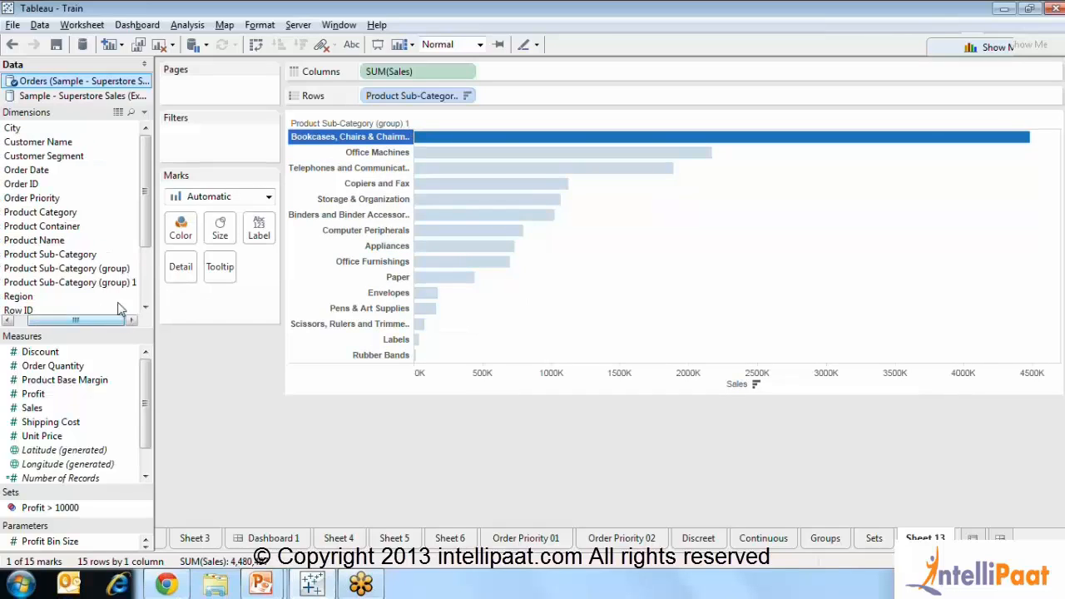
pyautogui.click(121, 283)
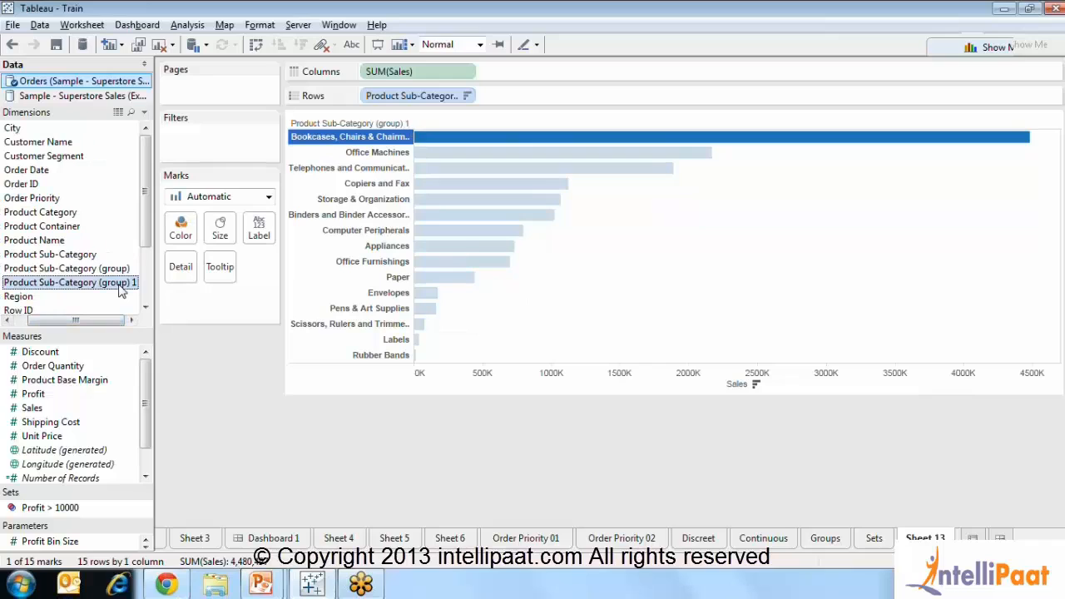
pyautogui.click(188, 354)
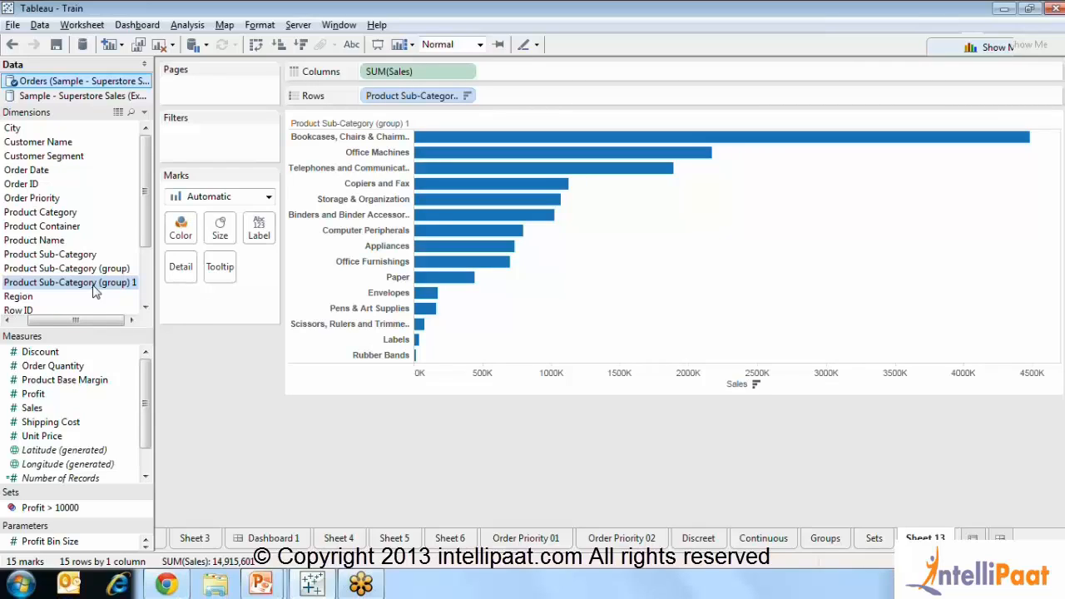
# Step: Try Product Sub-Category (group) 1 as the bar colour and remove it, and inspect the field's filter values without applying them
pyautogui.moveTo(93, 286); pyautogui.dragTo(180, 234)
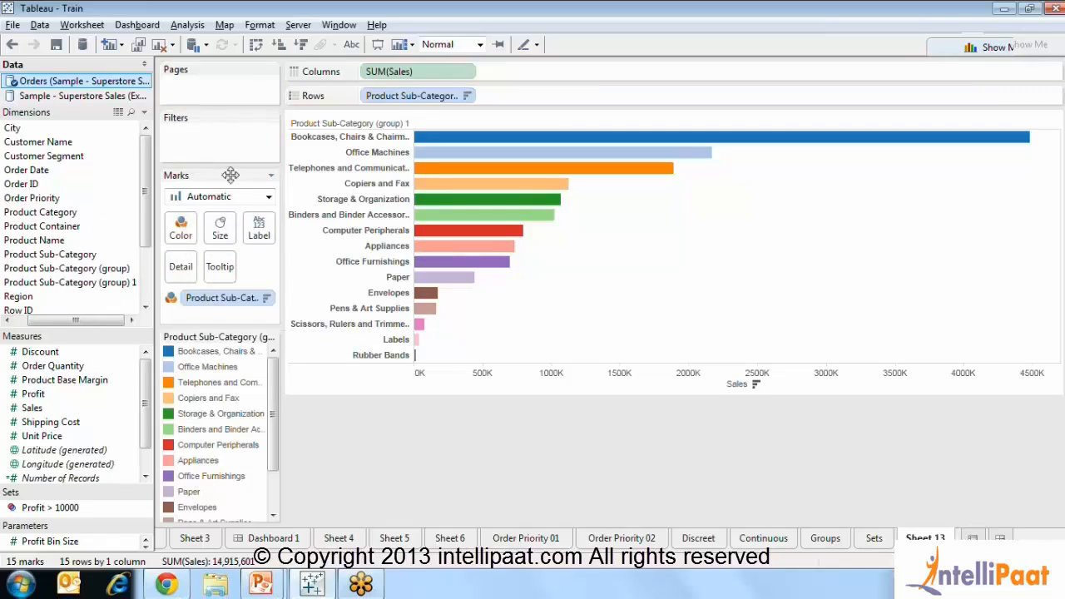
pyautogui.moveTo(214, 300); pyautogui.dragTo(457, 486)
pyautogui.moveTo(73, 284); pyautogui.dragTo(212, 142)
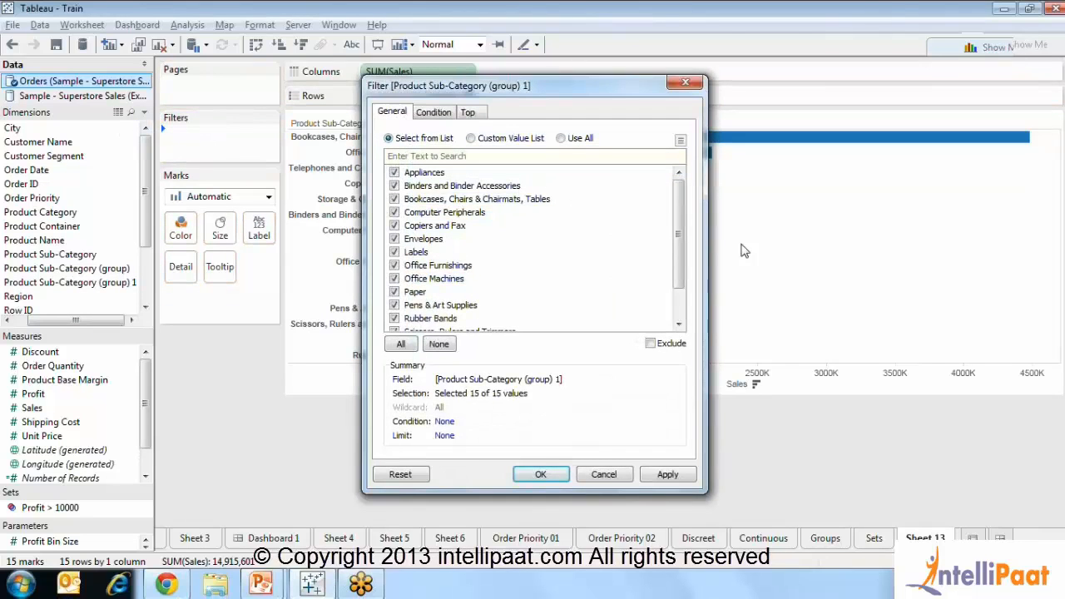
pyautogui.moveTo(678, 237); pyautogui.dragTo(694, 328)
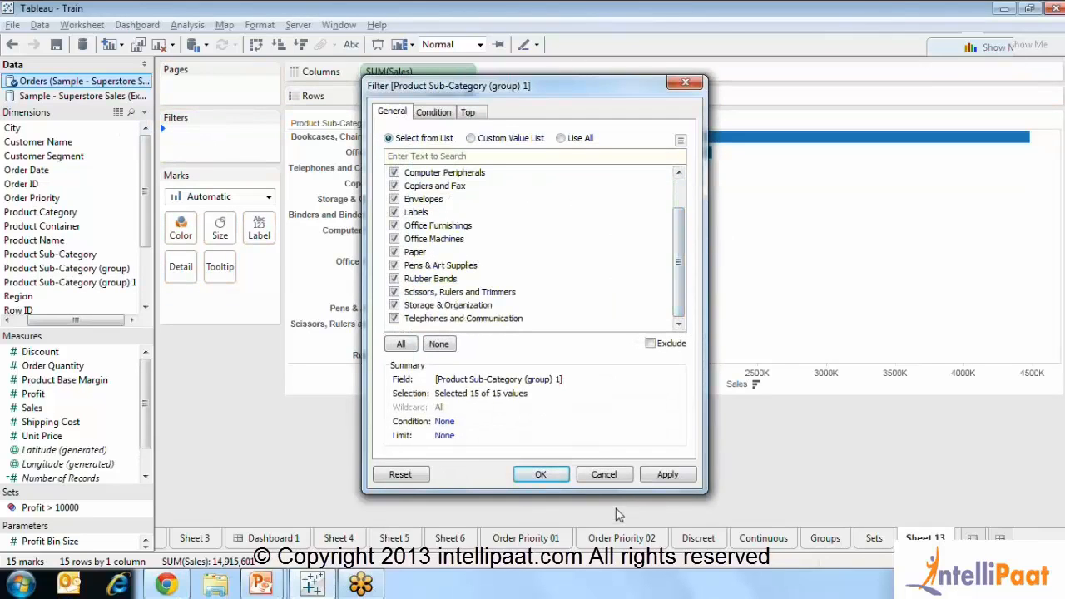
pyautogui.click(608, 475)
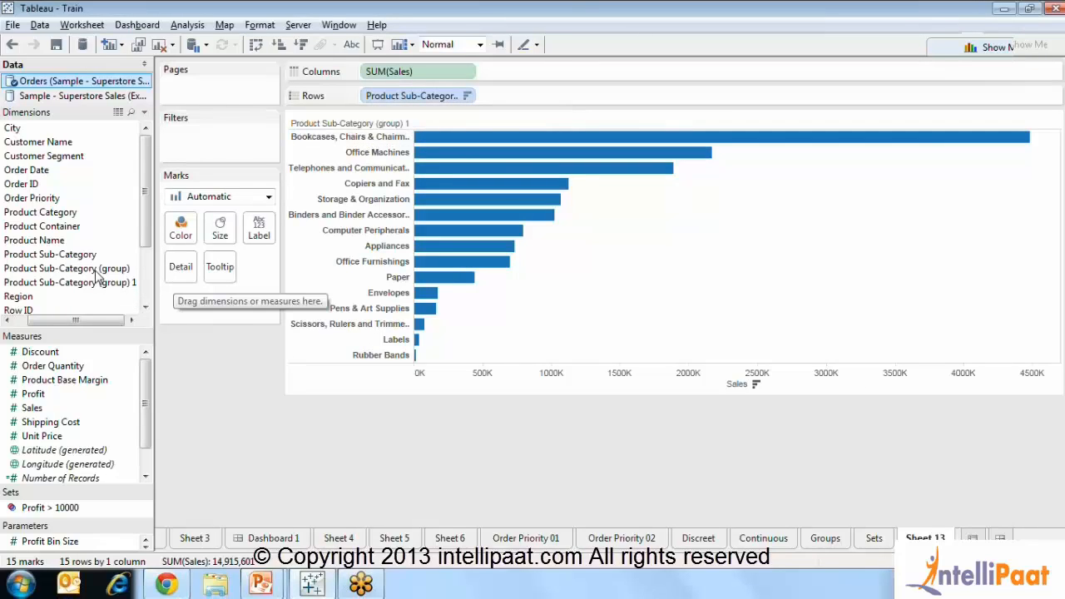
# Step: Filter the chart by Product Sub-Category (group) to keep only Other, and remove that filter again
pyautogui.moveTo(96, 272); pyautogui.dragTo(218, 153)
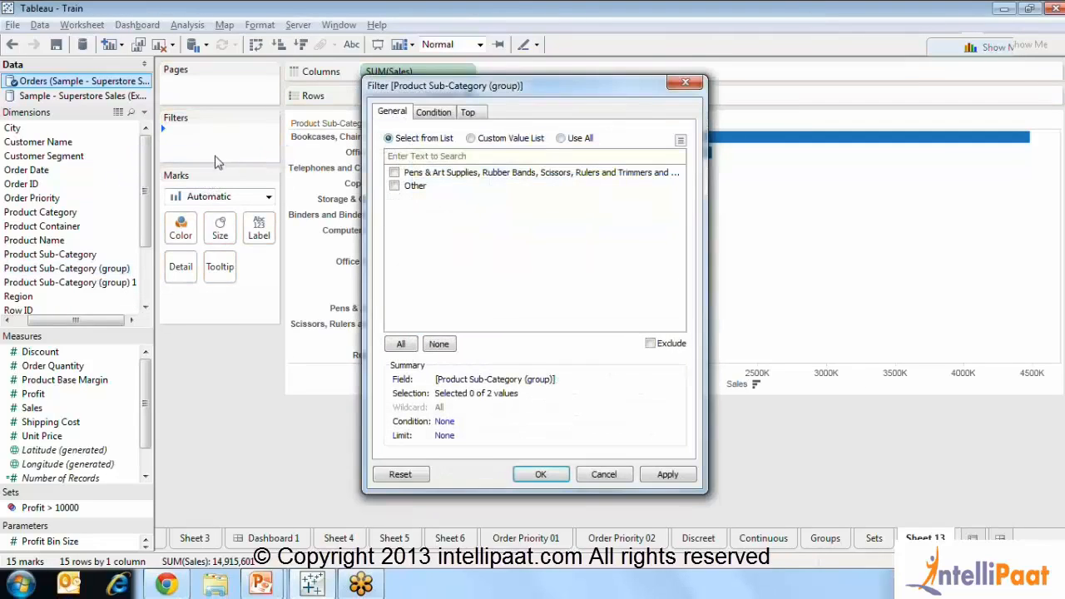
pyautogui.click(396, 187)
pyautogui.click(540, 480)
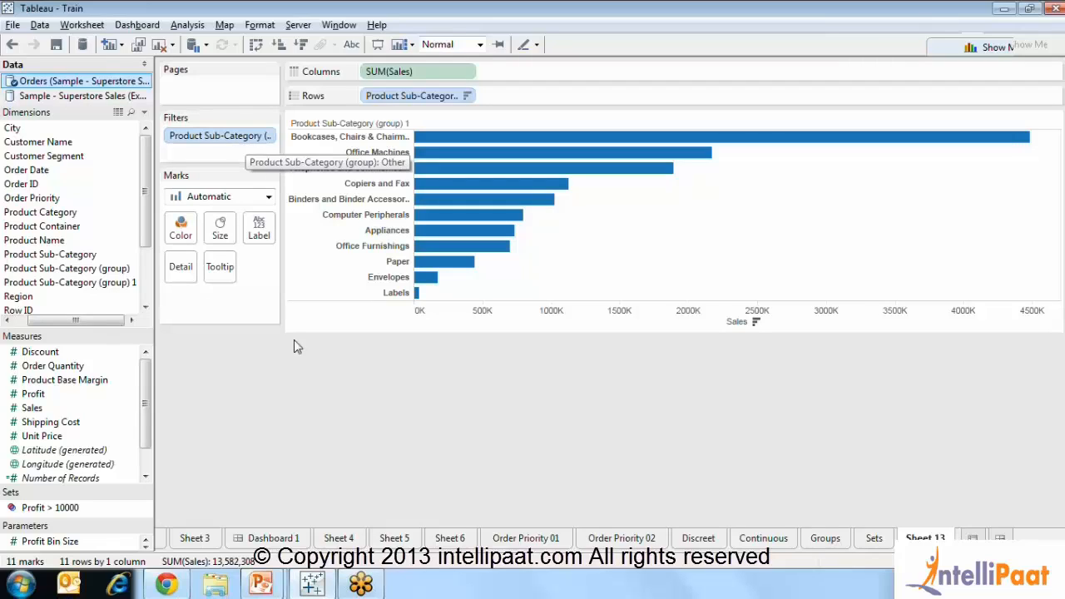
pyautogui.moveTo(223, 137); pyautogui.dragTo(347, 439)
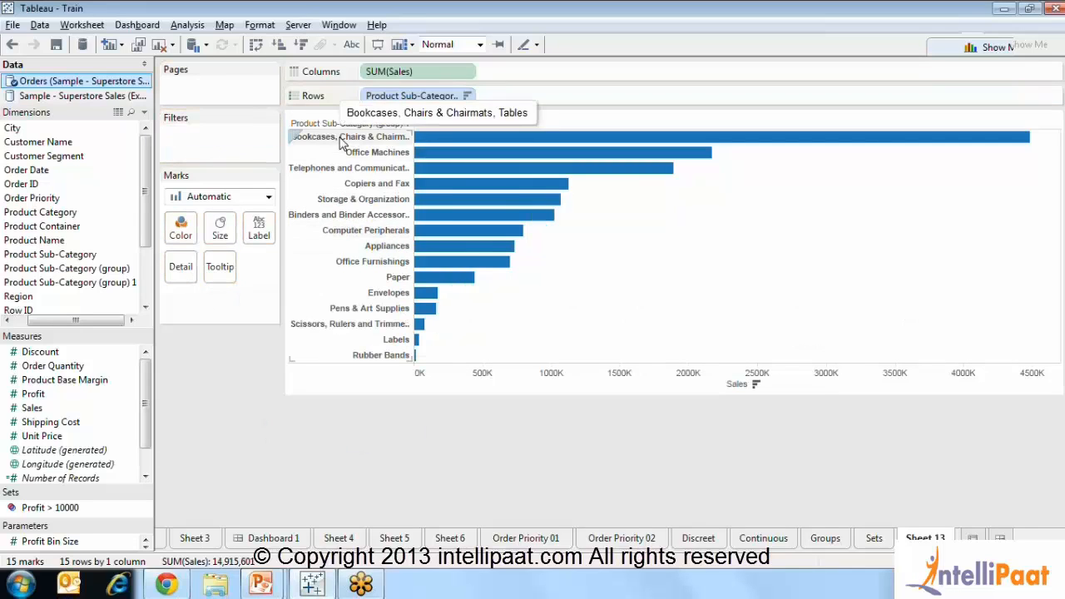
# Step: Add a new blank worksheet to the workbook
pyautogui.click(435, 97)
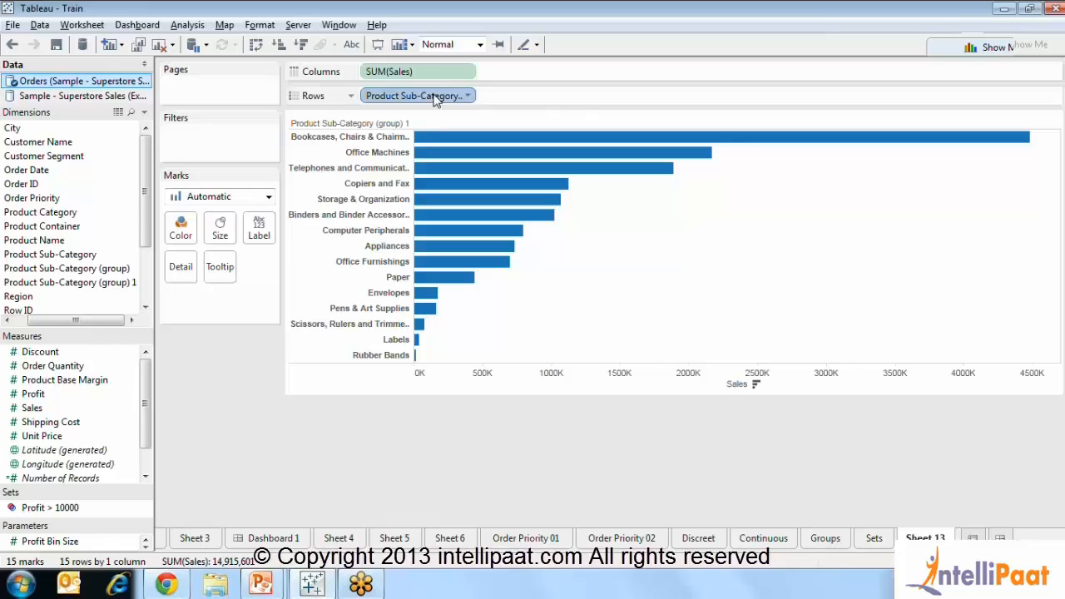
pyautogui.click(455, 453)
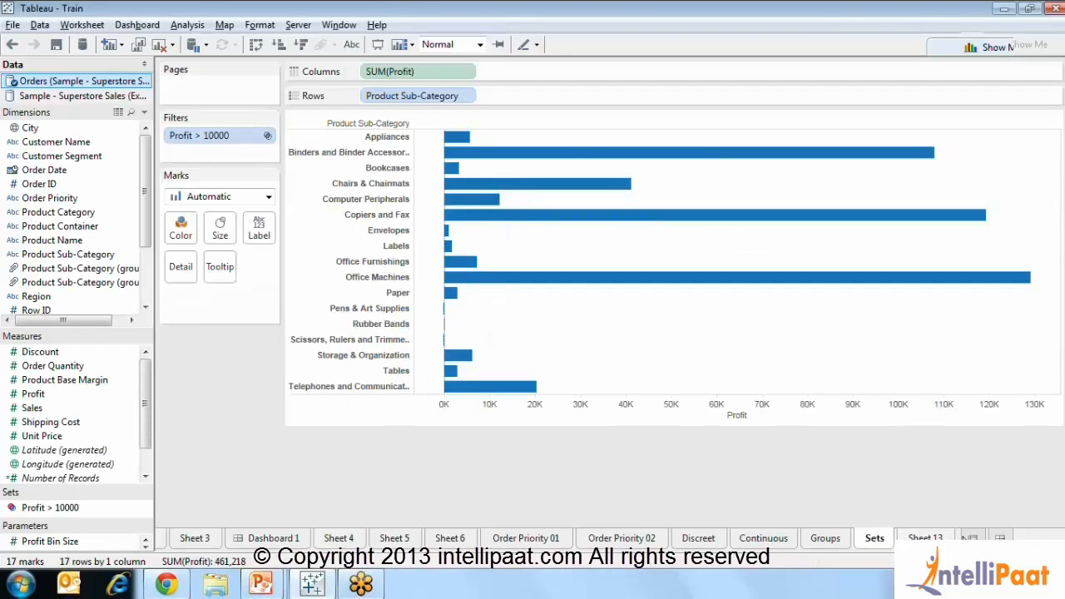
pyautogui.click(970, 538)
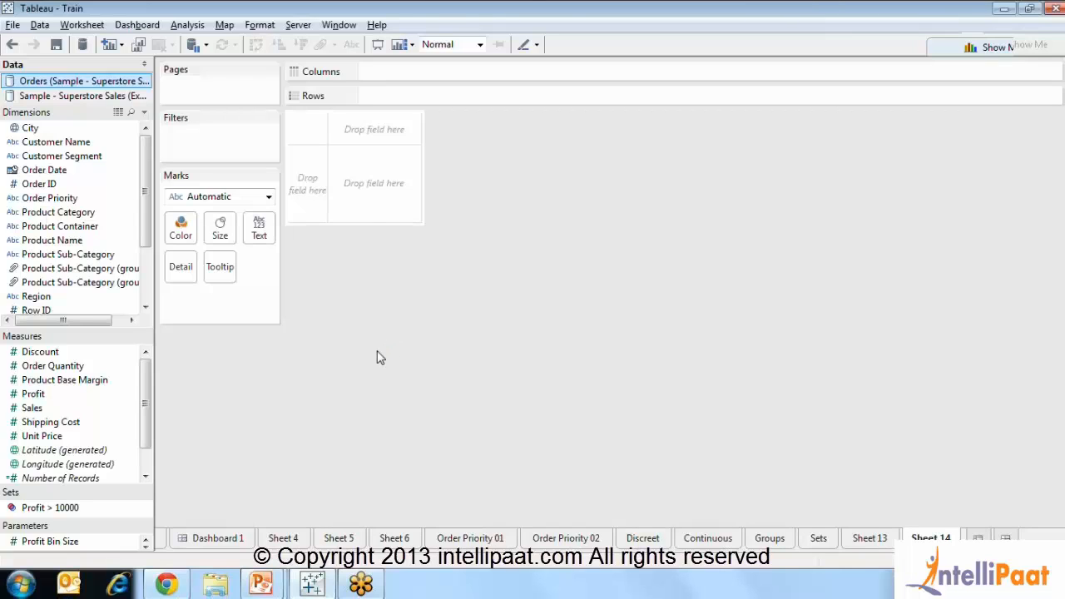
# Step: Examine the Product Sub-Category (group) filter on the Groups sheet, close it without changes, and return to the blank Sheet 14
pyautogui.click(866, 539)
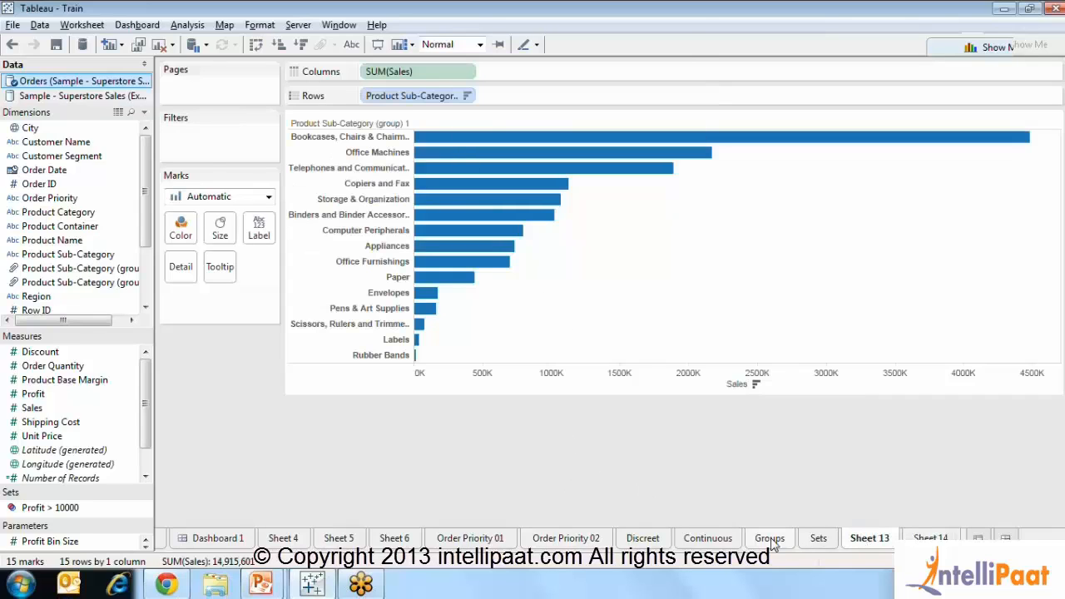
pyautogui.click(770, 540)
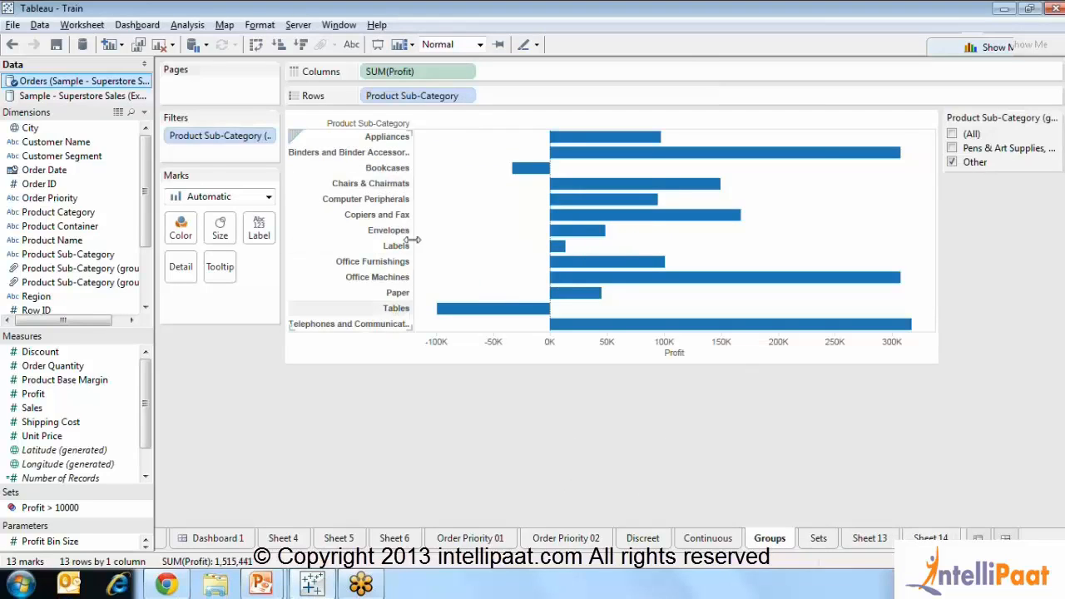
pyautogui.click(268, 136)
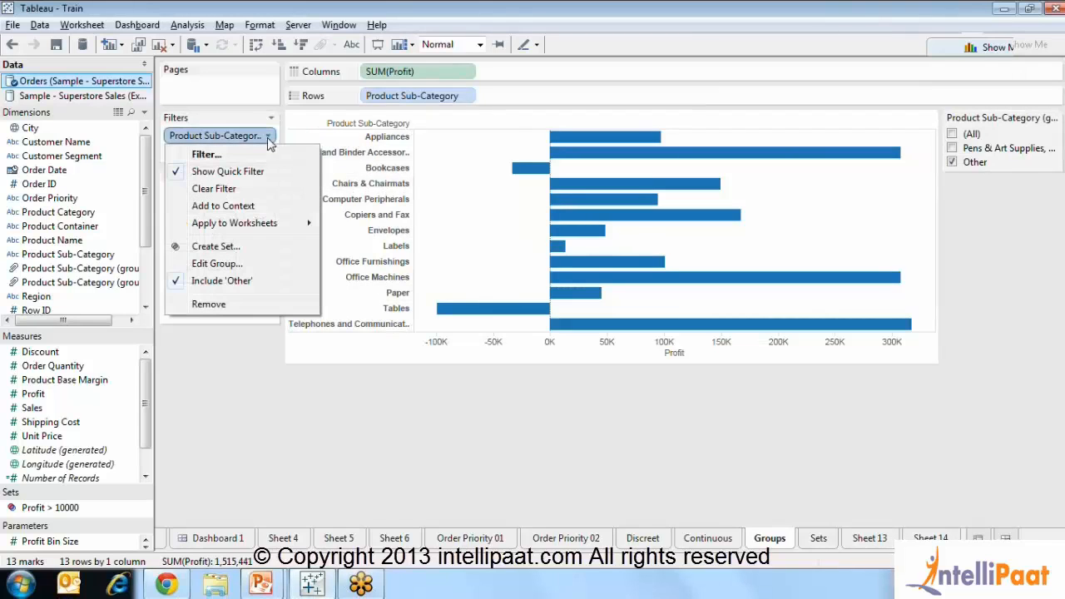
pyautogui.click(263, 157)
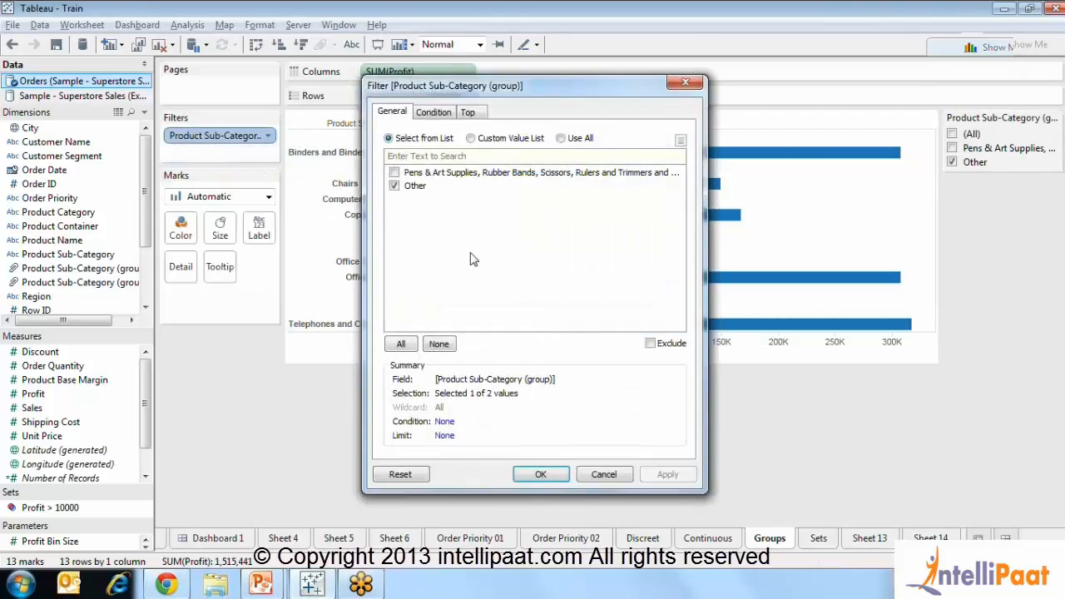
pyautogui.click(605, 474)
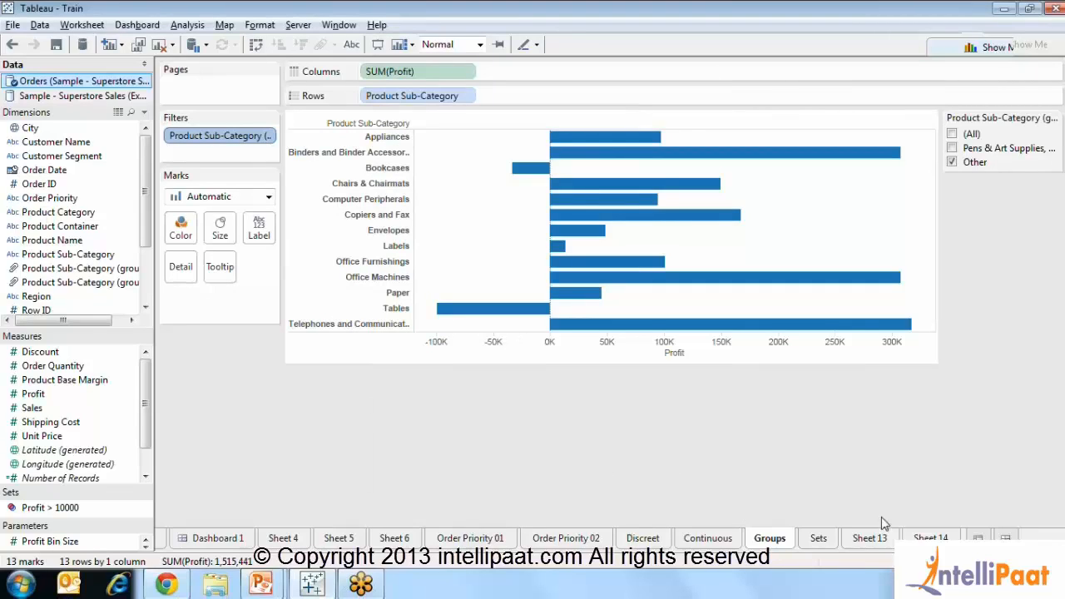
pyautogui.click(927, 538)
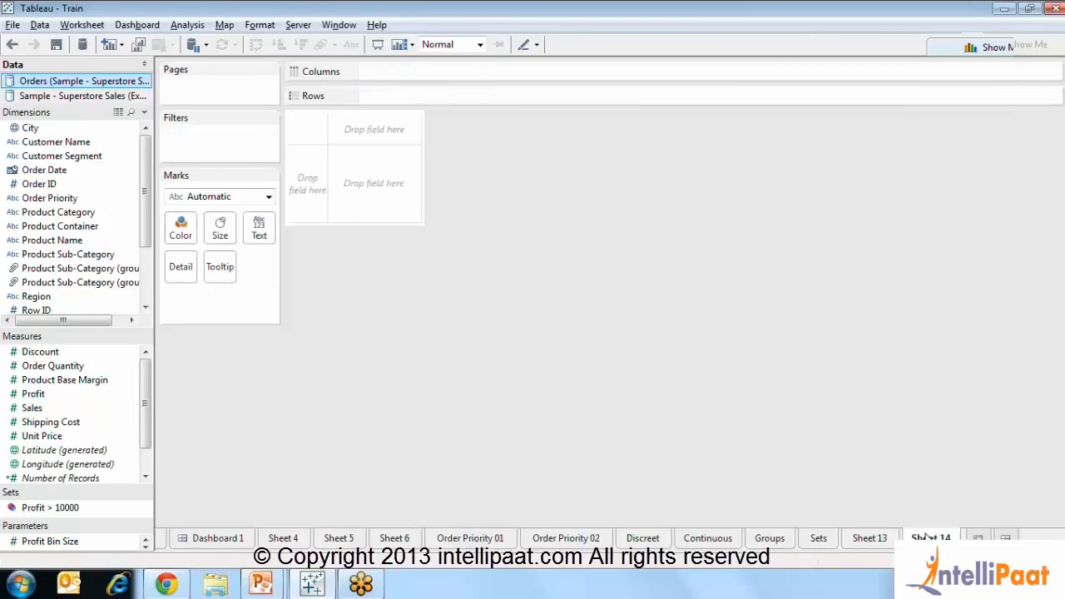
# Step: Start a new set from the Customer Segment dimension and name it "sales > 10K"
pyautogui.rightClick(65, 160)
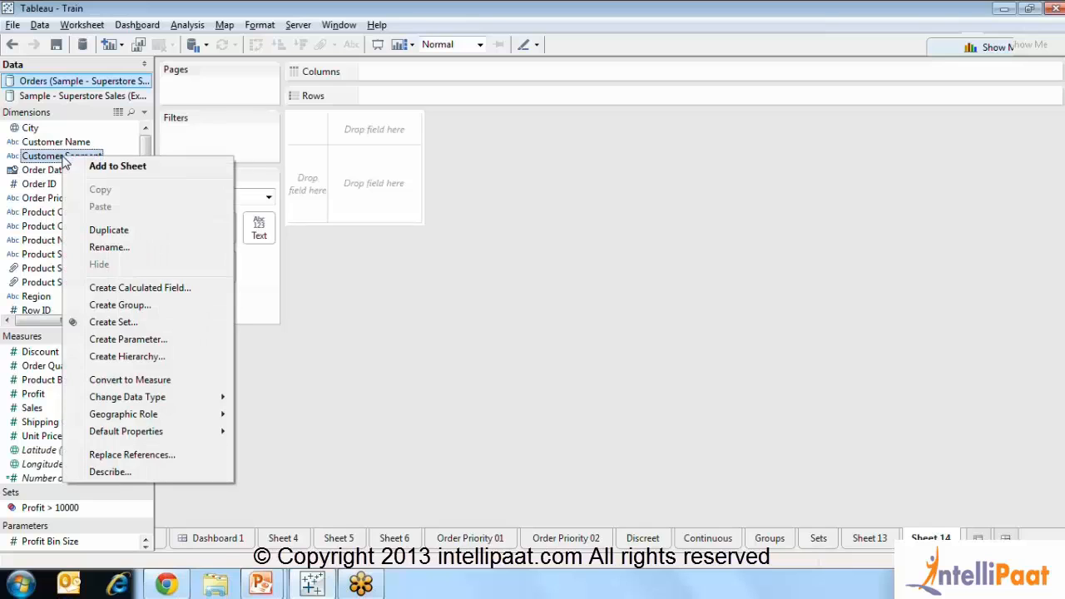
pyautogui.click(111, 323)
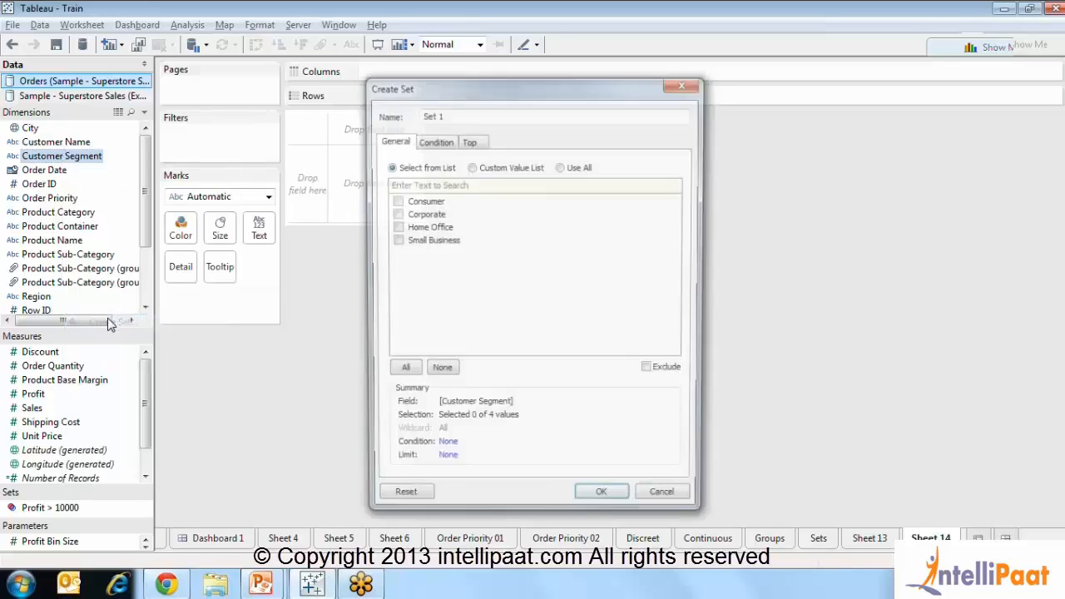
pyautogui.moveTo(452, 115); pyautogui.dragTo(381, 127)
pyautogui.write('sales >')
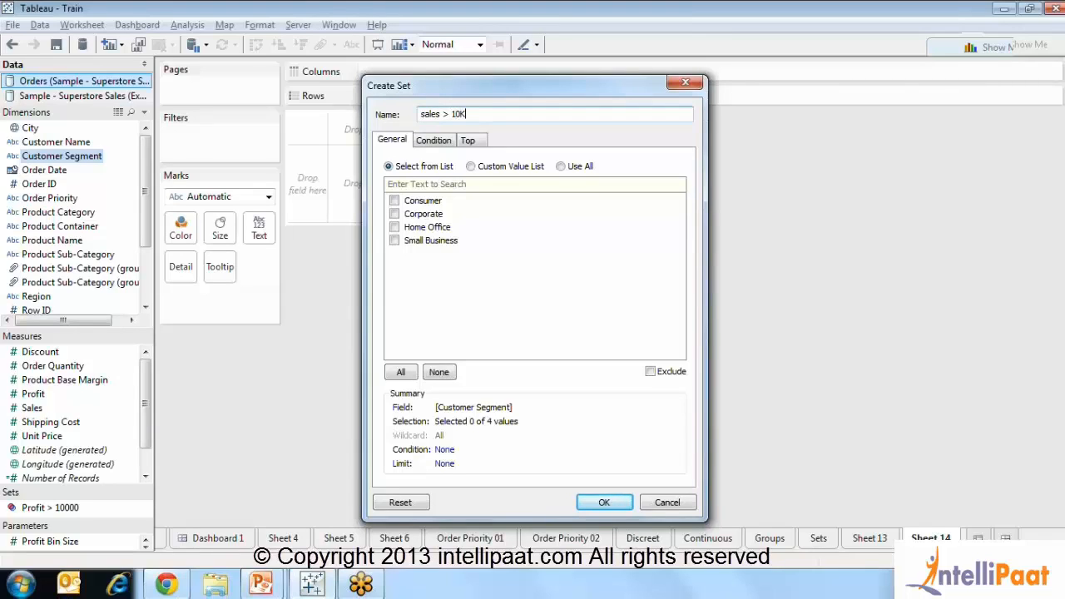
# Step: Give the set a field-based condition requiring the sum of Sales to be greater than 10000, and create it
pyautogui.click(442, 139)
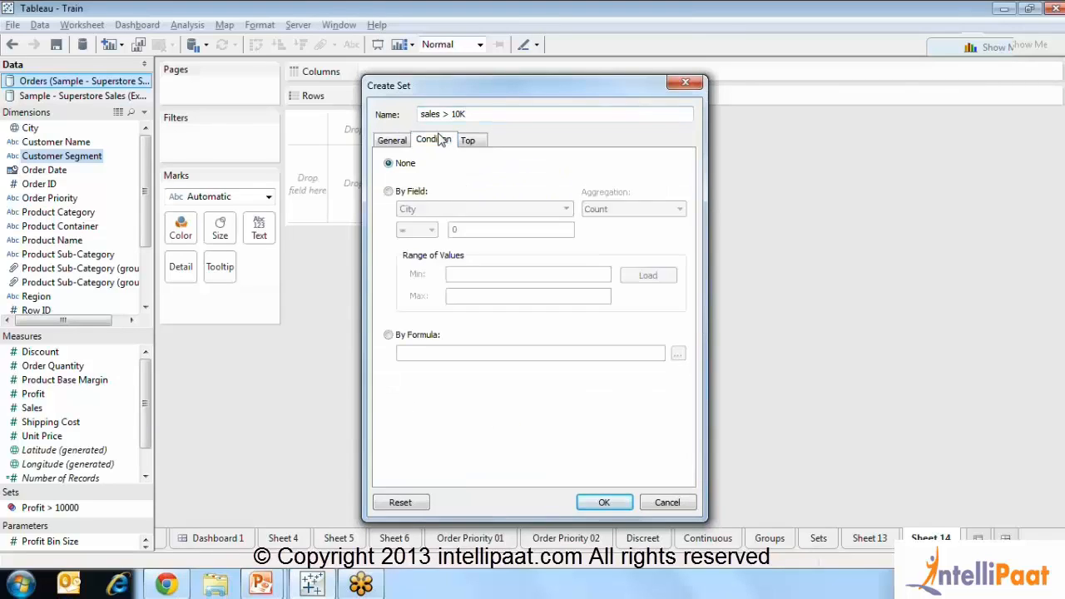
pyautogui.click(389, 191)
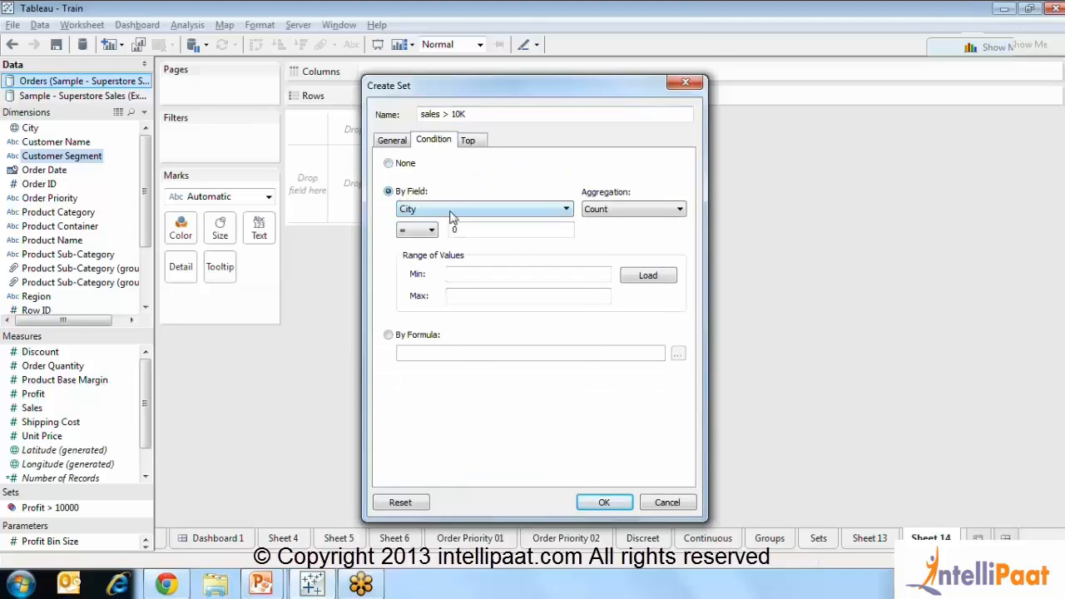
pyautogui.click(452, 214)
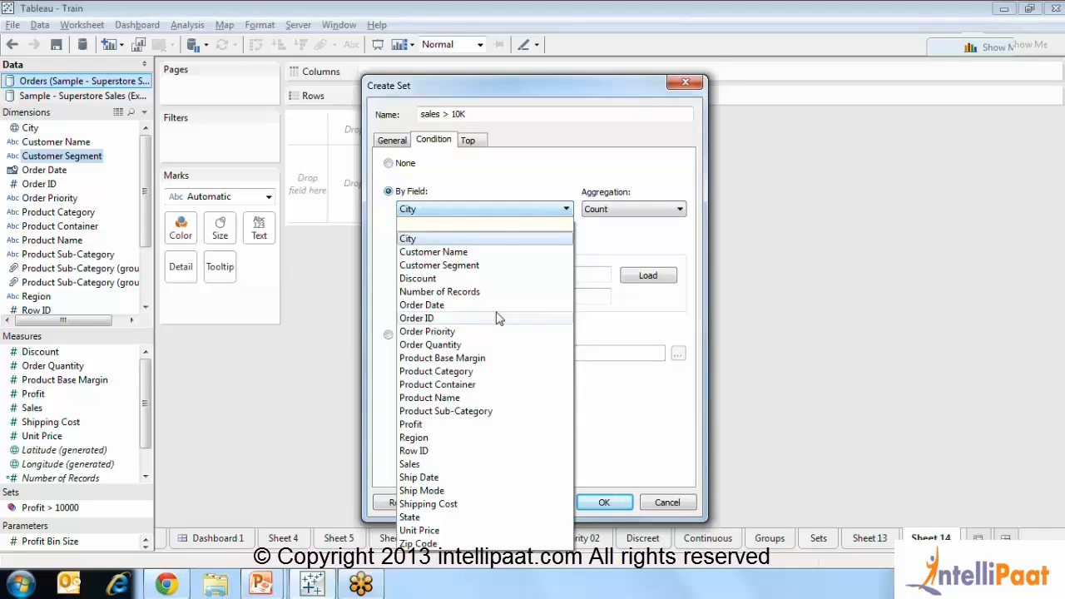
pyautogui.click(429, 464)
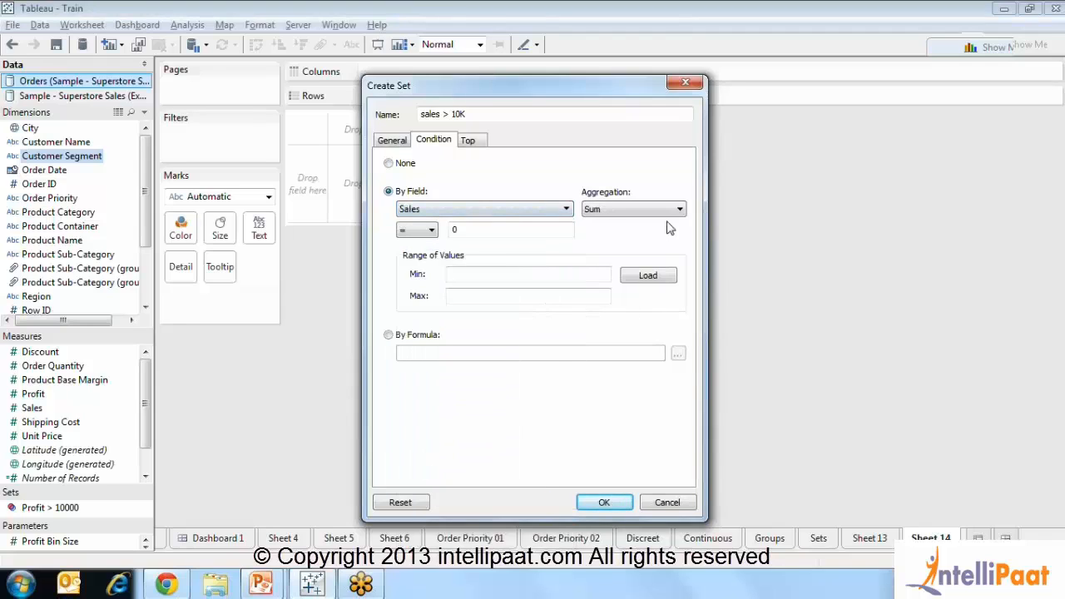
pyautogui.click(432, 230)
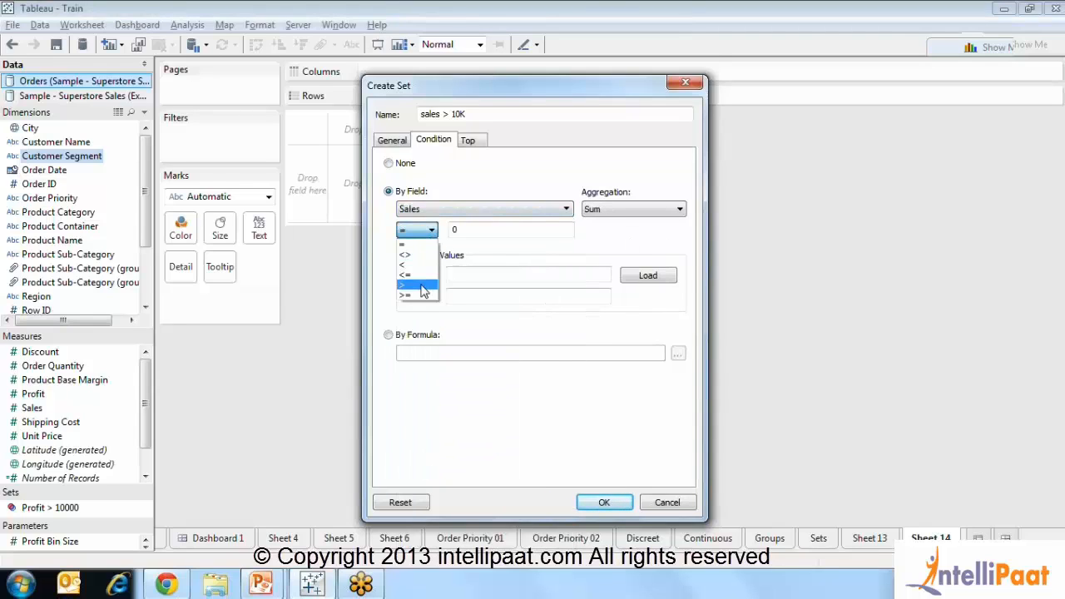
pyautogui.click(424, 290)
pyautogui.click(470, 231)
pyautogui.write('10000')
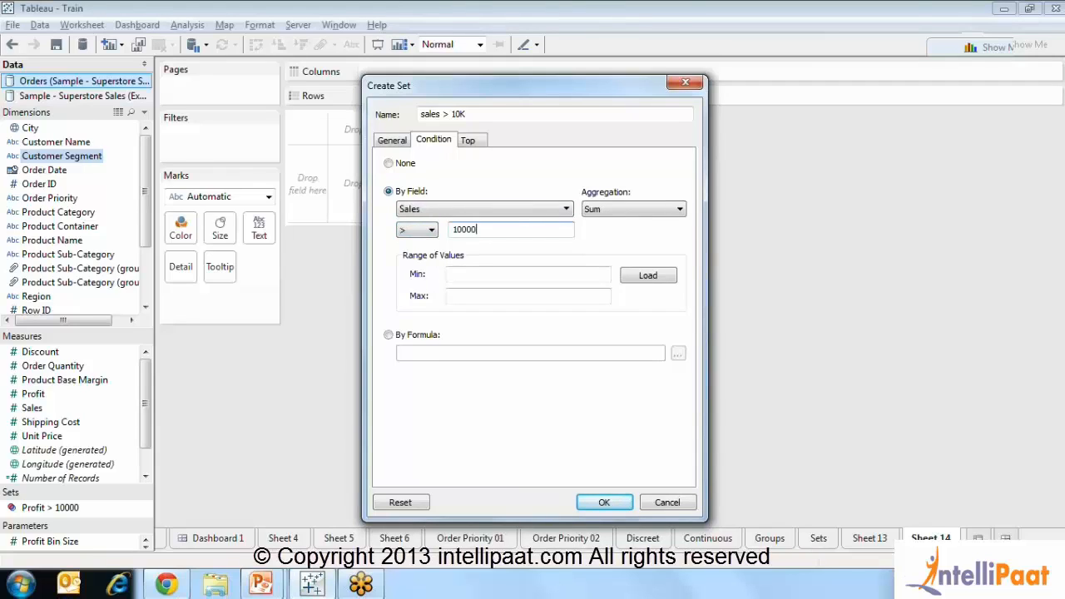
pyautogui.click(604, 502)
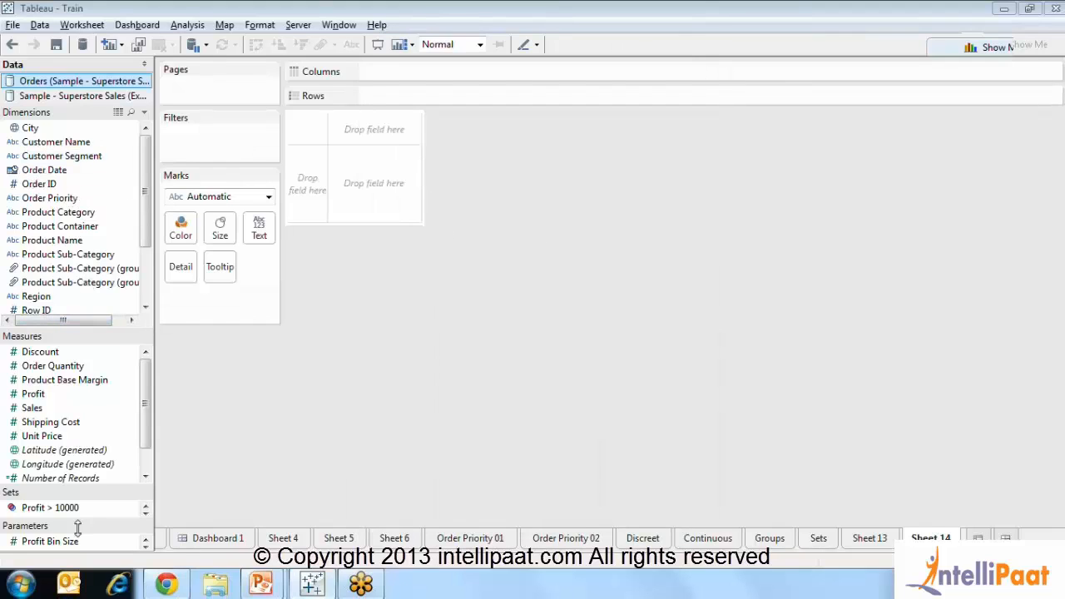
# Step: Enlarge the Sets area of the data pane to list every set, and select the sales > 10K set
pyautogui.moveTo(75, 487); pyautogui.dragTo(71, 408)
pyautogui.click(65, 447)
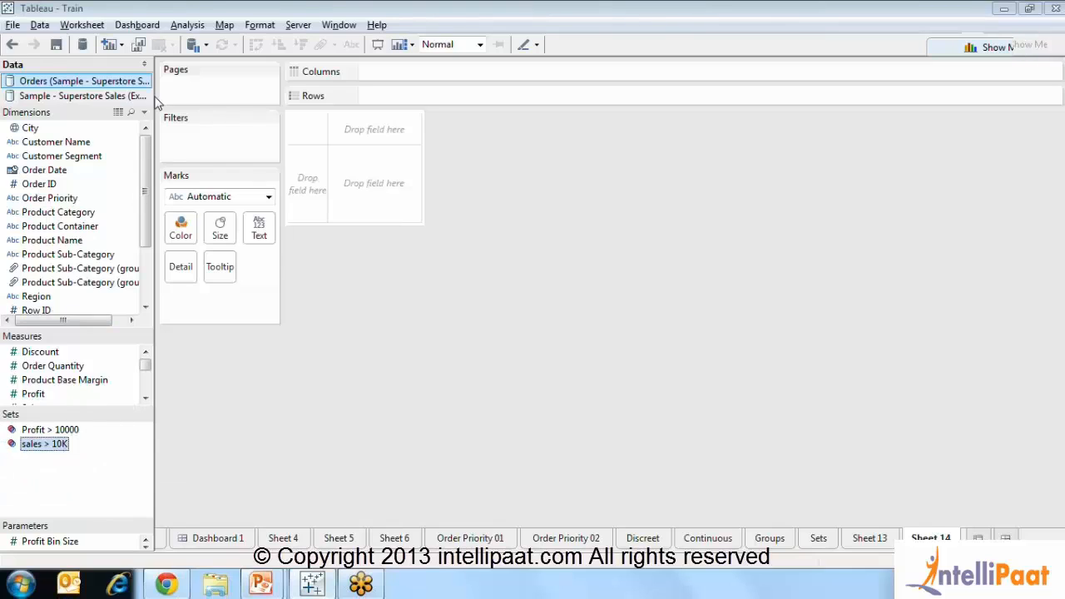
# Step: Build a bar chart on Sheet 14 with Customer Segment on Rows and the sum of Profit on Columns
pyautogui.moveTo(146, 245); pyautogui.dragTo(156, 272)
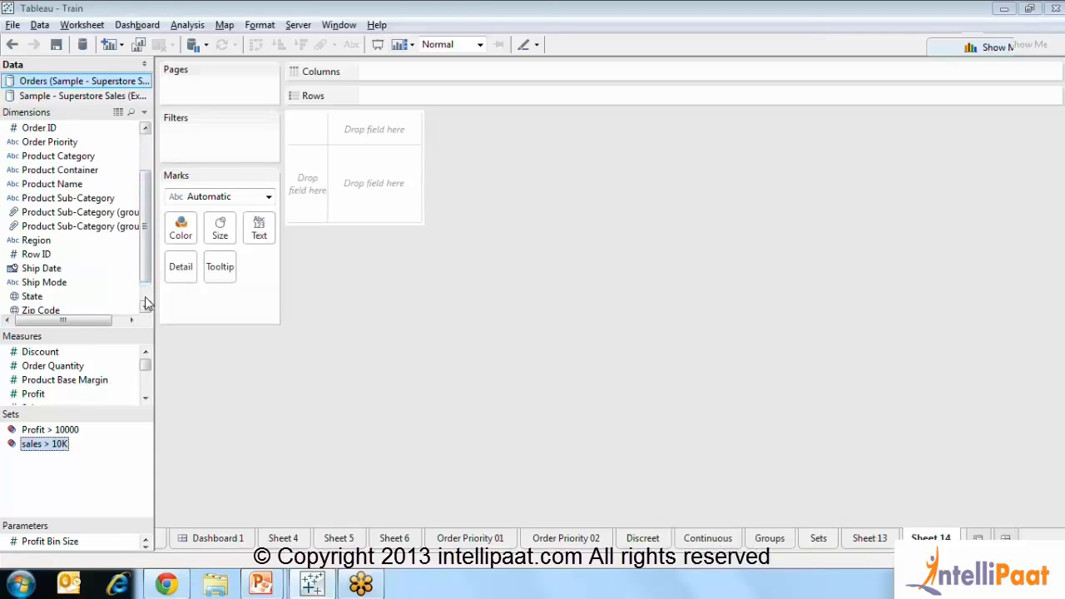
pyautogui.click(145, 297)
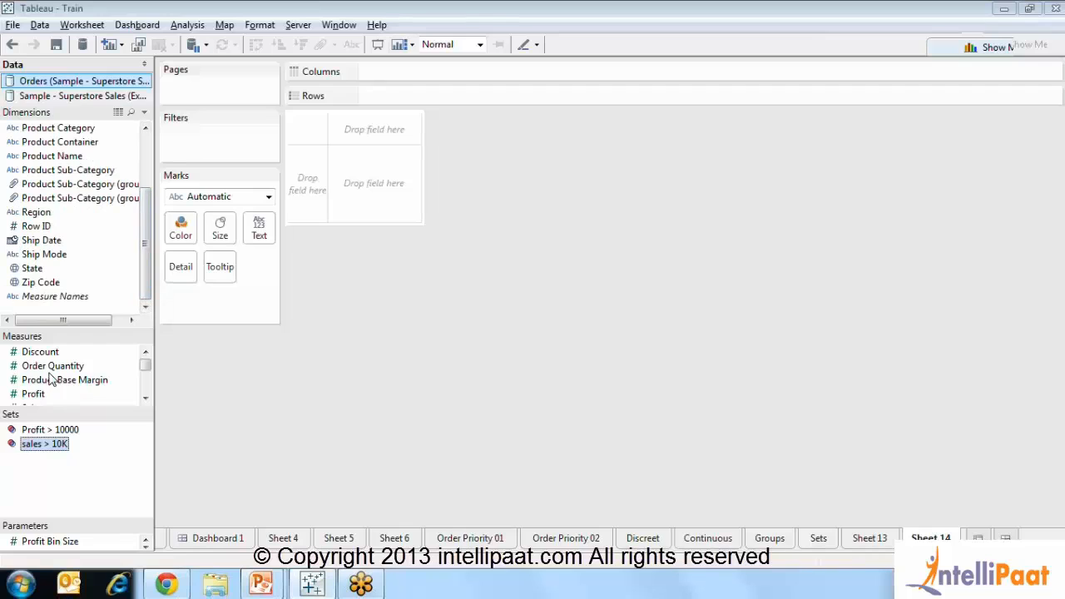
pyautogui.scroll(2, 145, 212)
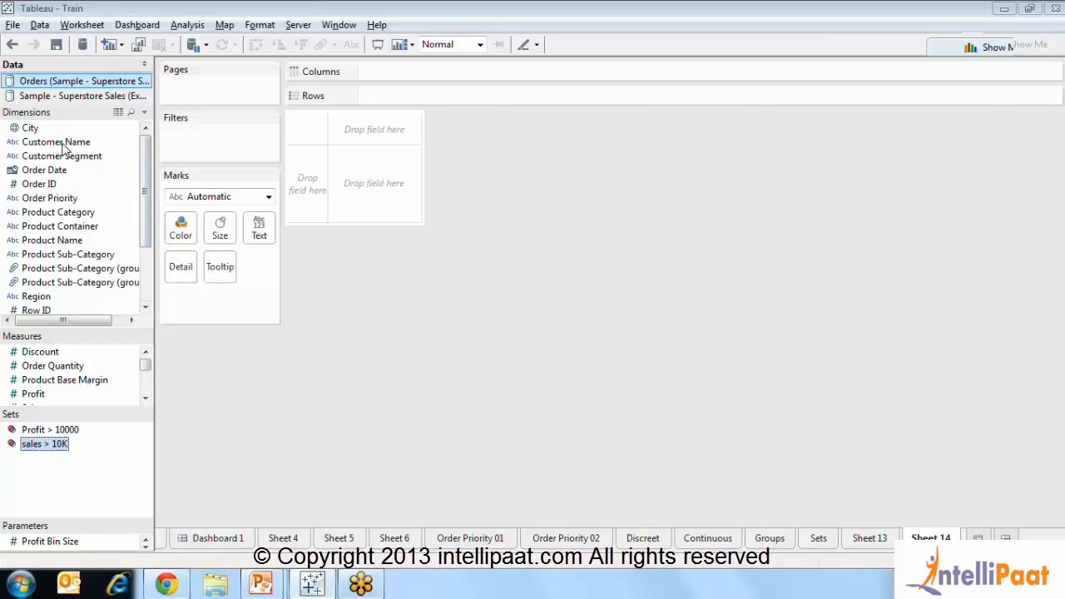
pyautogui.moveTo(63, 158); pyautogui.dragTo(426, 98)
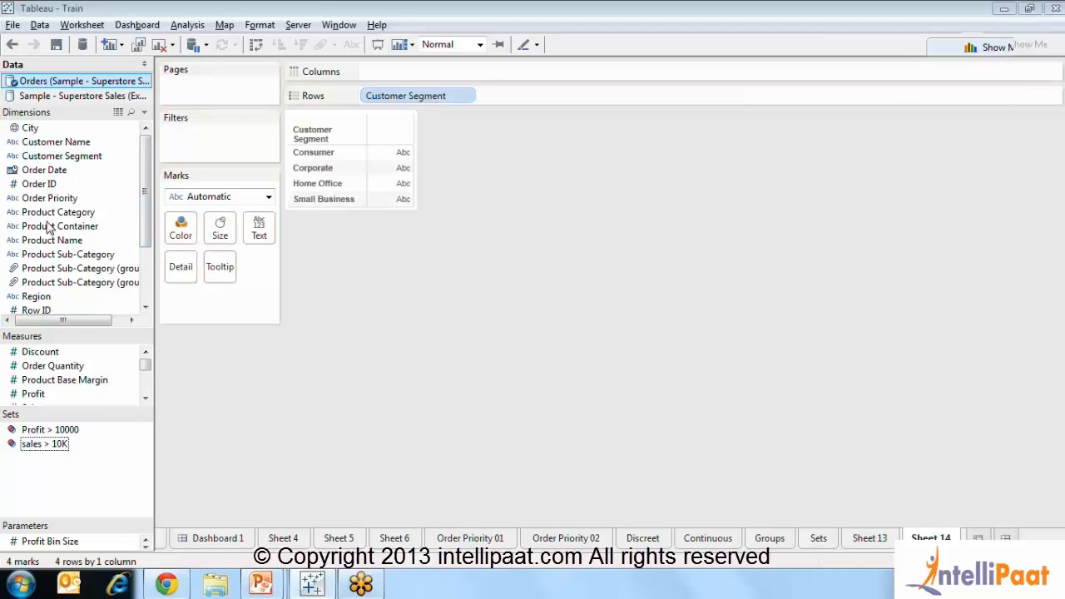
pyautogui.moveTo(39, 399); pyautogui.dragTo(518, 71)
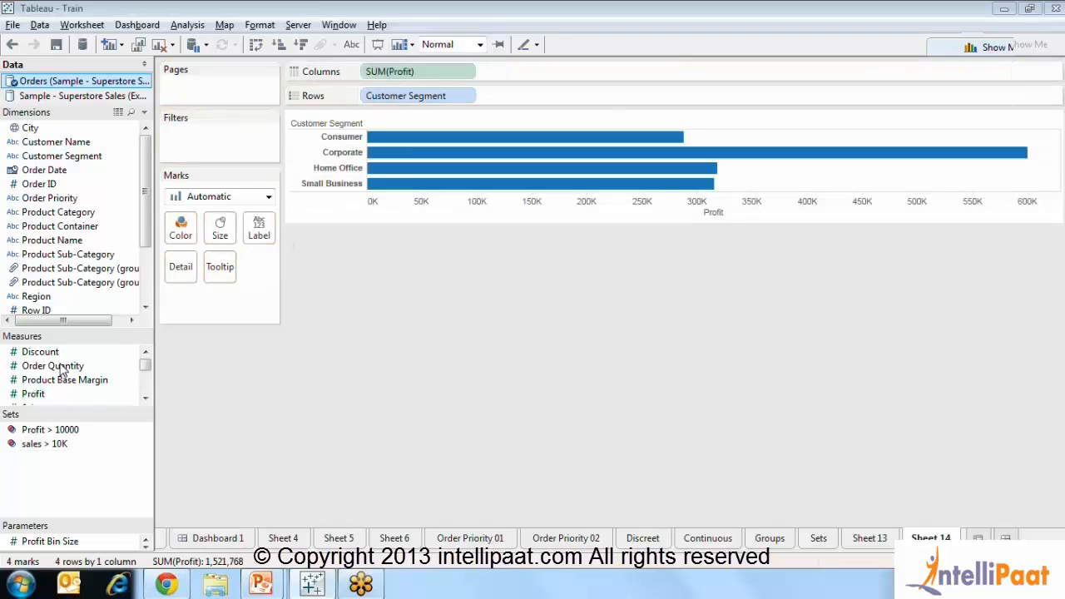
# Step: Color the bars by the sum of Sales and sort the customer segments by Profit in descending order
pyautogui.moveTo(33, 394); pyautogui.dragTo(102, 430)
pyautogui.click(150, 399)
pyautogui.moveTo(41, 399); pyautogui.dragTo(181, 235)
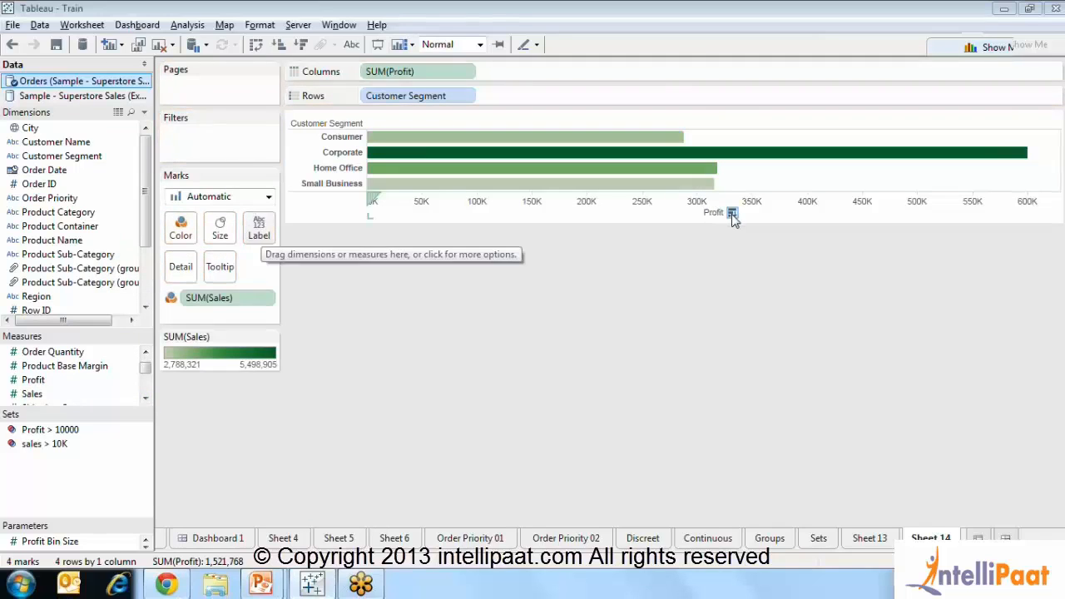
pyautogui.click(731, 212)
# Step: Filter the Customer Segment chart with the sales > 10K set
pyautogui.click(53, 445)
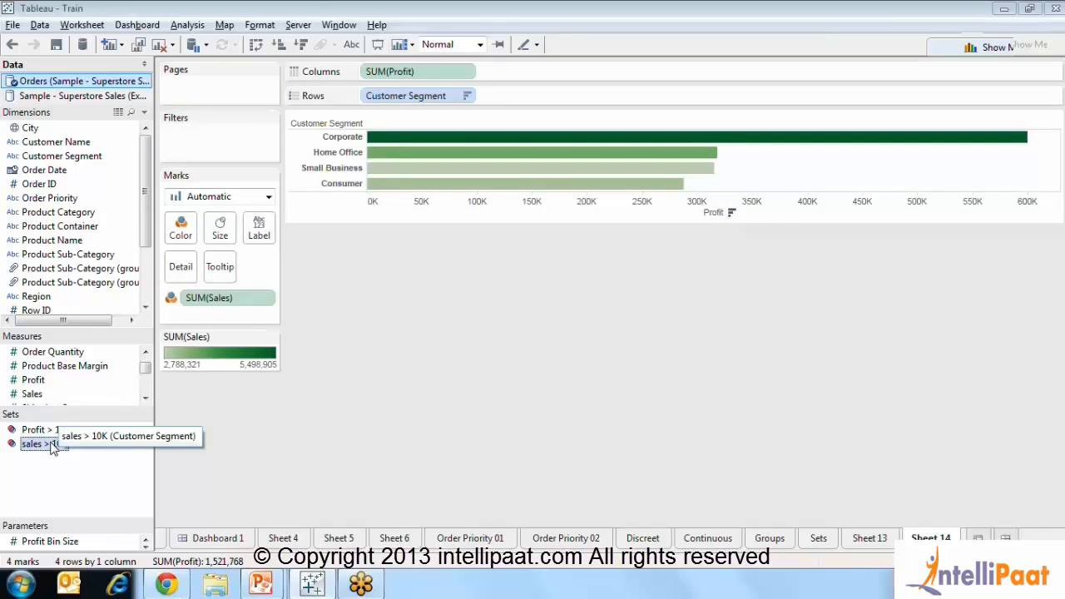
pyautogui.moveTo(52, 447); pyautogui.dragTo(264, 137)
# Step: Give the sales > 10K filter a field-based condition requiring the sum of Sales to be greater than 10,000, and apply it
pyautogui.click(267, 136)
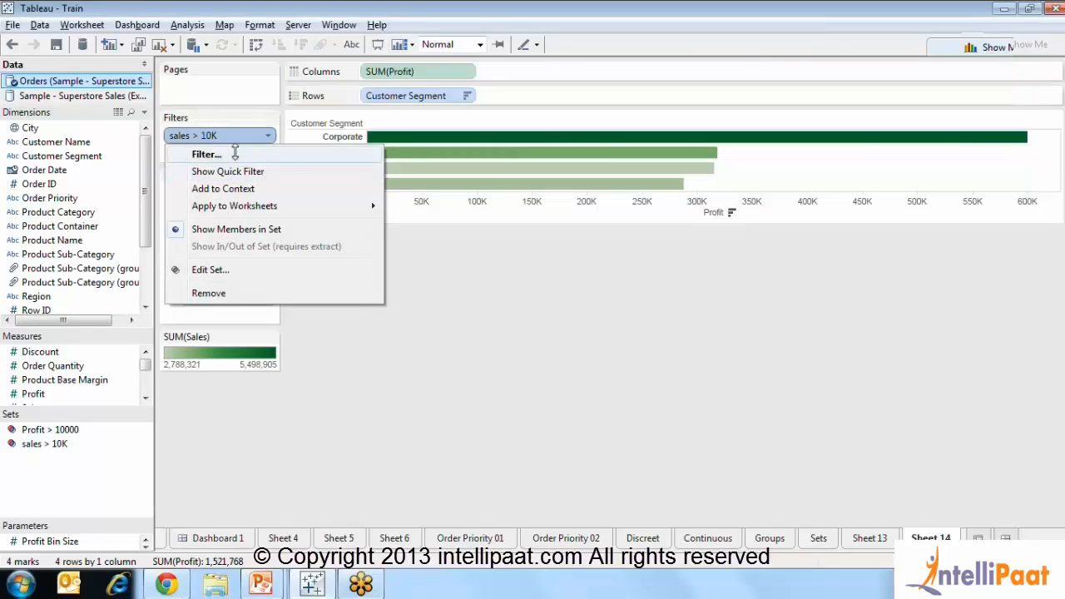
pyautogui.click(235, 155)
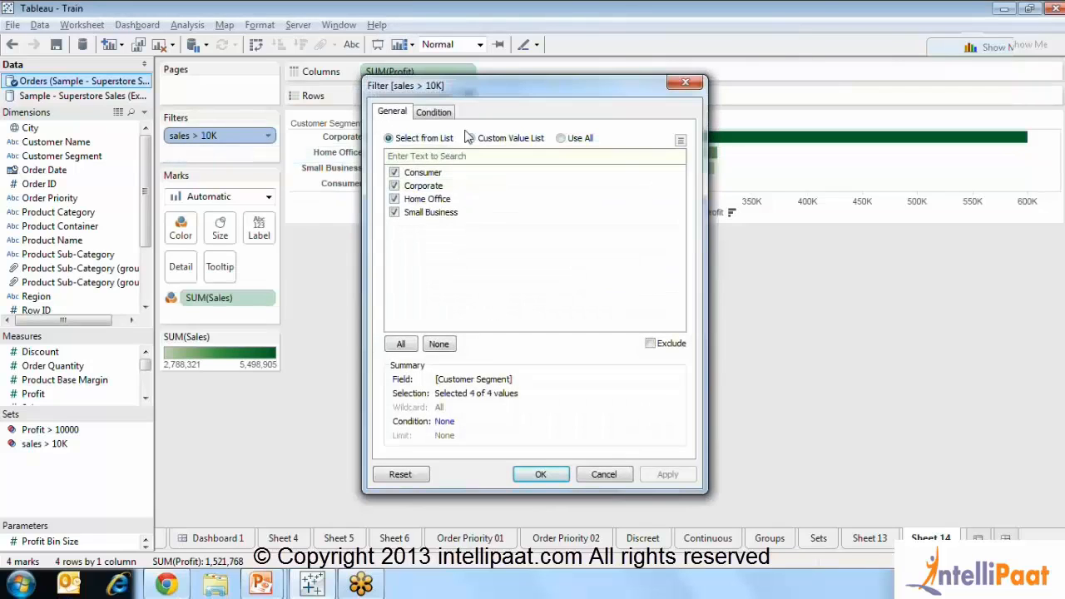
pyautogui.click(434, 113)
pyautogui.click(391, 111)
pyautogui.click(432, 111)
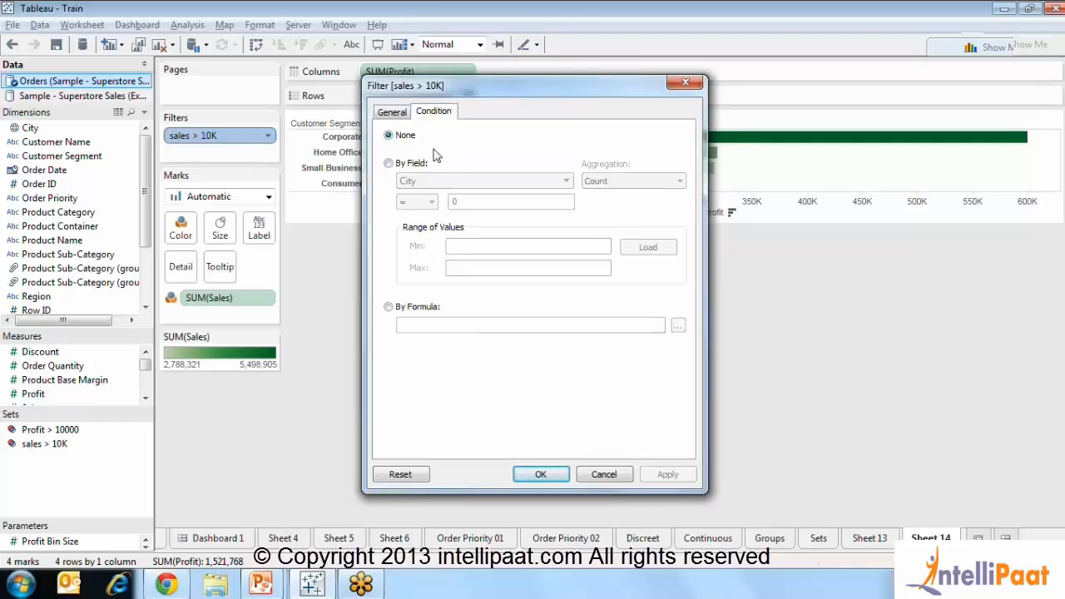
pyautogui.click(389, 164)
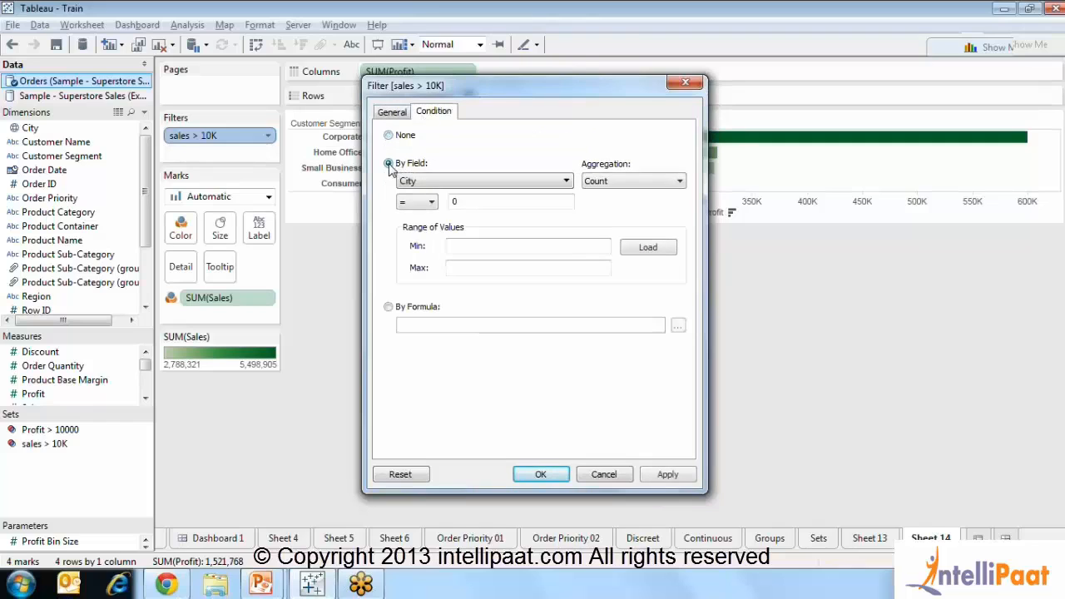
pyautogui.click(449, 181)
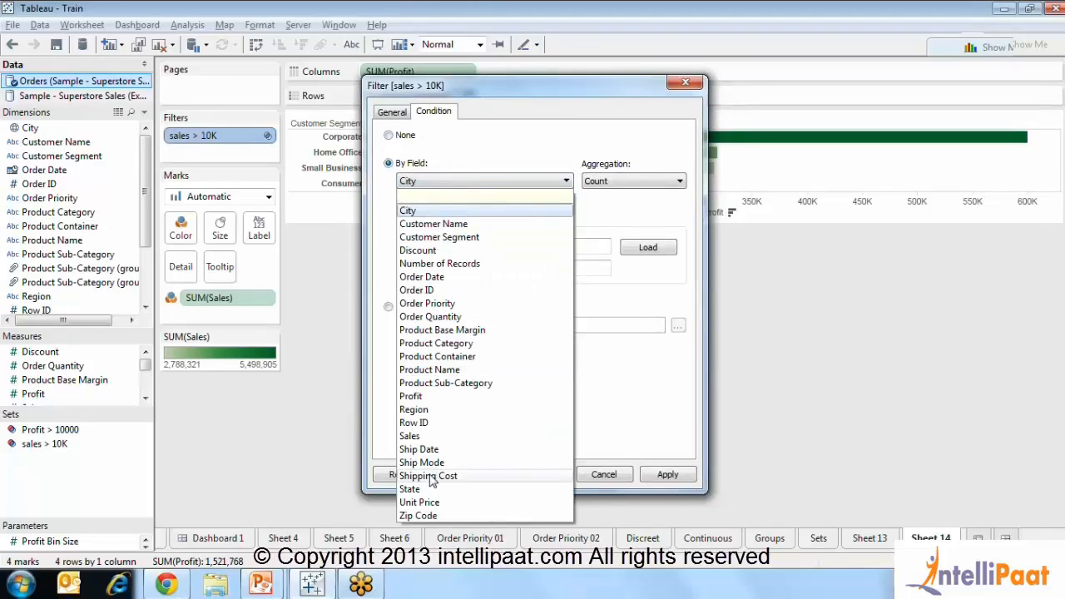
pyautogui.click(411, 436)
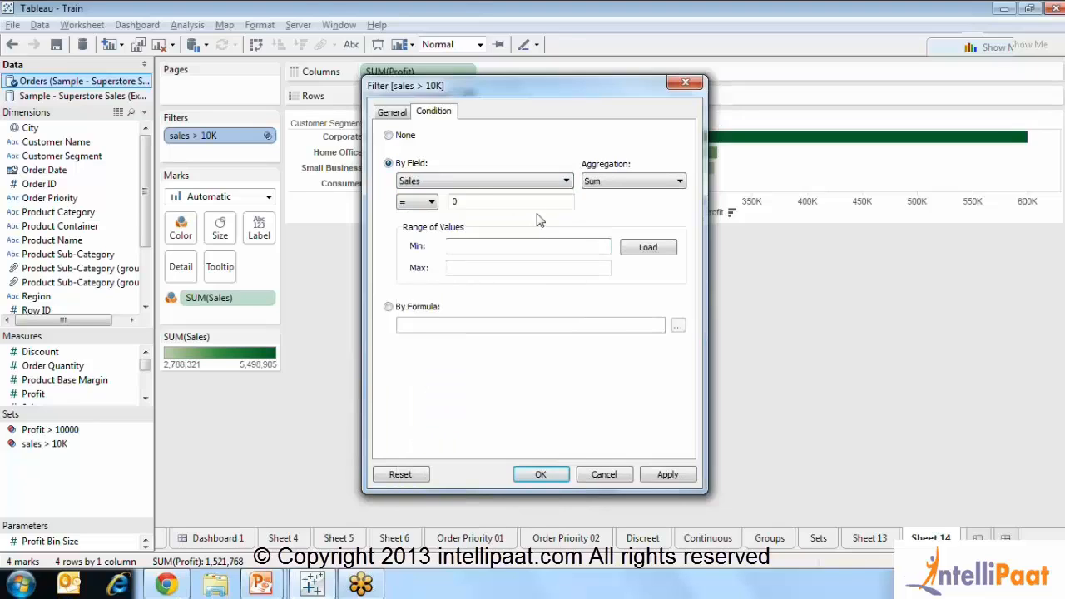
pyautogui.click(431, 203)
pyautogui.click(427, 256)
pyautogui.click(482, 199)
pyautogui.write('10000')
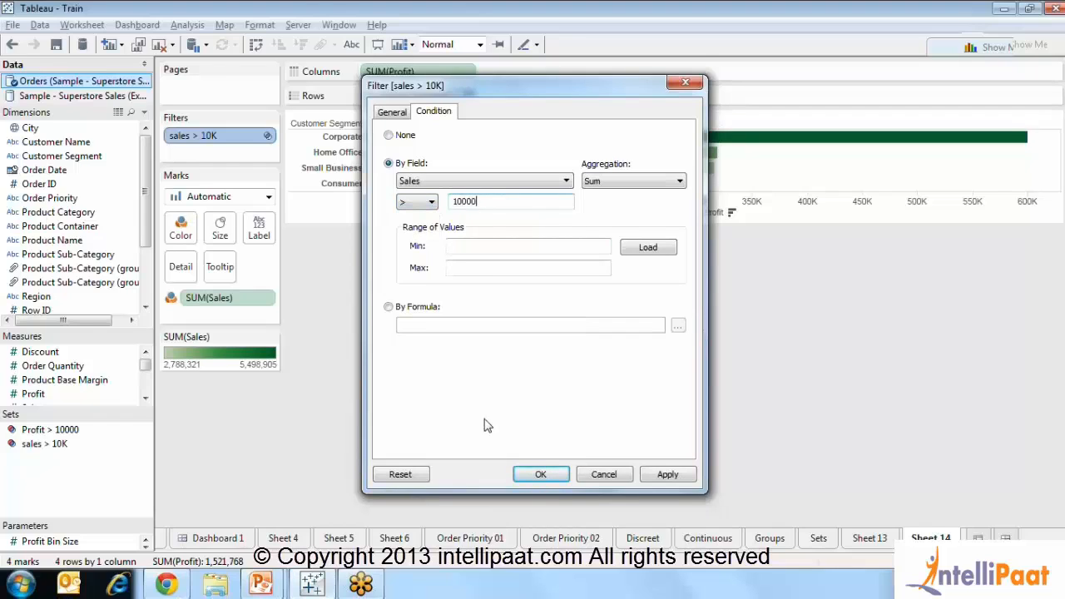
pyautogui.click(665, 474)
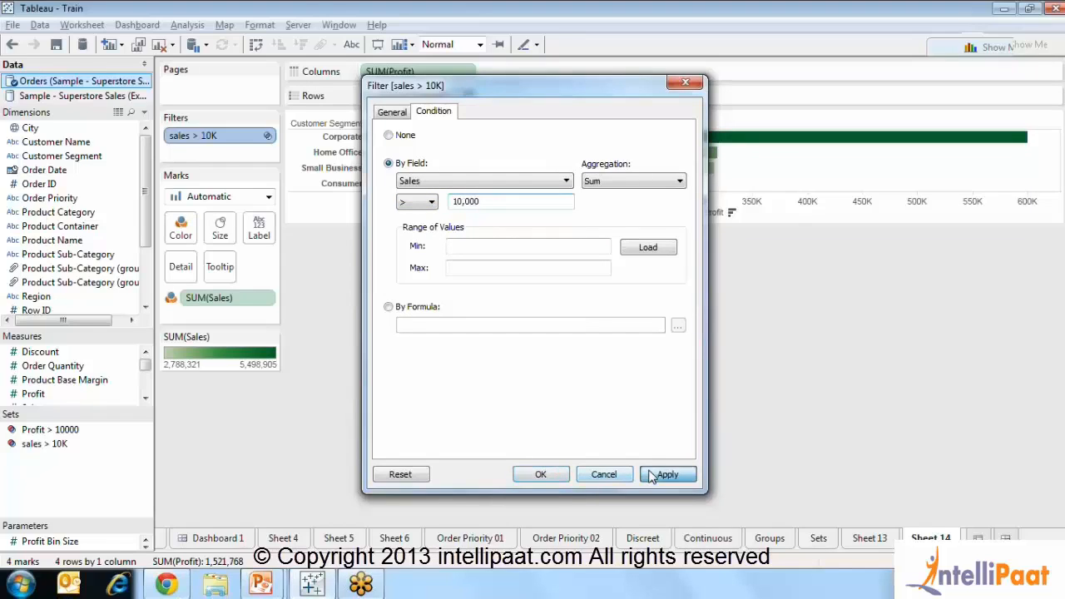
pyautogui.click(532, 474)
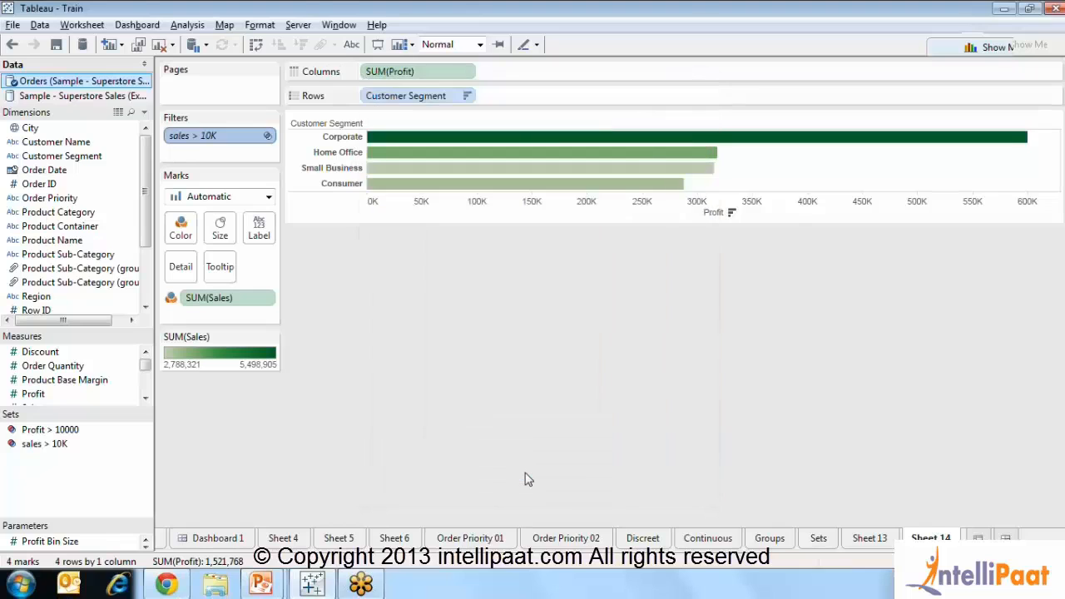
# Step: Edit the sales > 10K set so its condition requires the sum of Sales to be less than 10,000, and apply it
pyautogui.click(268, 137)
pyautogui.click(566, 400)
pyautogui.click(46, 445)
pyautogui.rightClick(46, 446)
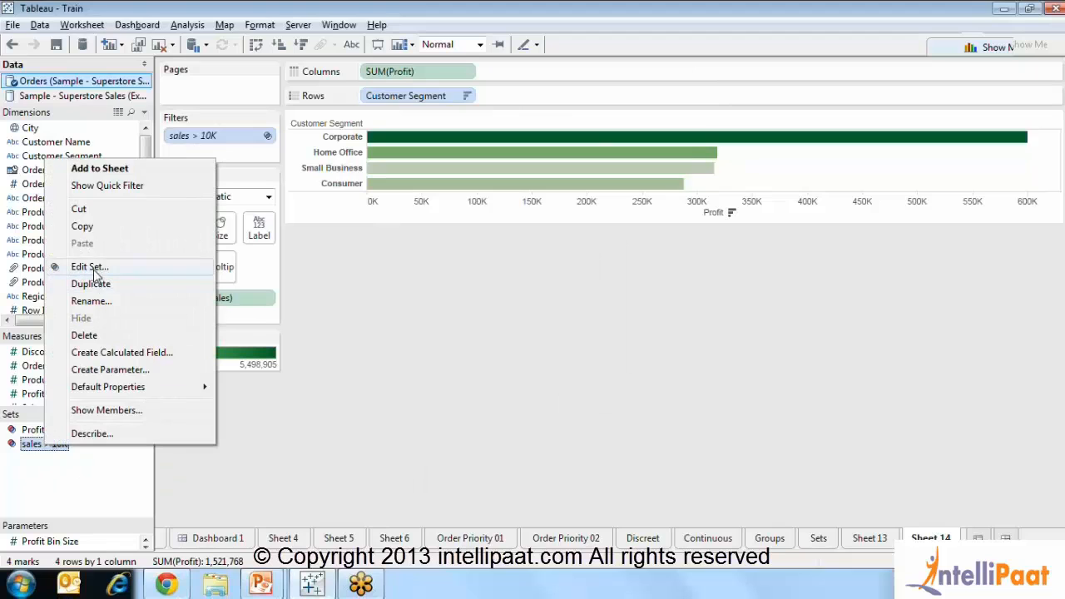
pyautogui.click(94, 269)
pyautogui.click(423, 231)
pyautogui.click(419, 265)
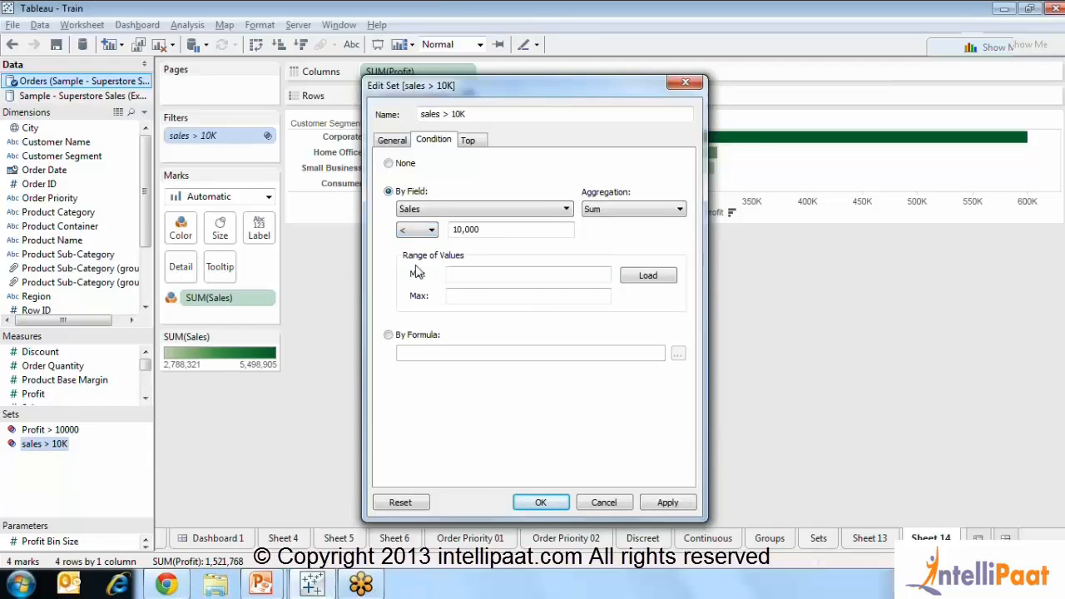
pyautogui.click(653, 508)
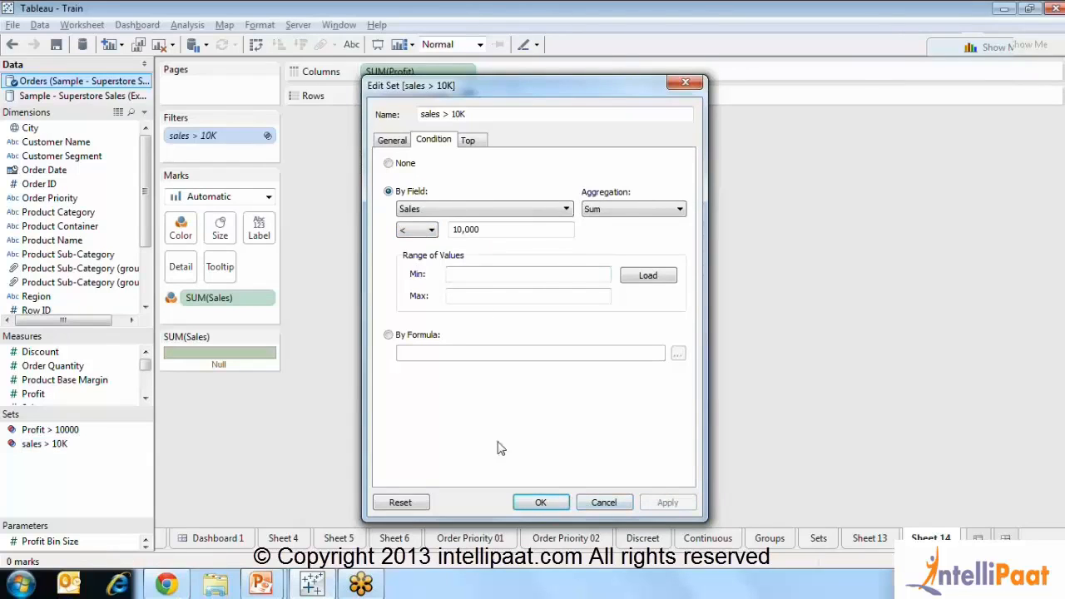
pyautogui.click(540, 503)
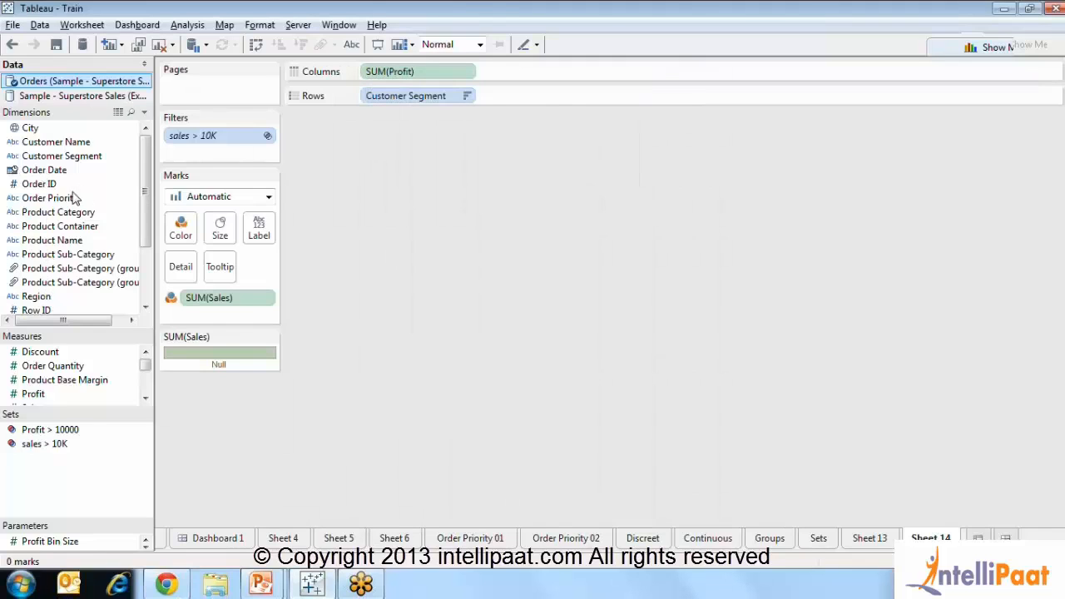
# Step: Rename the sales > 10K set "sales < 100000", set its condition threshold to 100,000, and apply the changes
pyautogui.click(67, 446)
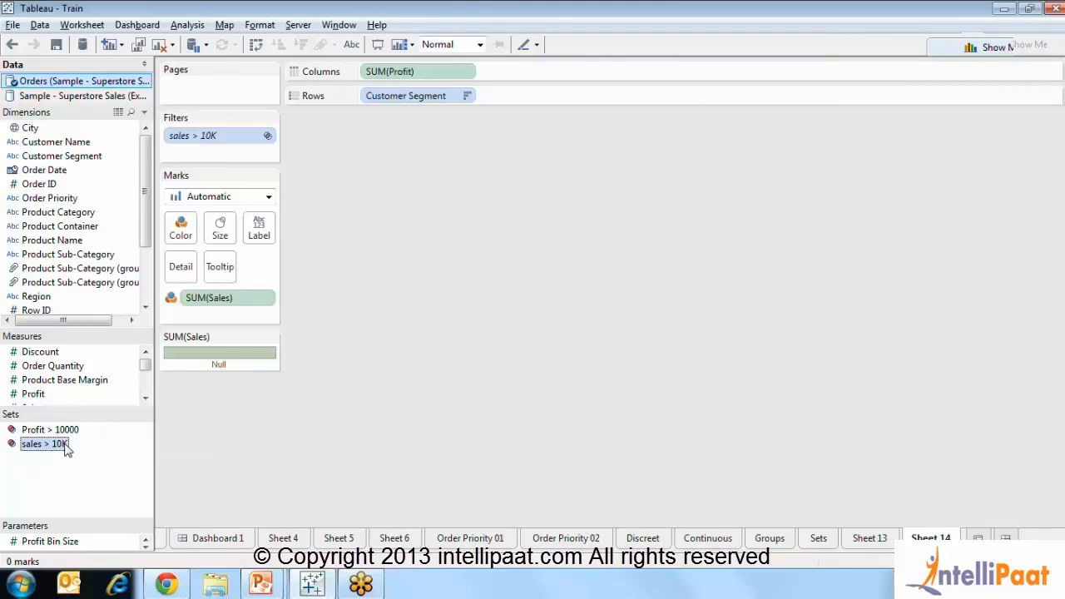
pyautogui.rightClick(66, 448)
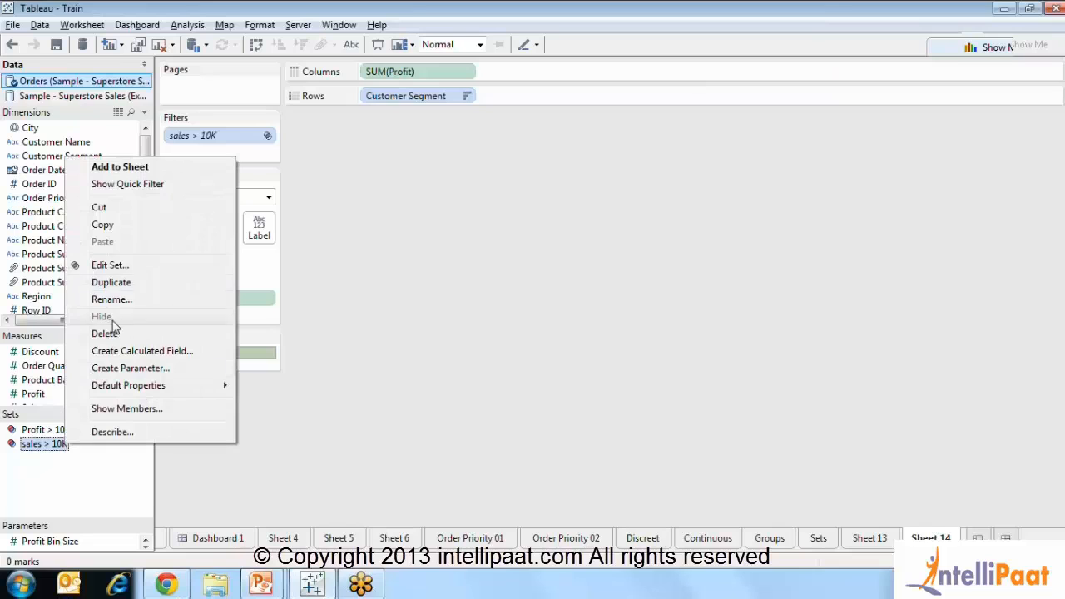
pyautogui.click(110, 264)
pyautogui.click(431, 231)
pyautogui.click(431, 231)
pyautogui.moveTo(449, 114); pyautogui.dragTo(444, 115)
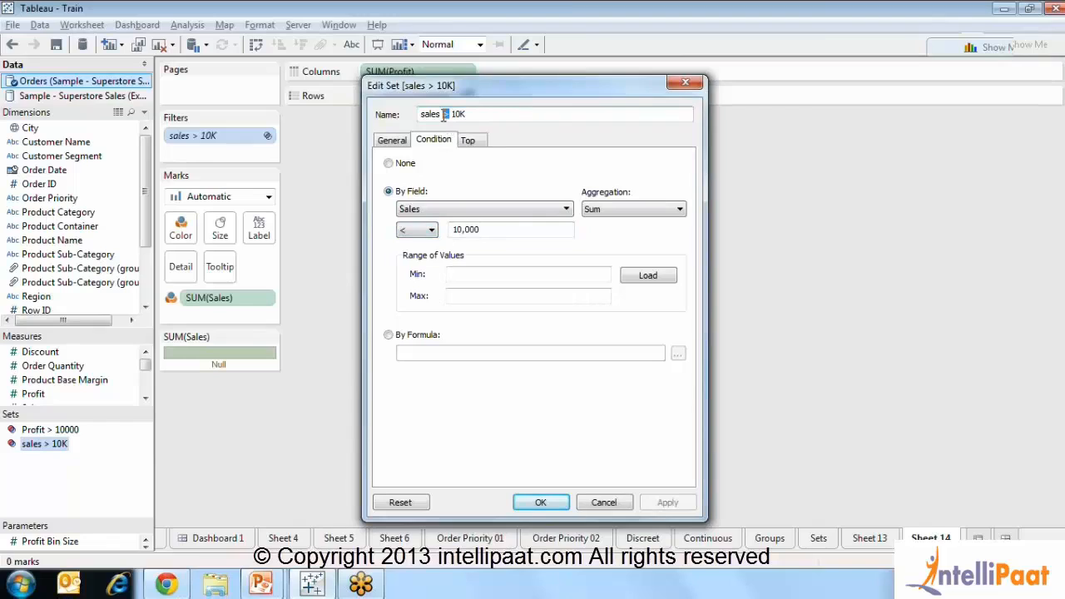
pyautogui.write('< 1')
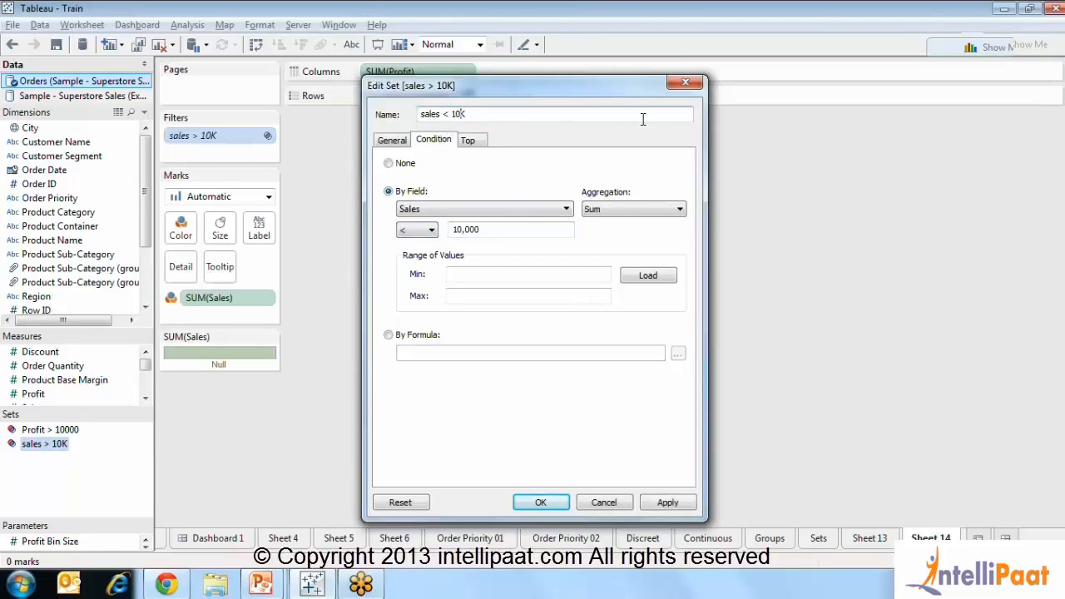
pyautogui.write('0000')
pyautogui.click(481, 229)
pyautogui.write('0')
pyautogui.press('Tab')
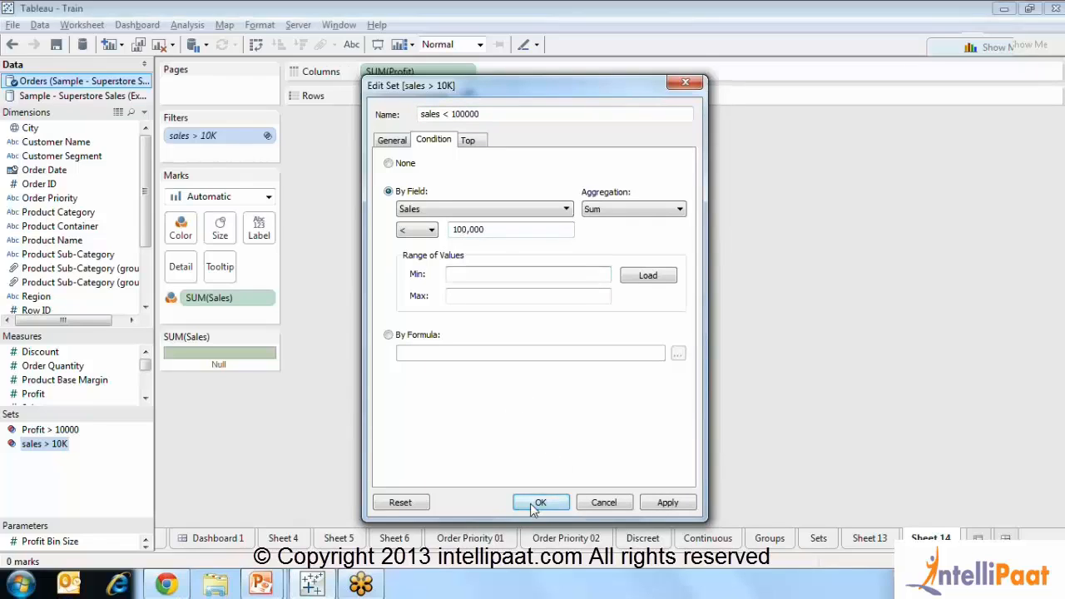
pyautogui.click(654, 503)
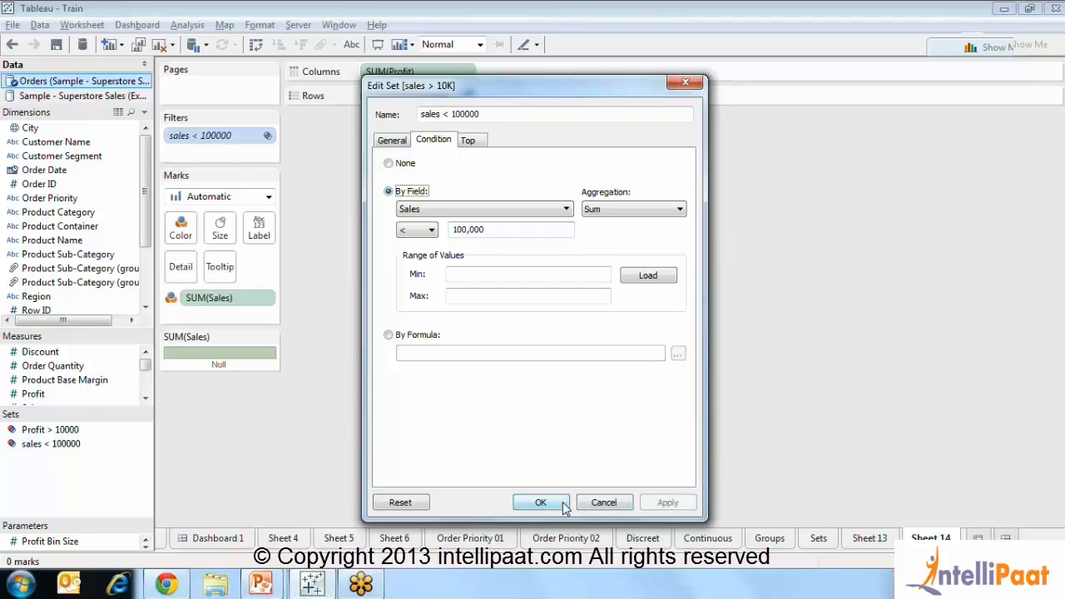
# Step: Raise the set's Sales threshold to 1,000,000 and again to 10,000,000, then apply the condition and close the set editor
pyautogui.click(492, 227)
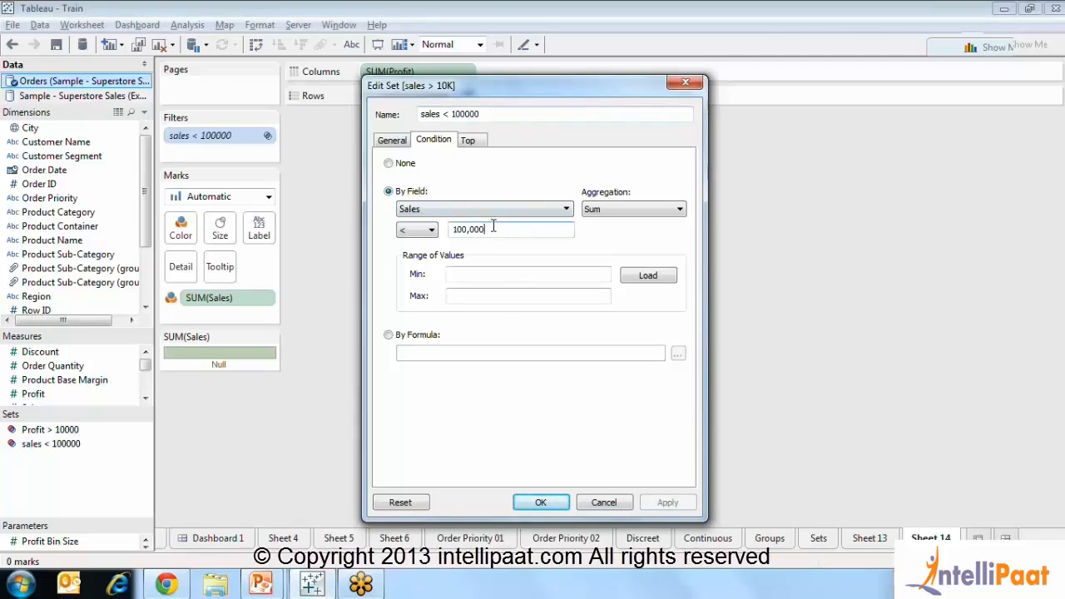
pyautogui.write('0')
pyautogui.press('Tab')
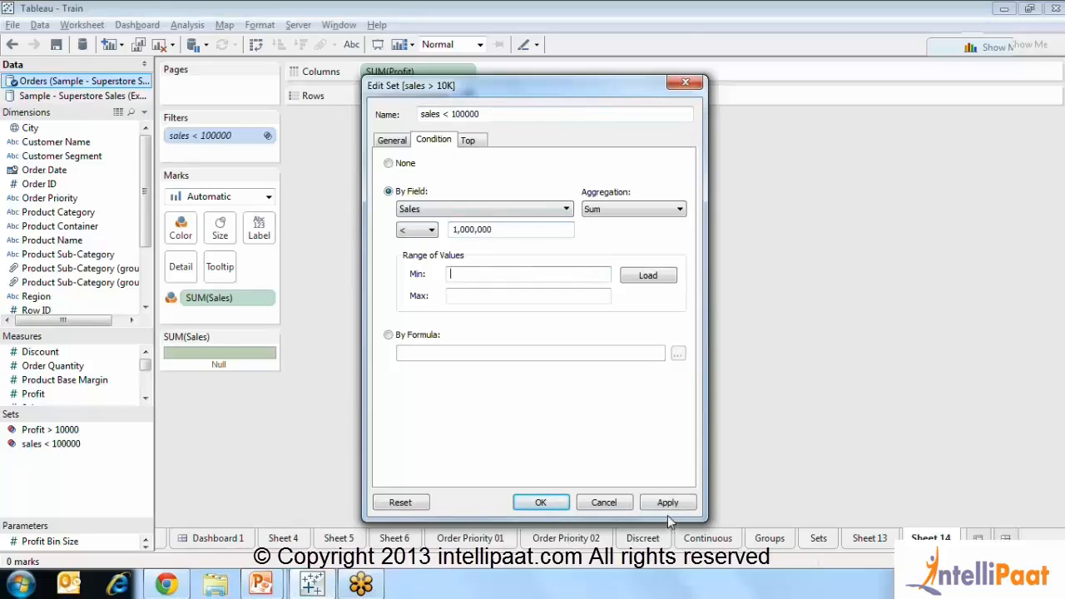
pyautogui.click(499, 228)
pyautogui.write('0')
pyautogui.press('Tab')
pyautogui.click(668, 502)
pyautogui.click(561, 503)
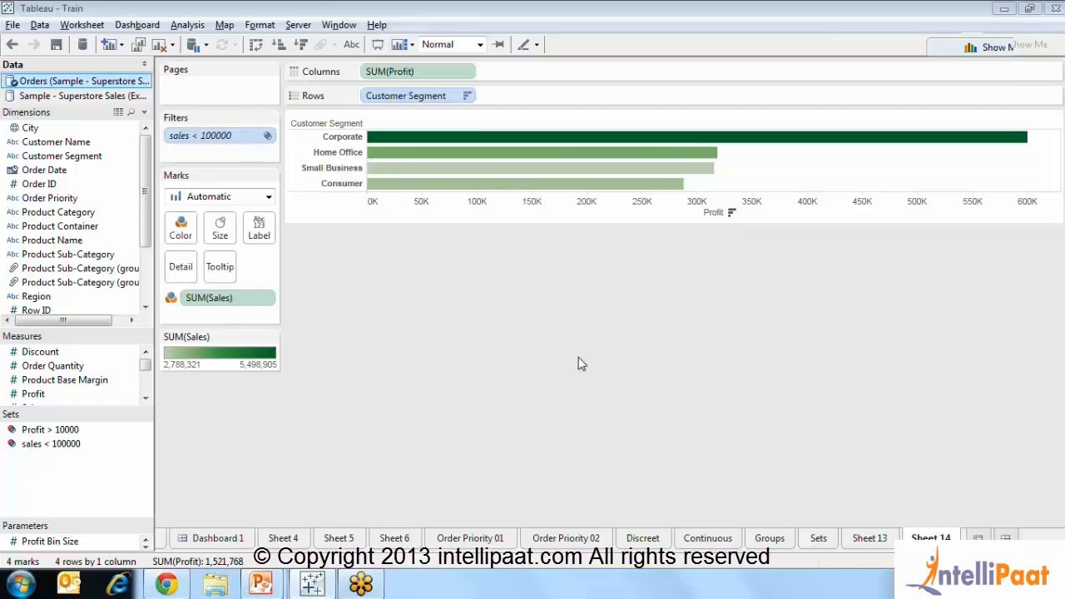
# Step: Review the Sets and Groups sheets, including the options of the Product Sub-Category (group) filter and dimension
pyautogui.click(774, 543)
pyautogui.click(819, 541)
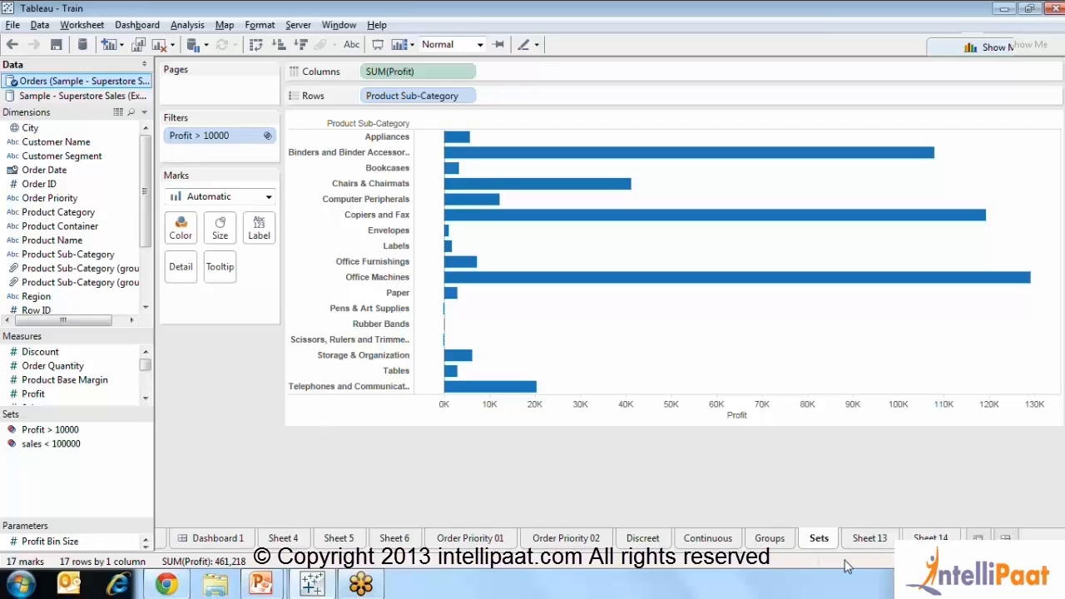
pyautogui.click(778, 542)
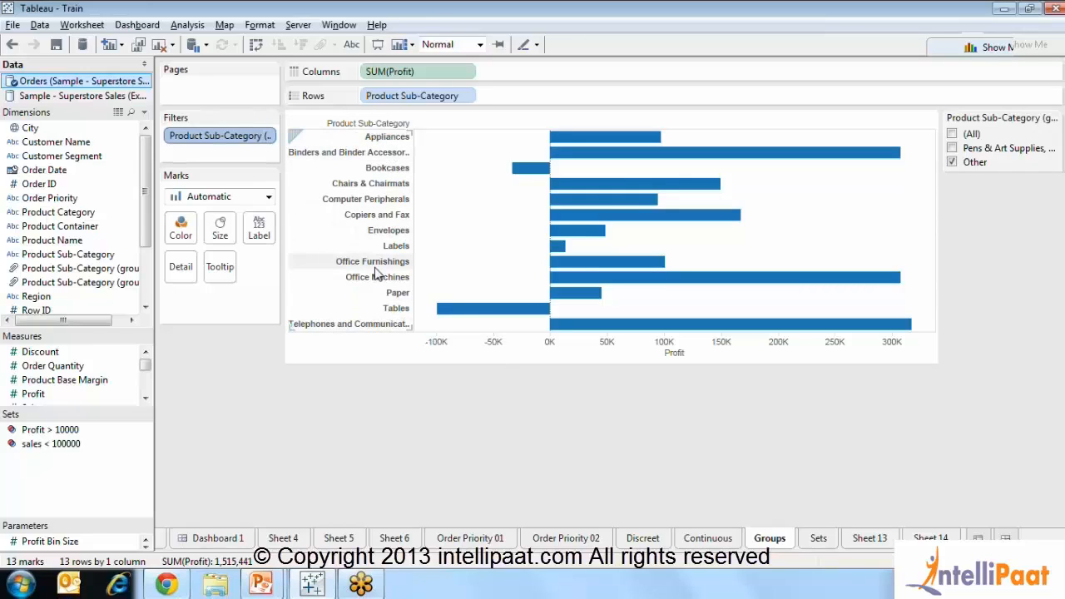
pyautogui.click(267, 136)
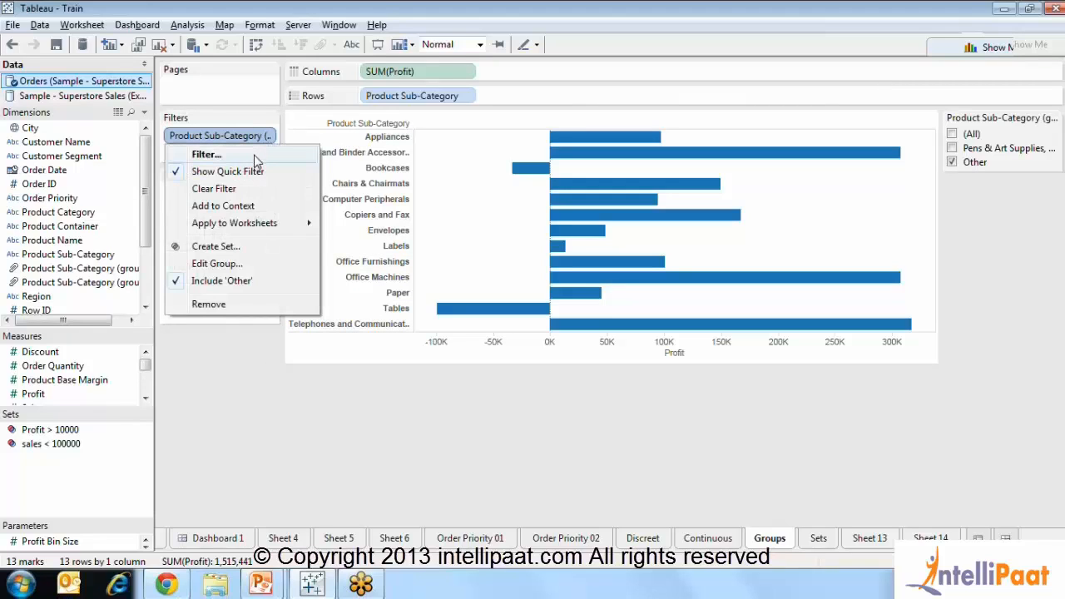
pyautogui.click(250, 410)
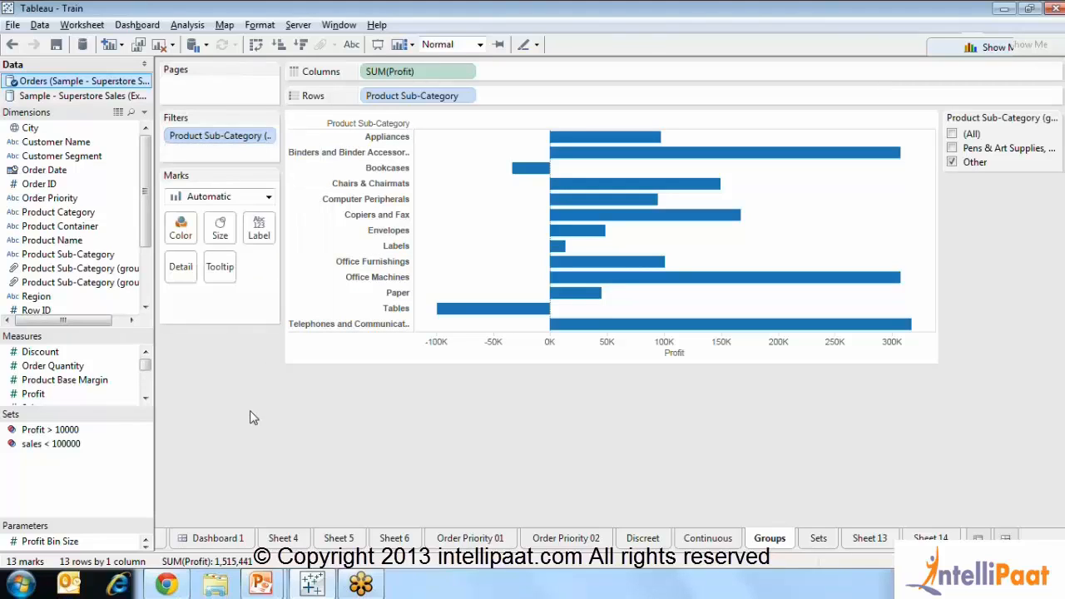
pyautogui.rightClick(45, 269)
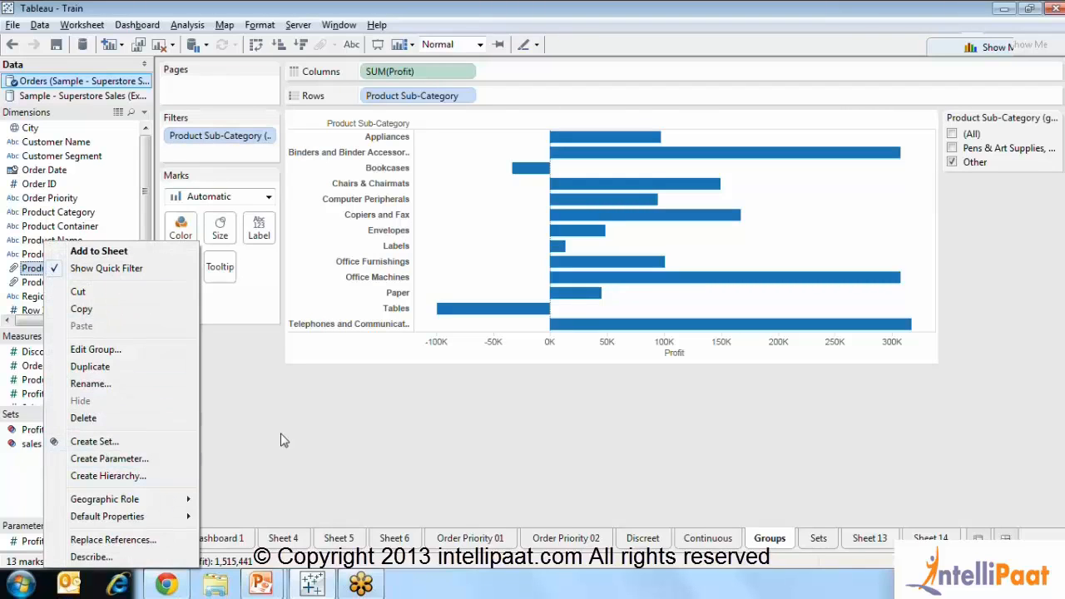
# Step: Examine the Product Sub-Category (group) definition, and on the Sets sheet the general and condition settings of the Profit > 10000 set
pyautogui.click(149, 351)
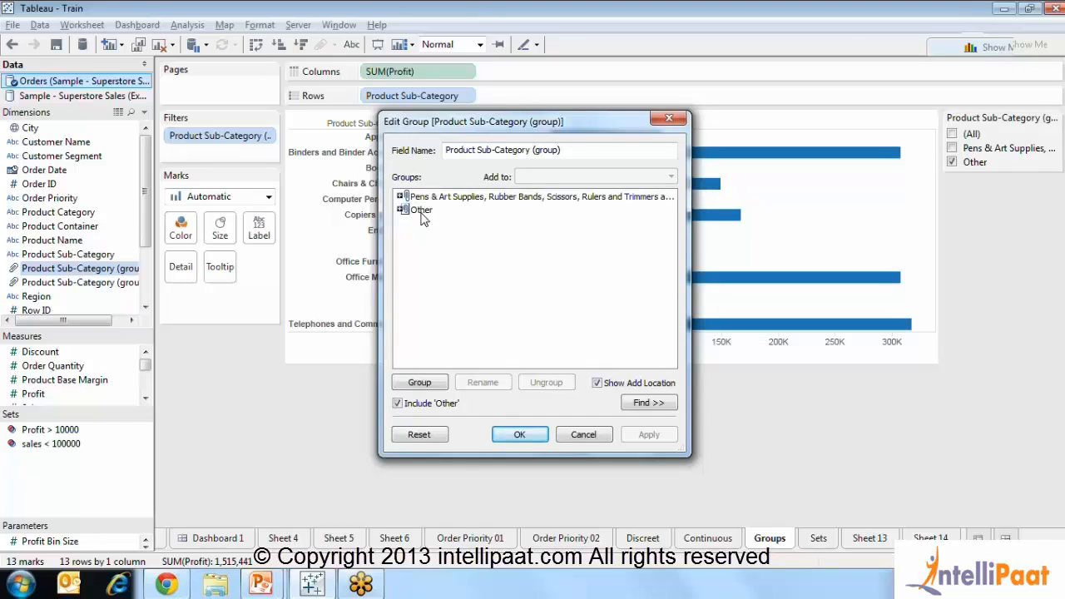
pyautogui.click(583, 434)
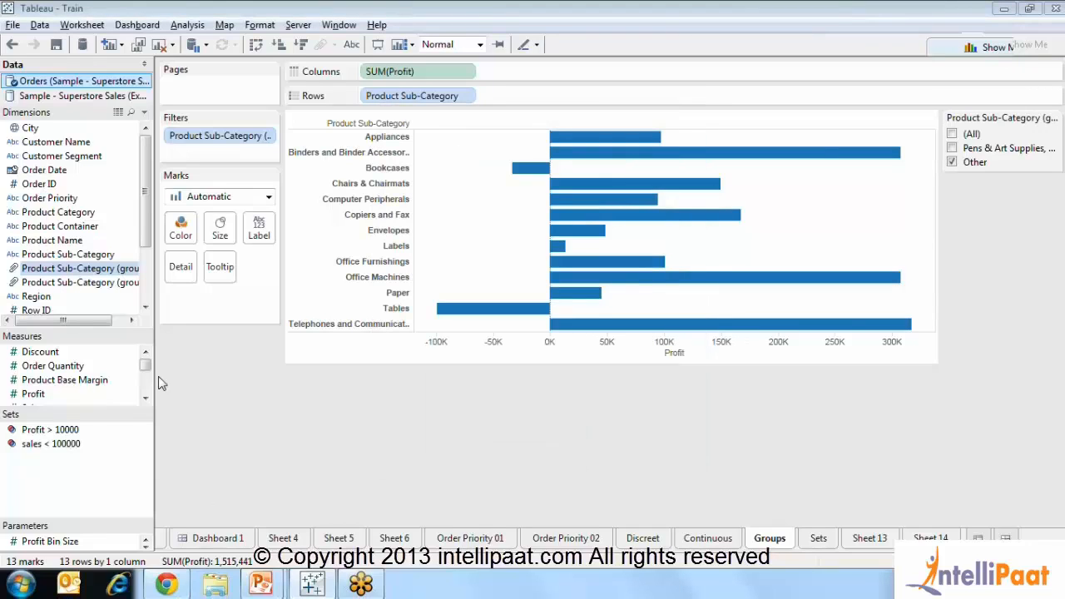
pyautogui.click(817, 538)
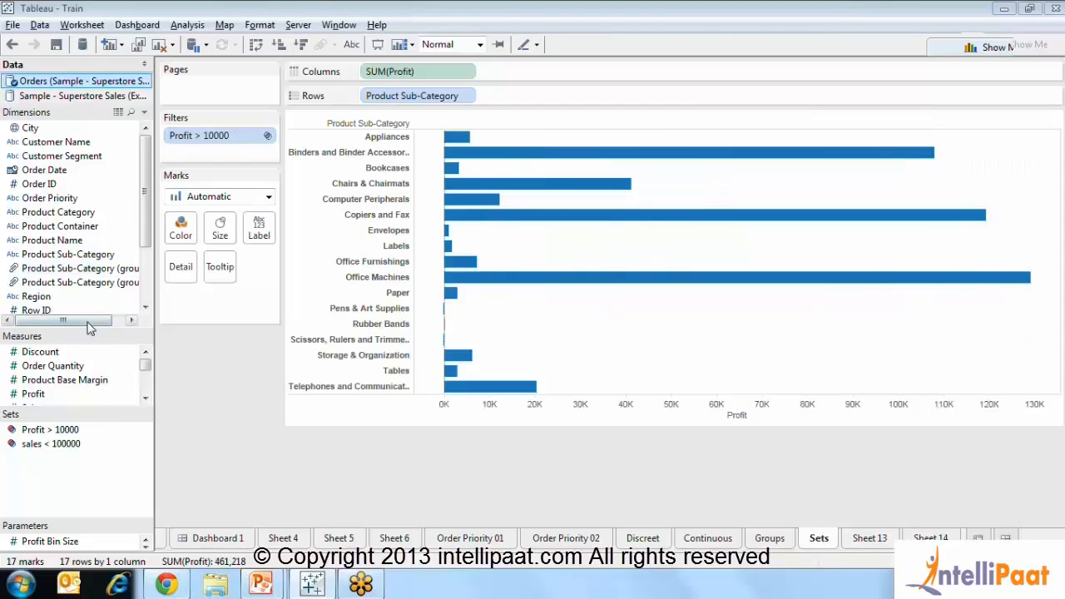
pyautogui.rightClick(62, 432)
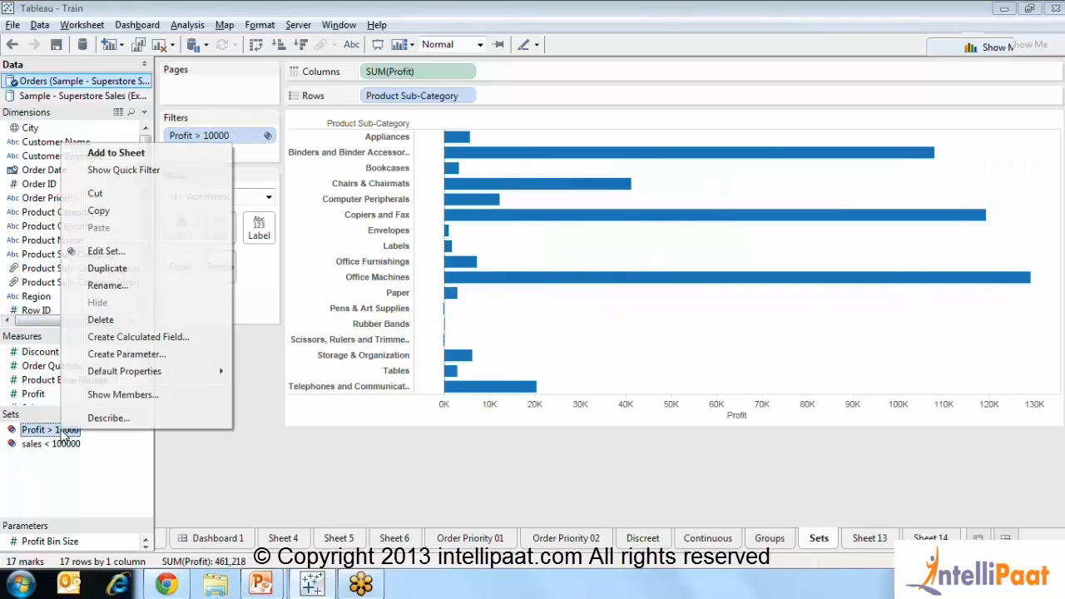
pyautogui.click(122, 256)
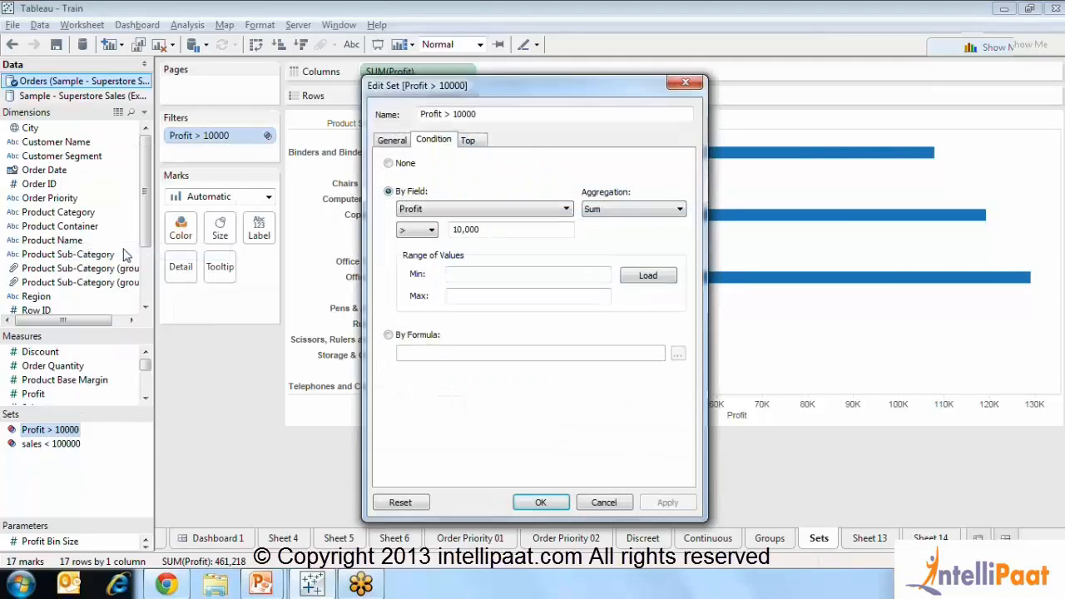
pyautogui.click(393, 140)
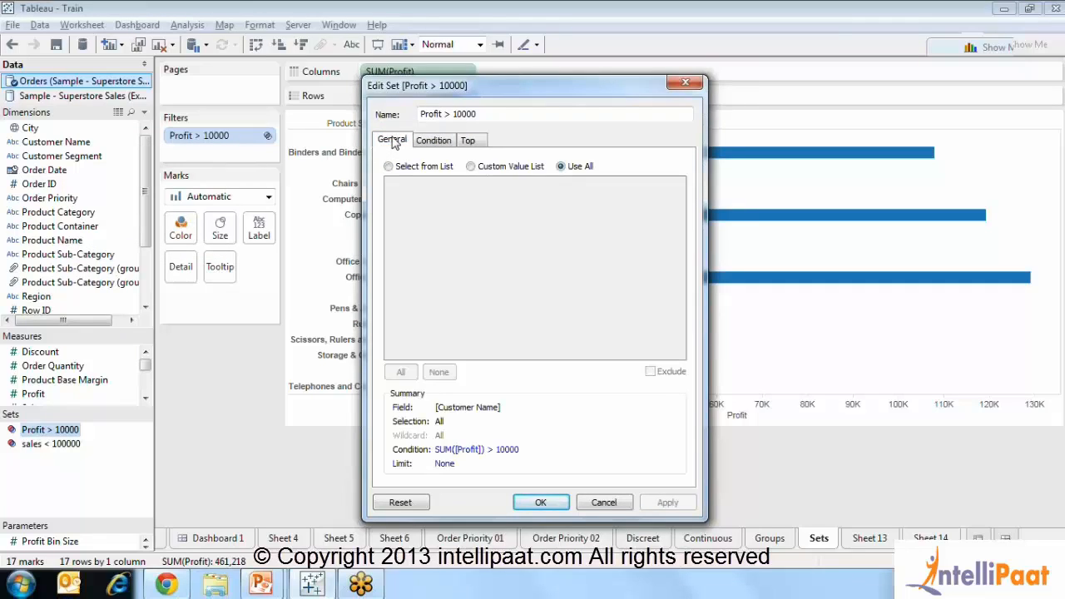
pyautogui.click(438, 140)
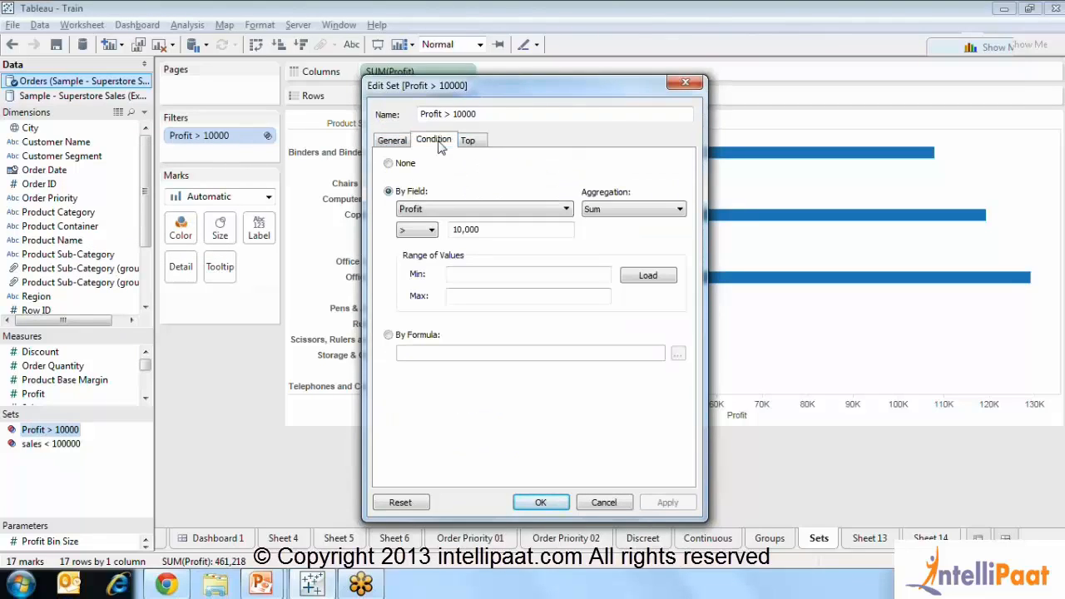
pyautogui.click(403, 143)
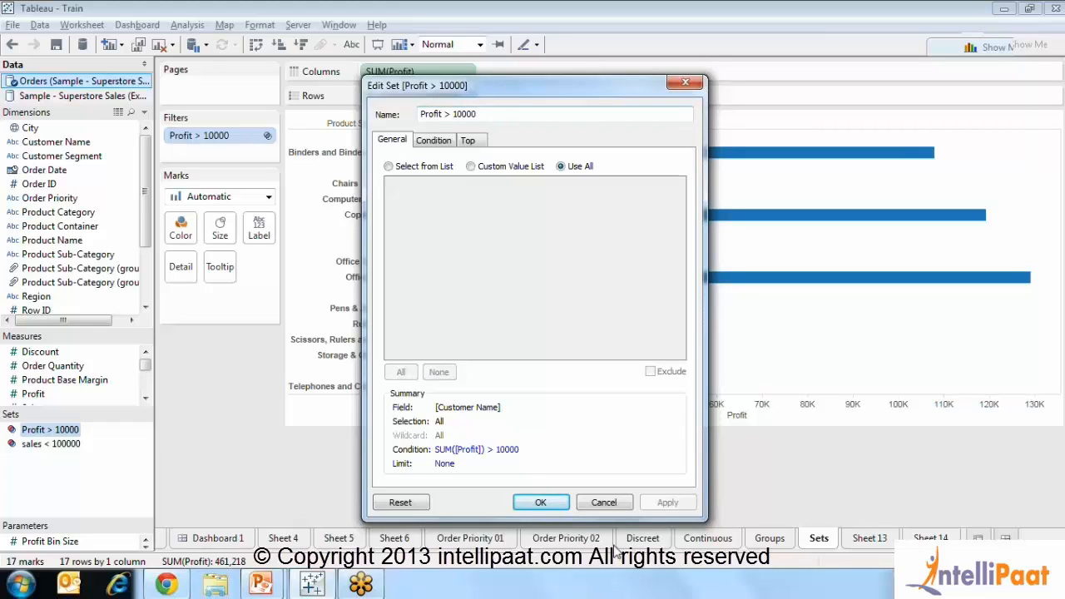
pyautogui.click(540, 503)
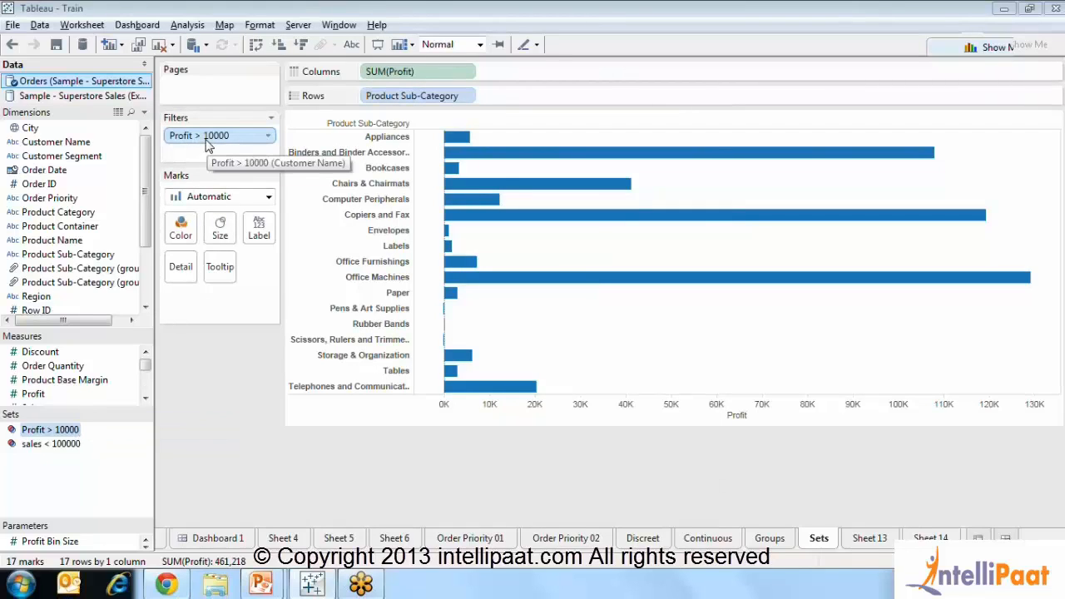
# Step: Remove the Profit > 10000 set from the Sets sheet's filters and add it back as a filter
pyautogui.moveTo(208, 141); pyautogui.dragTo(229, 403)
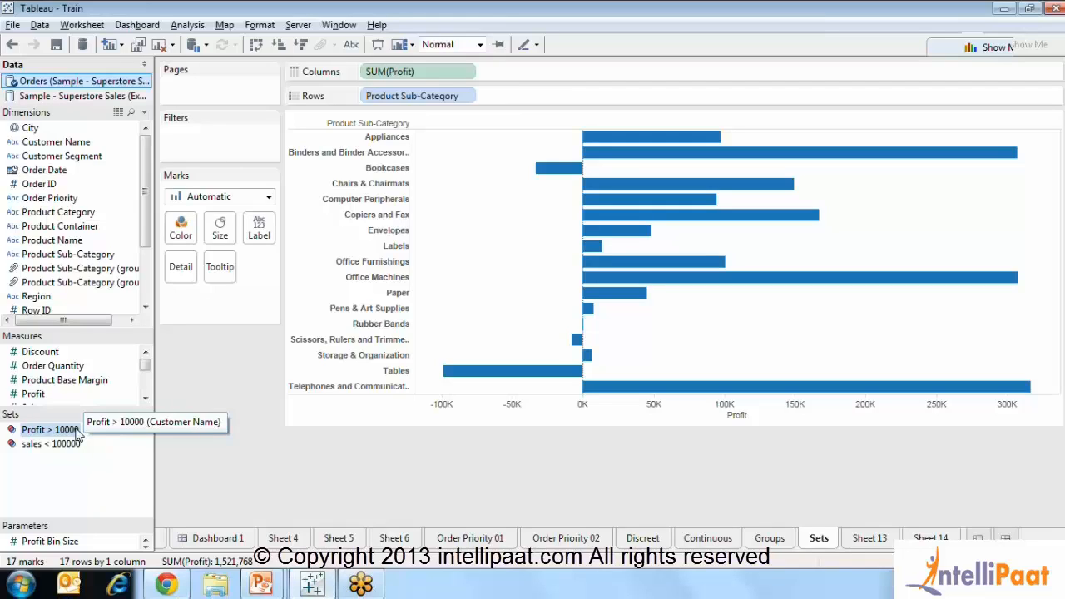
pyautogui.moveTo(77, 434); pyautogui.dragTo(214, 148)
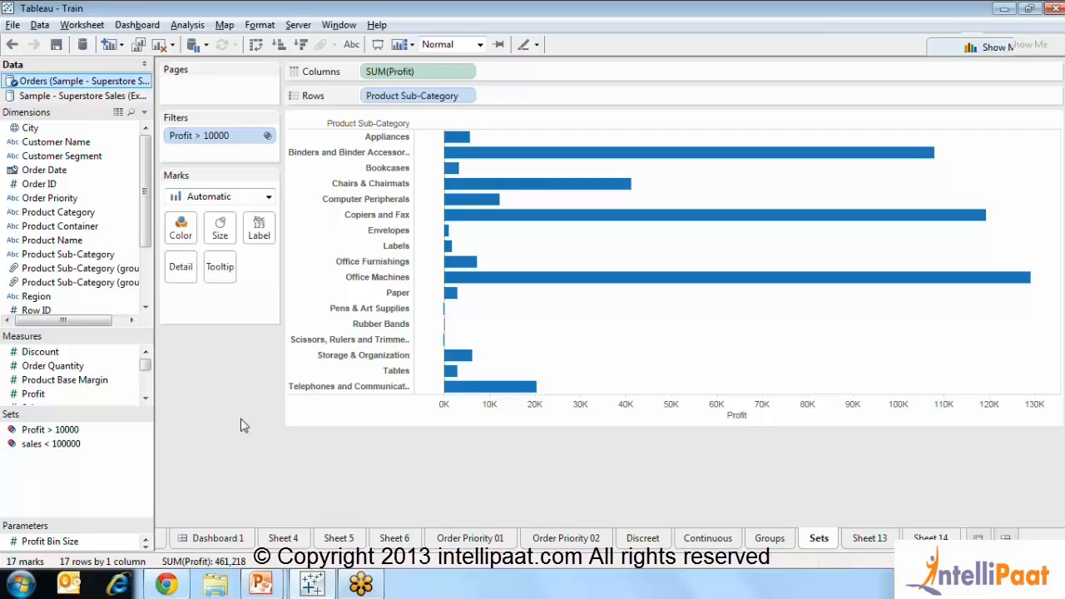
# Step: Switch to the PowerPoint slide show and review the Sets, Calculated Fields and Groups slides
pyautogui.moveTo(260, 585)
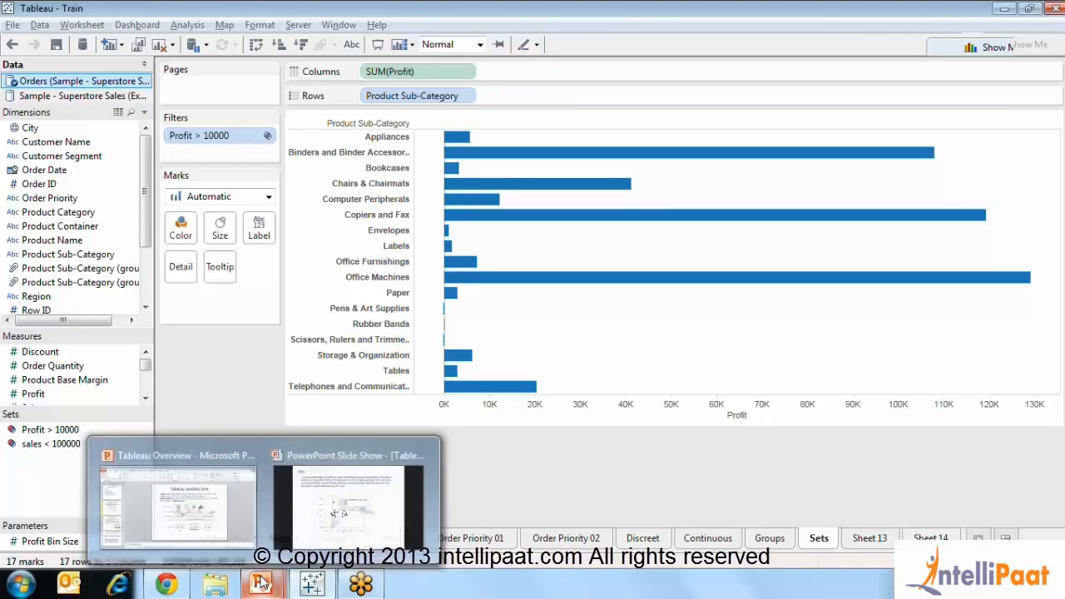
pyautogui.click(407, 516)
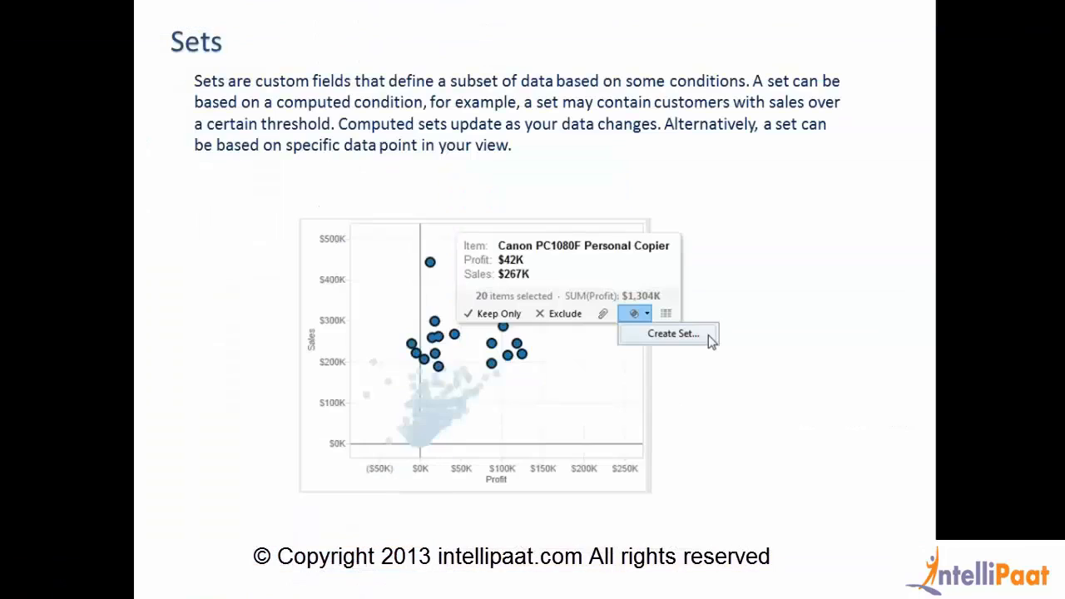
pyautogui.click(875, 279)
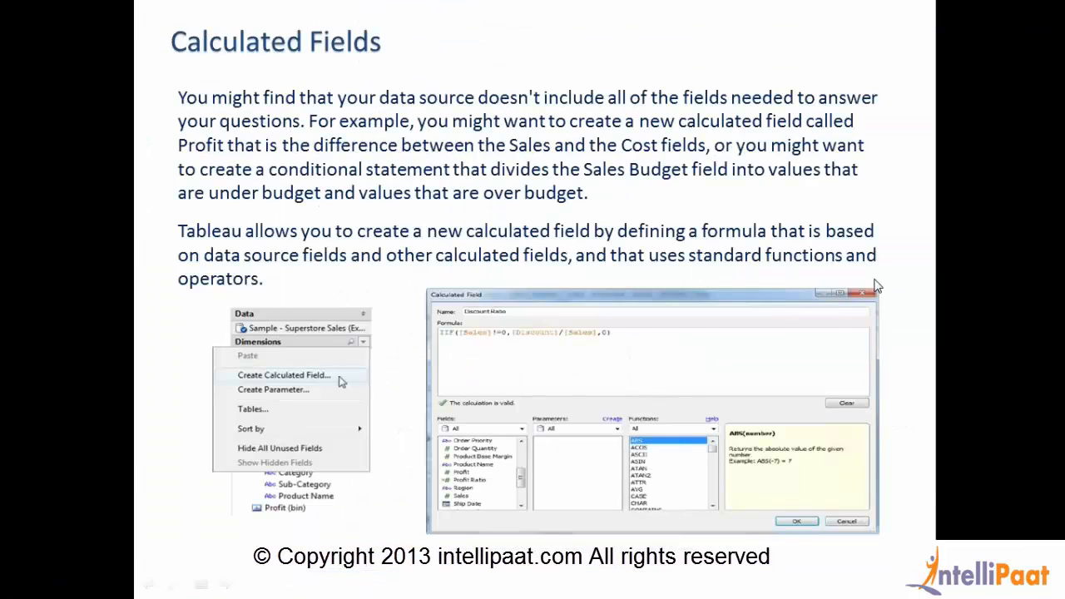
pyautogui.press('Left')
pyautogui.press('Left')
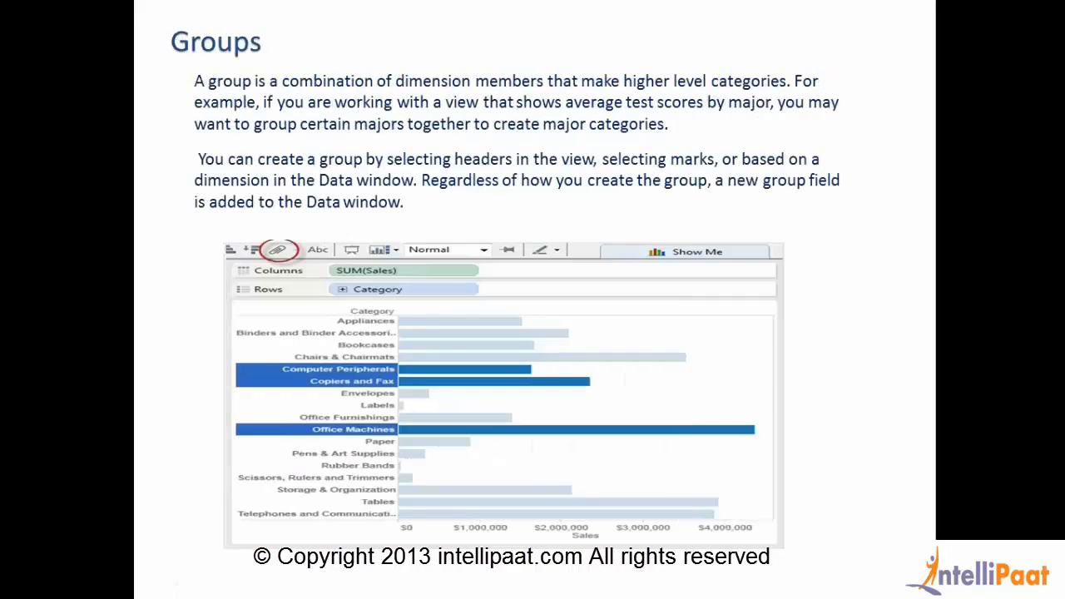
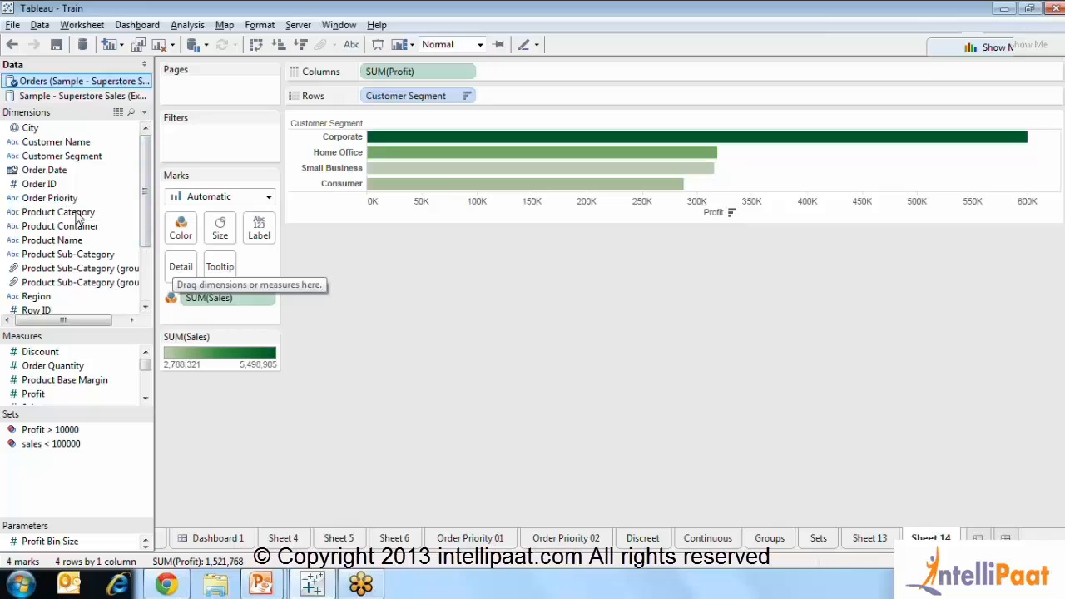
pyautogui.click(187, 25)
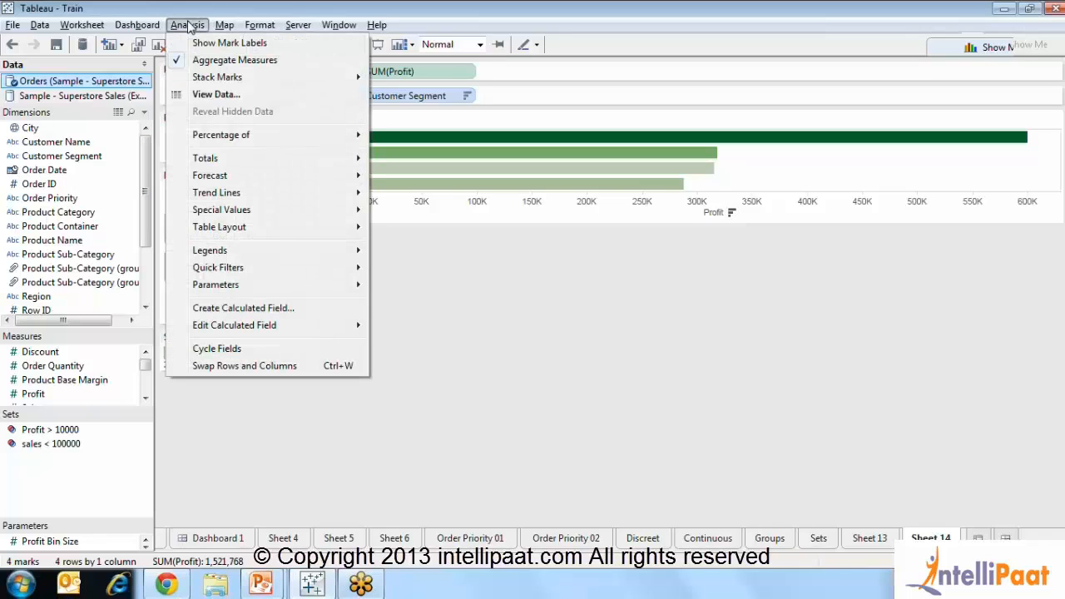
pyautogui.click(233, 310)
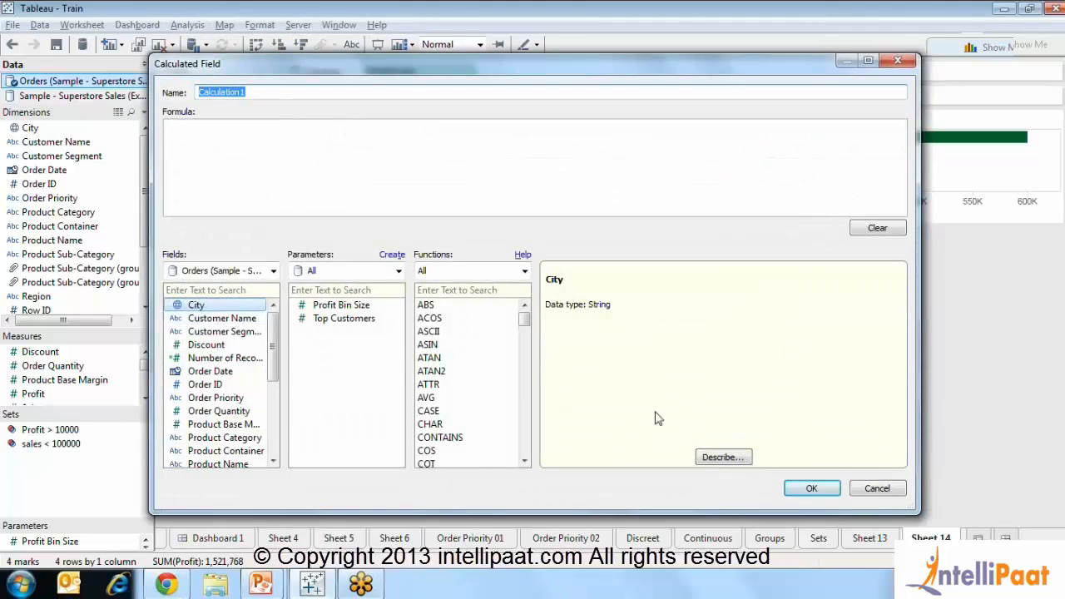
pyautogui.click(875, 489)
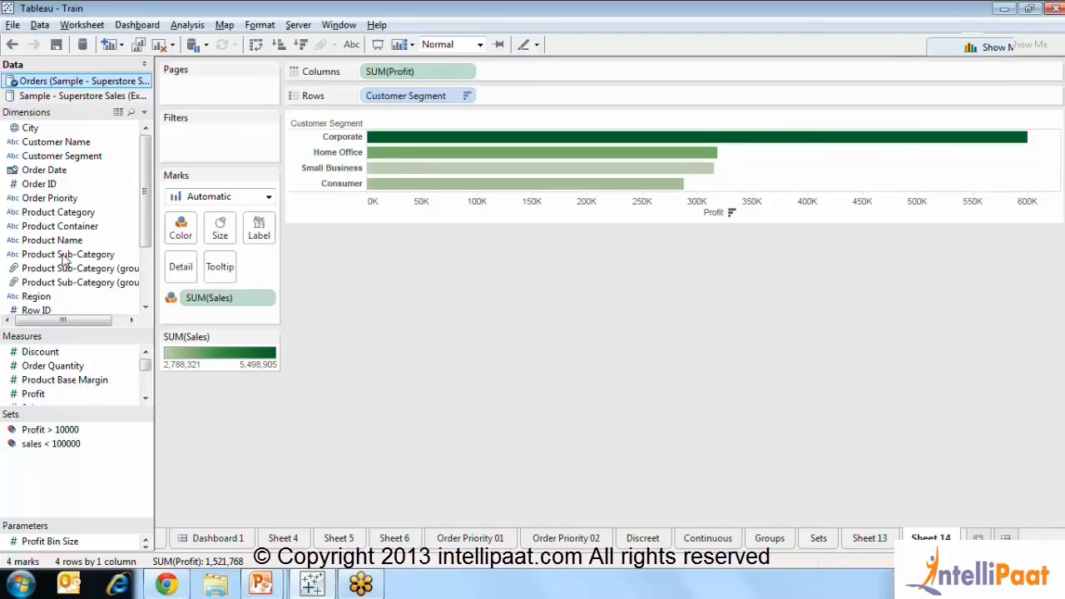
# Step: Start a new calculated field based on the Profit measure, with [Profit] as its formula
pyautogui.click(144, 398)
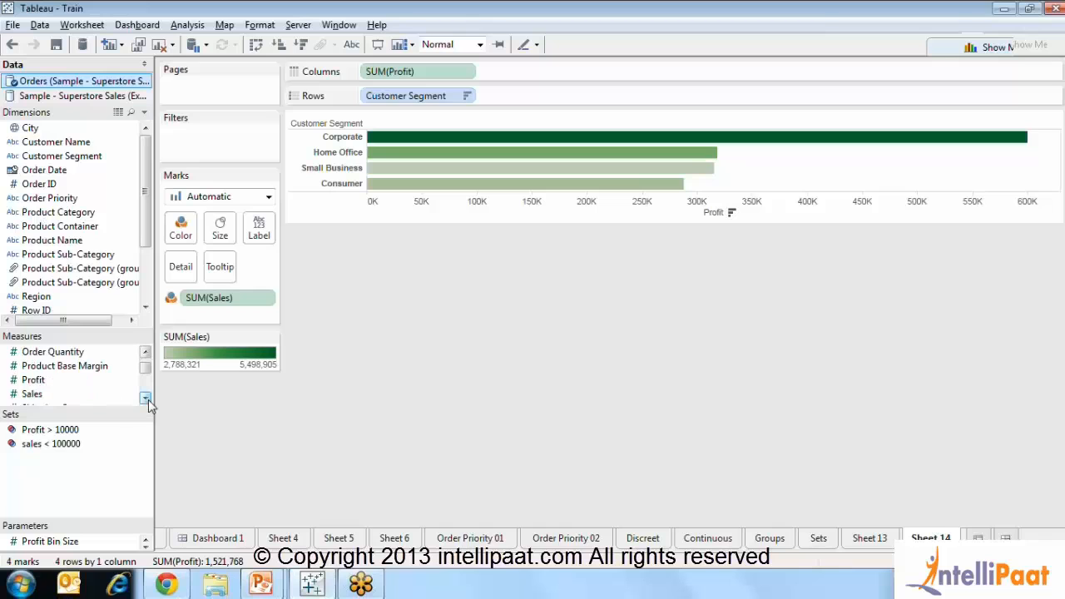
pyautogui.click(32, 381)
pyautogui.rightClick(32, 381)
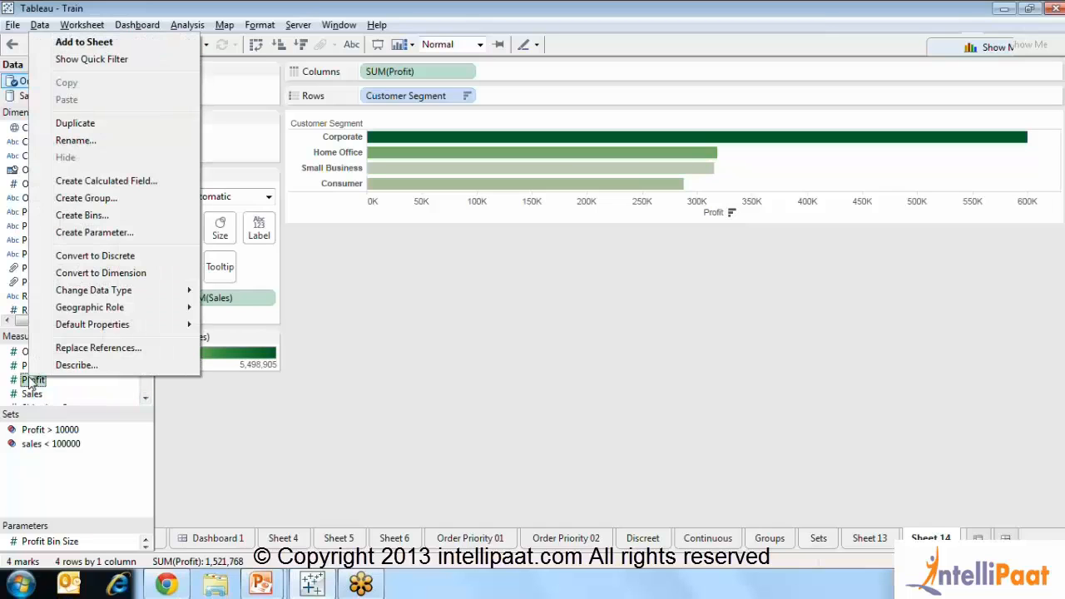
pyautogui.click(77, 181)
pyautogui.click(220, 130)
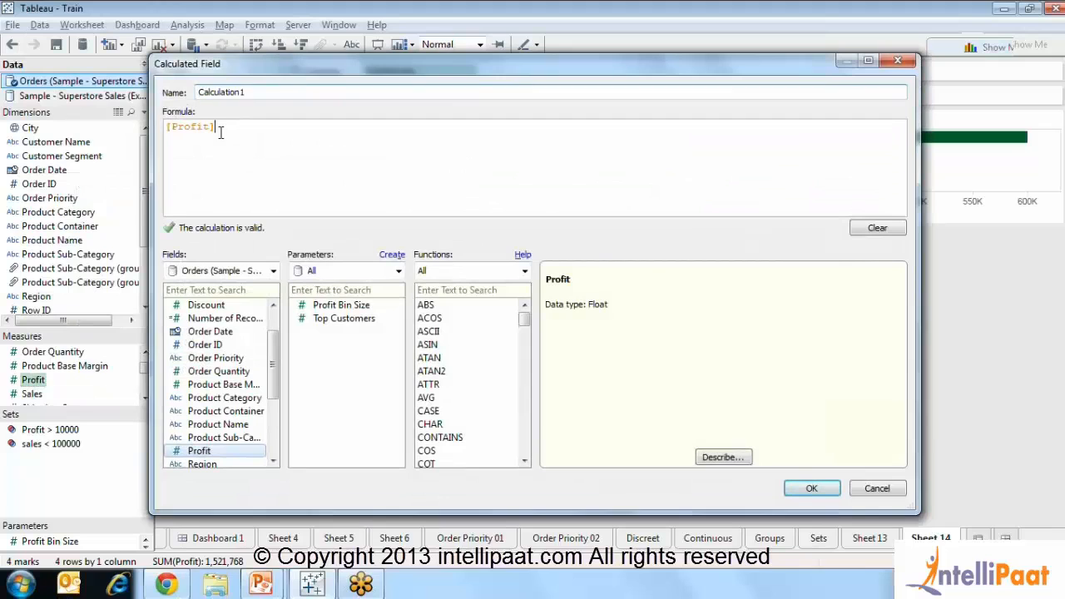
pyautogui.moveTo(219, 129); pyautogui.dragTo(125, 124)
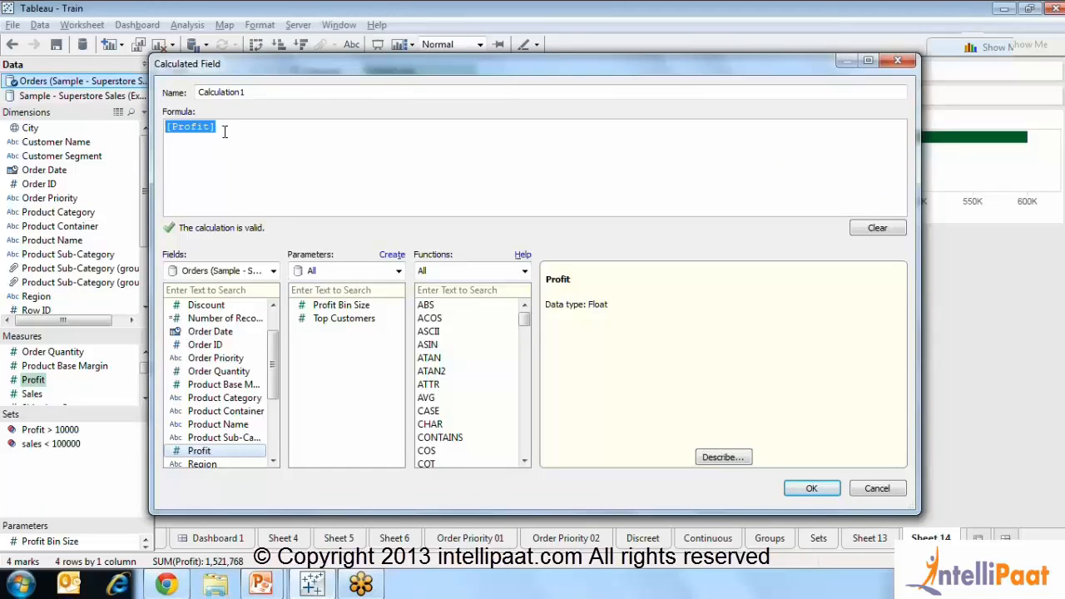
pyautogui.click(223, 131)
pyautogui.press('Home')
# Step: Name the calculated field "Profit Calculated Field"
pyautogui.moveTo(251, 92); pyautogui.dragTo(200, 94)
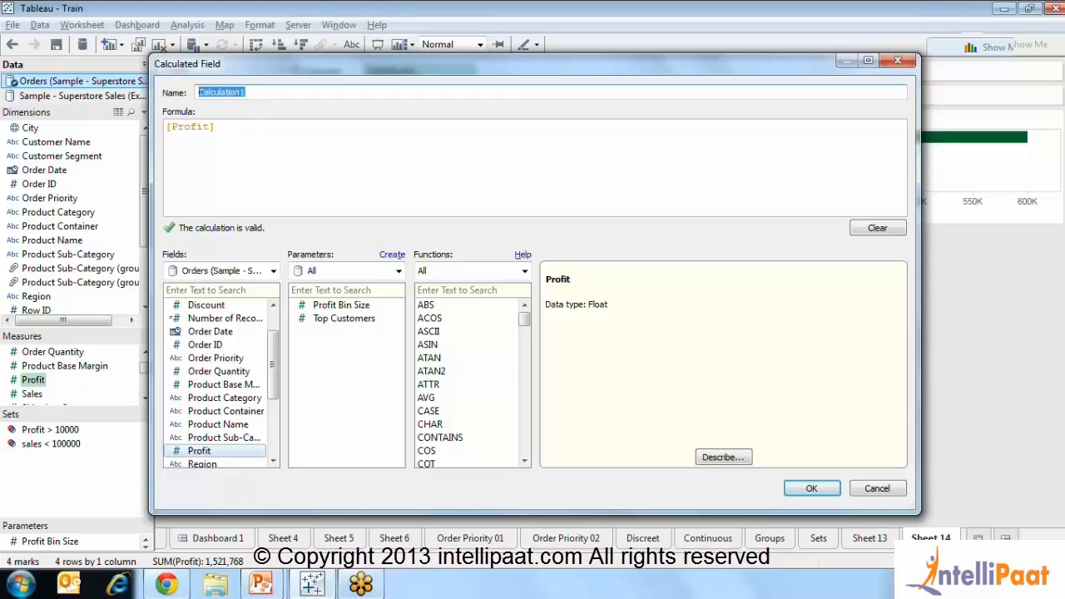
pyautogui.write('Profit')
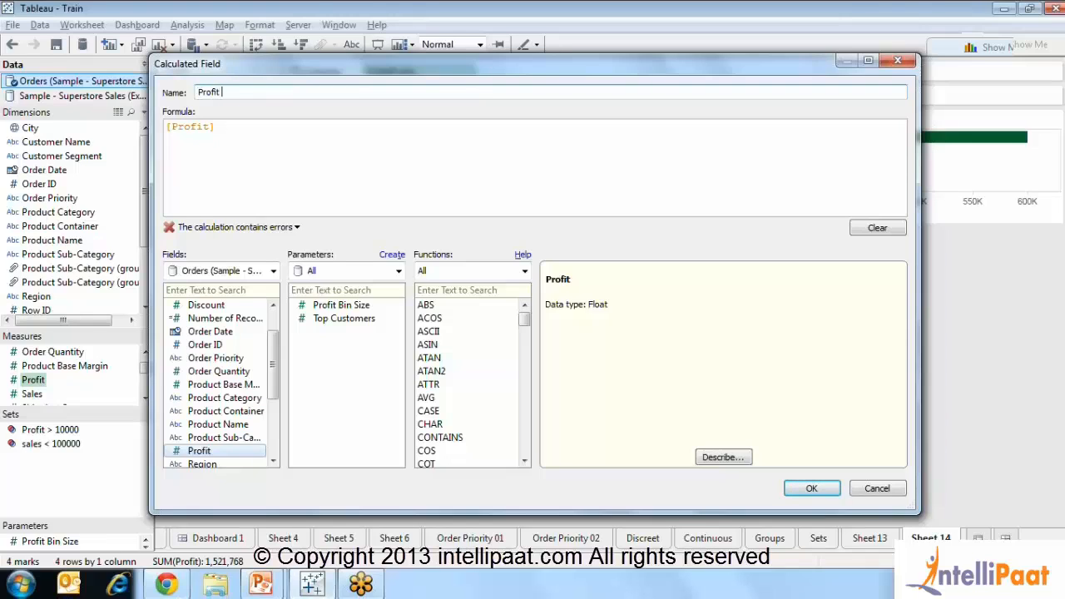
pyautogui.write(' Calcu')
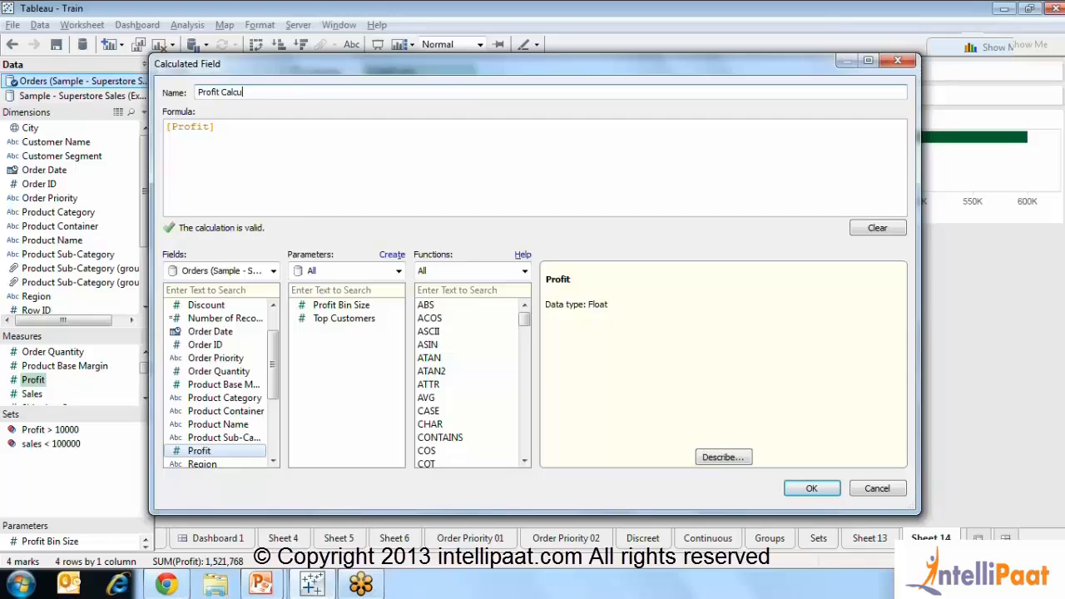
pyautogui.write('lated Field')
pyautogui.click(226, 134)
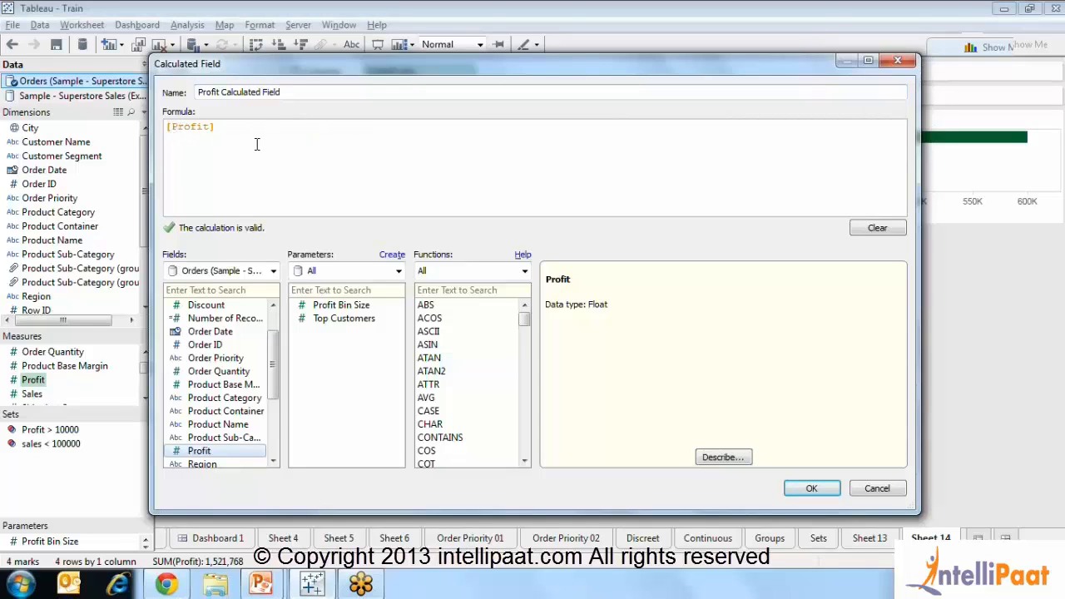
pyautogui.write('if')
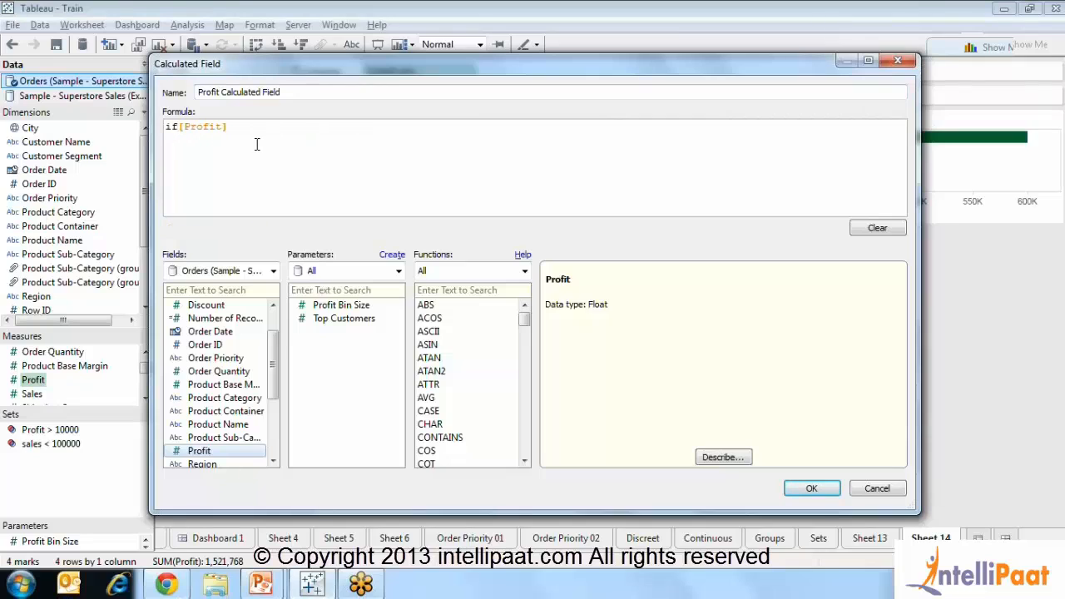
pyautogui.press('BackSpace')
pyautogui.press('BackSpace')
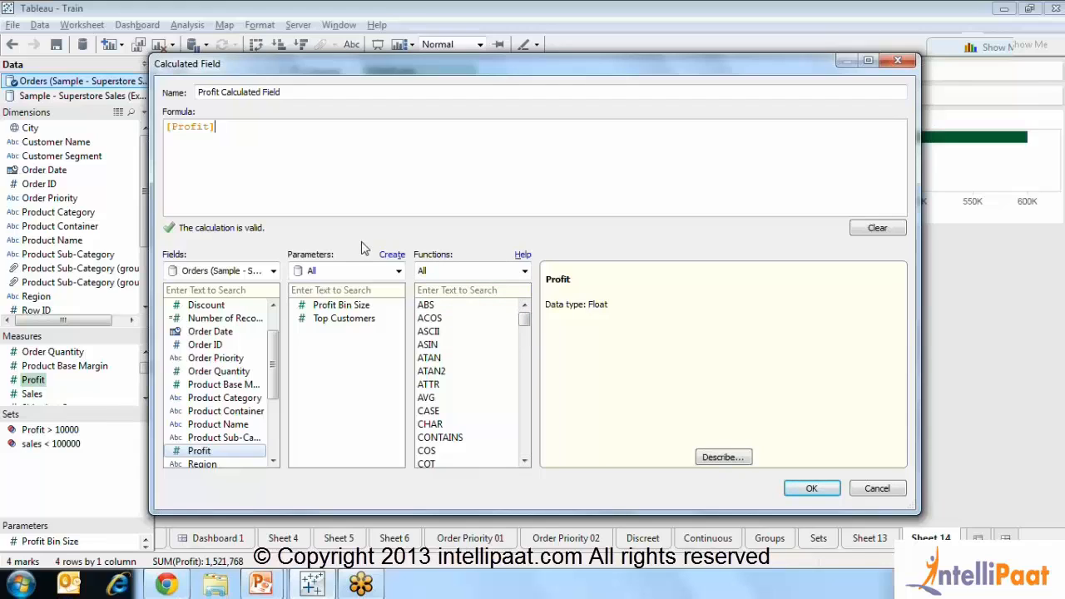
# Step: Examine the available function categories for the calculated field, including Number, String, Date, Type Conversion and Aggregate
pyautogui.click(525, 271)
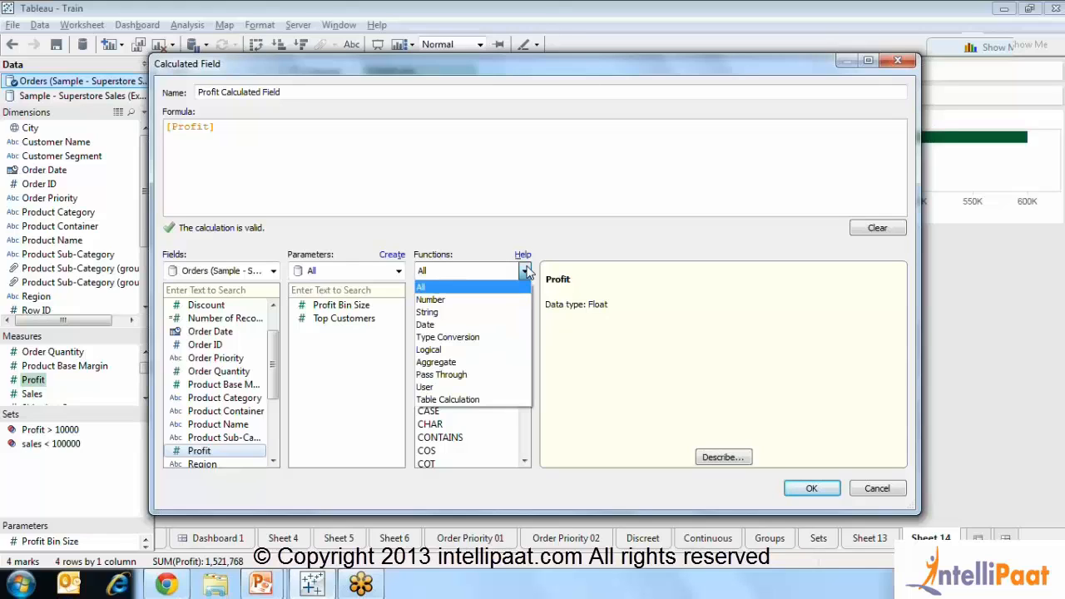
pyautogui.click(525, 272)
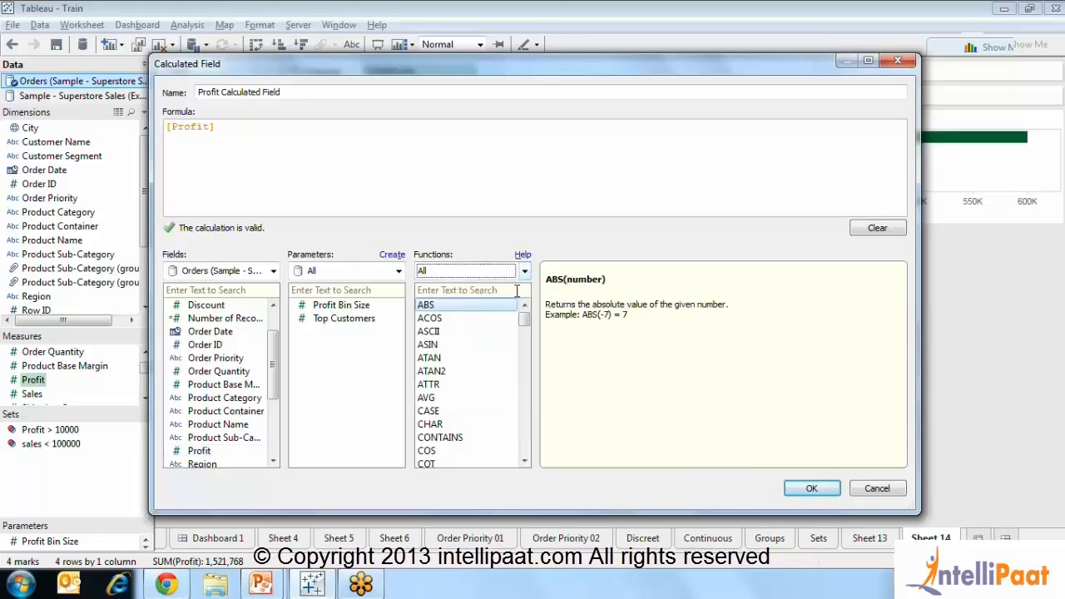
pyautogui.click(477, 273)
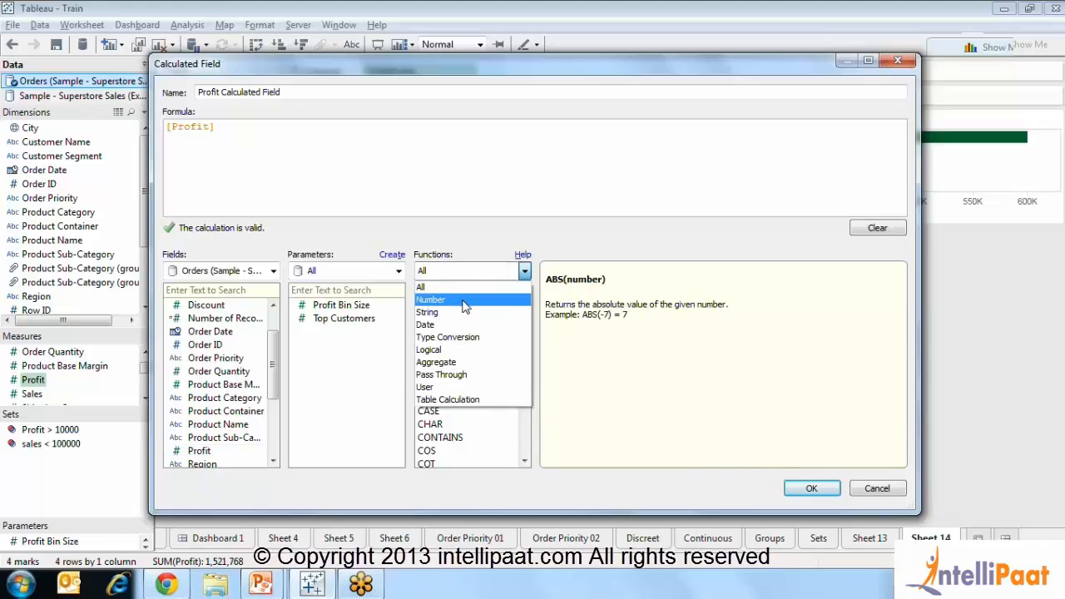
pyautogui.click(464, 301)
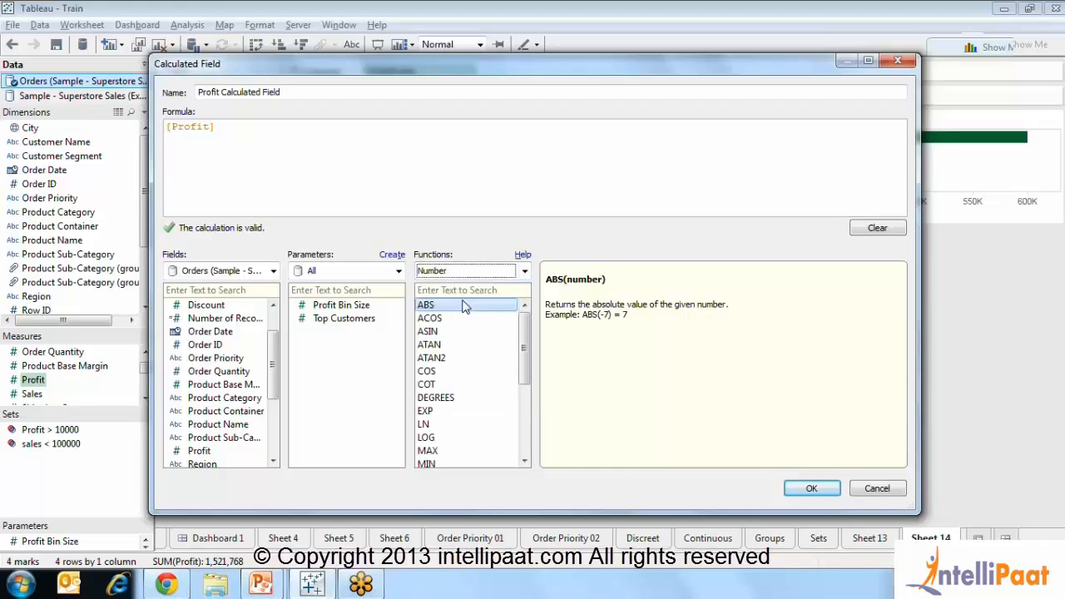
pyautogui.click(448, 308)
pyautogui.press('Down')
pyautogui.press('Down')
pyautogui.click(471, 271)
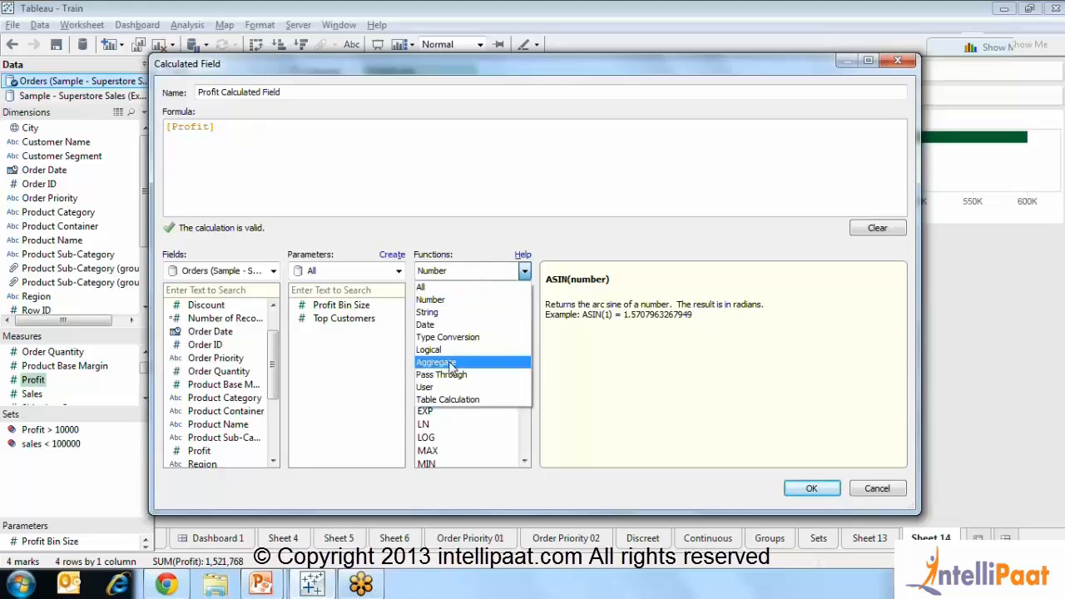
pyautogui.click(440, 313)
pyautogui.click(463, 272)
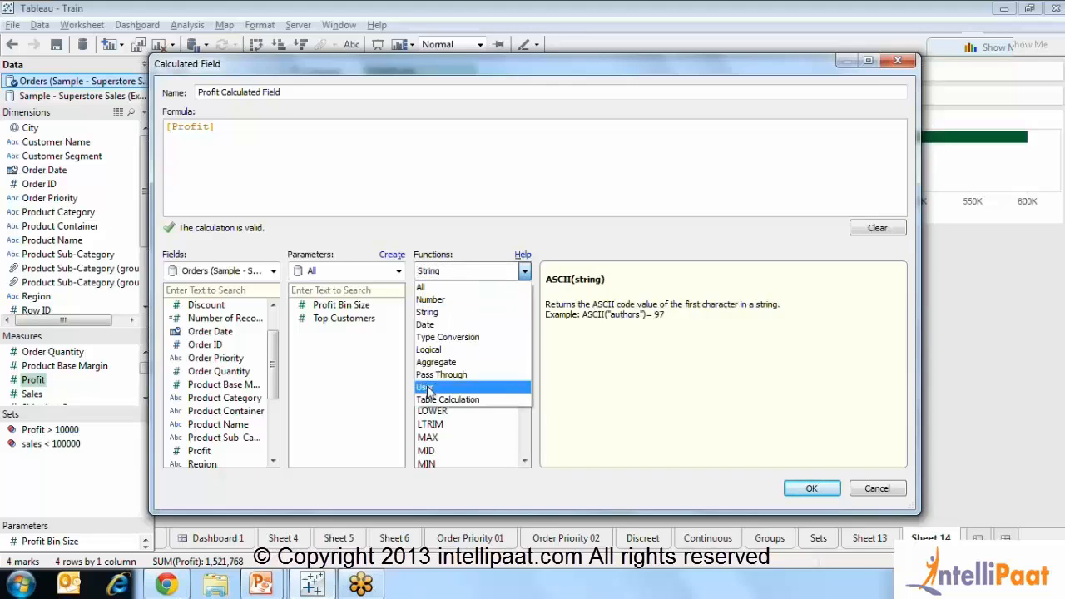
pyautogui.click(444, 326)
pyautogui.click(468, 272)
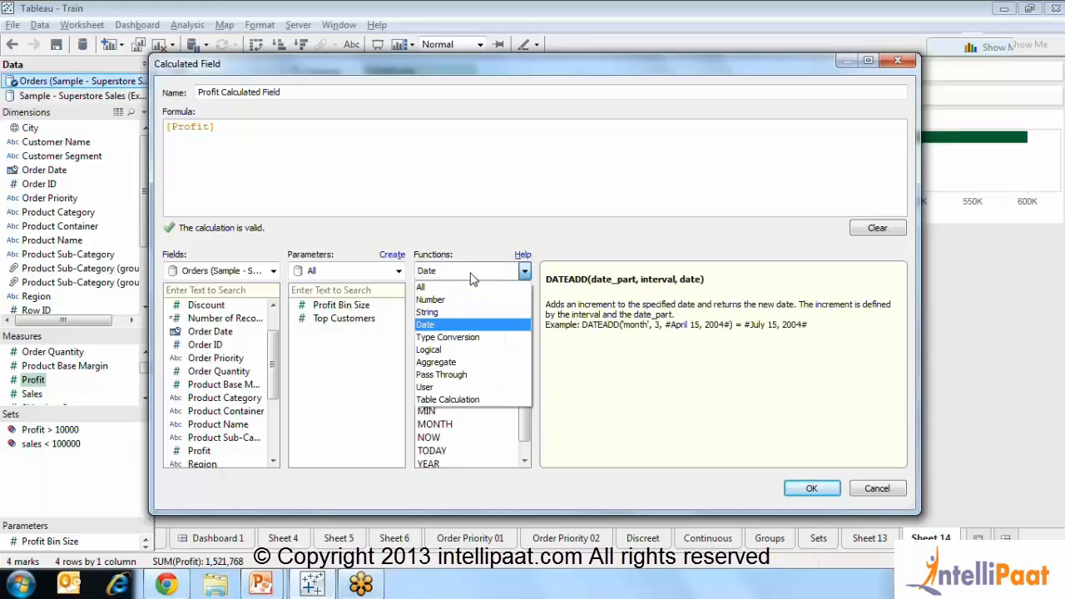
pyautogui.click(454, 337)
pyautogui.click(465, 274)
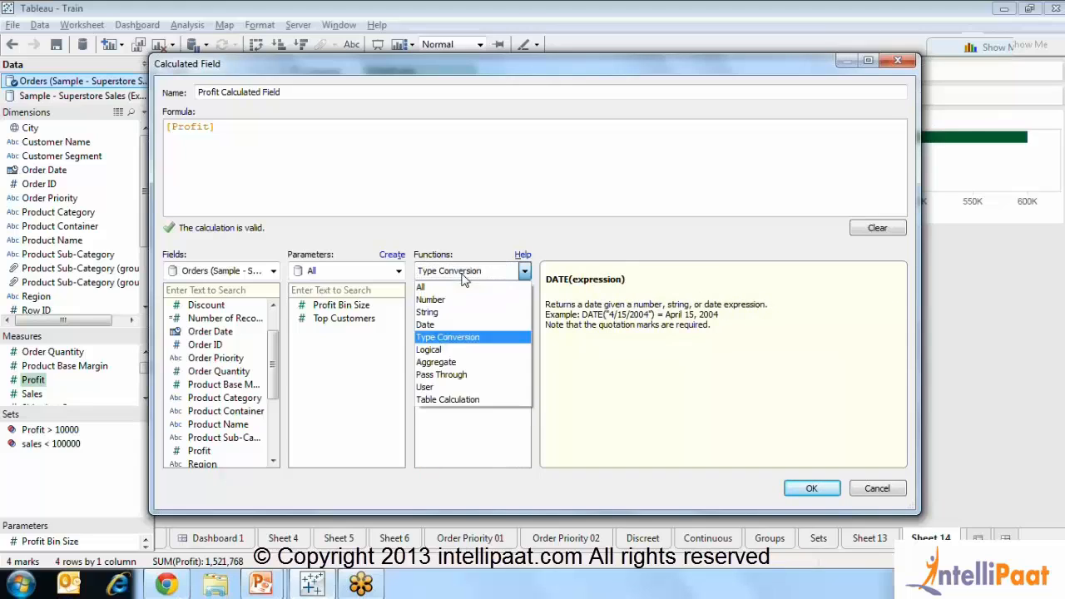
pyautogui.click(447, 365)
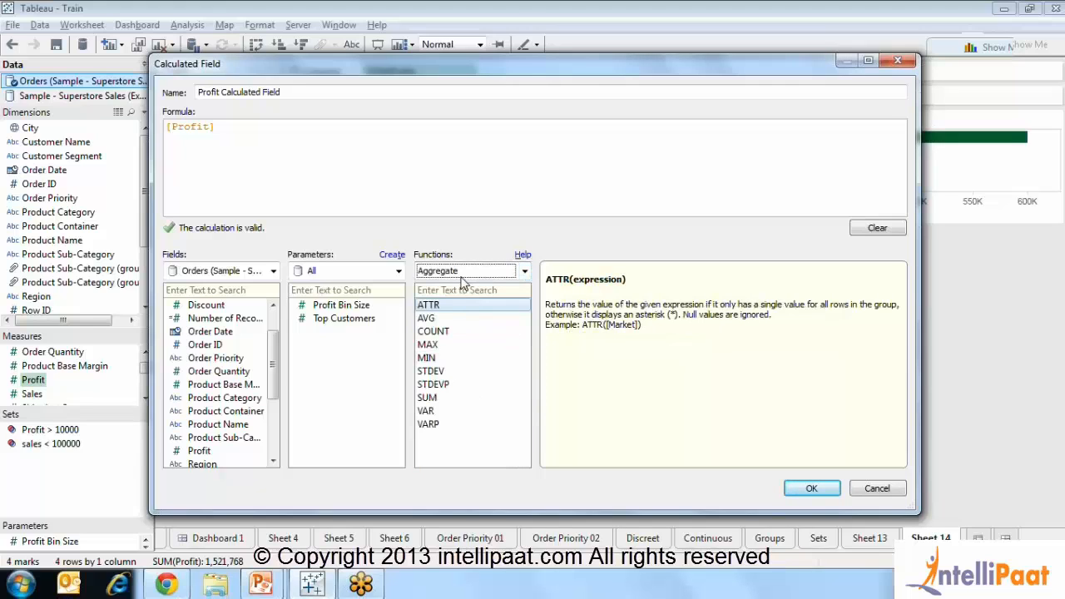
pyautogui.click(464, 275)
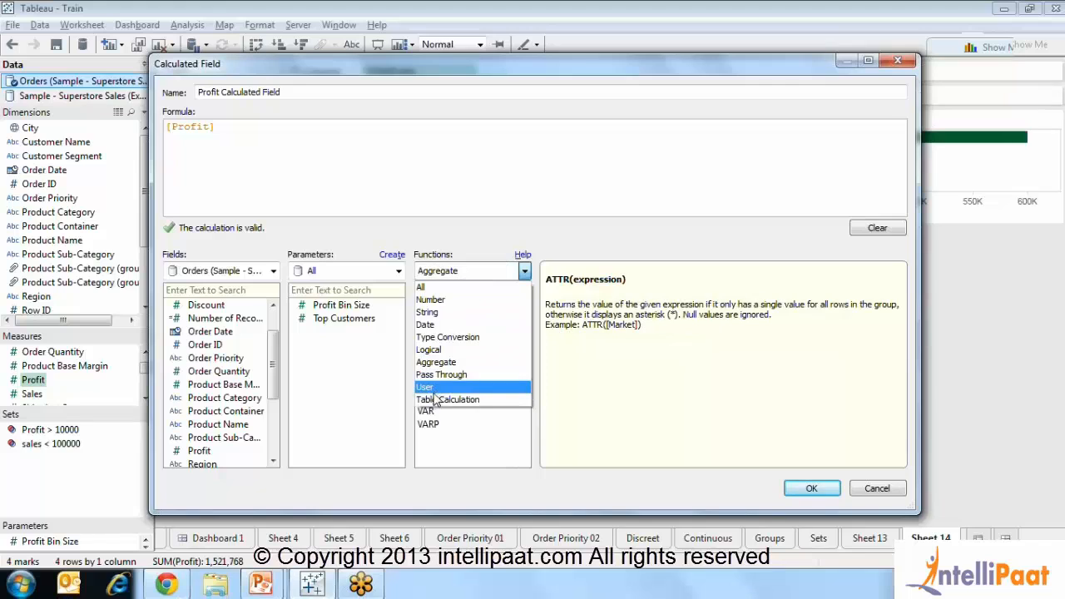
# Step: Using the logical IF function, extend the formula to IF [Profit] > 1000000 THEN ">1000000"
pyautogui.click(435, 352)
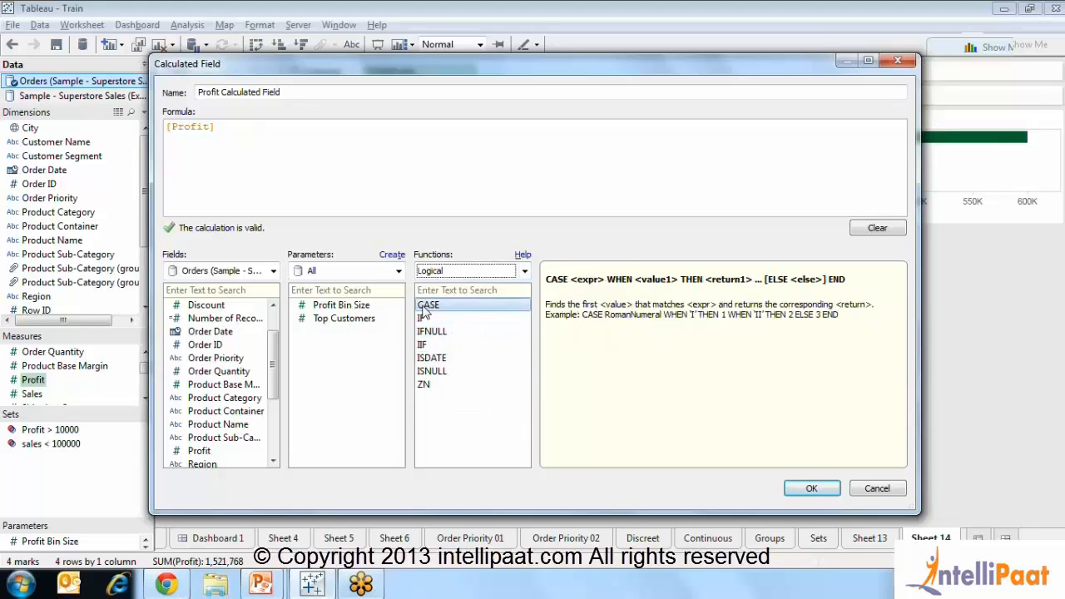
pyautogui.click(171, 127)
pyautogui.doubleClick(439, 320)
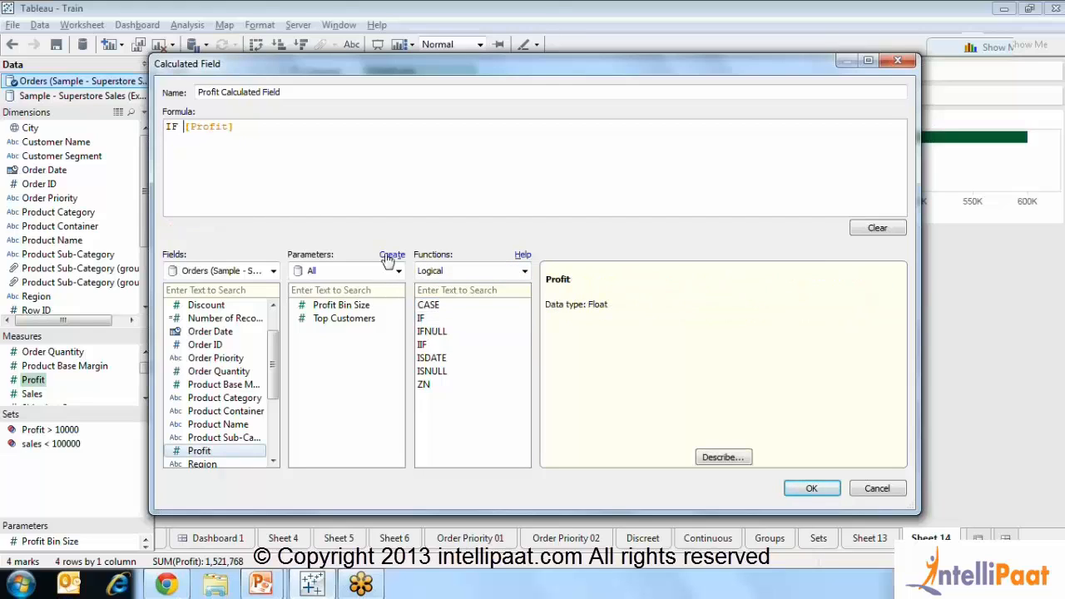
pyautogui.write('> 1000000 THEN')
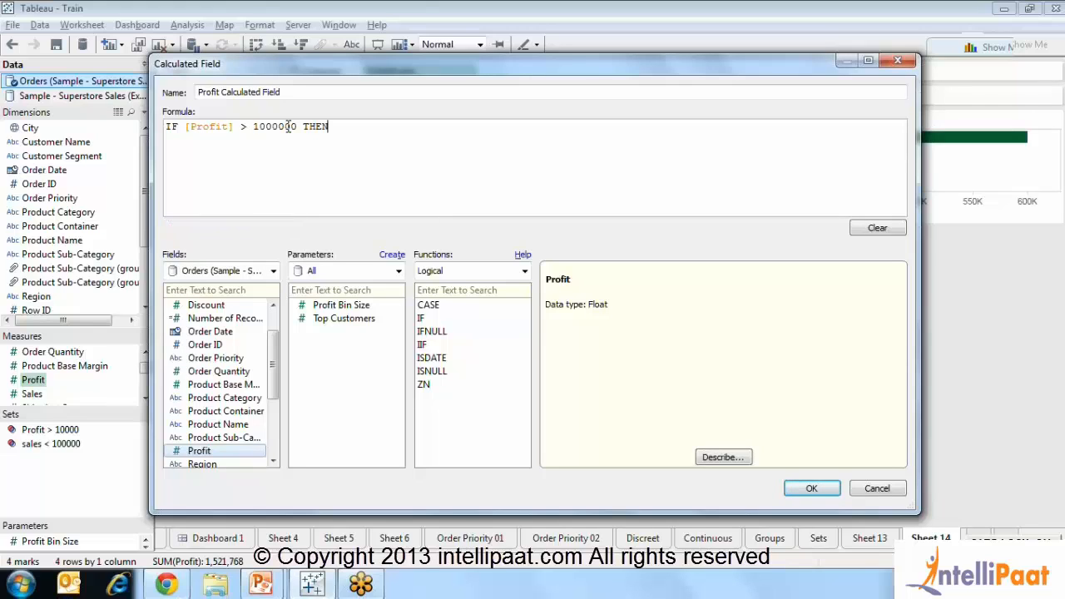
pyautogui.write(" '")
pyautogui.press('BackSpace')
pyautogui.write('">1000')
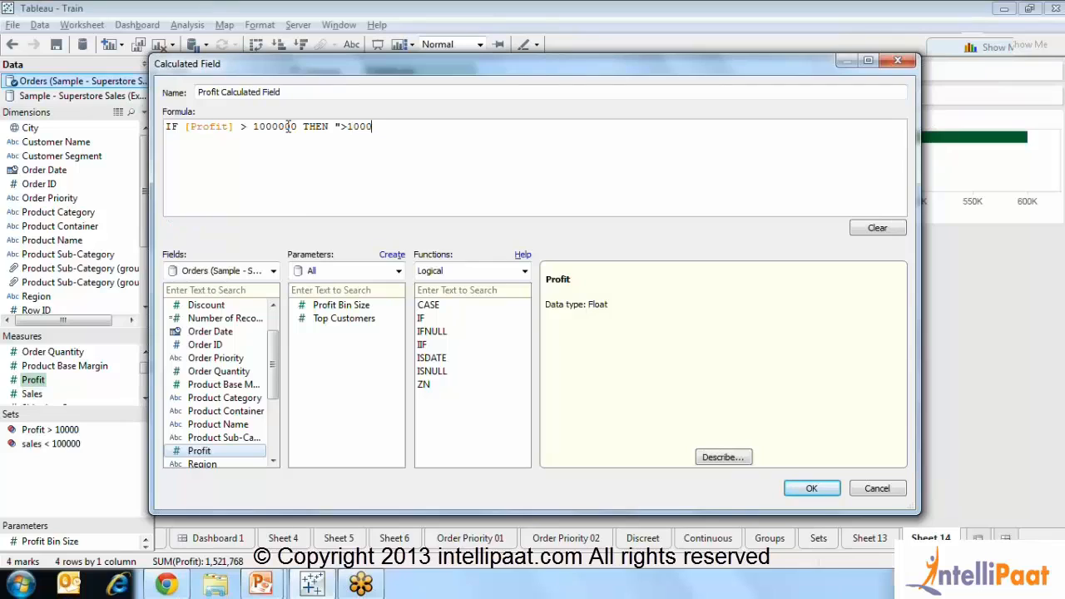
pyautogui.press('BackSpace')
pyautogui.write('0000" ')
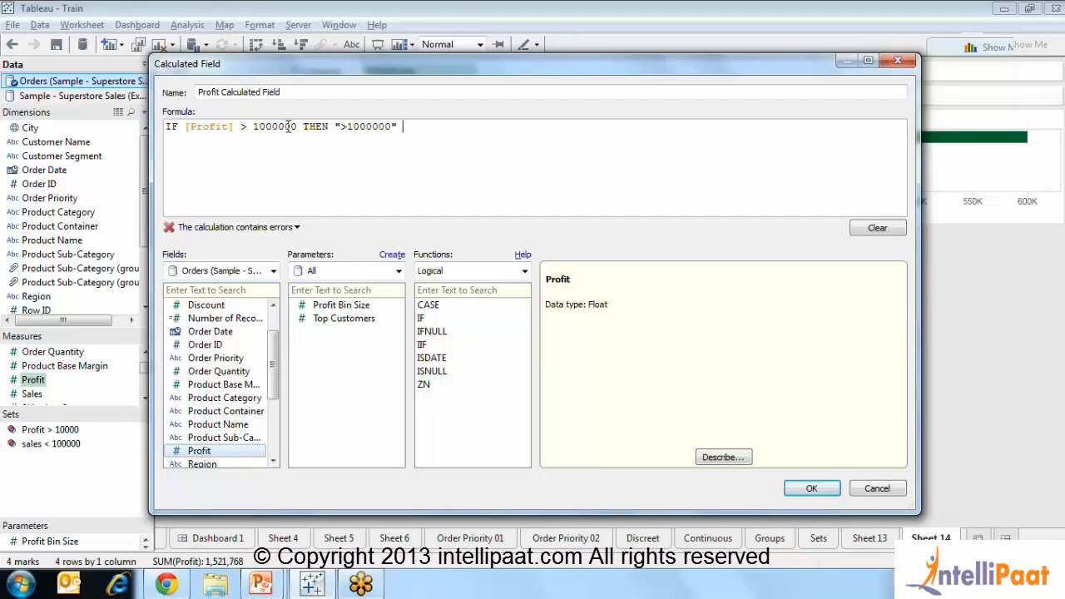
# Step: Complete the formula with ELSE "No" END and save the calculated field
pyautogui.write('W')
pyautogui.press('BackSpace')
pyautogui.write('ESL')
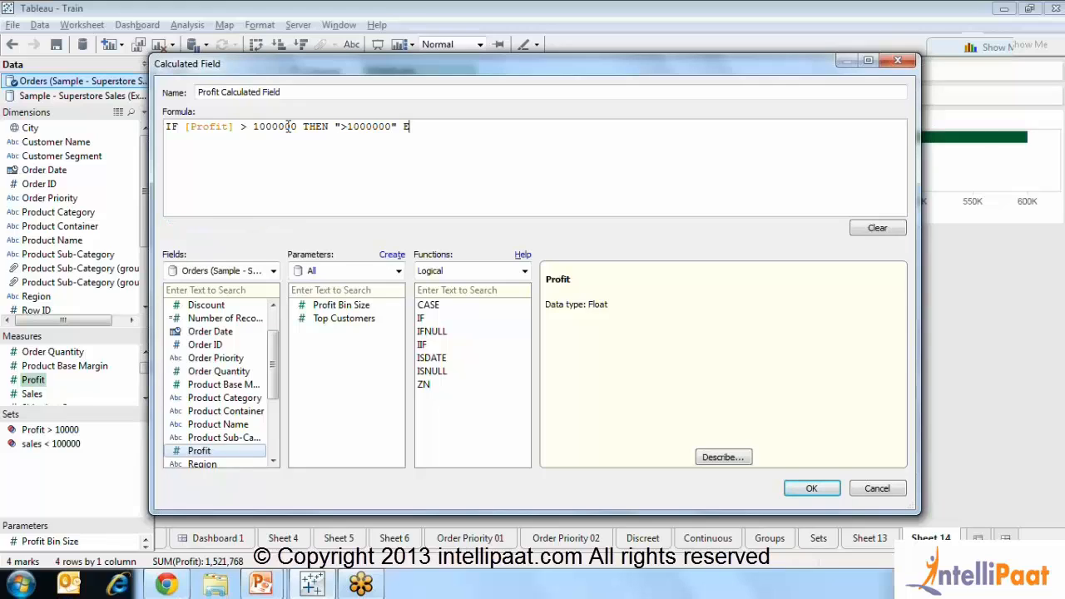
pyautogui.press('BackSpace')
pyautogui.write('LSE')
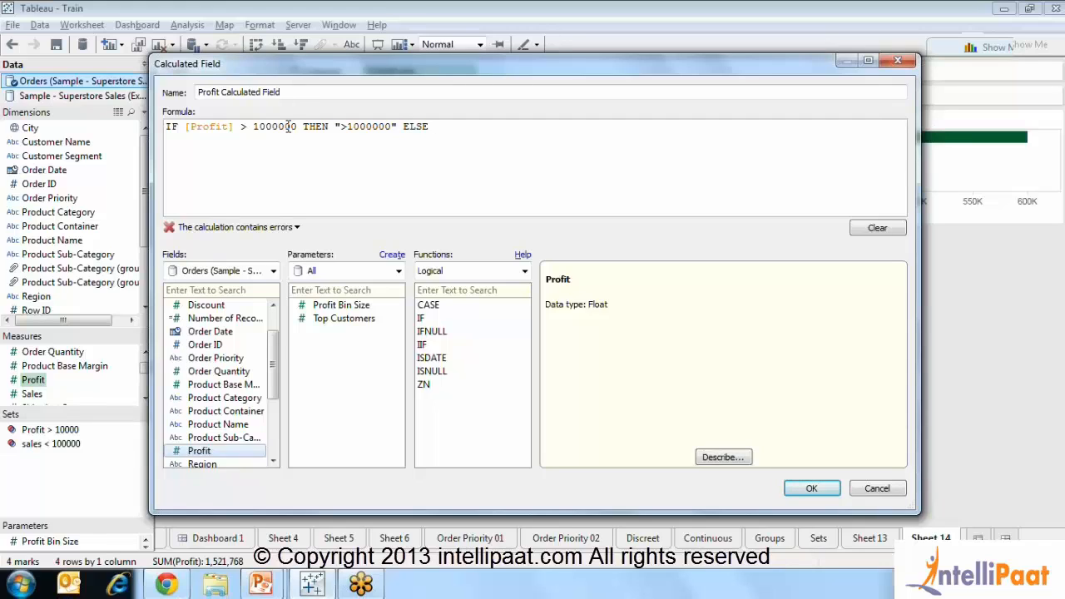
pyautogui.write(' "')
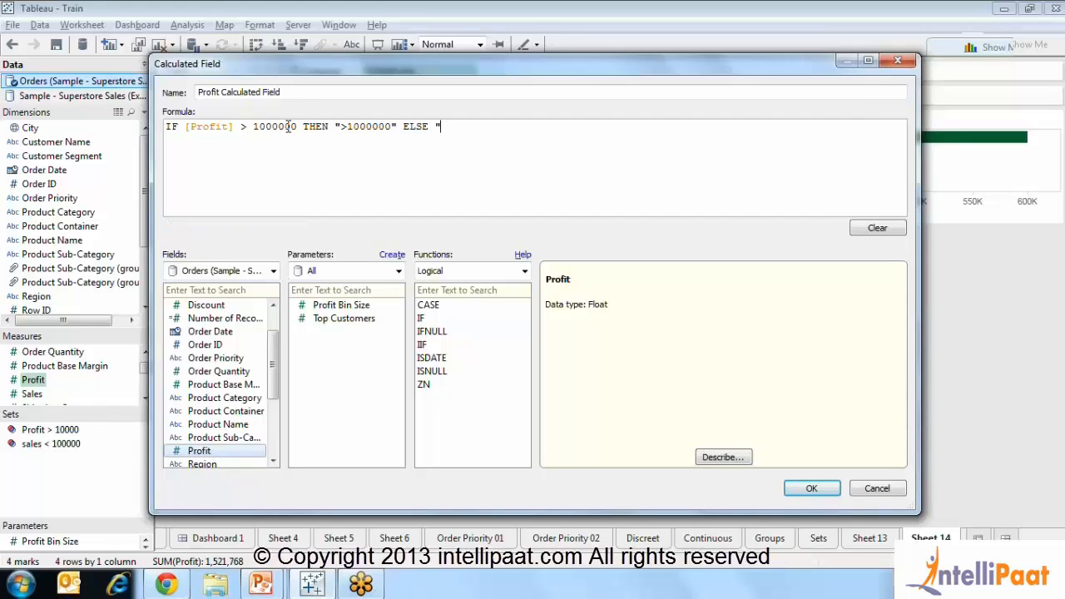
pyautogui.press('BackSpace')
pyautogui.write('"No" END')
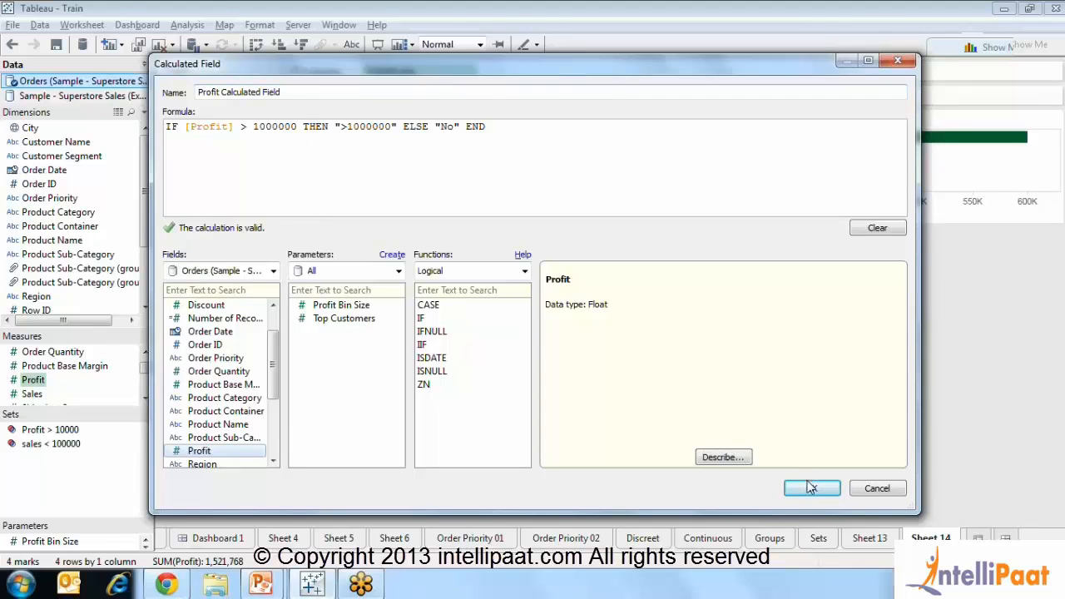
pyautogui.doubleClick(447, 126)
pyautogui.moveTo(336, 127); pyautogui.dragTo(403, 126)
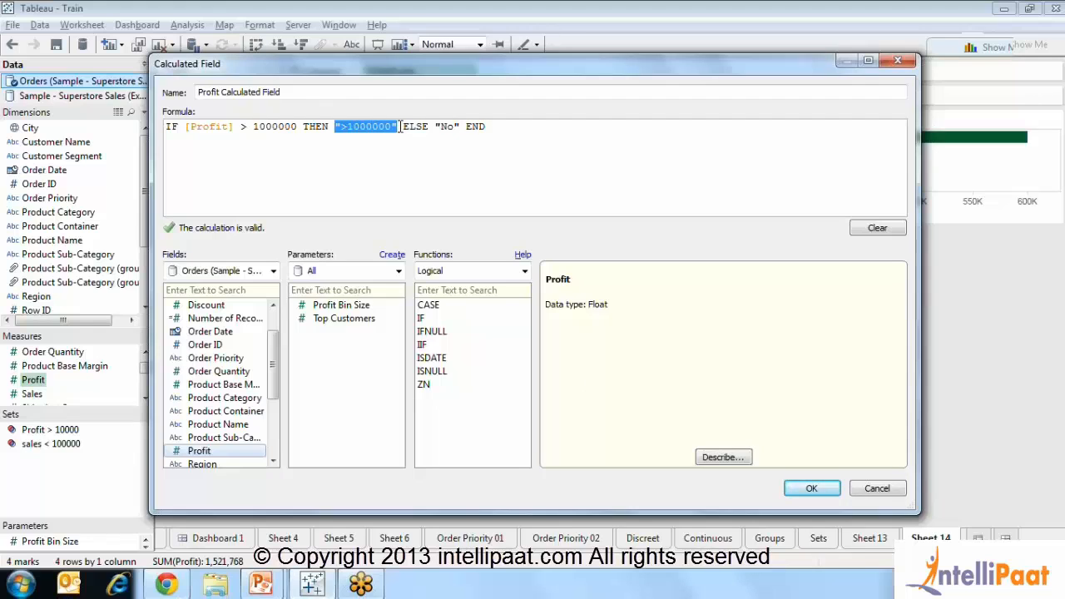
pyautogui.click(400, 126)
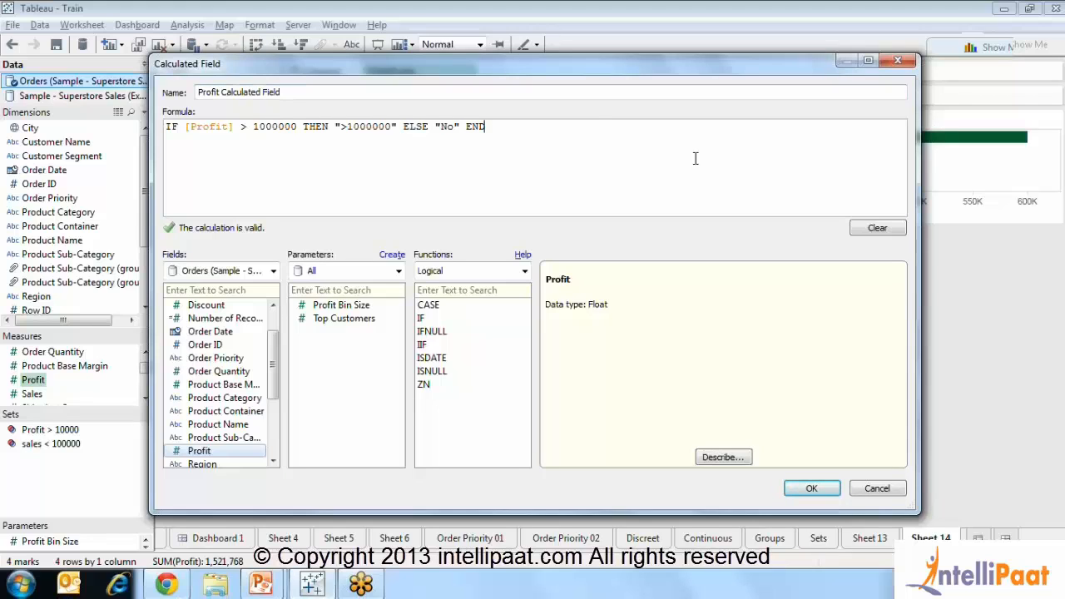
pyautogui.click(808, 487)
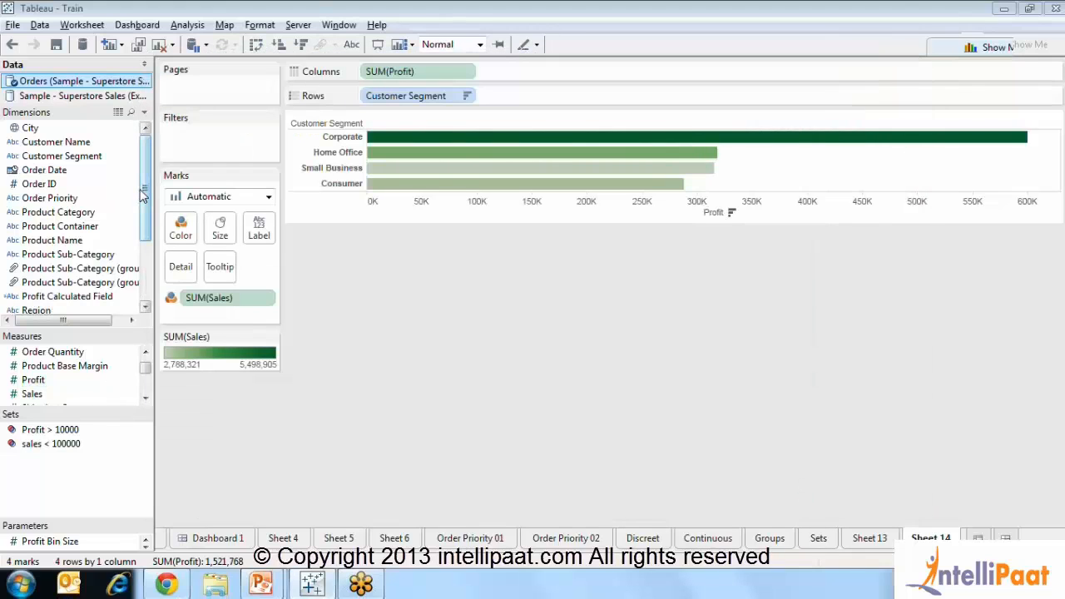
# Step: Create a new worksheet and place Profit Calculated Field on Rows
pyautogui.moveTo(141, 193); pyautogui.dragTo(143, 208)
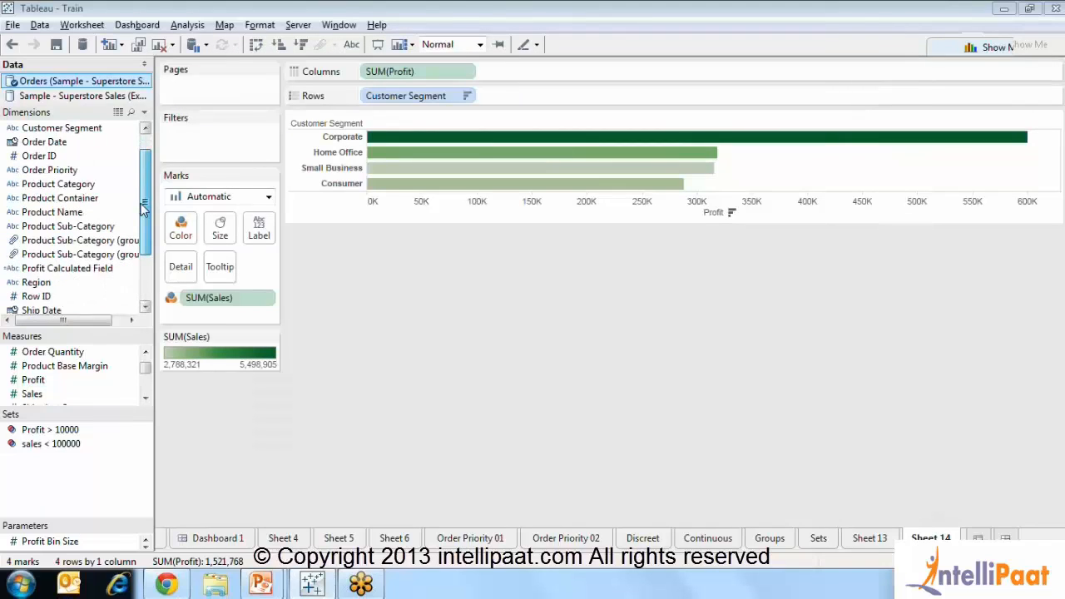
pyautogui.click(94, 273)
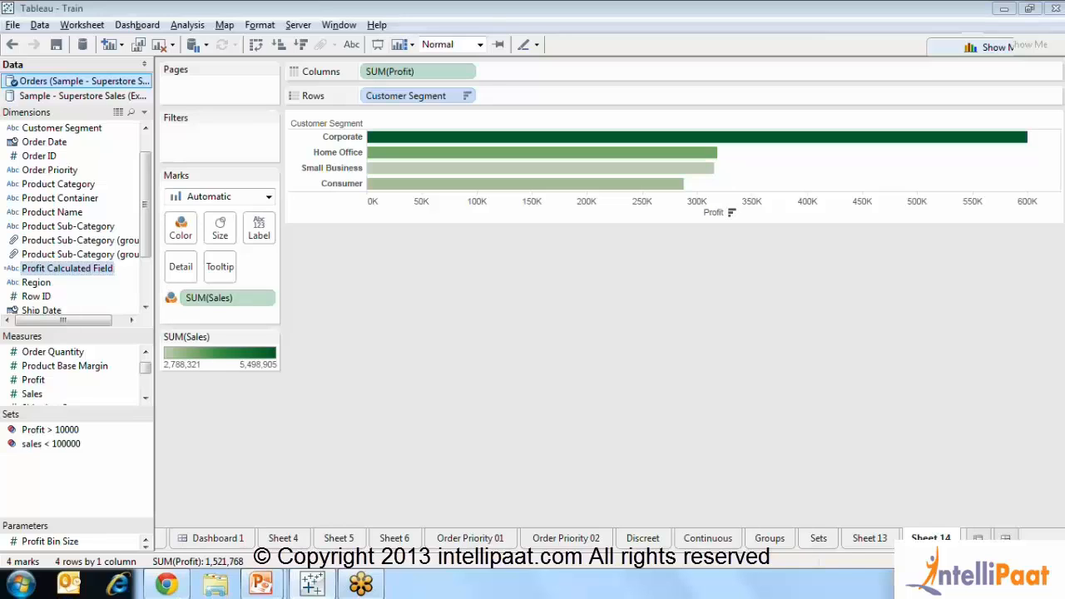
pyautogui.hotkey('ctrl', 'm')
pyautogui.moveTo(48, 270); pyautogui.dragTo(441, 97)
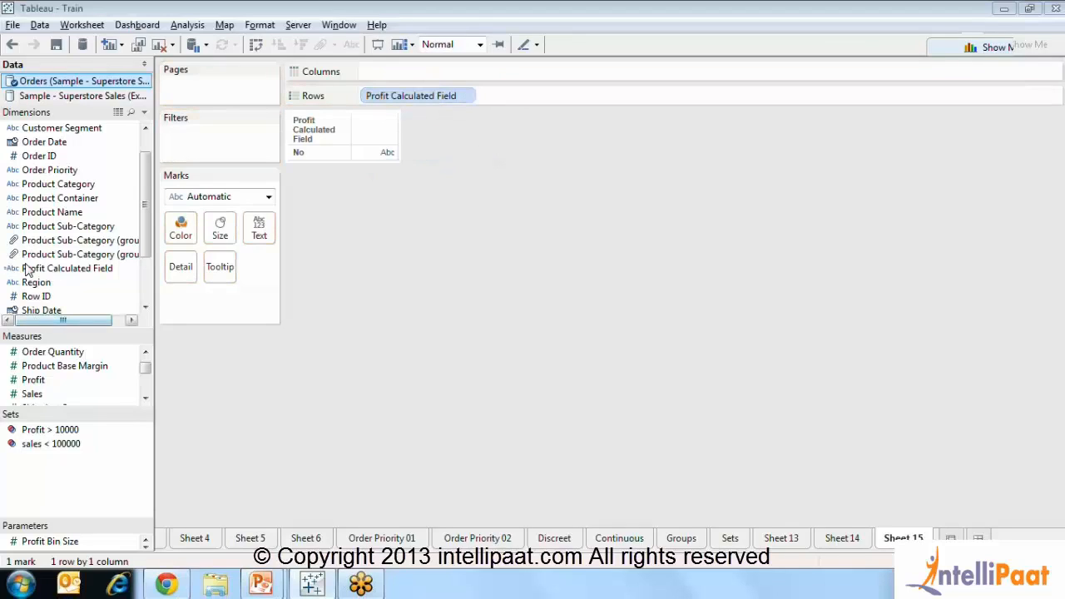
# Step: Edit Profit Calculated Field so its condition tests [Profit] > 10000, and save the change
pyautogui.click(65, 269)
pyautogui.rightClick(65, 272)
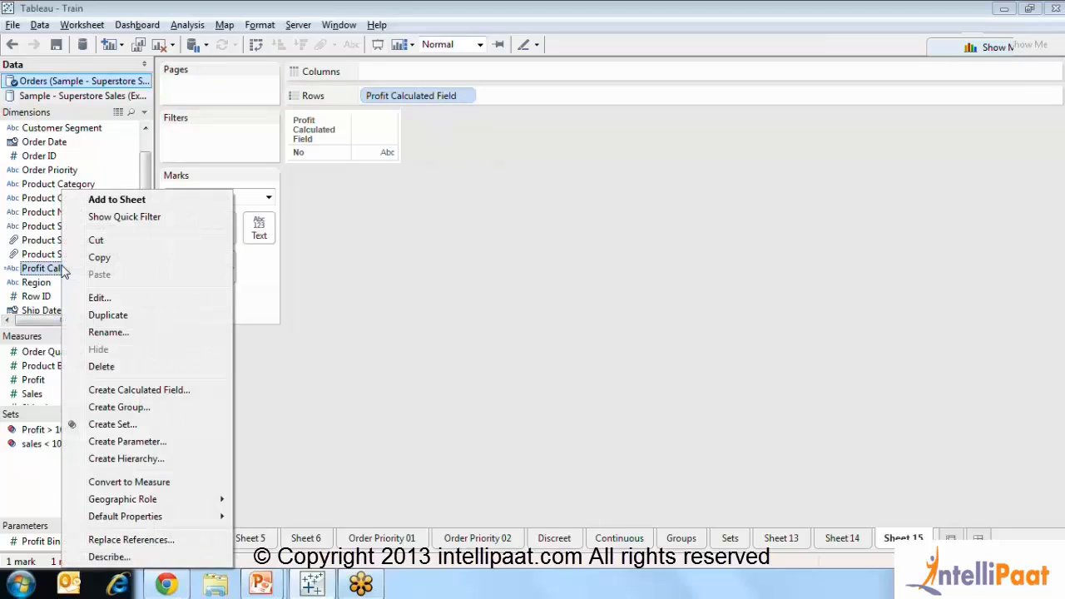
pyautogui.click(87, 300)
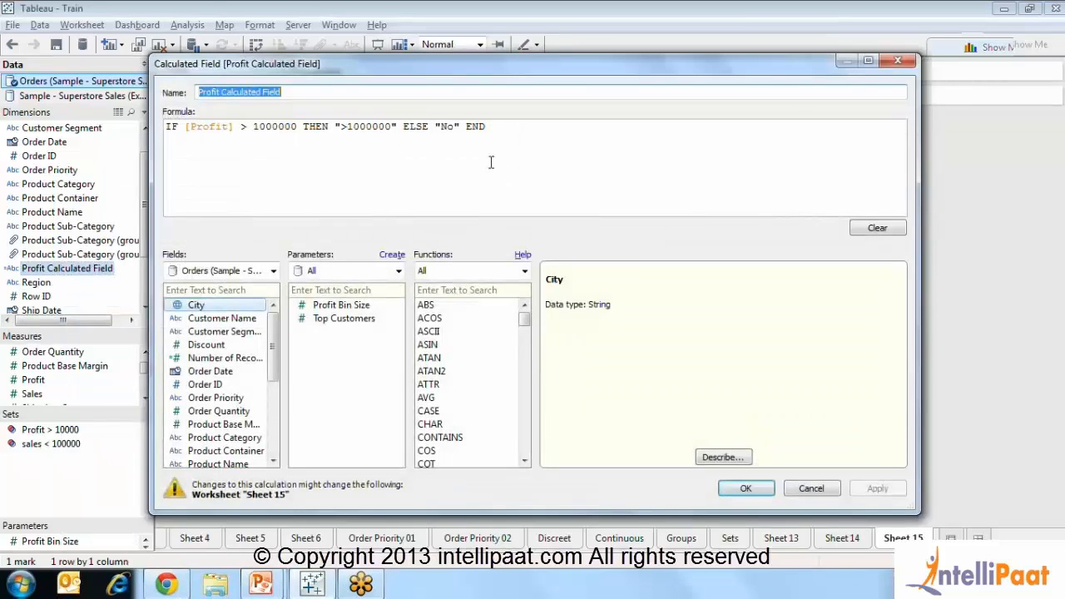
pyautogui.click(297, 130)
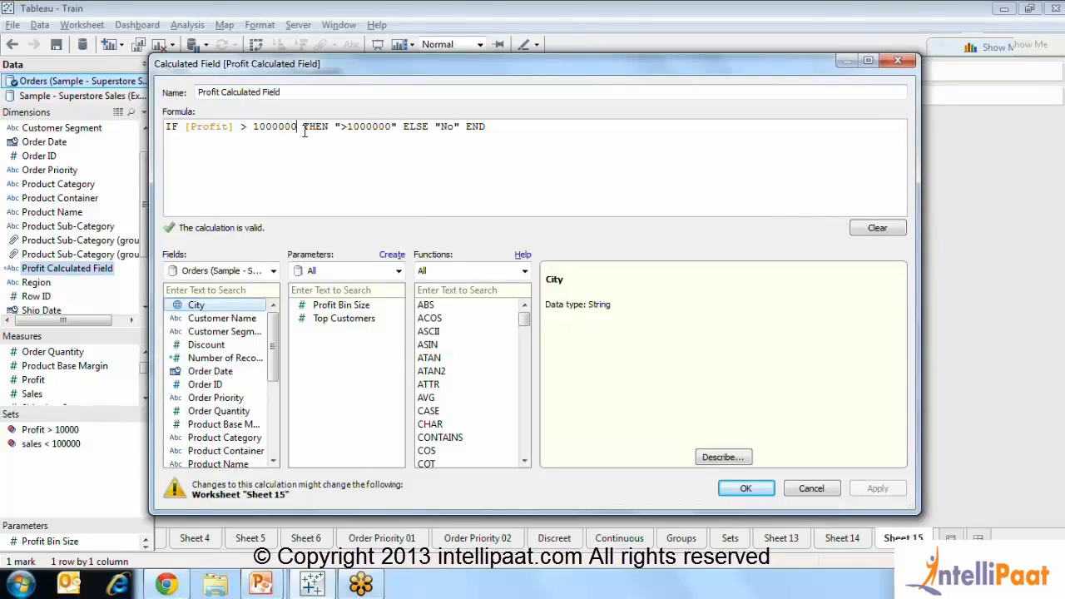
pyautogui.press('BackSpace')
pyautogui.press('BackSpace')
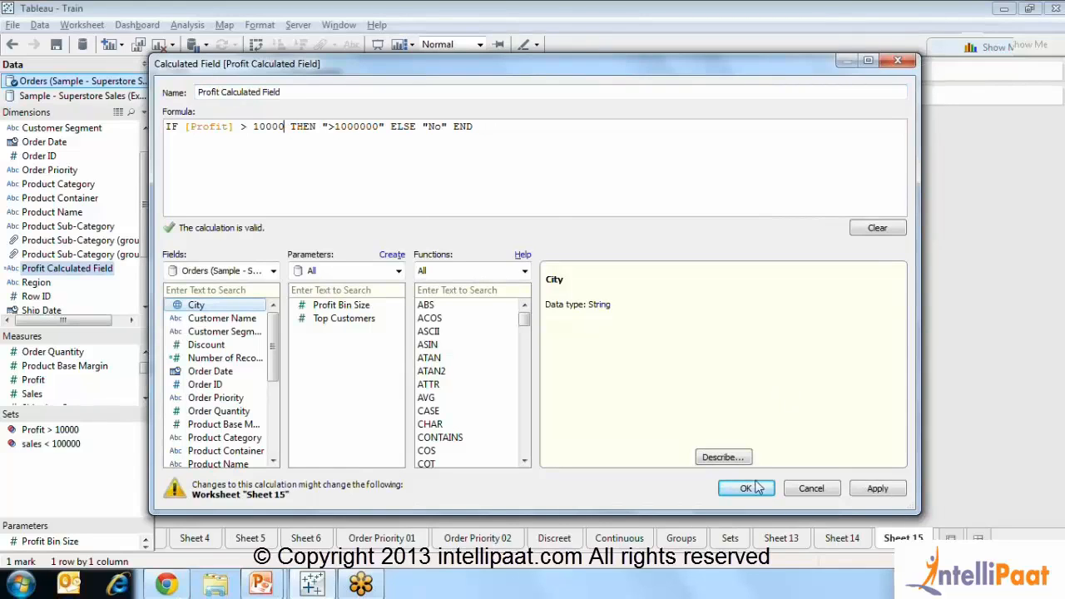
pyautogui.click(747, 488)
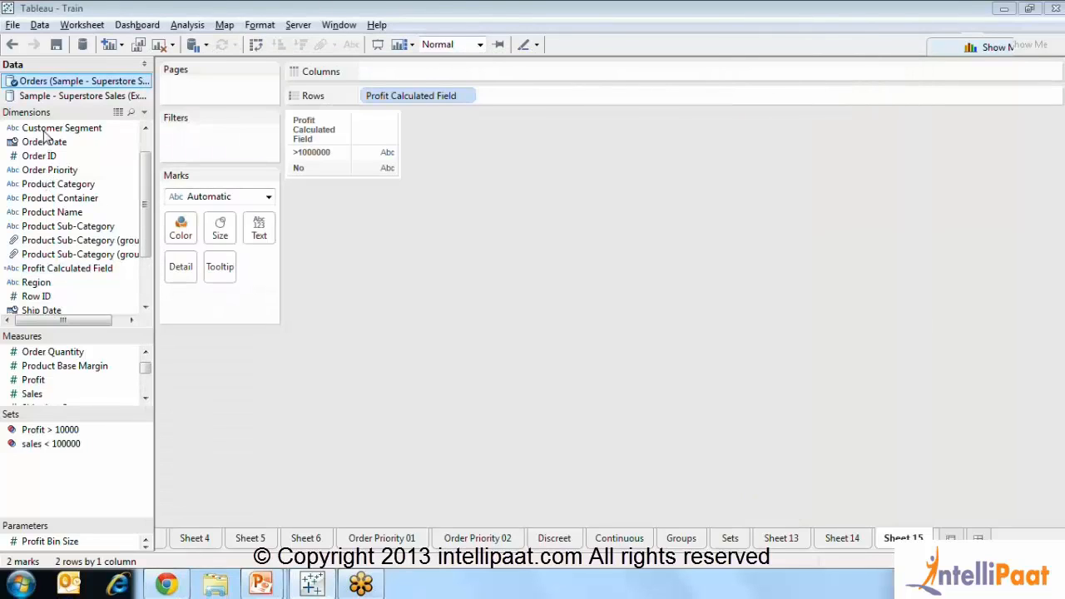
# Step: Add Customer Name to Rows after Profit Calculated Field and look through the grouped customer list
pyautogui.click(146, 129)
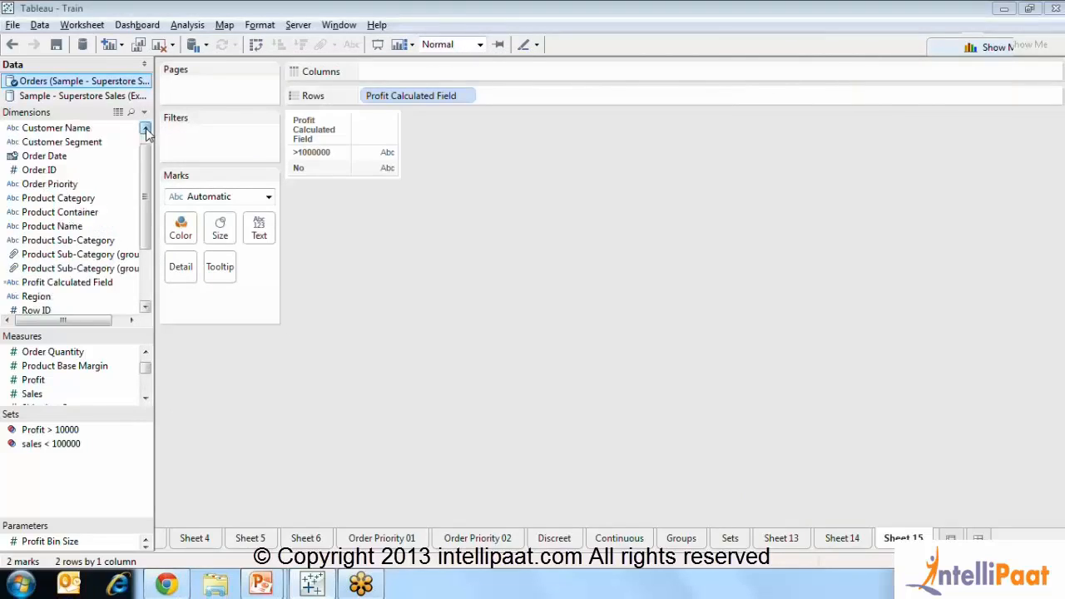
pyautogui.click(146, 129)
pyautogui.moveTo(73, 143); pyautogui.dragTo(537, 104)
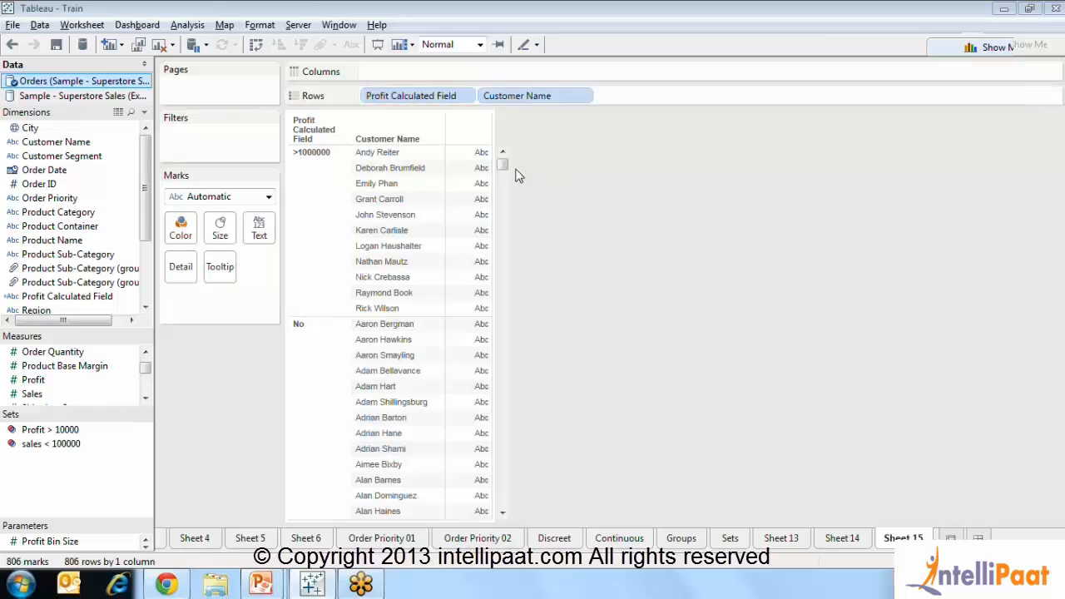
pyautogui.moveTo(504, 163); pyautogui.dragTo(504, 213)
pyautogui.moveTo(503, 236); pyautogui.dragTo(508, 166)
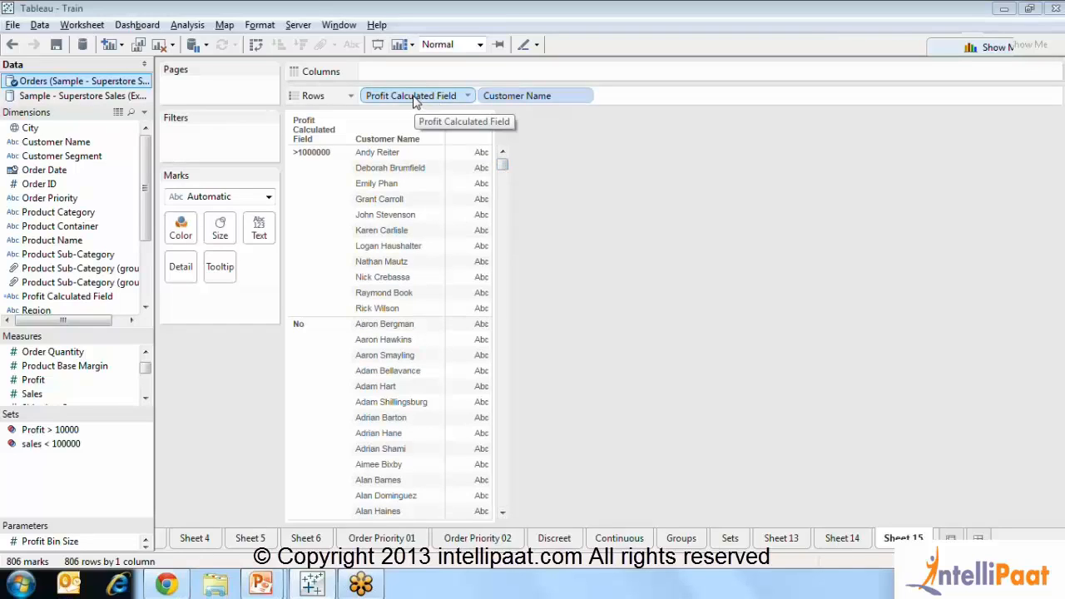
# Step: Try Profit Calculated Field after Customer Name on Rows, and restore it to the first position
pyautogui.moveTo(415, 97)
pyautogui.mouseDown()
pyautogui.moveTo(433, 113)
pyautogui.moveTo(694, 65)
pyautogui.moveTo(679, 98)
pyautogui.mouseUp()
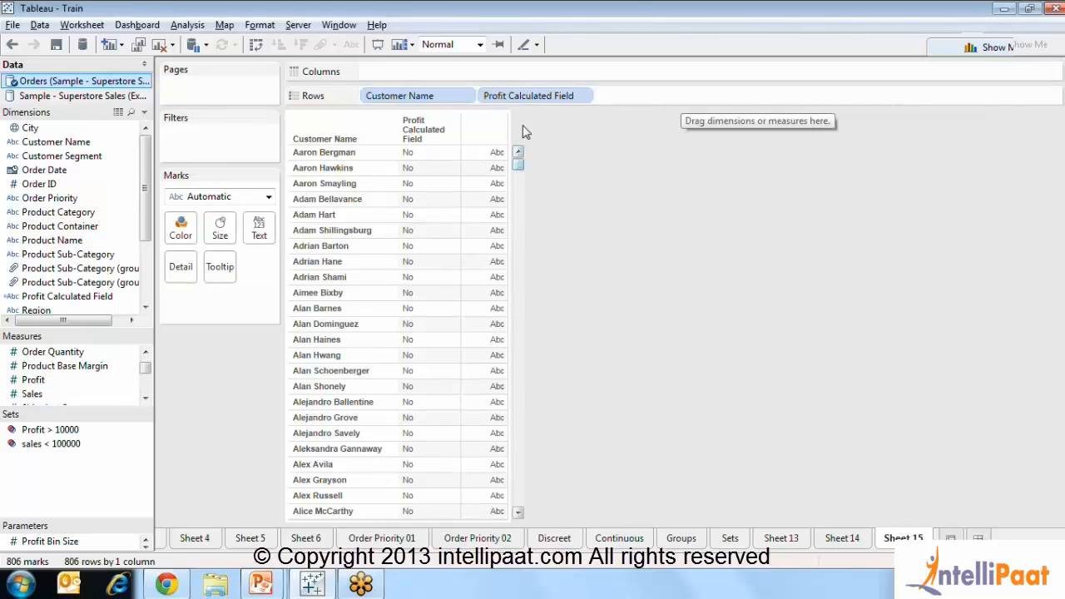
pyautogui.moveTo(495, 95); pyautogui.dragTo(358, 96)
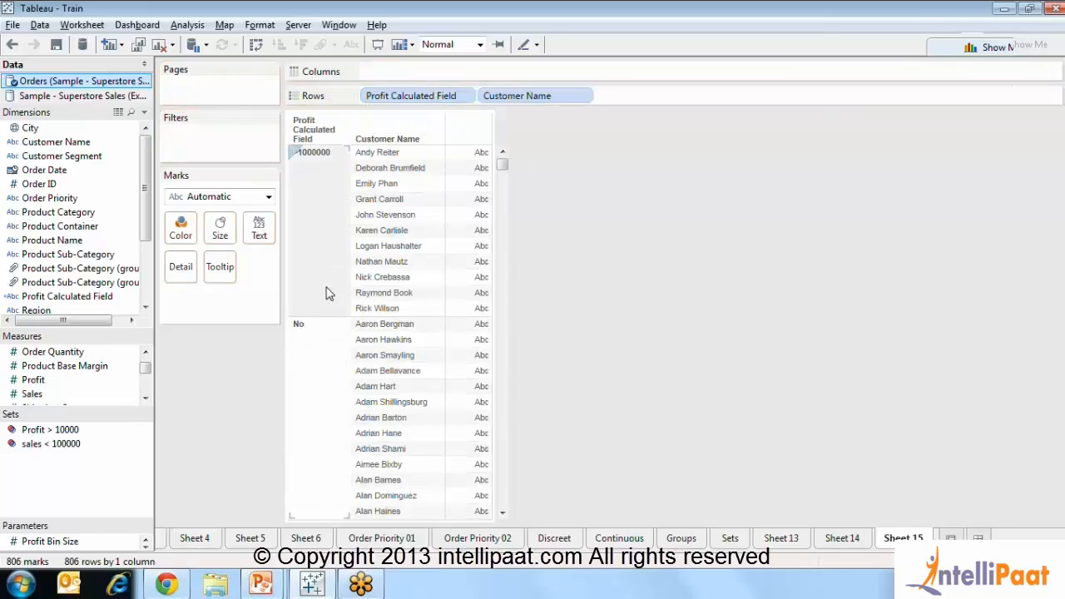
# Step: Open Profit Calculated Field for editing and examine the THEN value, the ELSE value and the profit condition in its formula
pyautogui.click(98, 301)
pyautogui.rightClick(98, 301)
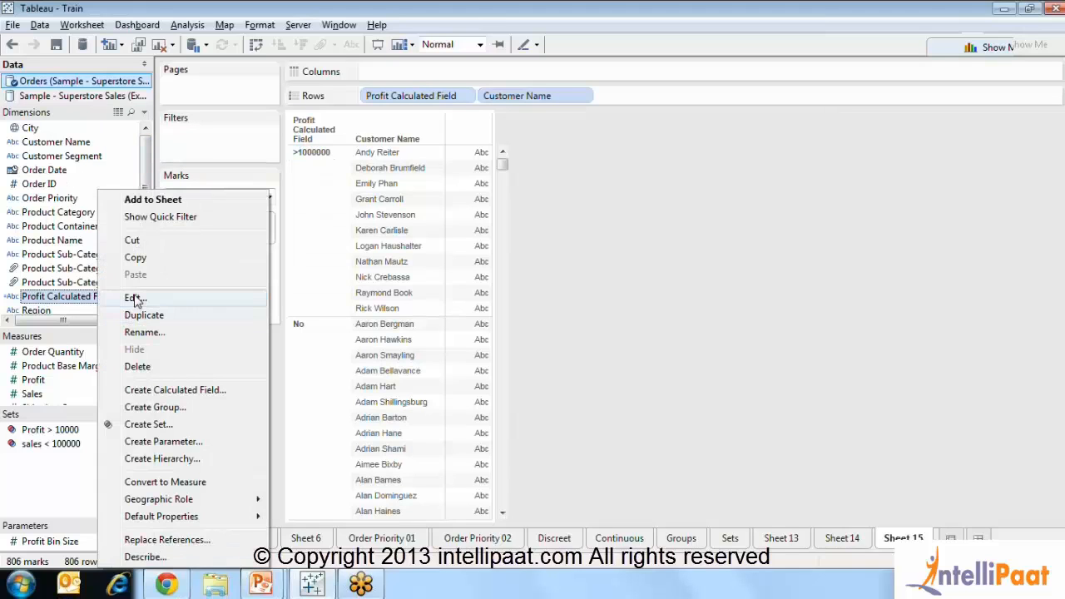
pyautogui.click(135, 300)
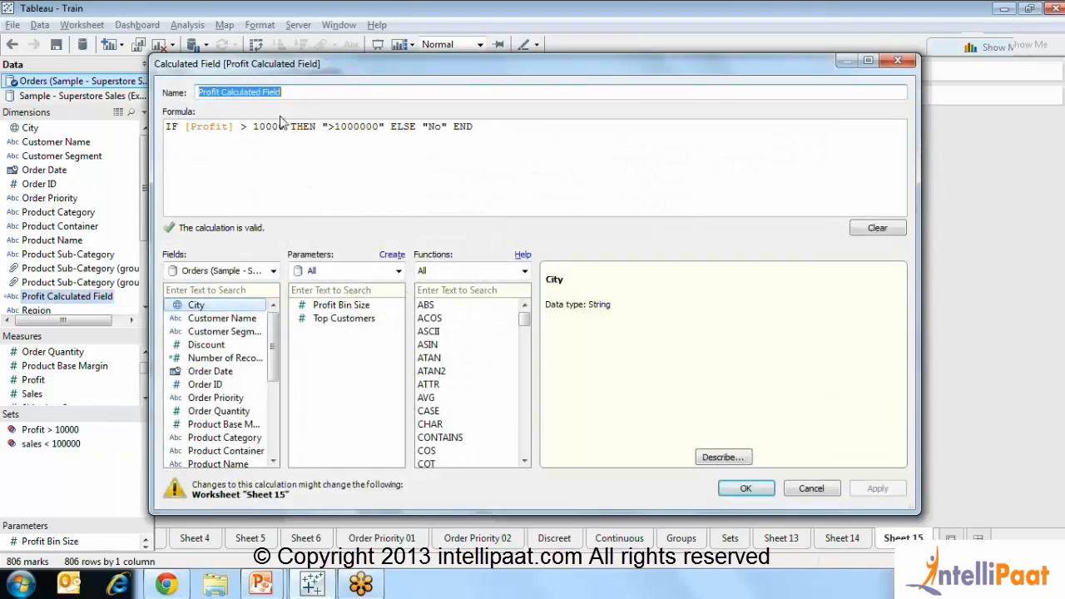
pyautogui.click(391, 145)
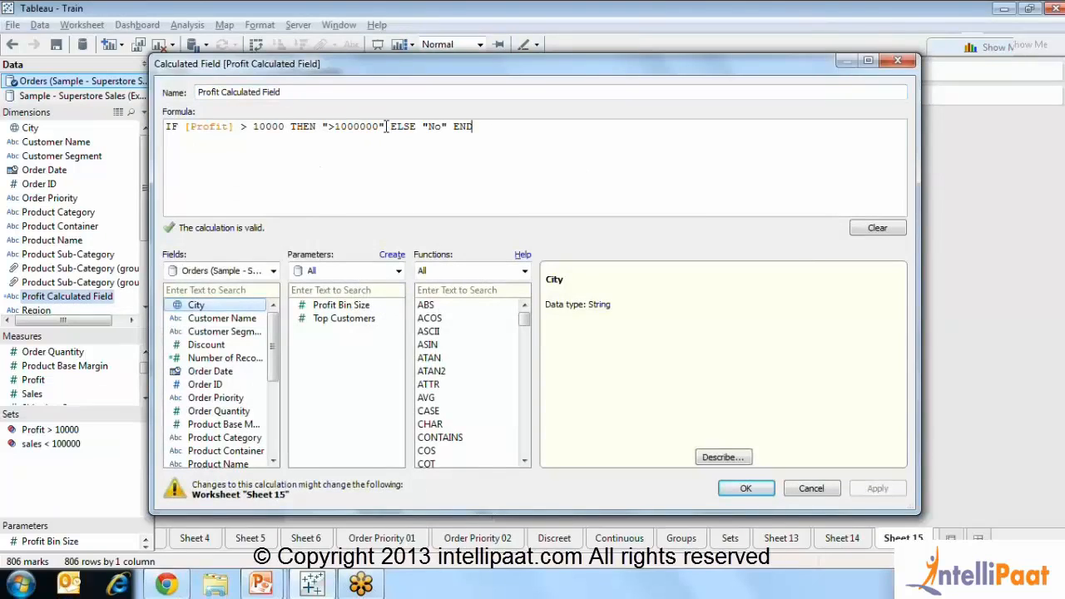
pyautogui.moveTo(385, 127); pyautogui.dragTo(324, 117)
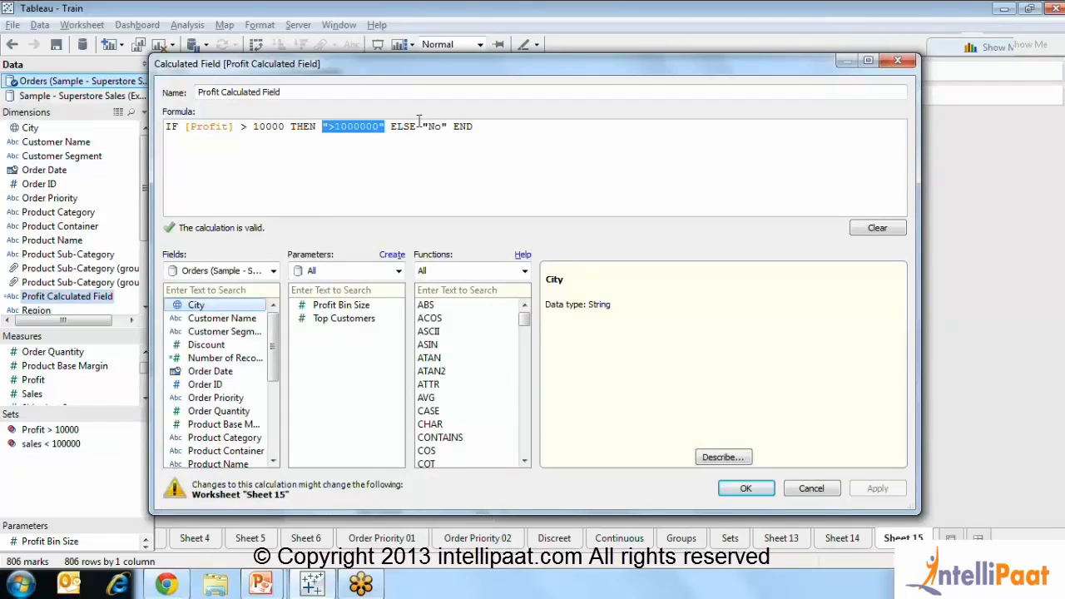
pyautogui.moveTo(446, 126); pyautogui.dragTo(423, 126)
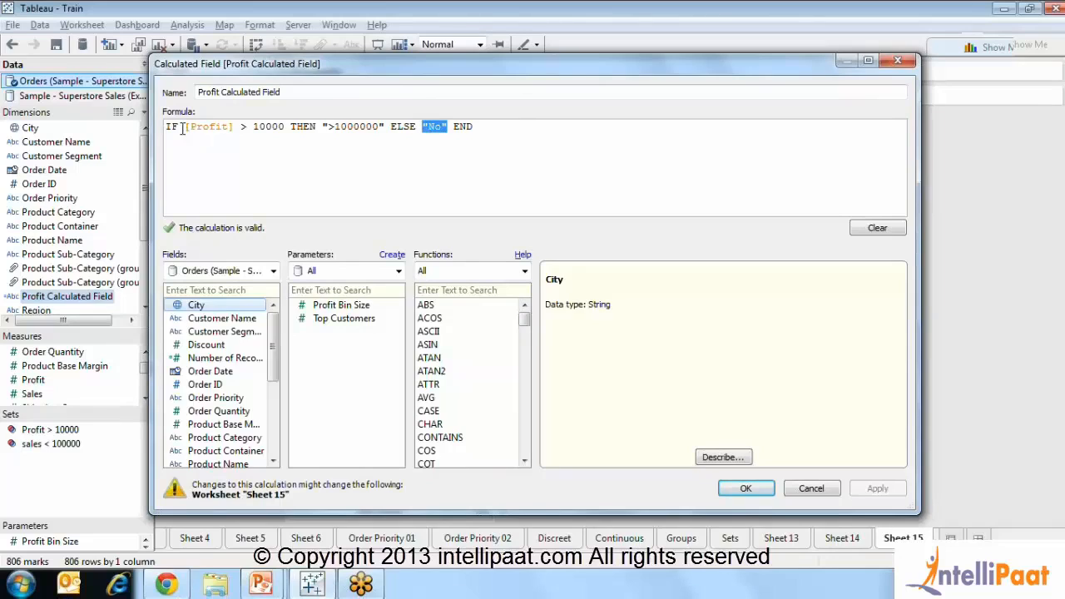
pyautogui.moveTo(184, 127); pyautogui.dragTo(278, 111)
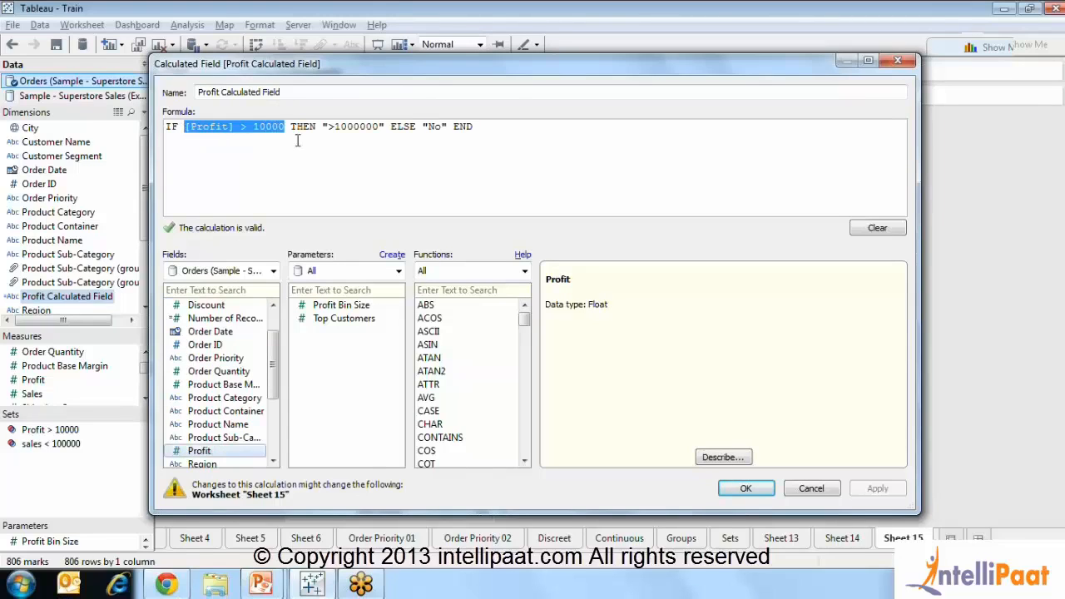
pyautogui.click(298, 140)
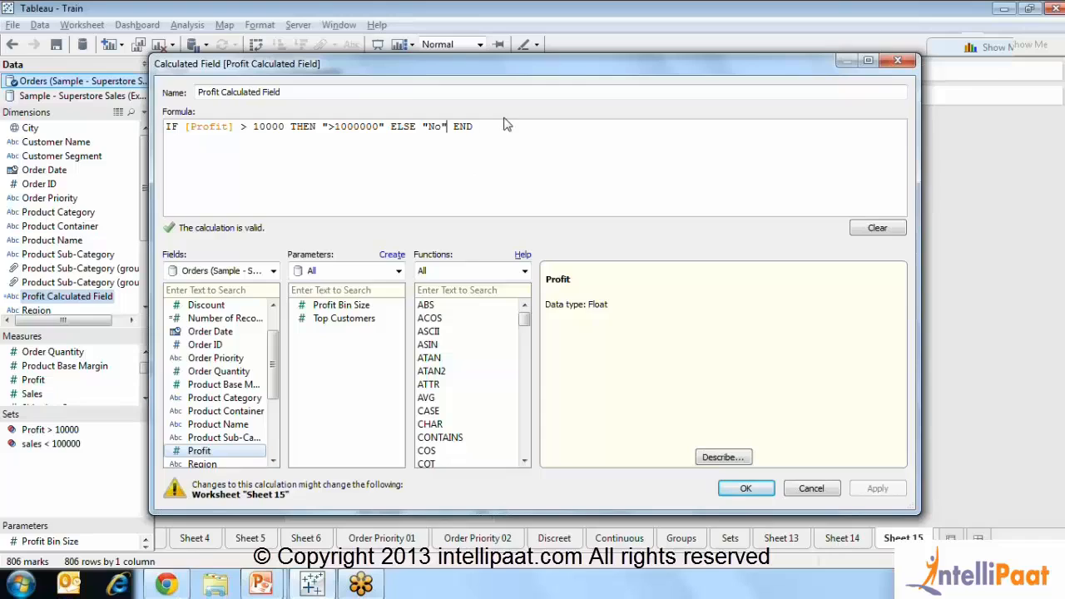
# Step: Remove "No" from the formula's ELSE branch and check the calculation's error details
pyautogui.press('BackSpace')
pyautogui.press('BackSpace')
pyautogui.press('BackSpace')
pyautogui.press('BackSpace')
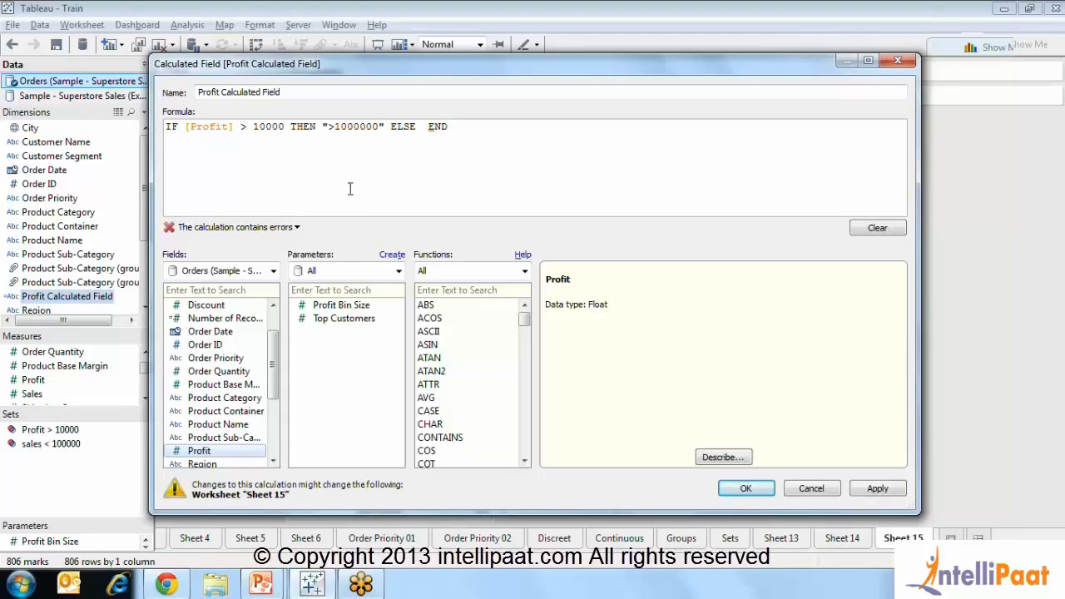
pyautogui.click(289, 232)
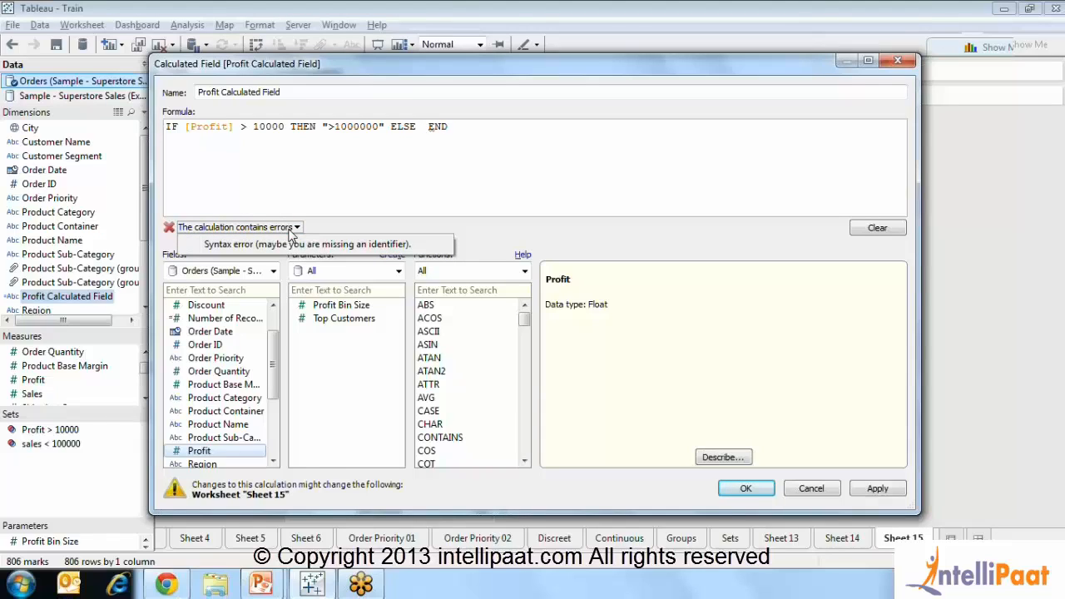
# Step: Enter the number 90 as the ELSE value, check the error details, and compare the THEN and ELSE value types
pyautogui.click(425, 127)
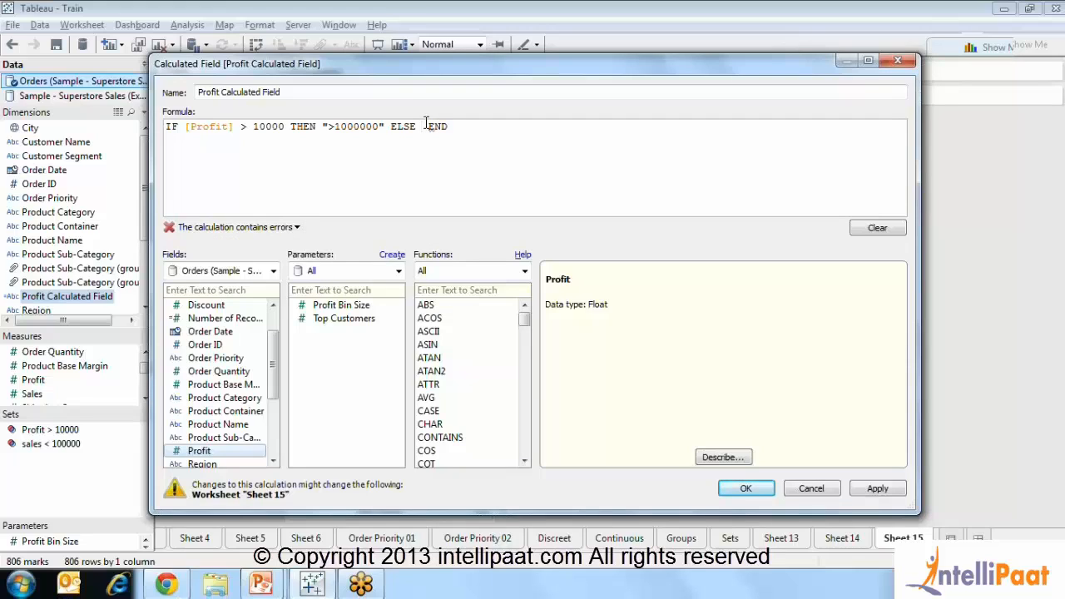
pyautogui.write('20')
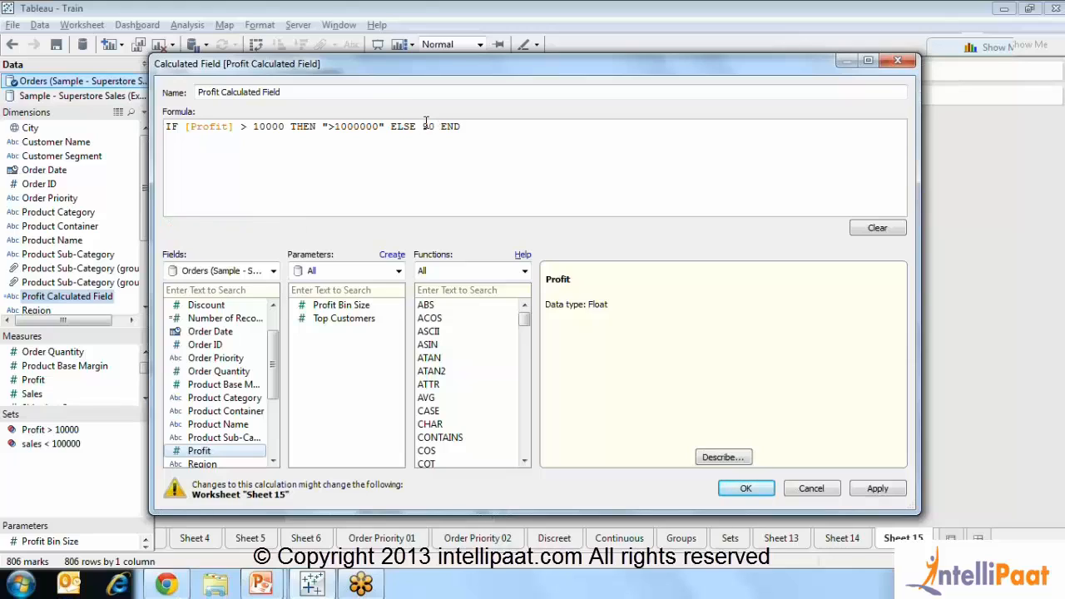
pyautogui.click(275, 230)
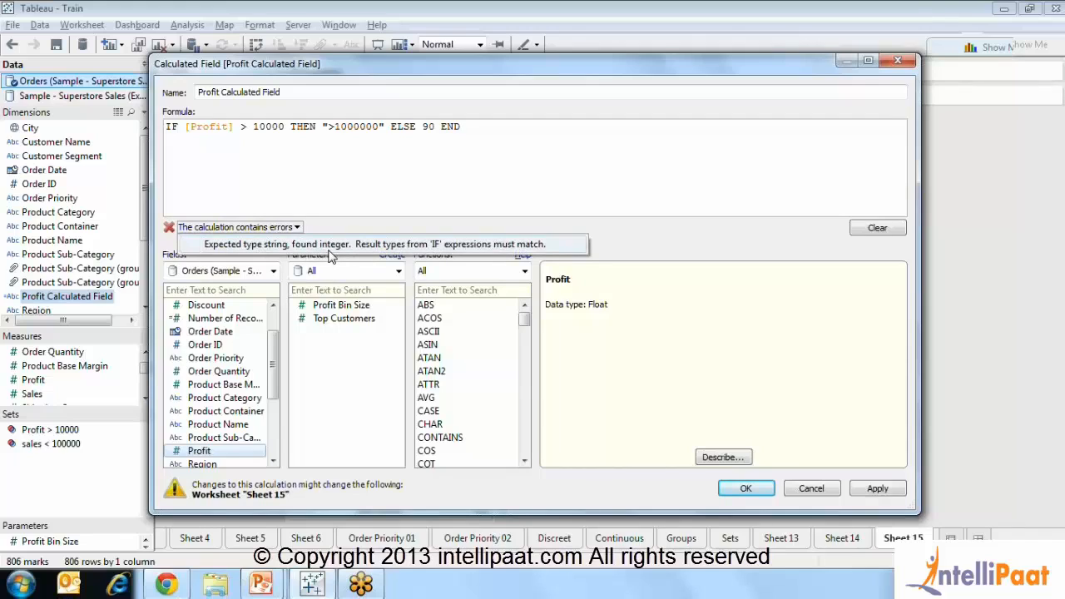
pyautogui.click(253, 146)
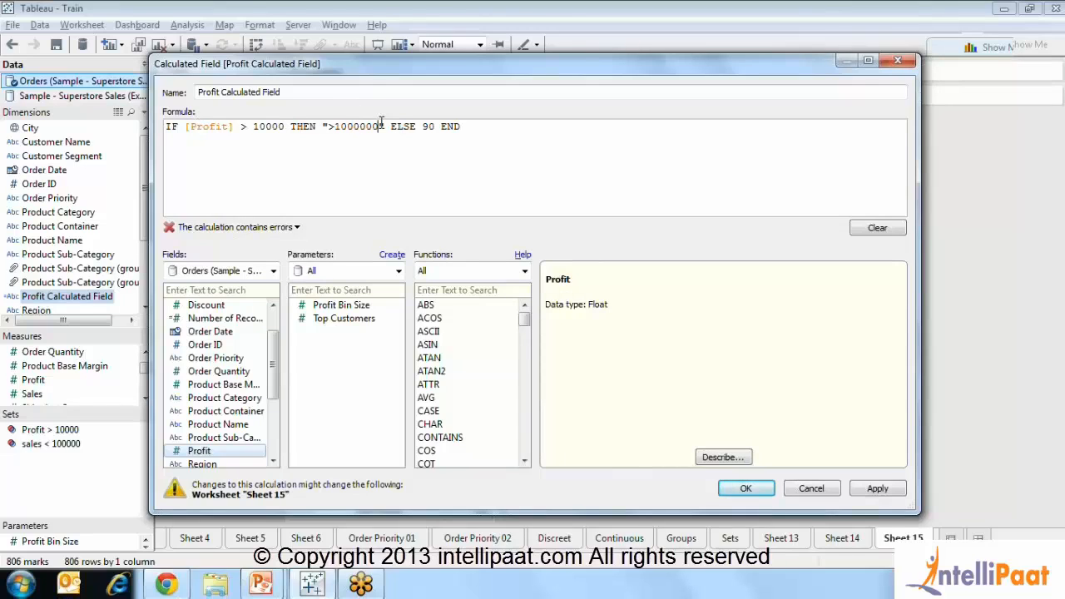
pyautogui.moveTo(384, 129); pyautogui.dragTo(321, 131)
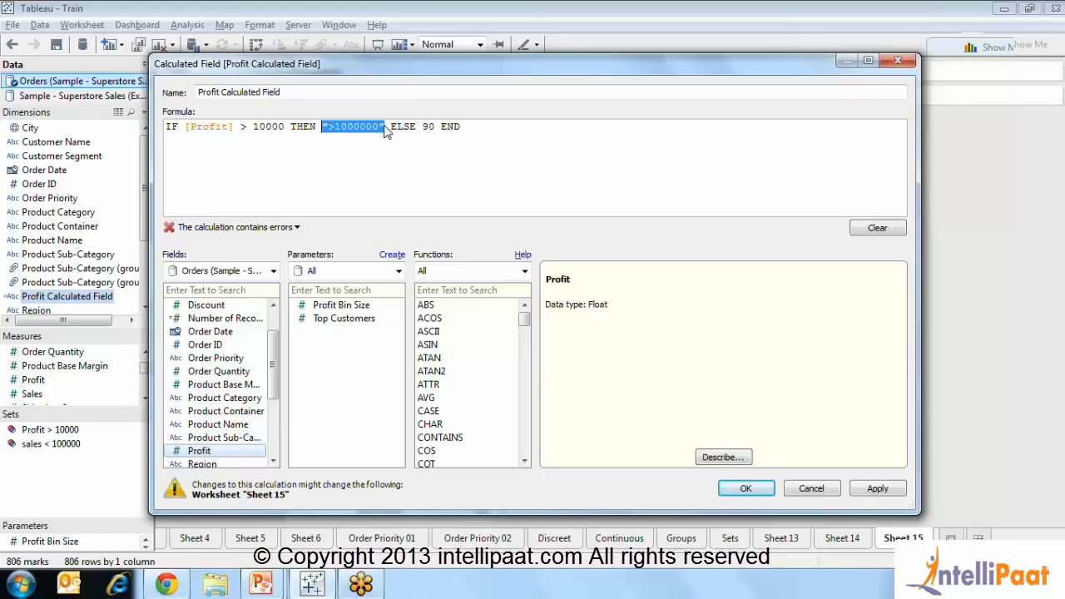
pyautogui.doubleClick(436, 126)
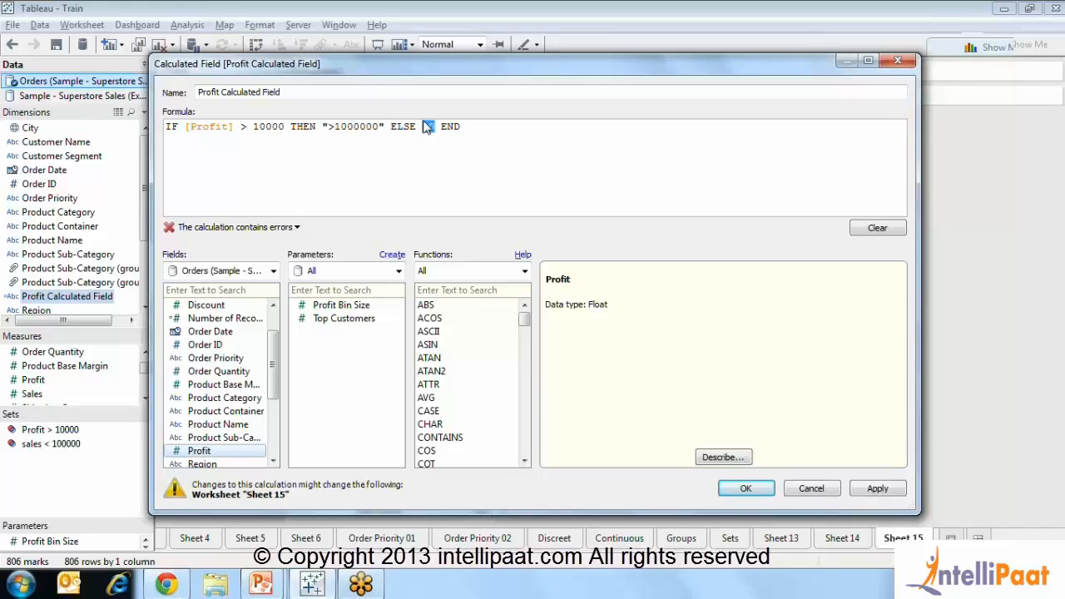
# Step: Enclose the ELSE value 90 in double quotes so the formula returns it as a string
pyautogui.moveTo(297, 237)
pyautogui.click(454, 173)
pyautogui.write('"')
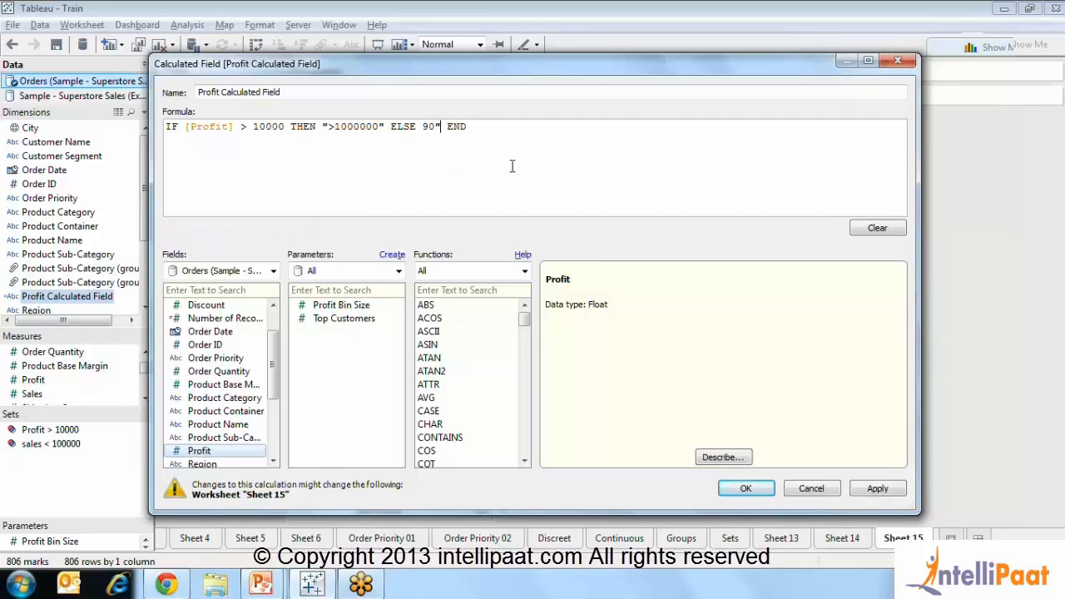
pyautogui.press('Left')
pyautogui.press('Left')
pyautogui.press('Left')
pyautogui.write('"')
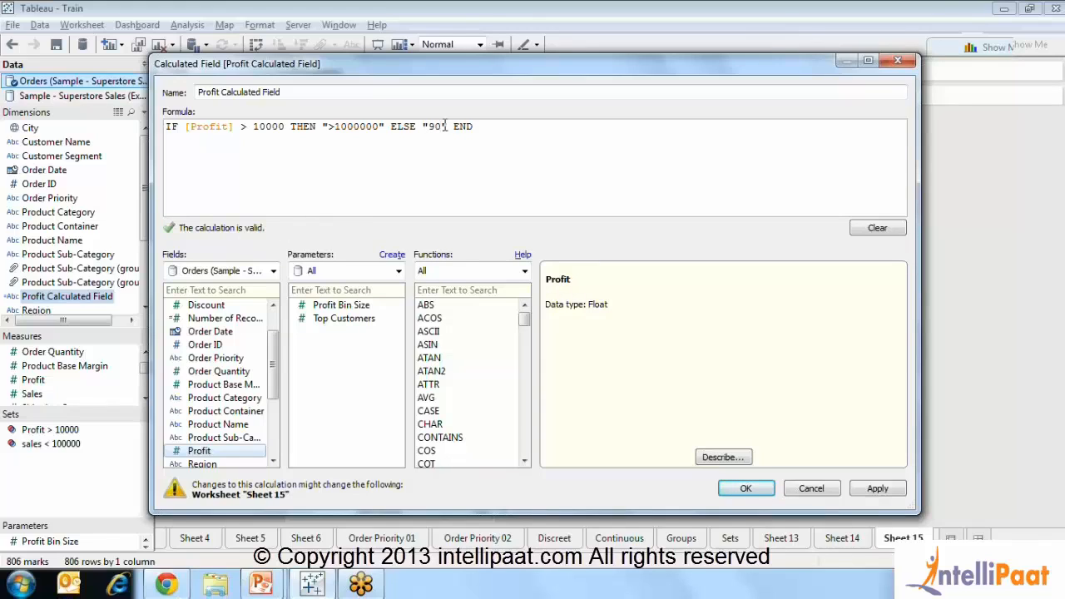
# Step: Examine the syntax descriptions of the Logical functions, including CASE, IF, IFNULL and ZN, and look at the Number functions
pyautogui.click(510, 275)
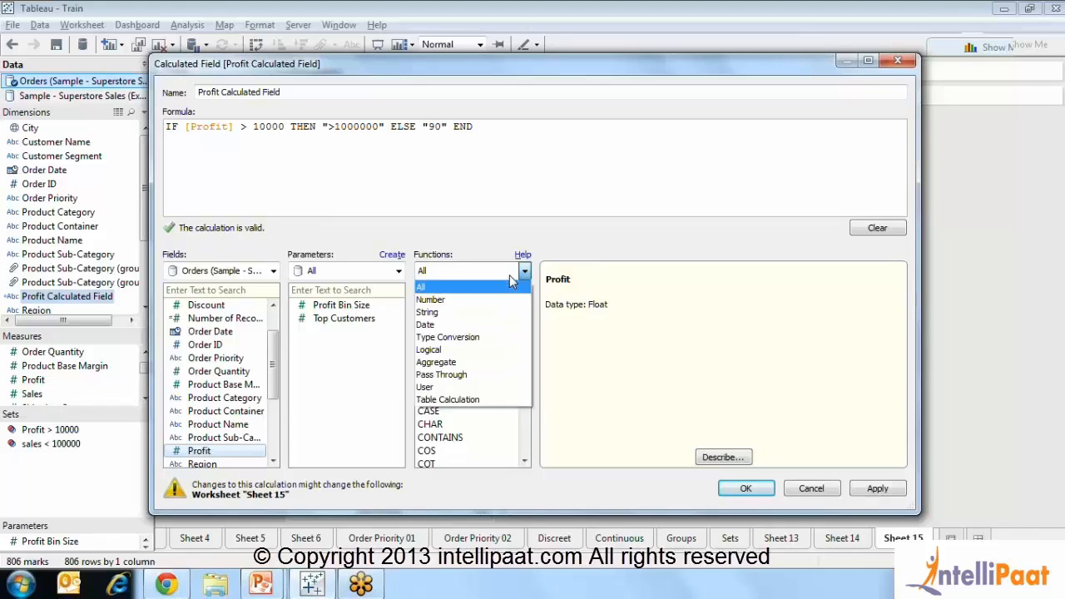
pyautogui.click(487, 349)
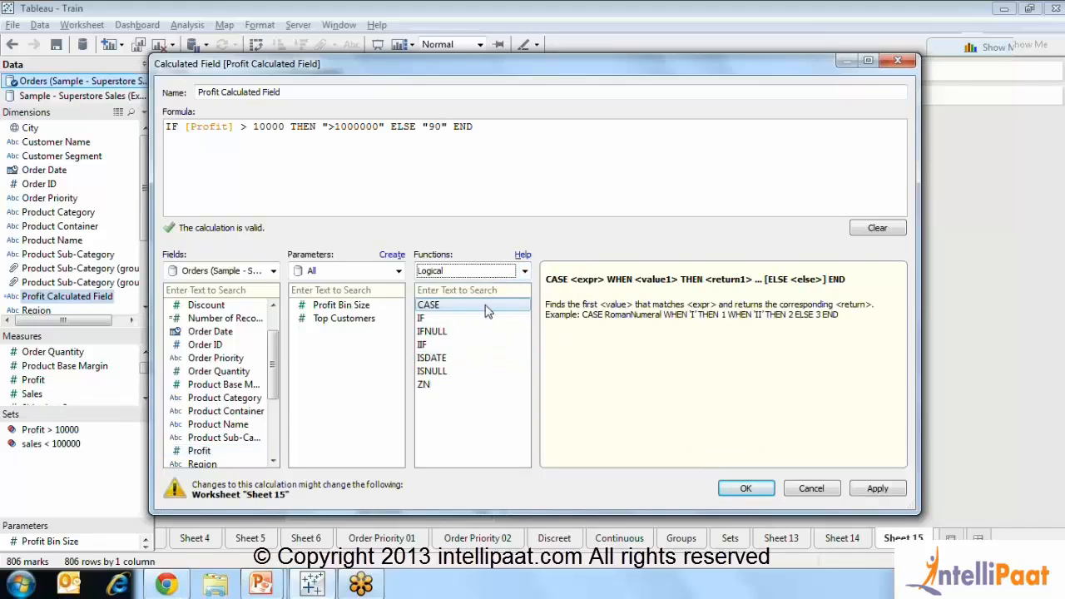
pyautogui.click(453, 320)
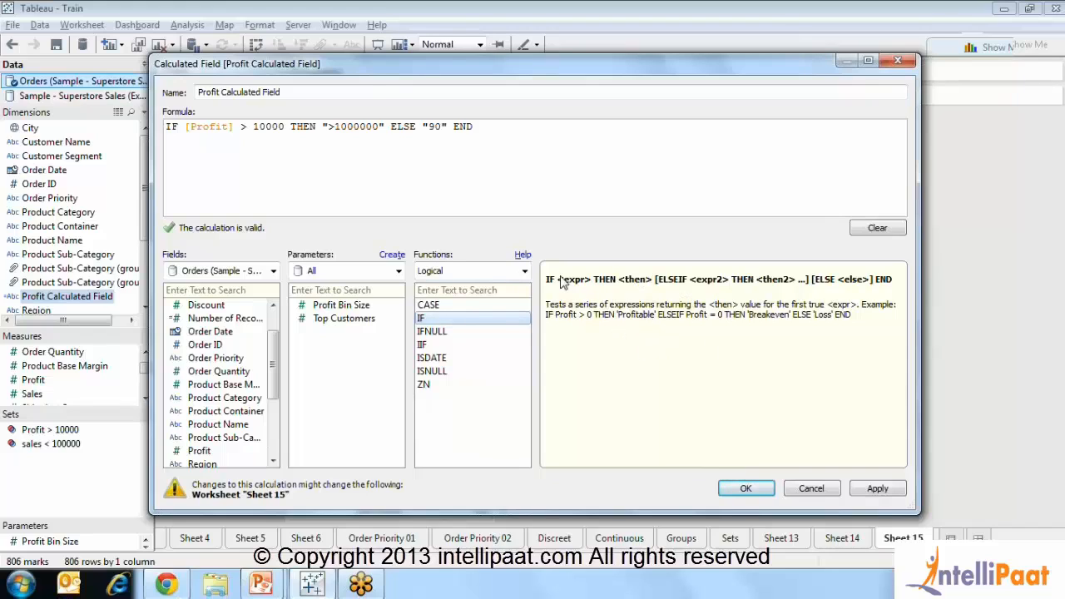
pyautogui.click(431, 331)
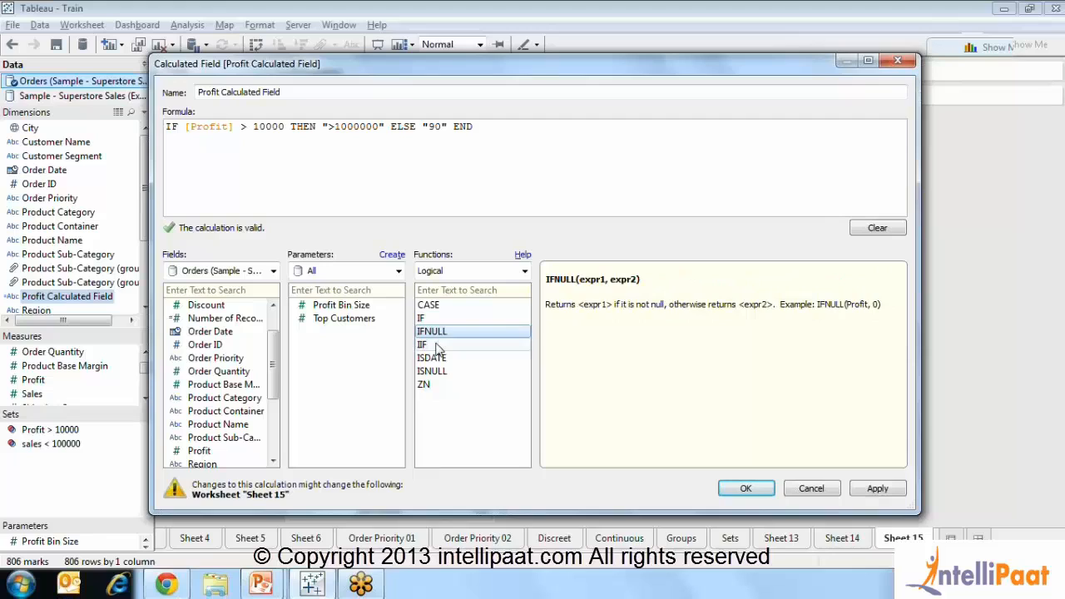
pyautogui.click(436, 346)
pyautogui.click(437, 359)
pyautogui.click(436, 386)
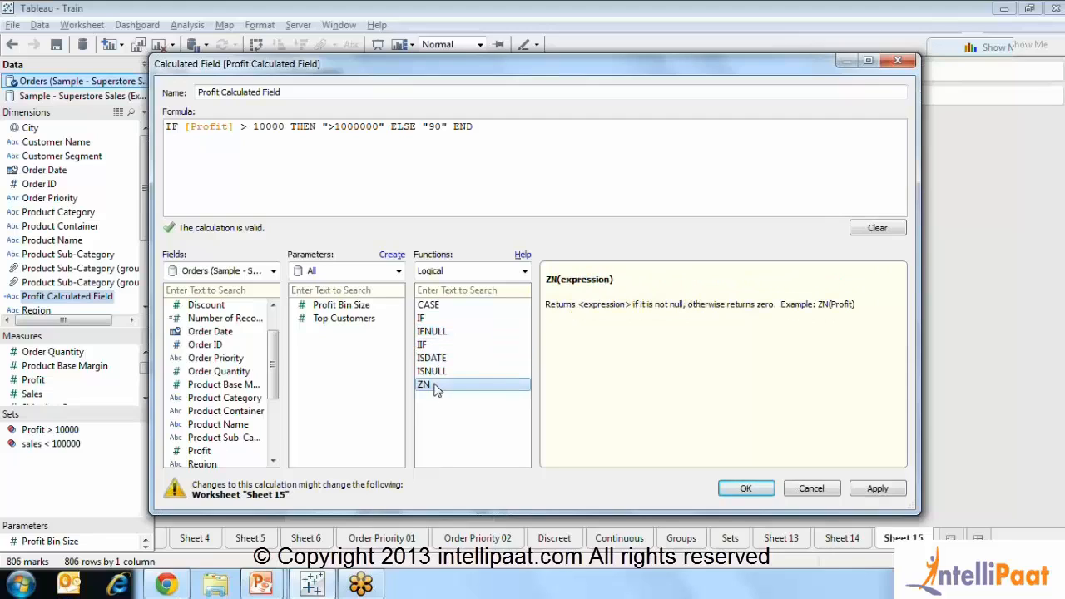
pyautogui.click(432, 371)
pyautogui.click(428, 305)
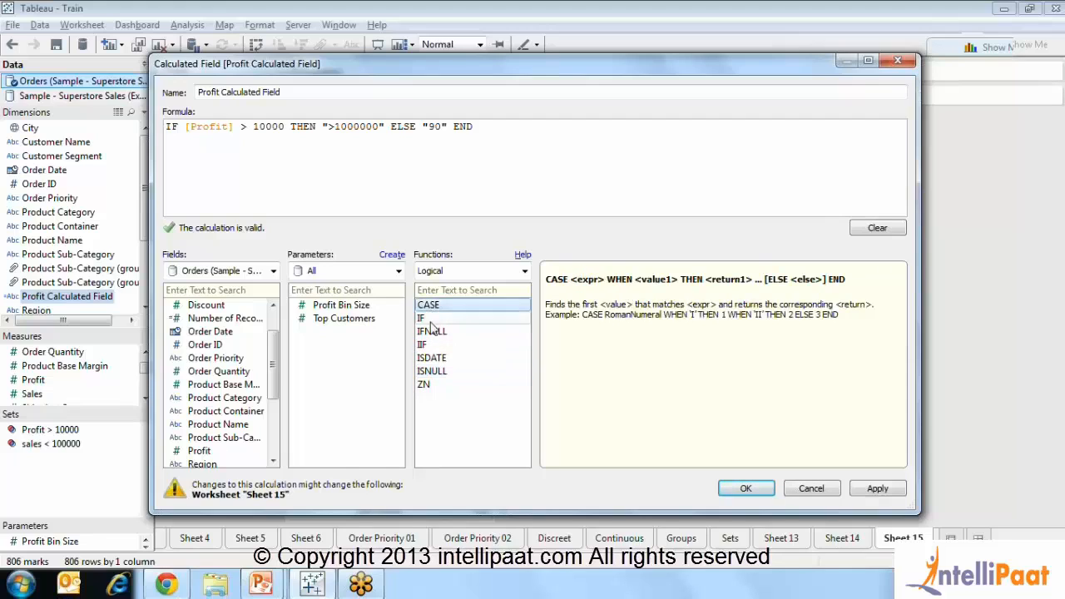
pyautogui.click(424, 319)
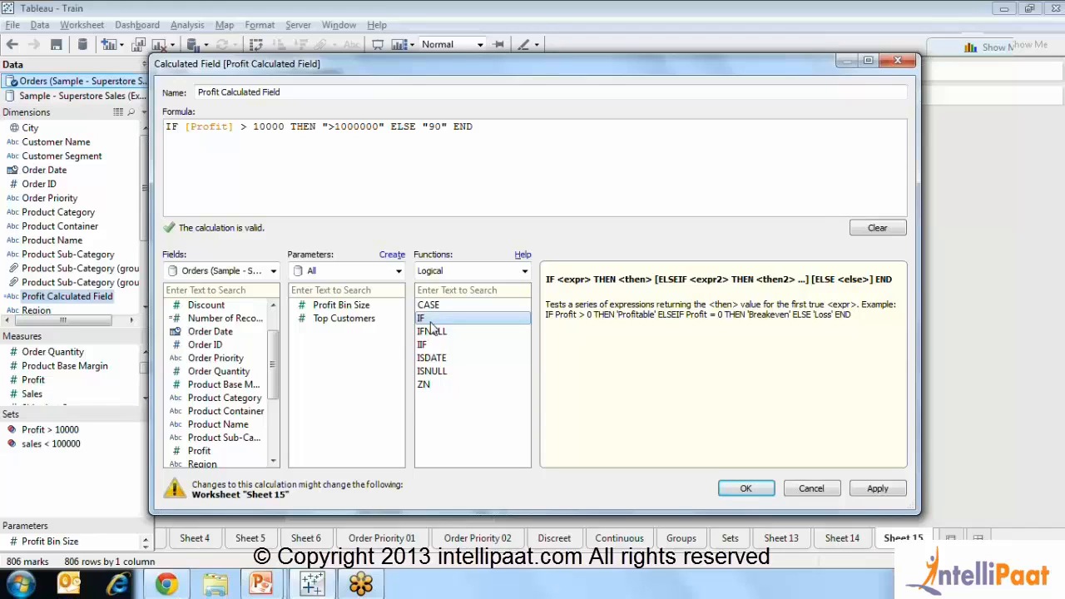
pyautogui.click(524, 272)
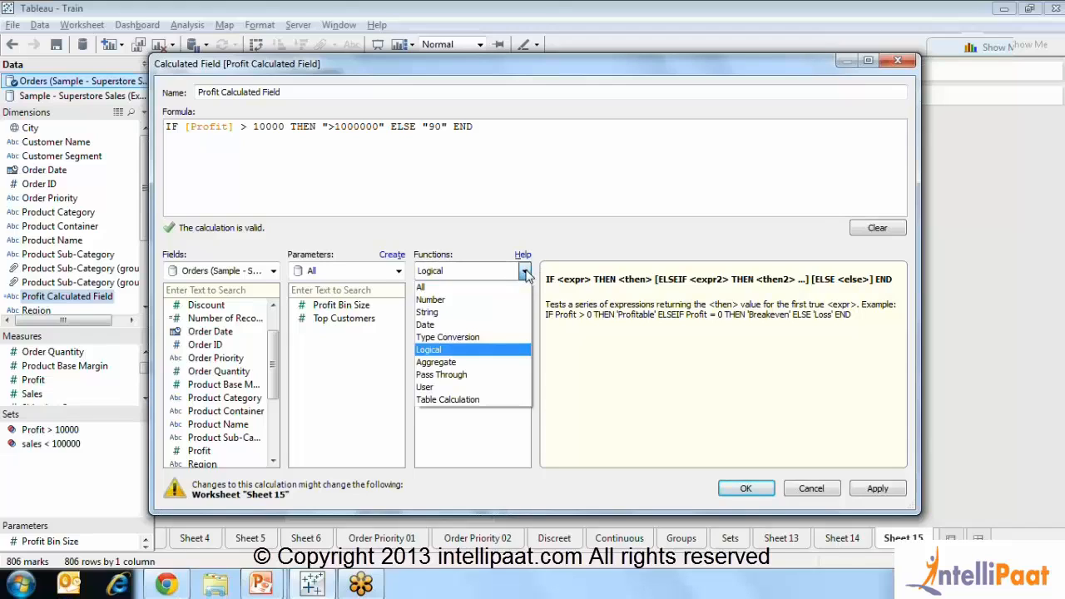
pyautogui.click(485, 300)
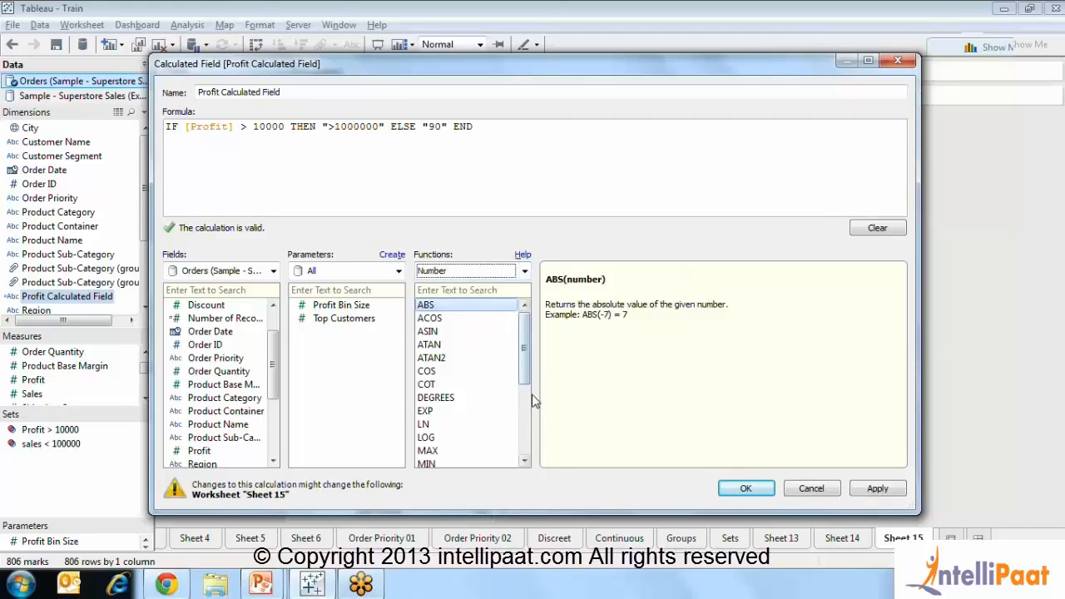
# Step: Save the revised Profit Calculated Field and look through the customer list down to the >1000000 group
pyautogui.click(742, 489)
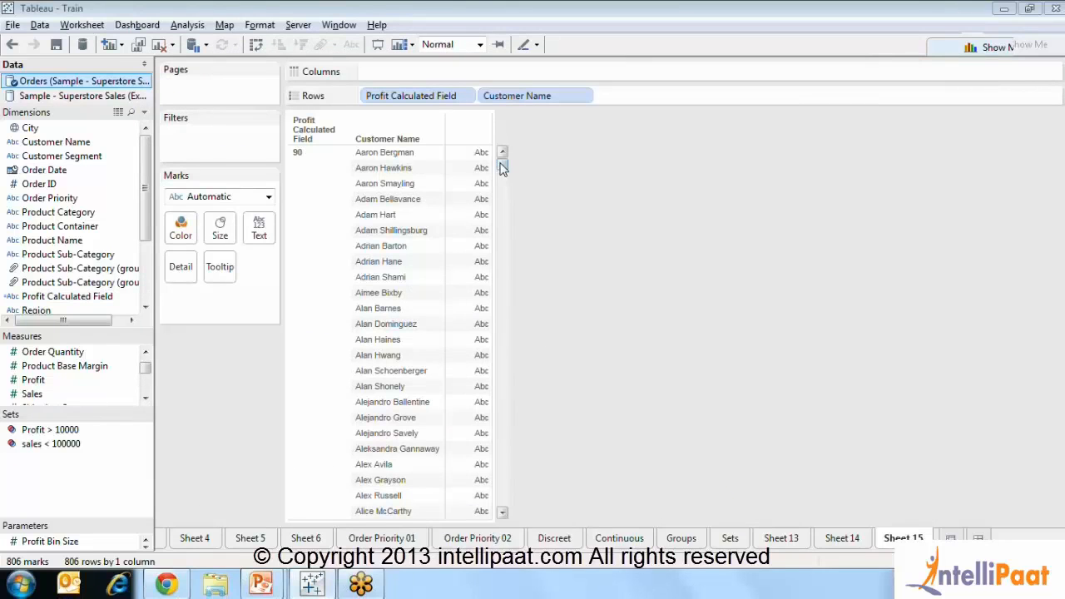
pyautogui.moveTo(503, 164); pyautogui.dragTo(491, 516)
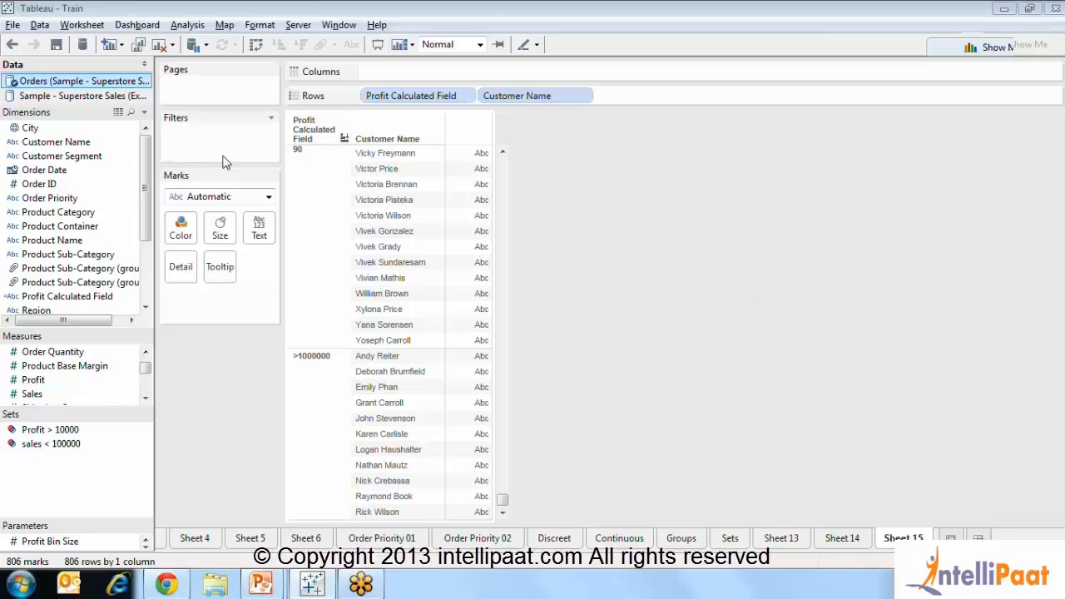
pyautogui.moveTo(148, 200); pyautogui.dragTo(147, 252)
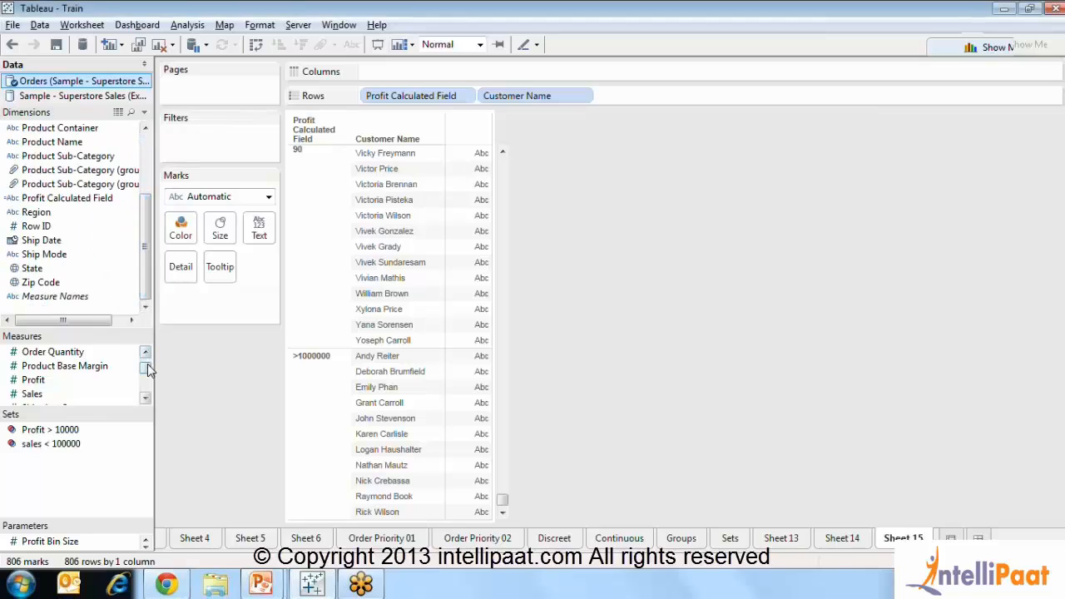
pyautogui.scroll(1, 148, 366)
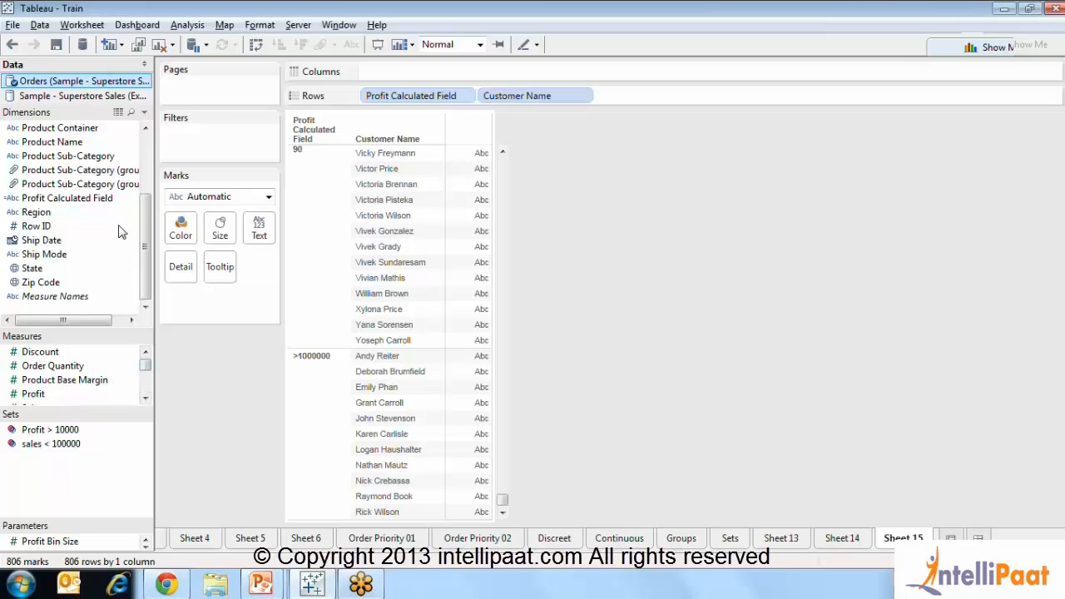
pyautogui.click(71, 381)
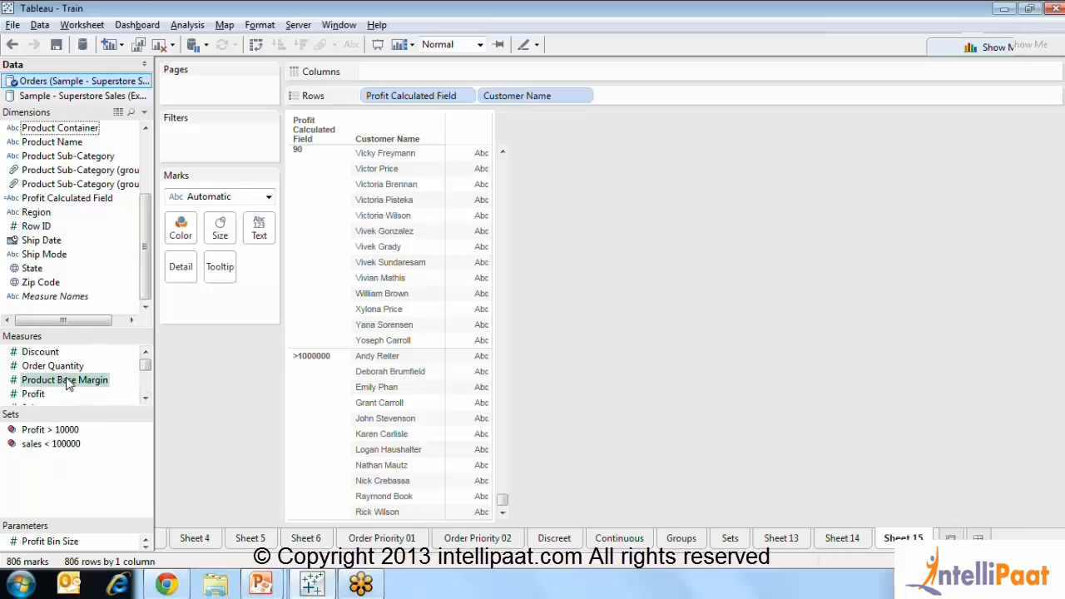
pyautogui.click(80, 269)
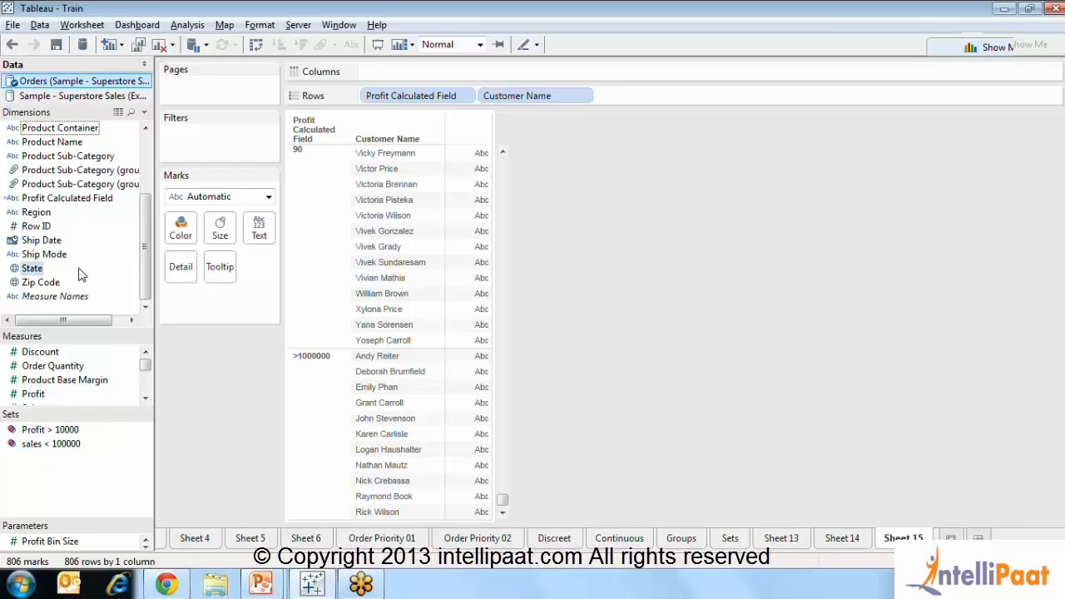
pyautogui.click(47, 157)
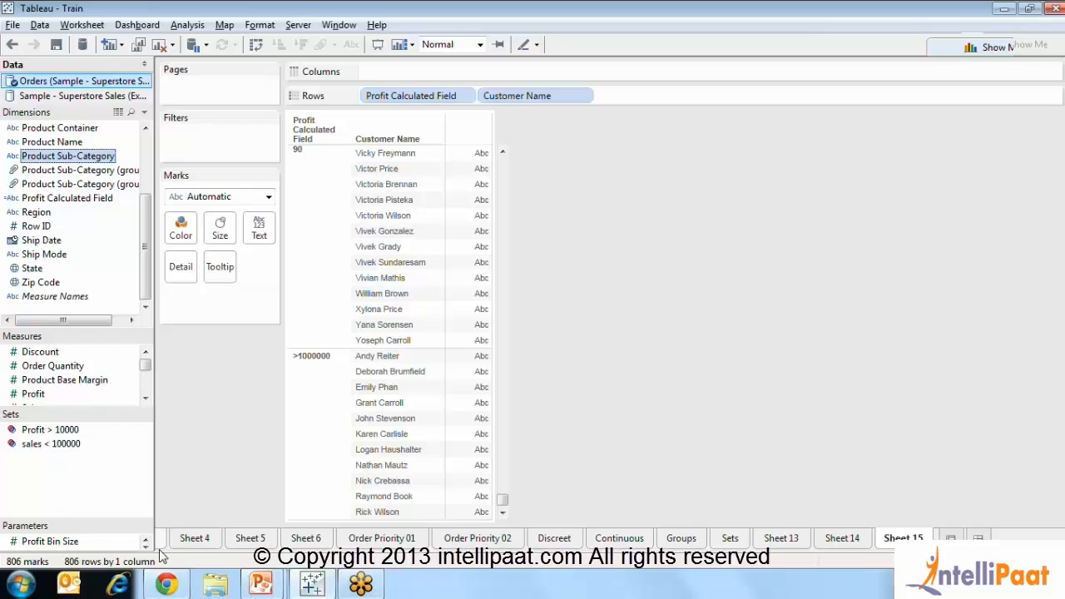
pyautogui.moveTo(258, 585)
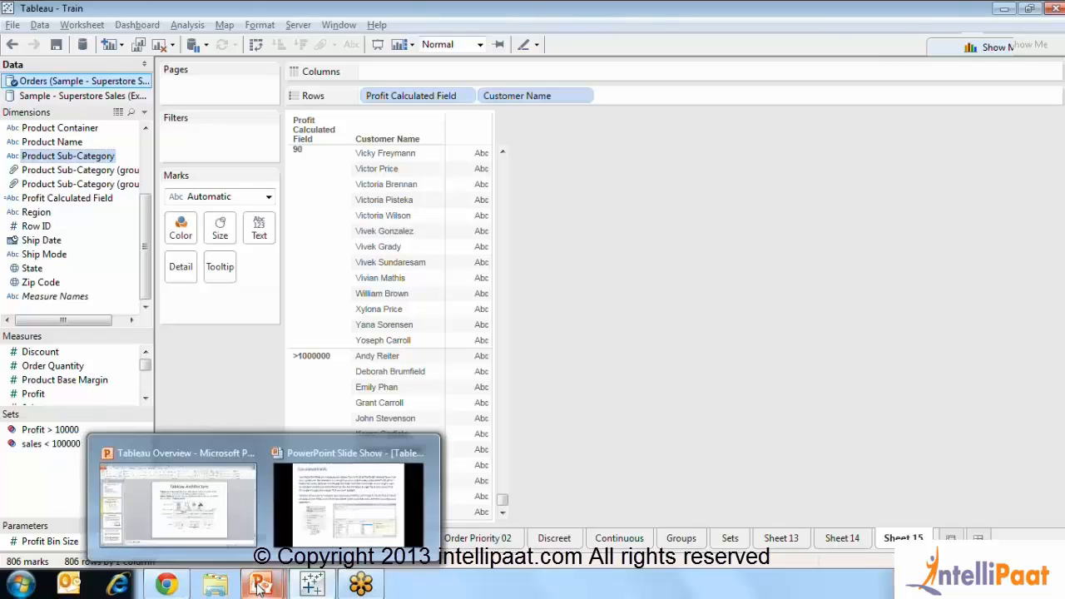
pyautogui.click(298, 521)
pyautogui.click(531, 220)
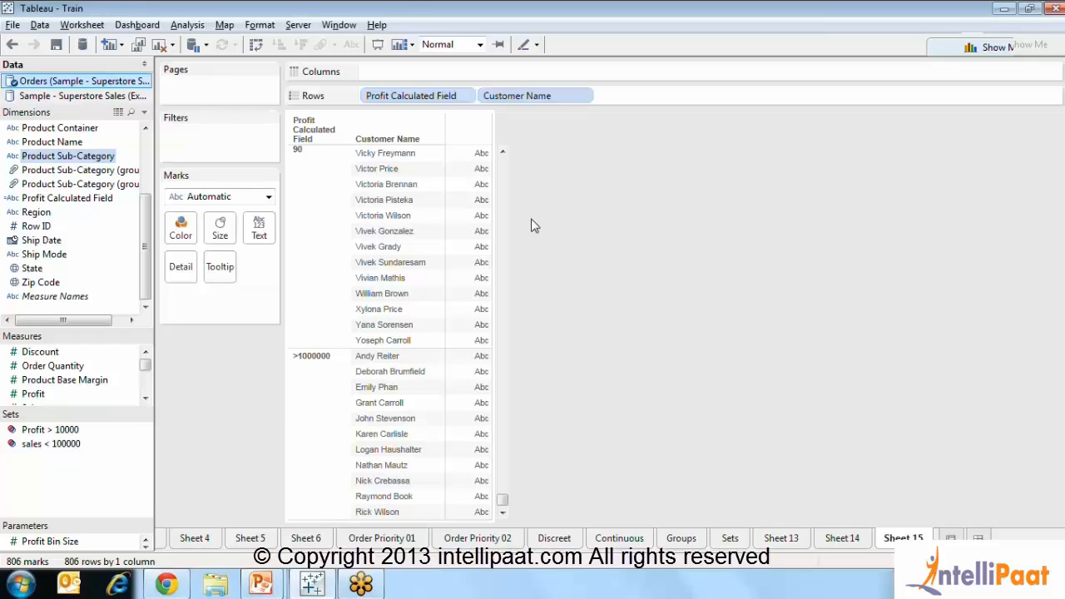
# Step: Add a new worksheet and start a new parameter named Order Size
pyautogui.moveTo(89, 521); pyautogui.dragTo(92, 465)
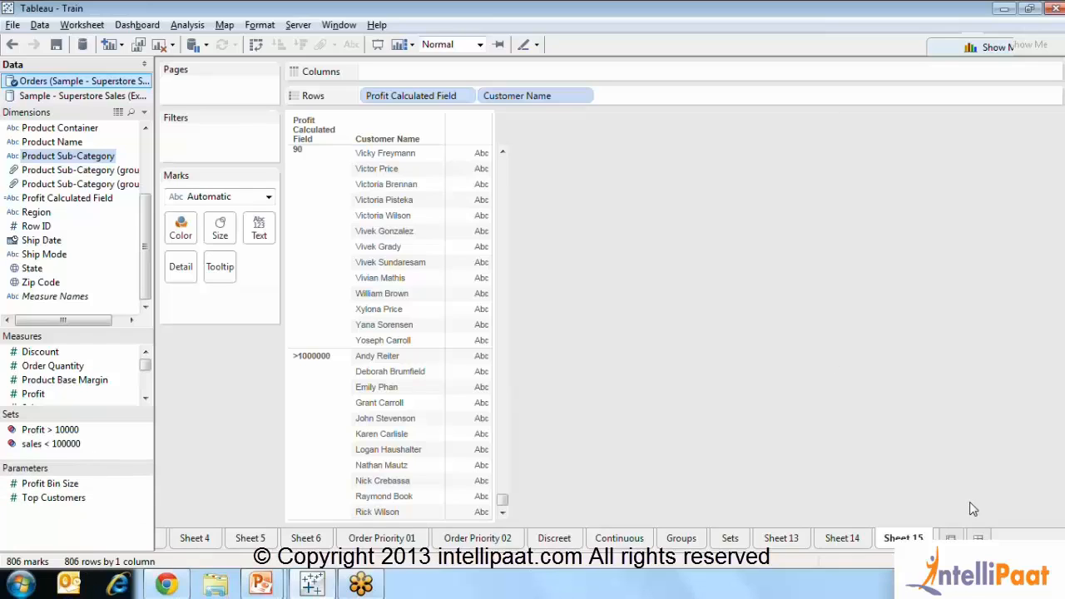
pyautogui.click(950, 538)
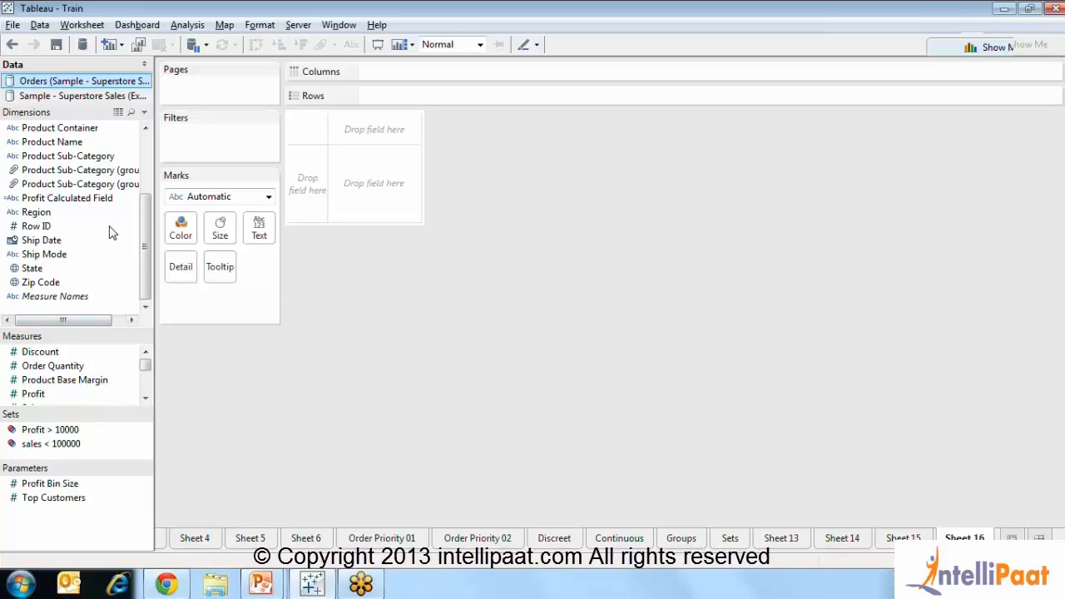
pyautogui.rightClick(66, 524)
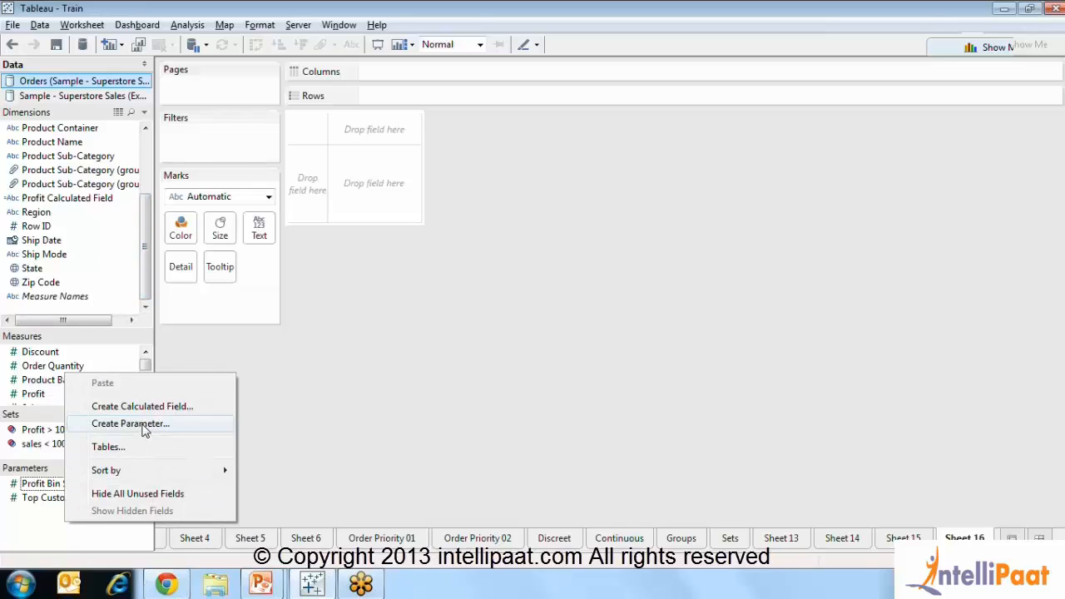
pyautogui.rightClick(30, 535)
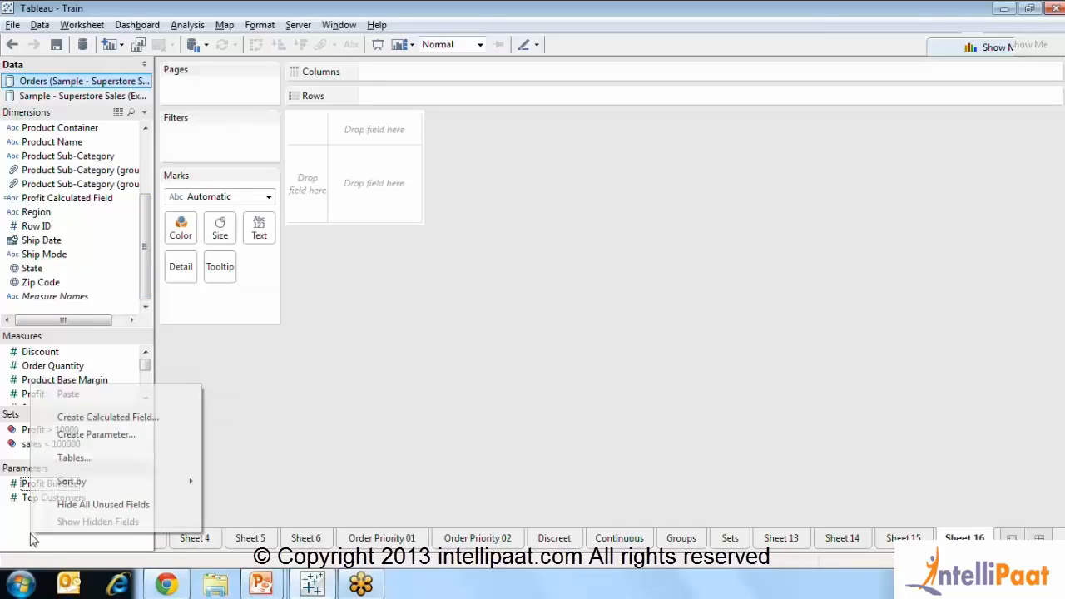
pyautogui.click(100, 436)
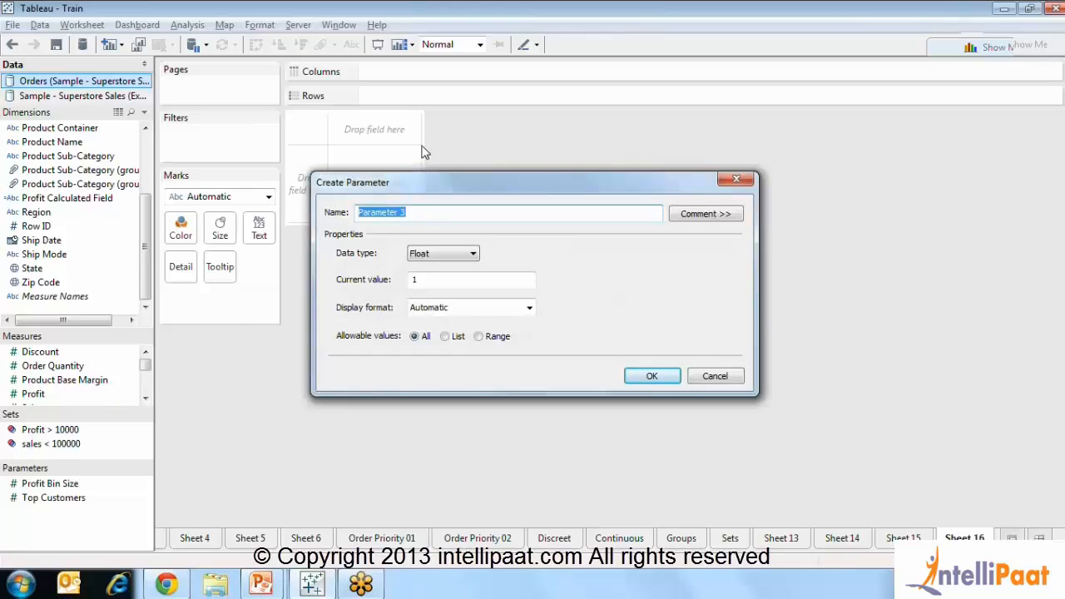
pyautogui.press('BackSpace')
pyautogui.write('Order Size')
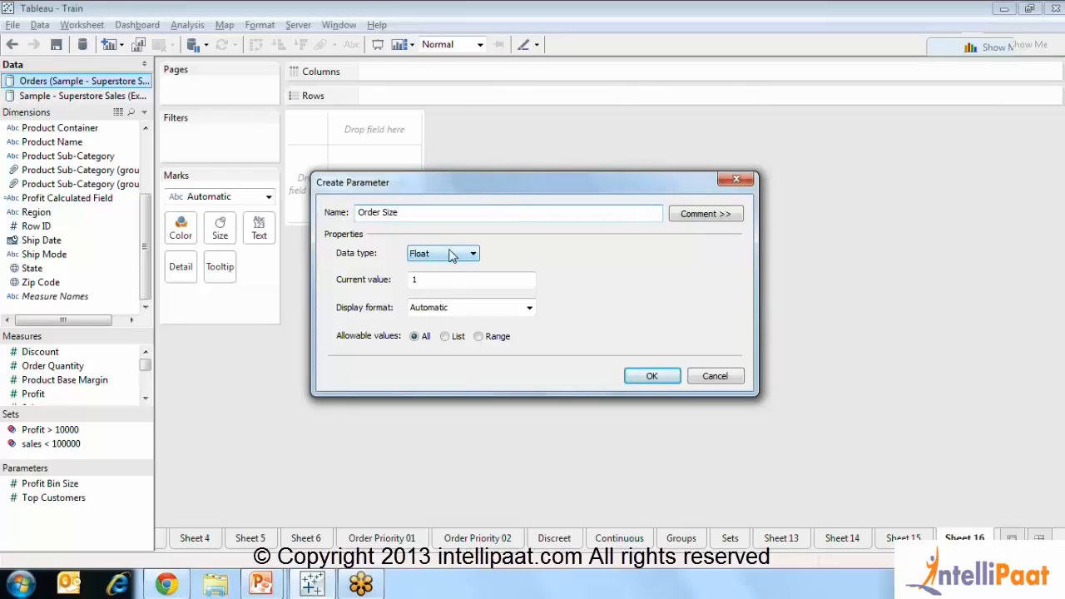
# Step: Set the Order Size parameter's data type to Integer and look through the display formats, leaving Automatic
pyautogui.click(430, 254)
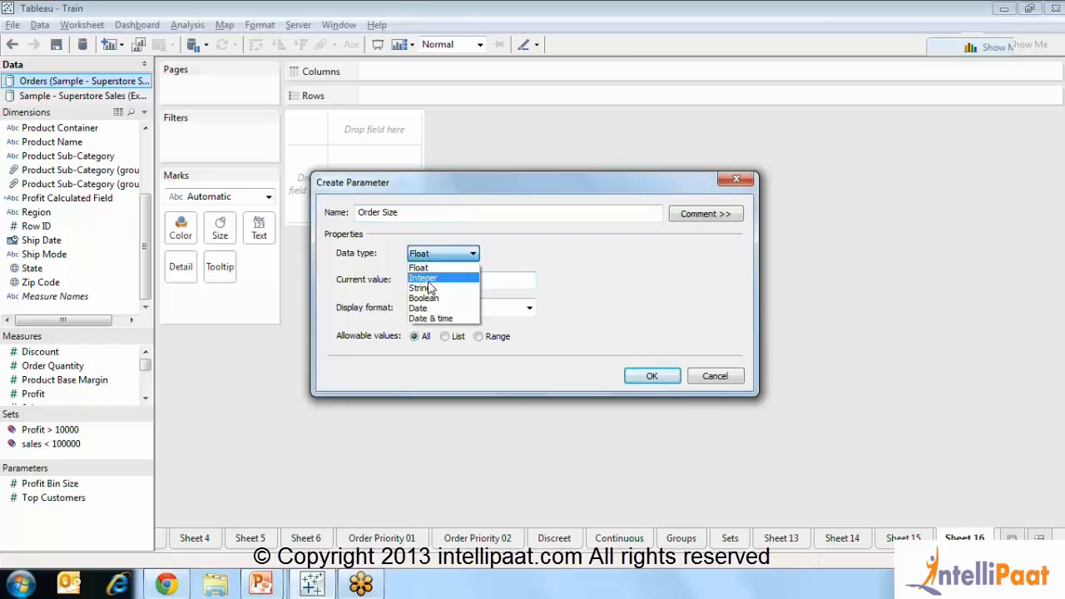
pyautogui.click(429, 279)
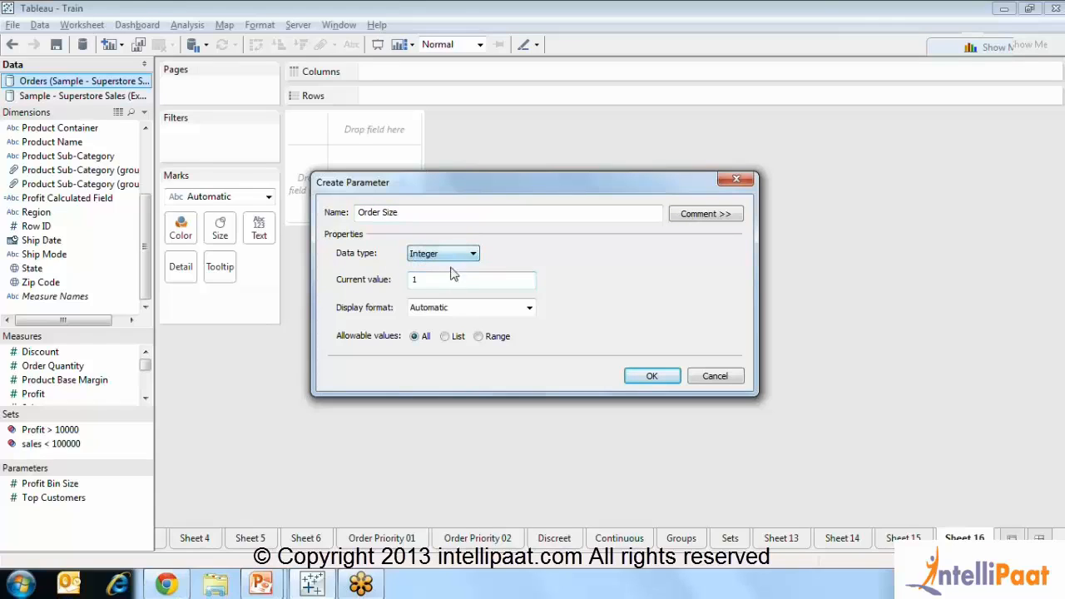
pyautogui.click(438, 283)
pyautogui.click(432, 309)
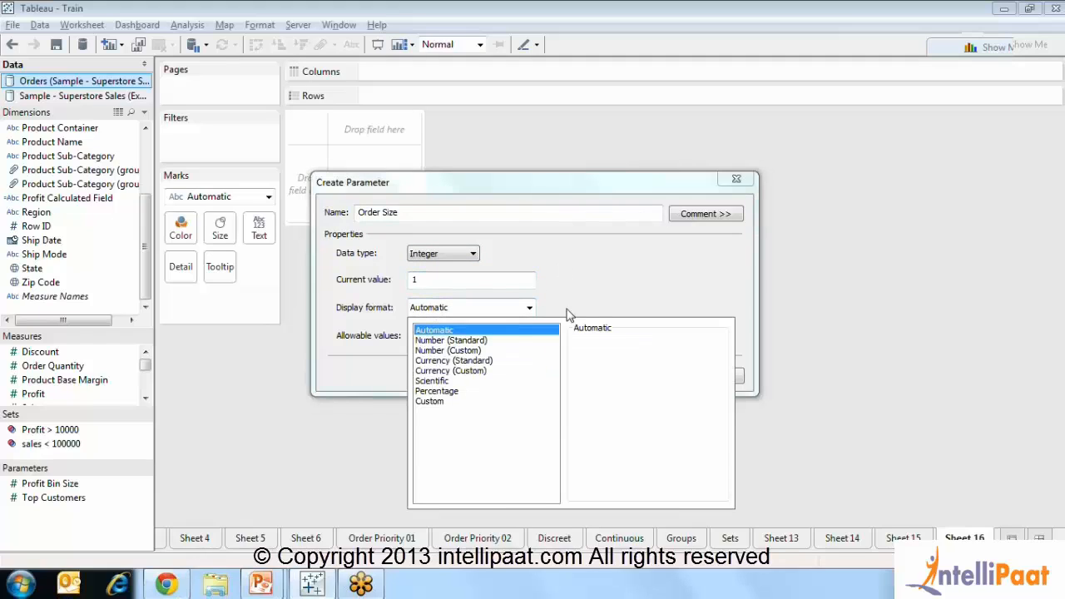
pyautogui.click(596, 288)
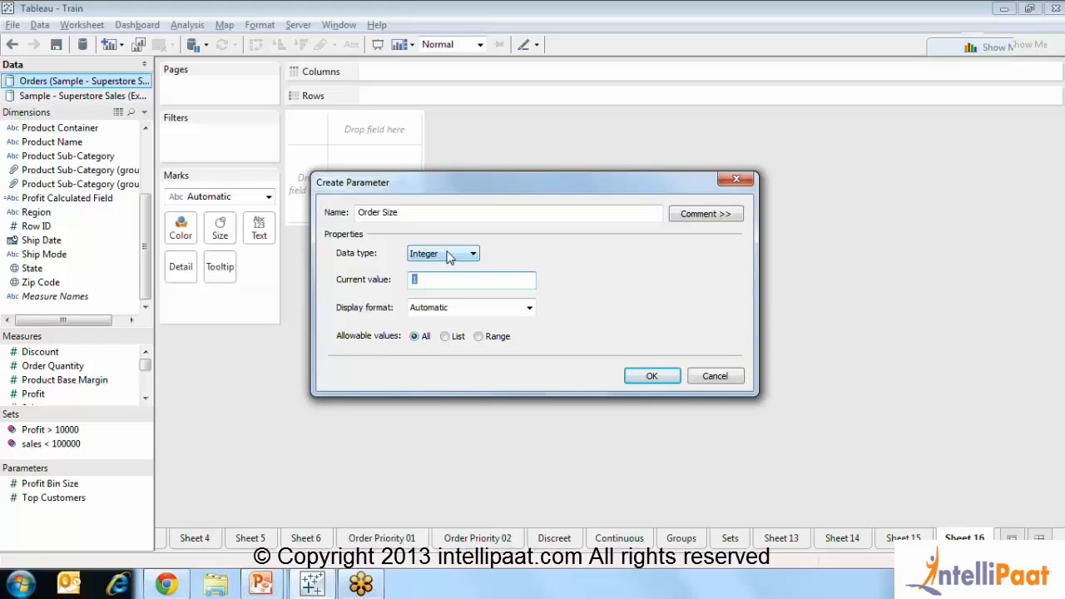
# Step: Limit the parameter's allowable values to a range with a minimum of 2 and a maximum of 100
pyautogui.click(450, 339)
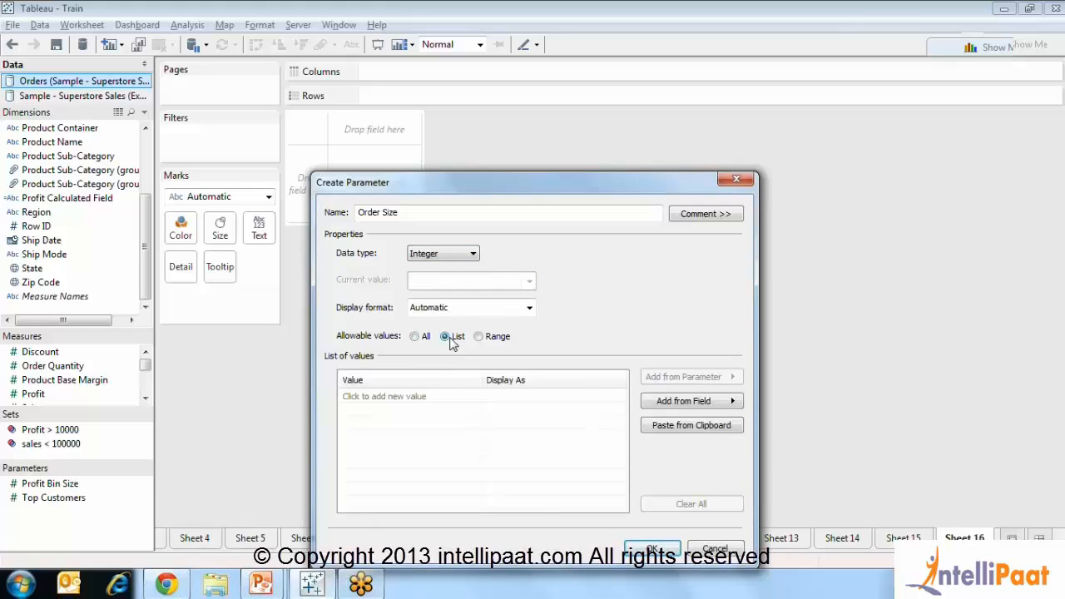
pyautogui.click(485, 337)
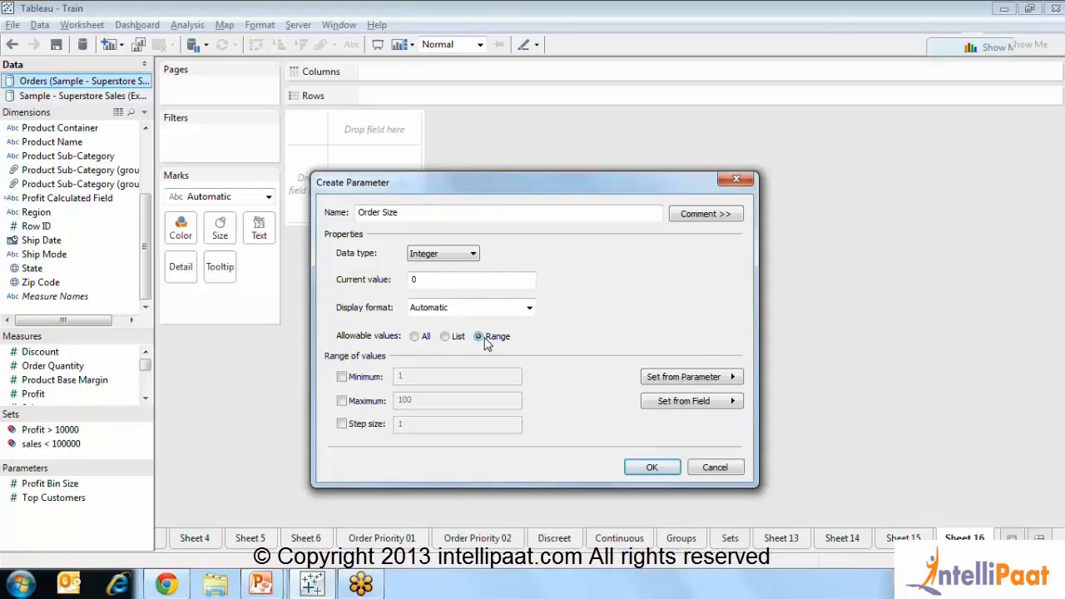
pyautogui.click(342, 377)
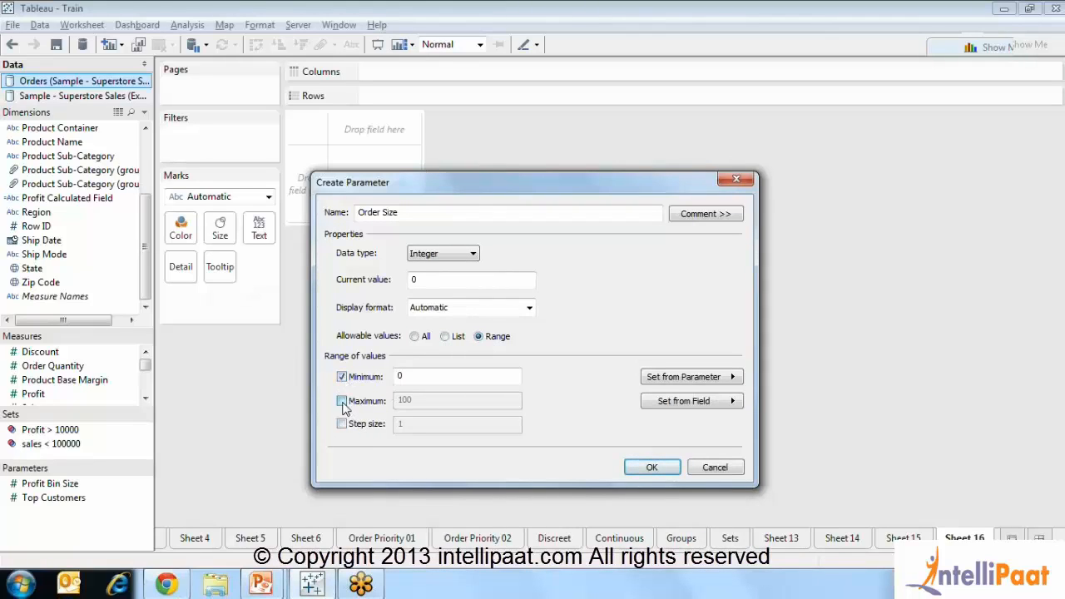
pyautogui.click(342, 400)
pyautogui.click(414, 379)
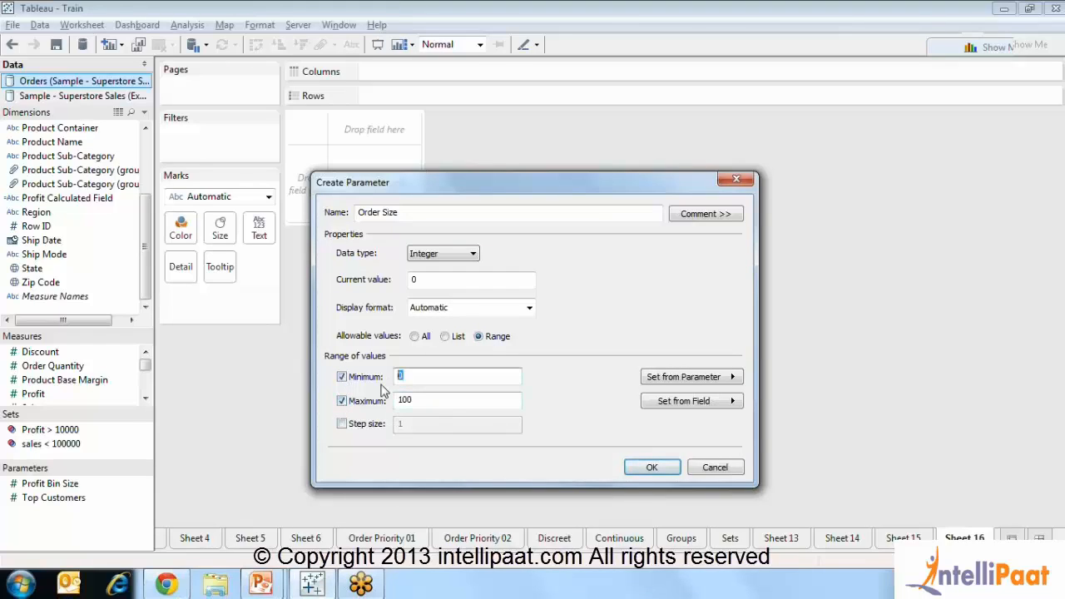
pyautogui.press('BackSpace')
pyautogui.write('2')
# Step: Give the range a step size of 2 and save the Order Size parameter
pyautogui.click(354, 424)
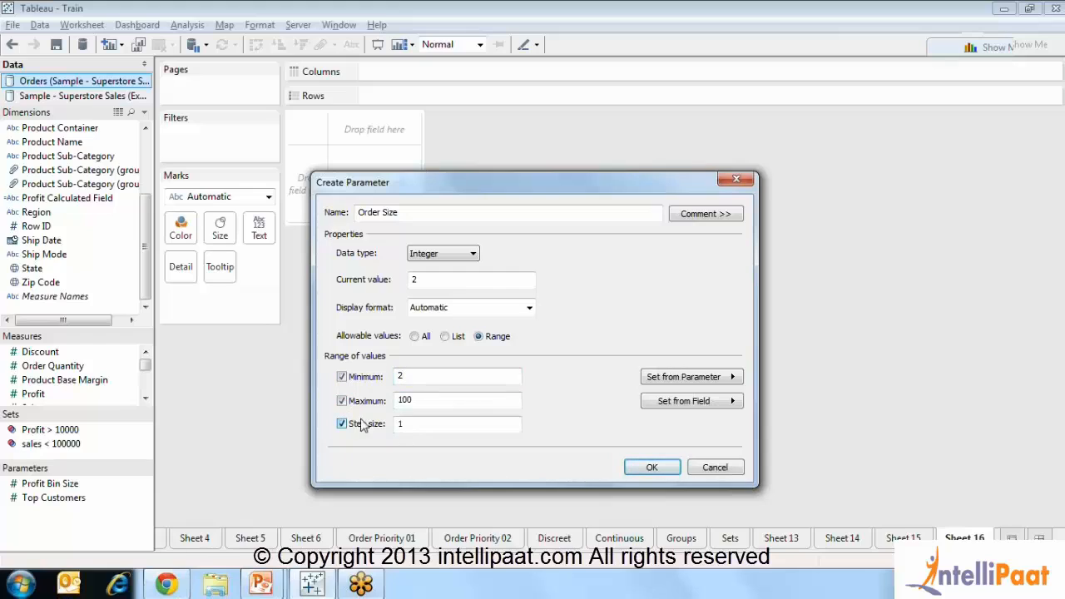
pyautogui.doubleClick(413, 422)
pyautogui.write('2')
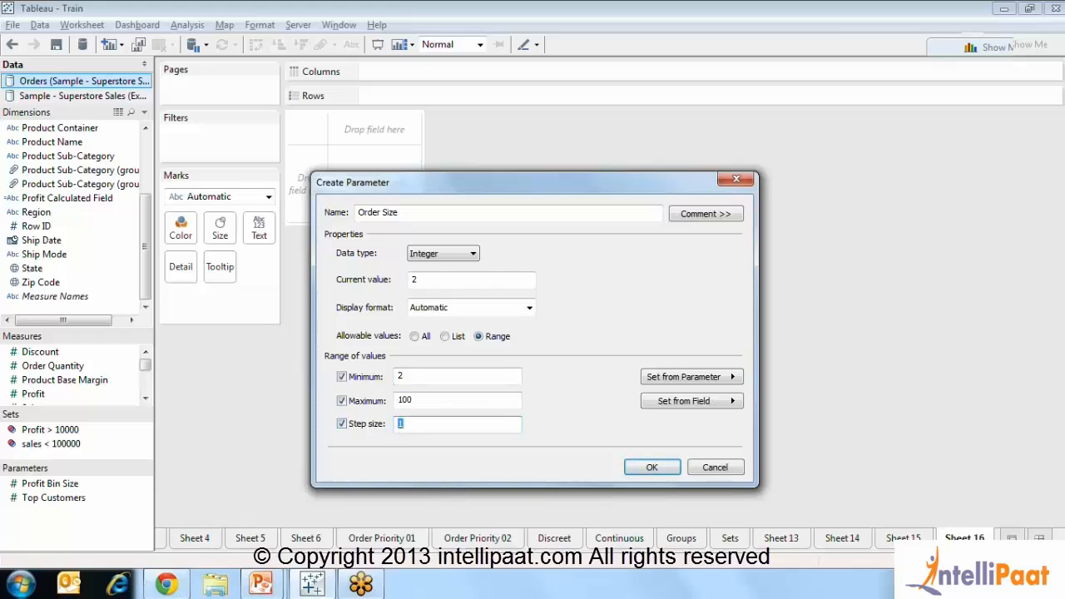
pyautogui.click(651, 467)
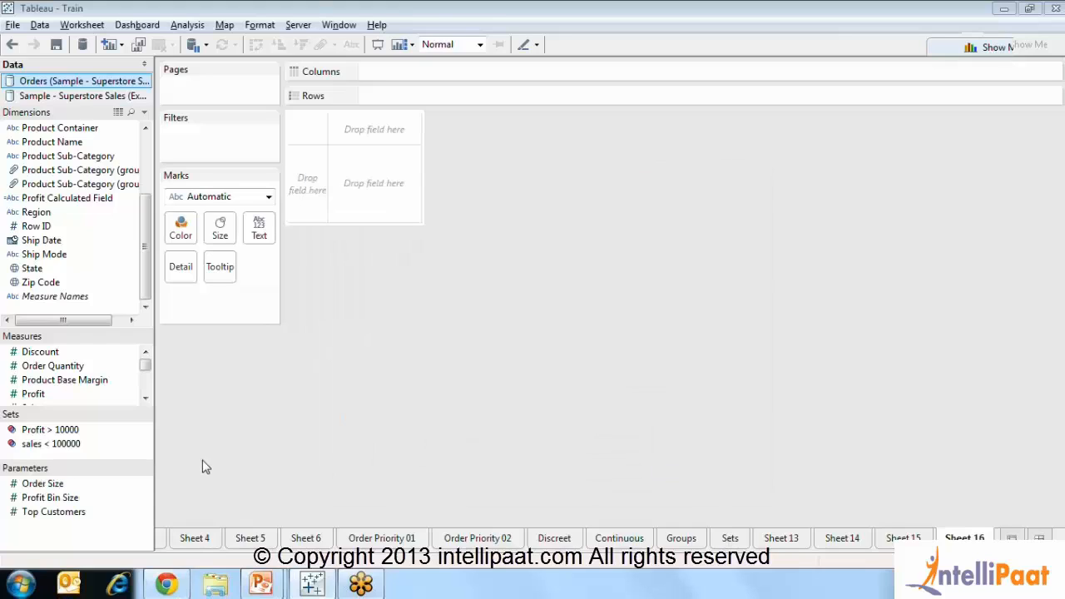
# Step: Show the parameter control for Order Size on the worksheet
pyautogui.click(48, 488)
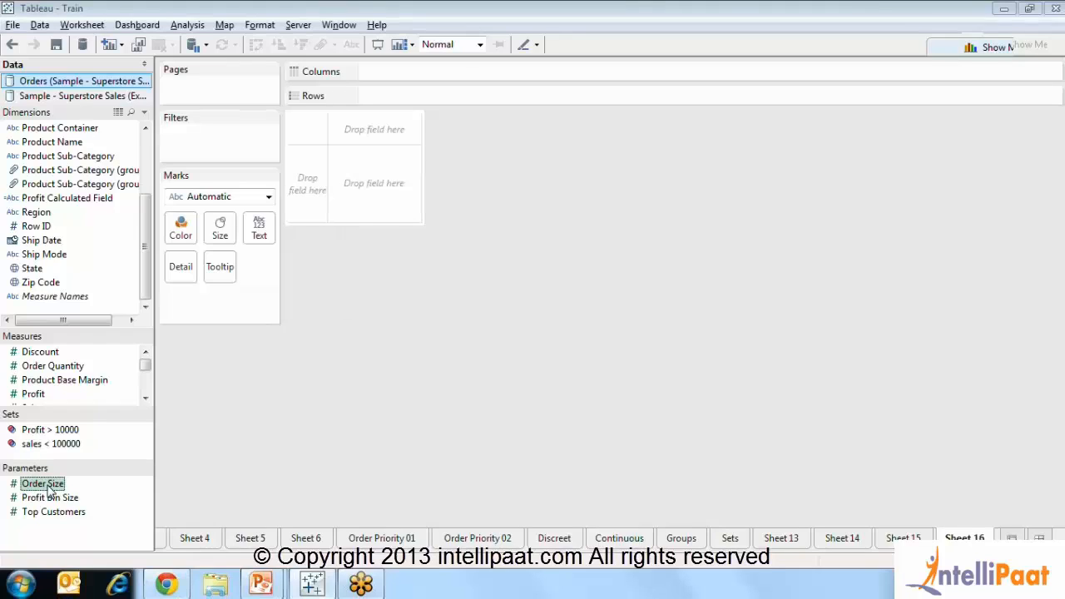
pyautogui.rightClick(48, 490)
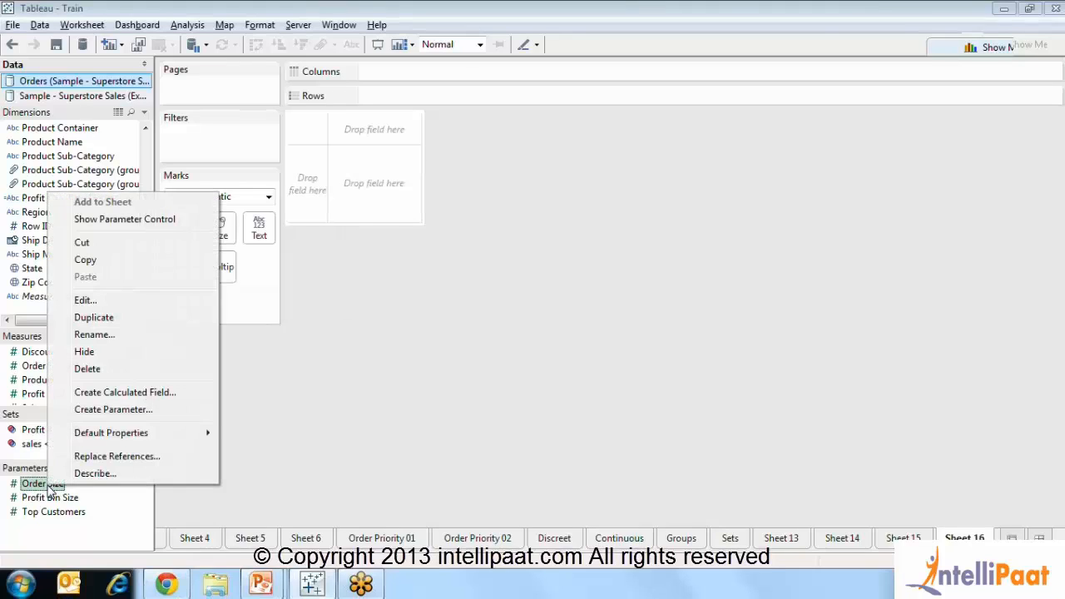
pyautogui.click(103, 220)
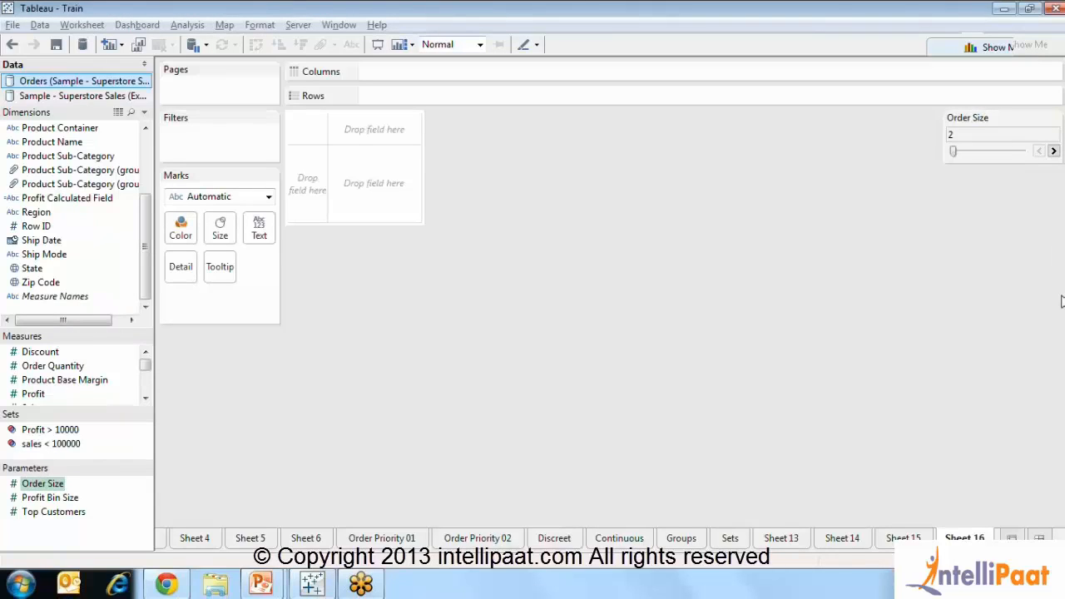
# Step: Step the Order Size value up and down with its control, finishing at 10
pyautogui.click(1053, 151)
pyautogui.click(1053, 150)
pyautogui.click(1054, 150)
pyautogui.click(1054, 150)
pyautogui.click(1054, 150)
pyautogui.click(1054, 150)
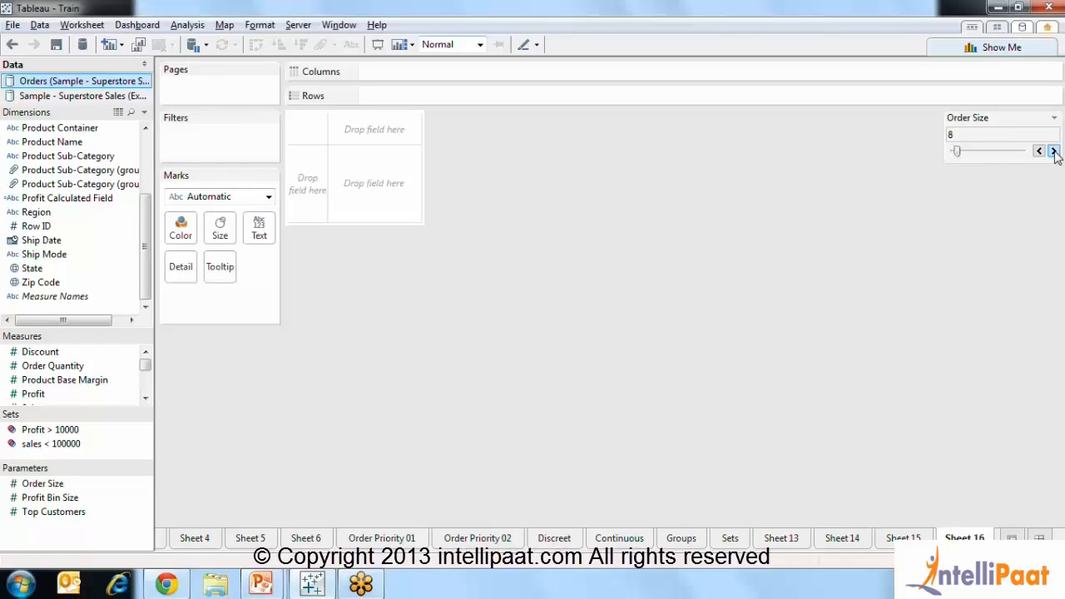
pyautogui.click(1053, 150)
pyautogui.click(1053, 151)
pyautogui.click(1054, 151)
pyautogui.click(1054, 151)
pyautogui.click(1054, 151)
pyautogui.click(1054, 150)
pyautogui.click(1041, 150)
pyautogui.click(1040, 150)
pyautogui.click(1041, 151)
pyautogui.click(1041, 151)
pyautogui.click(1041, 151)
pyautogui.click(1041, 150)
pyautogui.click(1054, 151)
pyautogui.click(1054, 151)
pyautogui.click(1053, 151)
pyautogui.click(1053, 151)
pyautogui.click(1053, 150)
pyautogui.click(1039, 151)
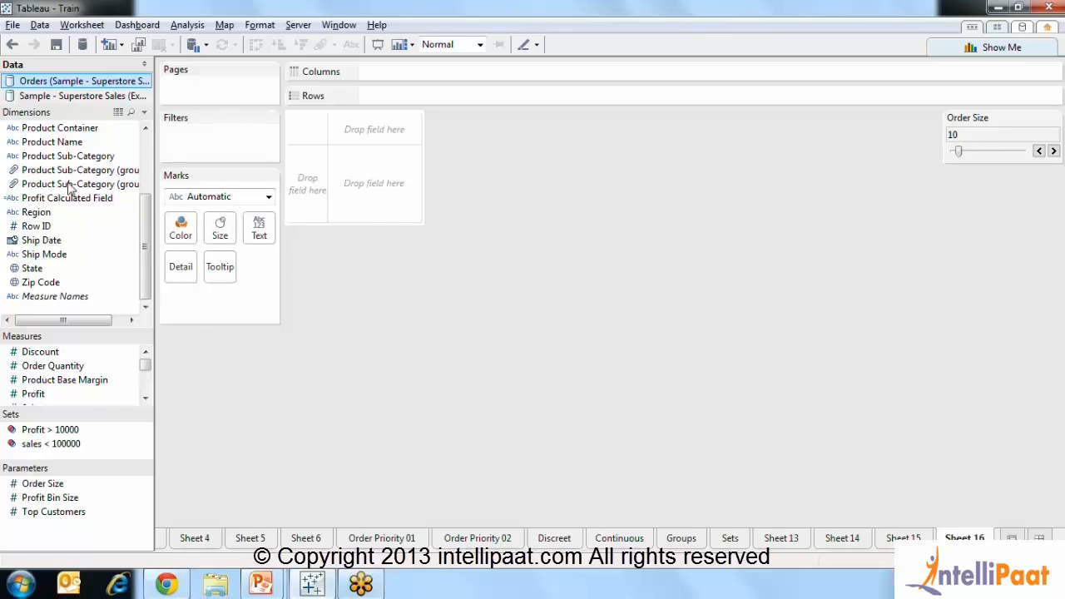
# Step: Build the view's rows from Order ID, Region and Product Category, in that order
pyautogui.scroll(2, 83, 233)
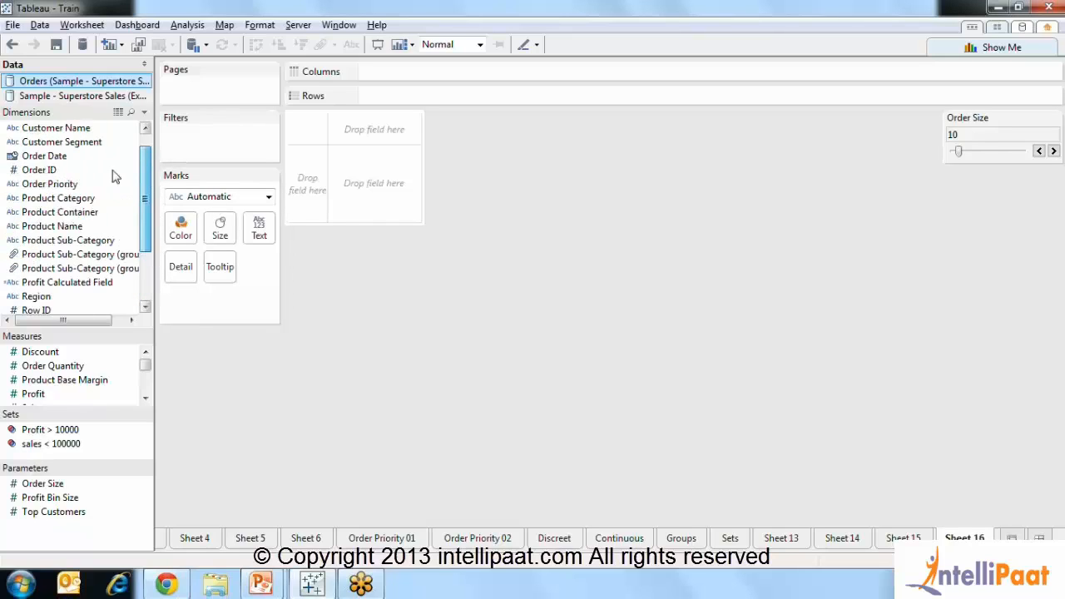
pyautogui.moveTo(52, 170); pyautogui.dragTo(386, 90)
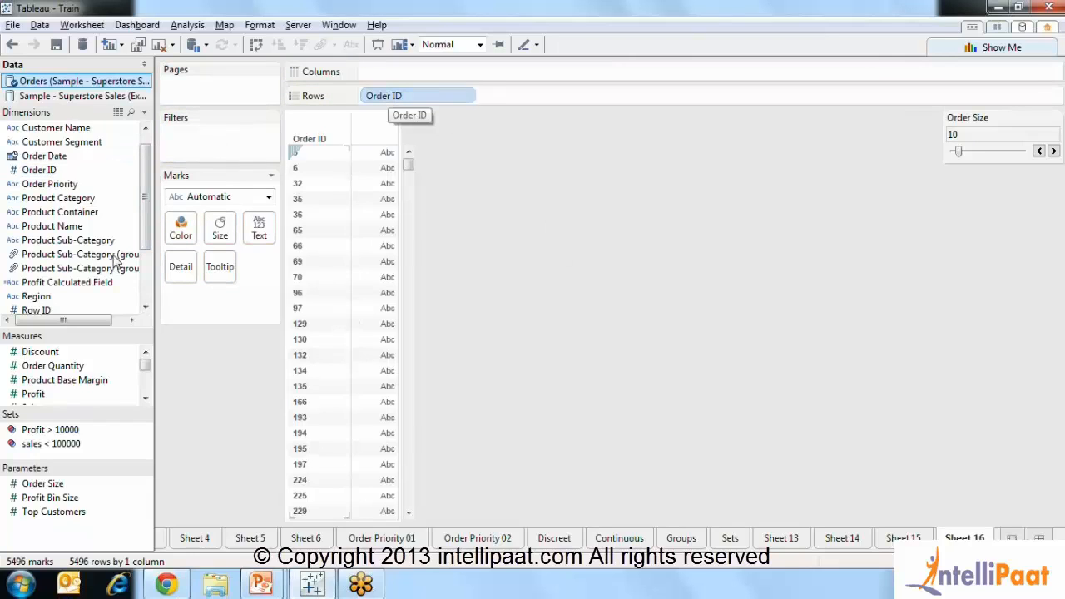
pyautogui.moveTo(60, 201); pyautogui.dragTo(502, 99)
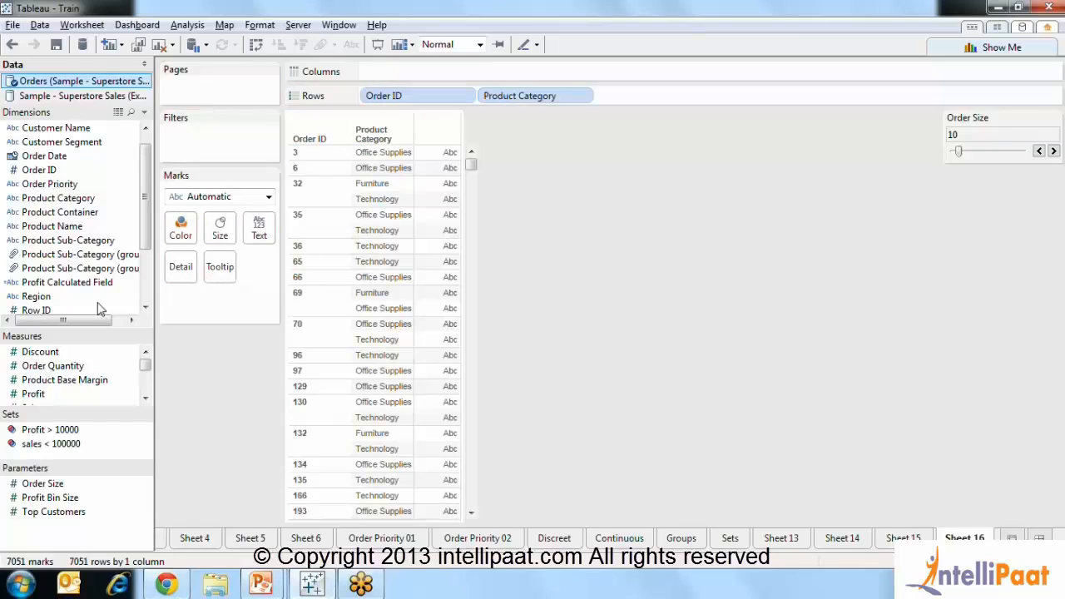
pyautogui.moveTo(55, 298); pyautogui.dragTo(491, 98)
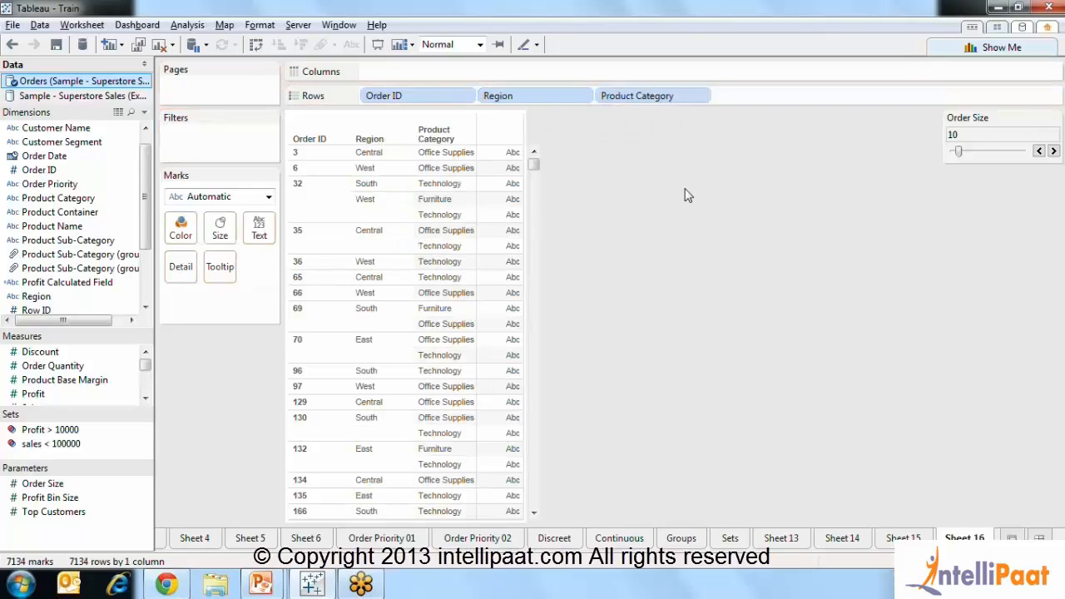
# Step: Show the Profit measure as text for each row of the view
pyautogui.scroll(1, 149, 145)
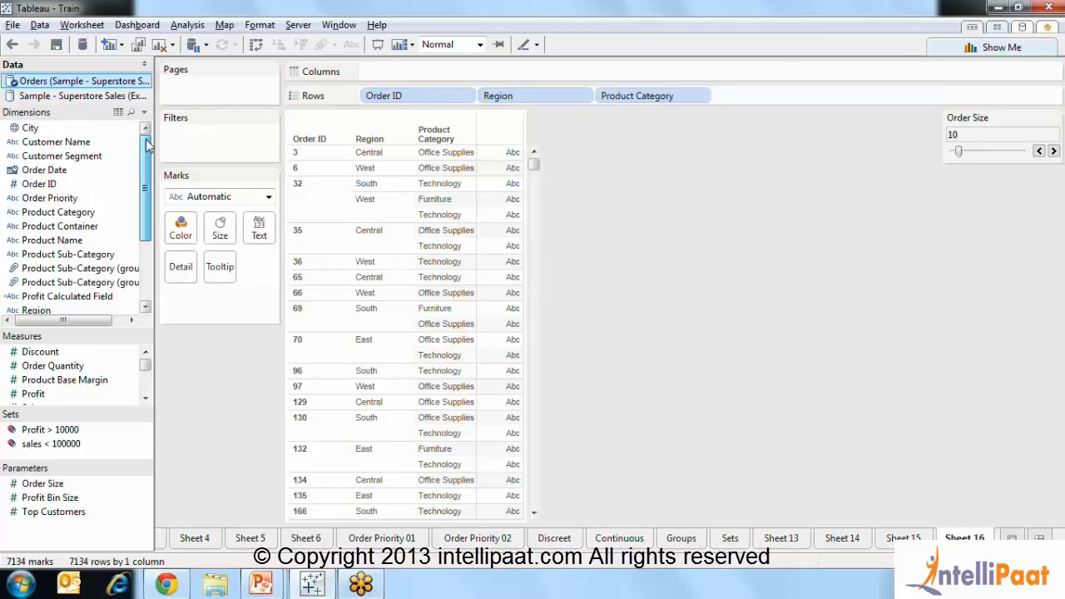
pyautogui.scroll(-3, 148, 145)
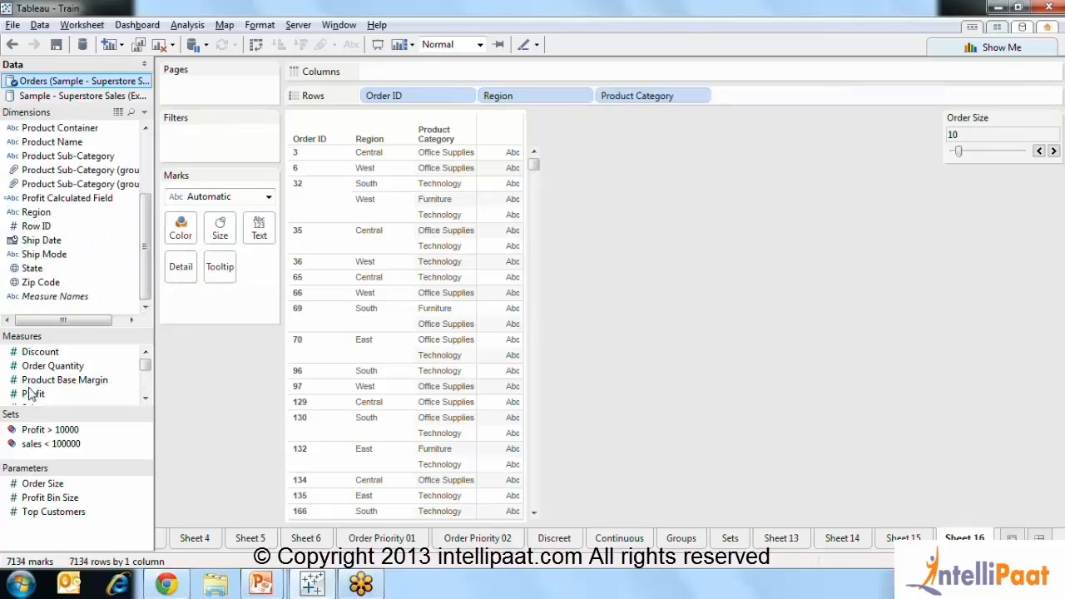
pyautogui.moveTo(29, 394); pyautogui.dragTo(258, 231)
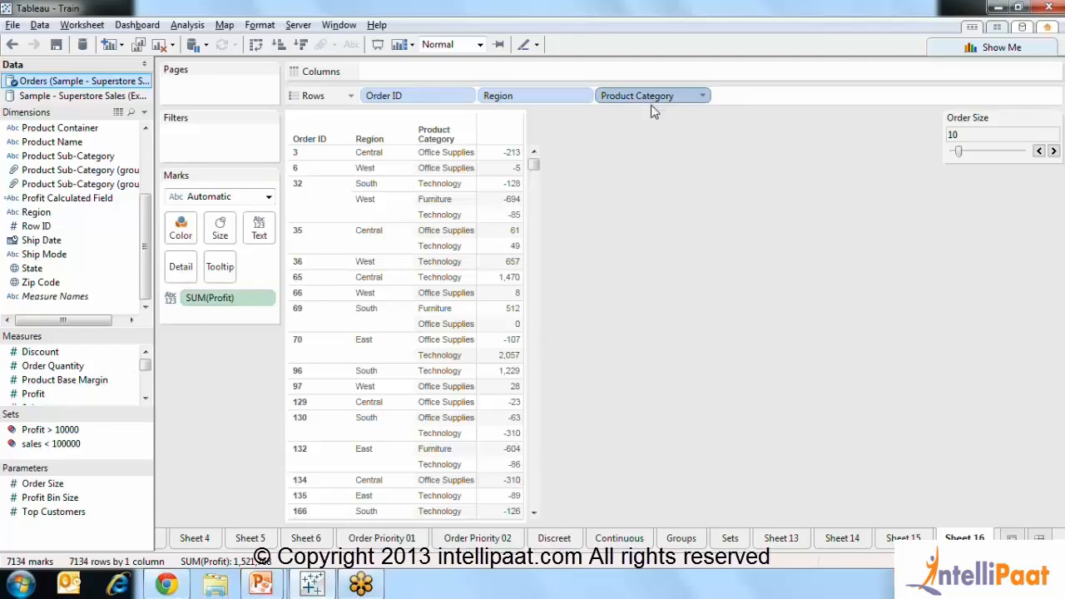
# Step: Try the view without Product Category in the rows, then undo its removal
pyautogui.moveTo(653, 107); pyautogui.dragTo(682, 243)
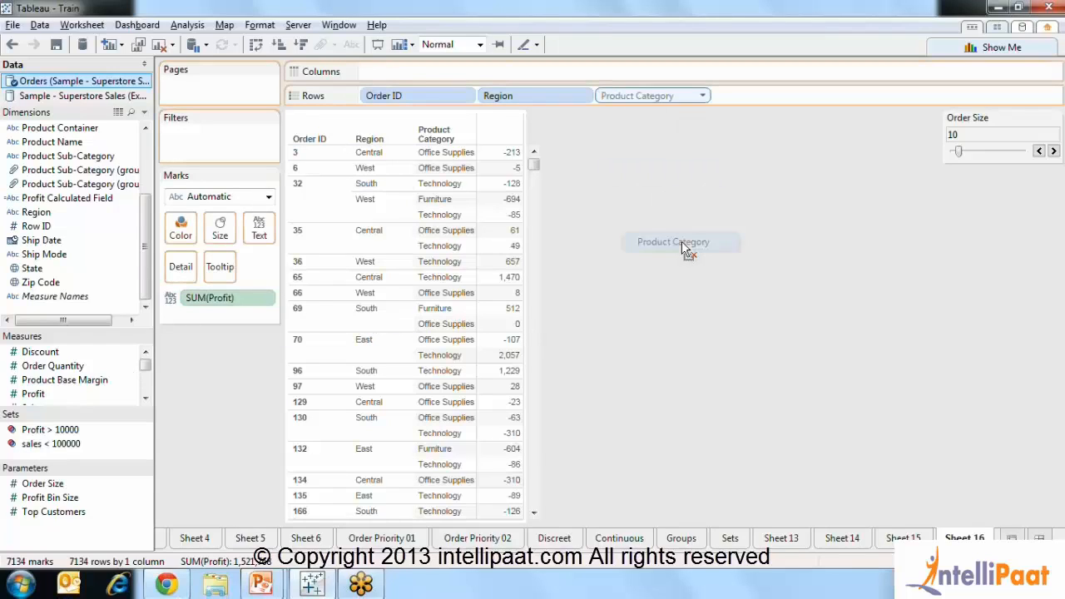
pyautogui.moveTo(682, 240); pyautogui.dragTo(681, 242)
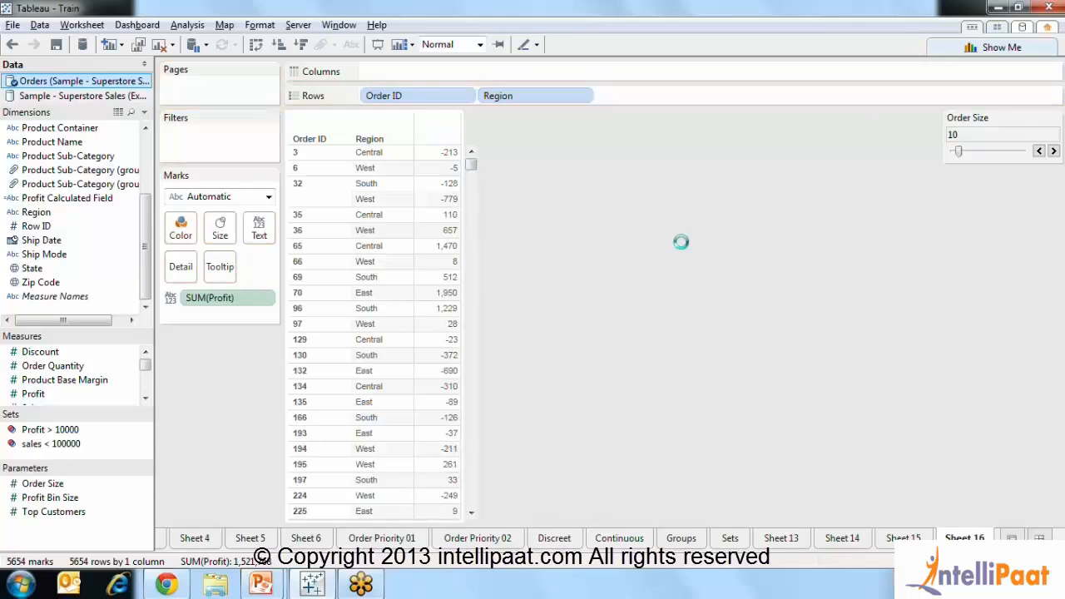
pyautogui.hotkey('ctrl', 'z')
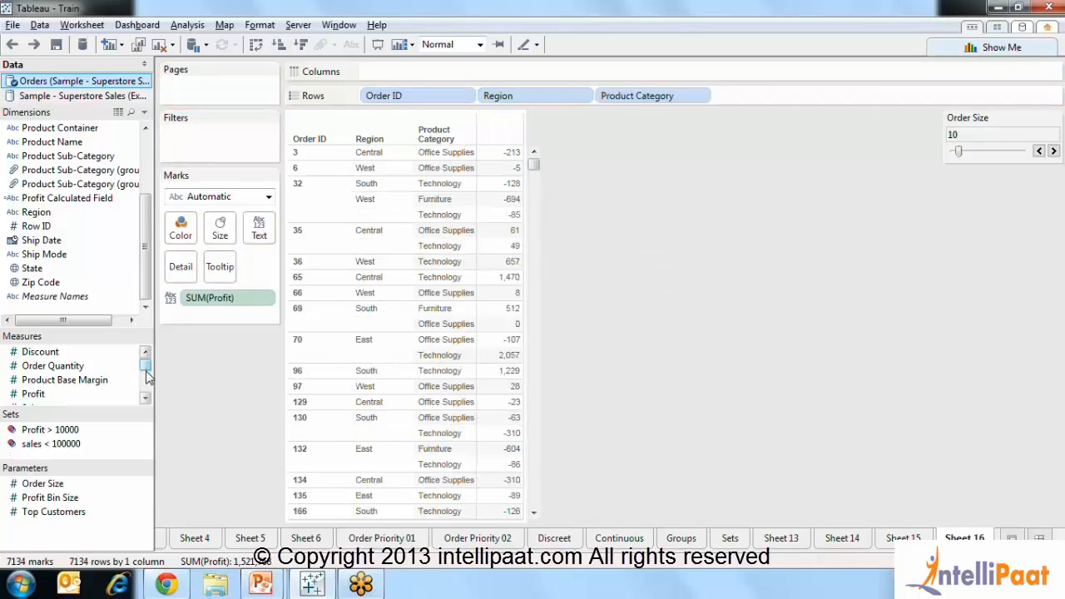
# Step: Add Order Quantity as a second text value beside Profit and inspect the first row's tooltip
pyautogui.click(145, 399)
pyautogui.click(144, 398)
pyautogui.click(144, 398)
pyautogui.click(145, 399)
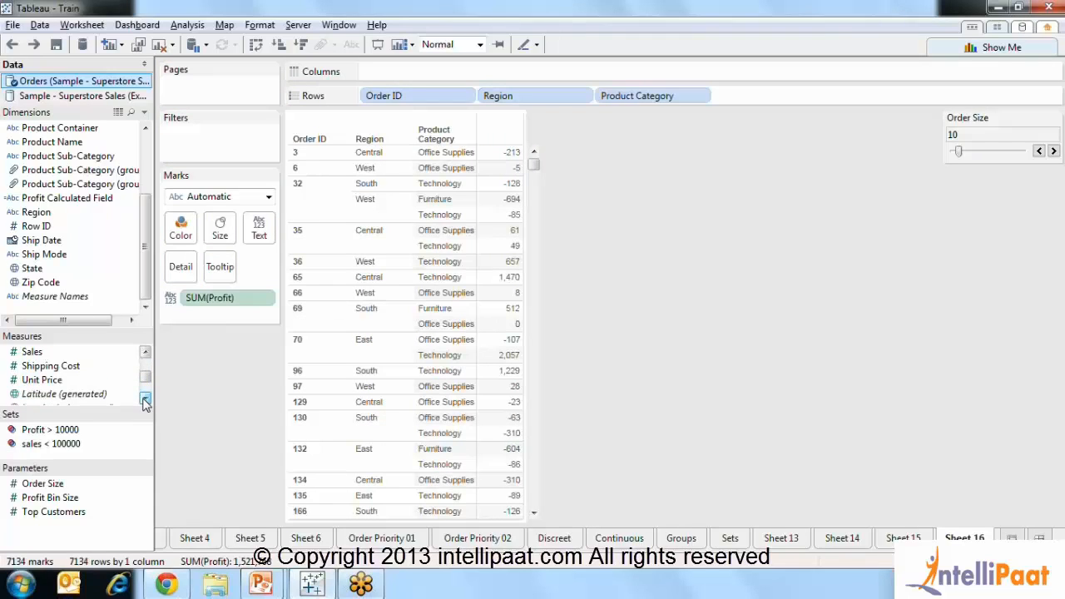
pyautogui.moveTo(145, 376); pyautogui.dragTo(143, 358)
pyautogui.moveTo(60, 366); pyautogui.dragTo(262, 238)
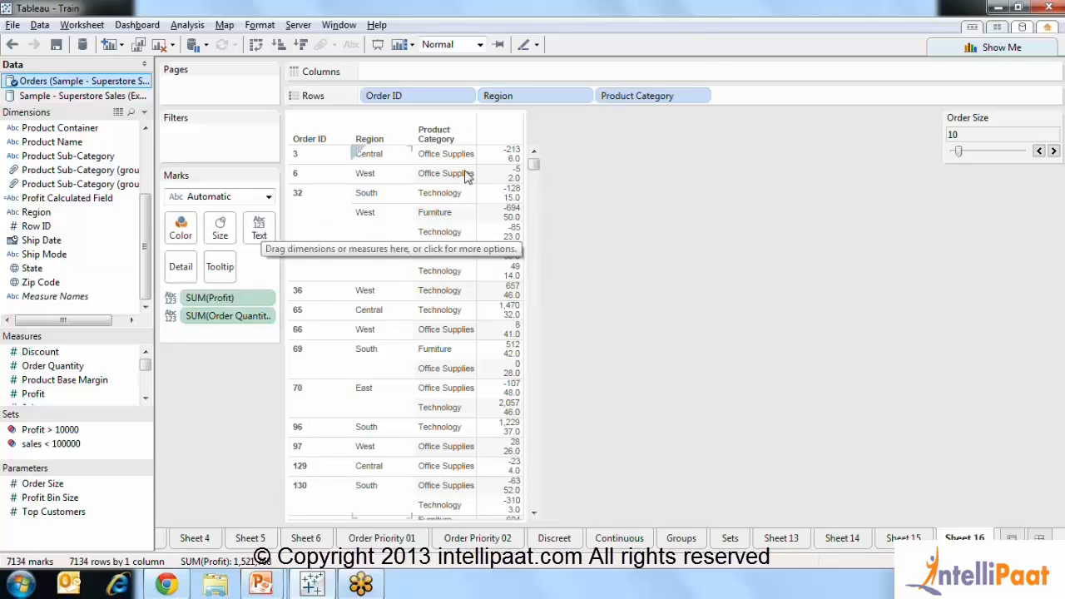
pyautogui.moveTo(503, 159)
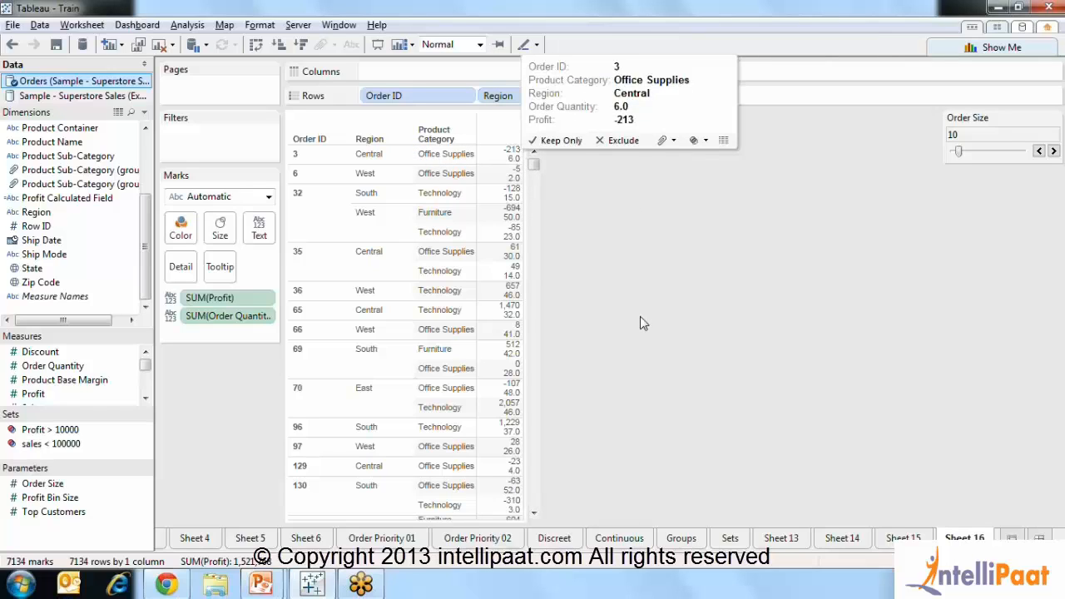
# Step: Start a calculated field from Ship Mode, name it "Big / Small Order" and clear its prefilled formula
pyautogui.rightClick(125, 256)
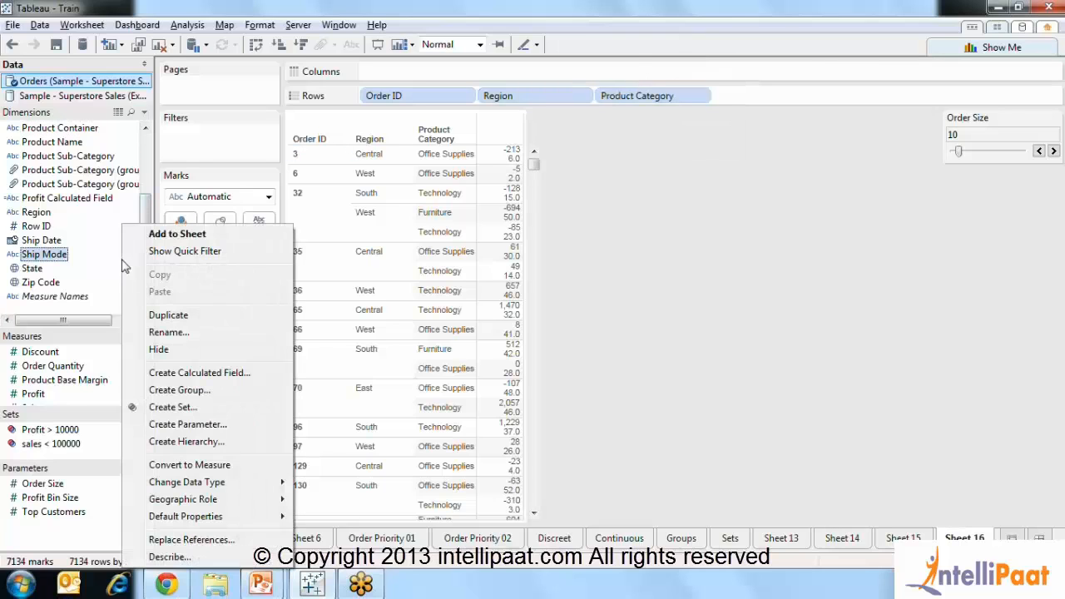
pyautogui.click(154, 375)
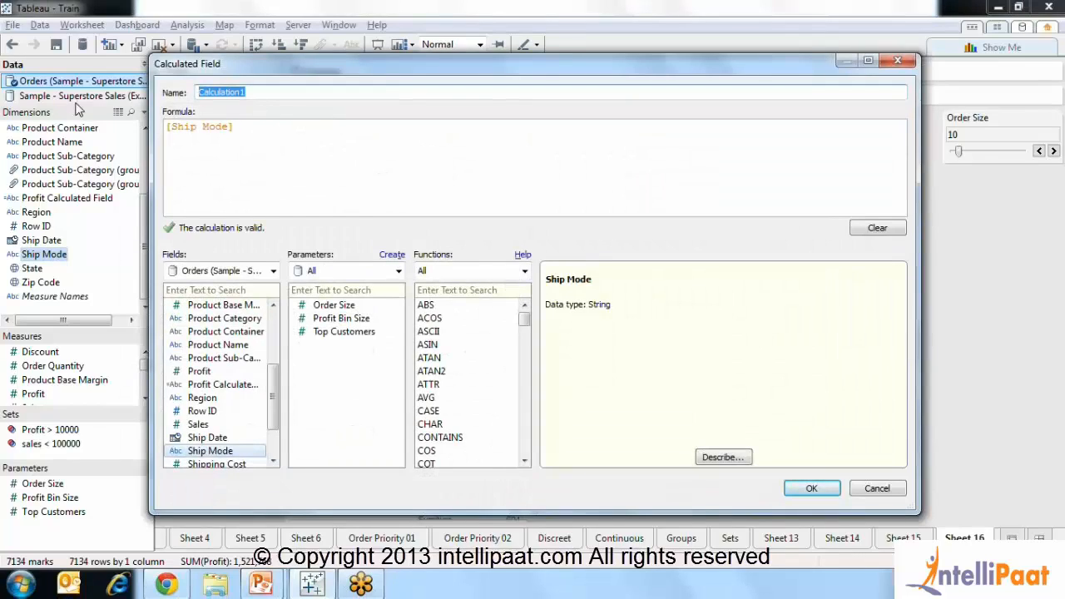
pyautogui.write('Big /')
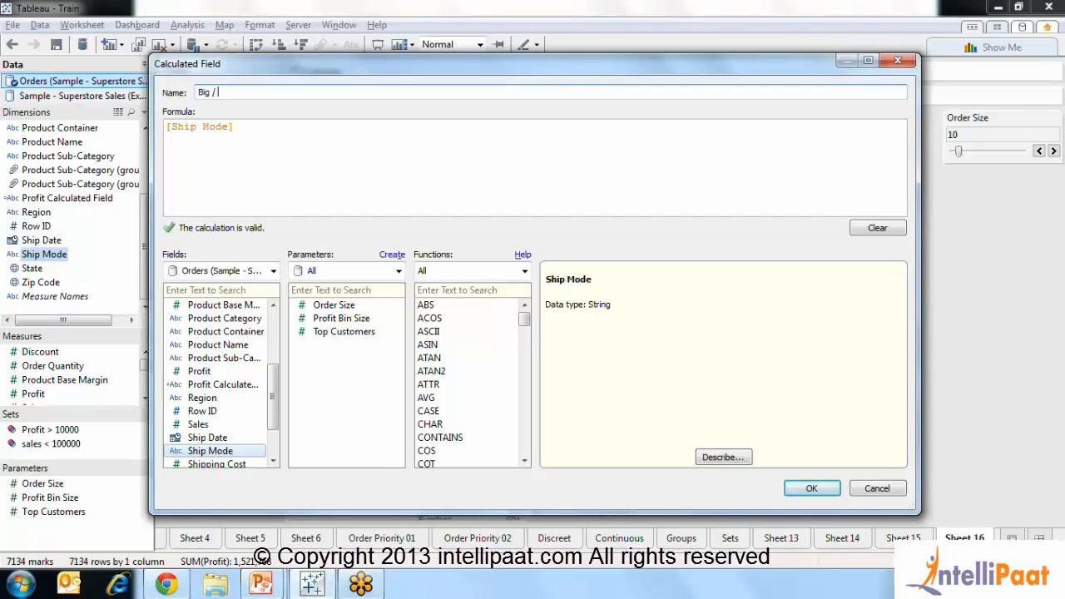
pyautogui.write(' Small Order')
pyautogui.hotkey('ctrl', 'a')
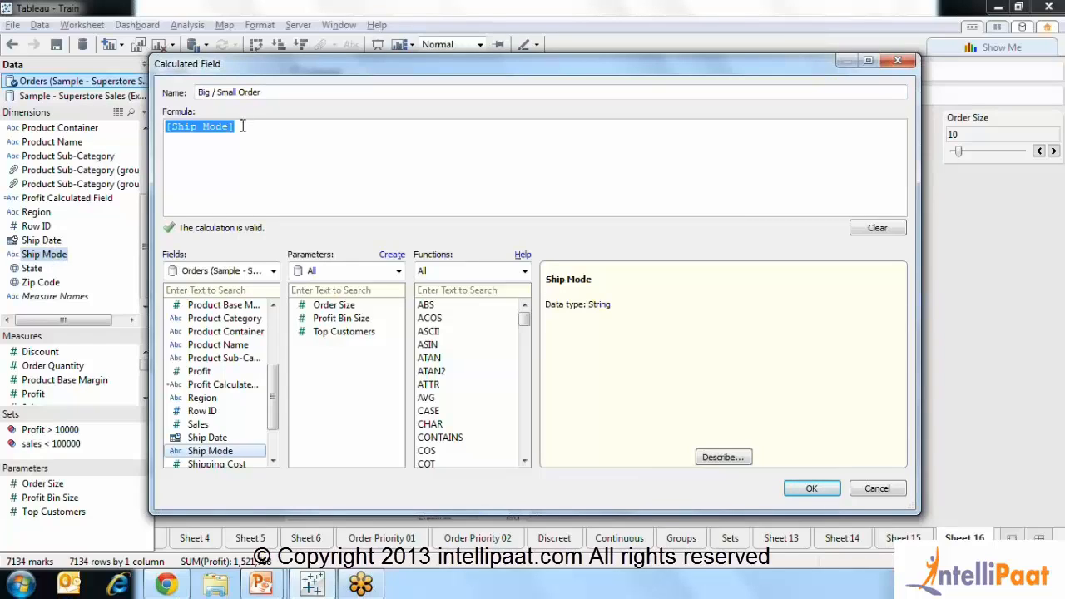
pyautogui.press('BackSpace')
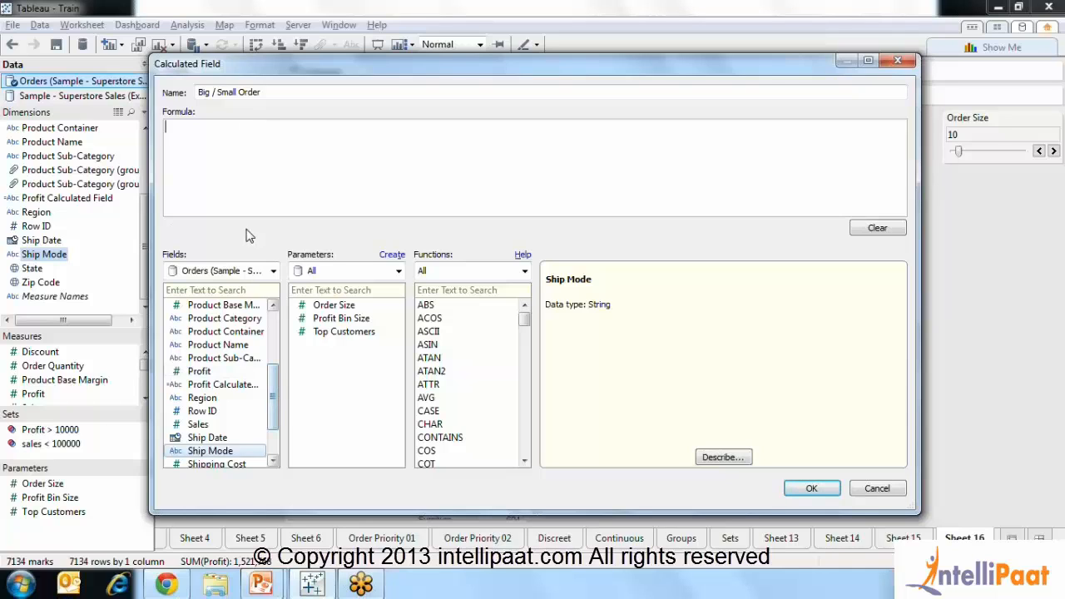
# Step: Enter the formula if [Order Quantity] > 20 then "Big" else "Small" end and save the calculated field
pyautogui.moveTo(269, 420); pyautogui.dragTo(274, 376)
pyautogui.doubleClick(241, 345)
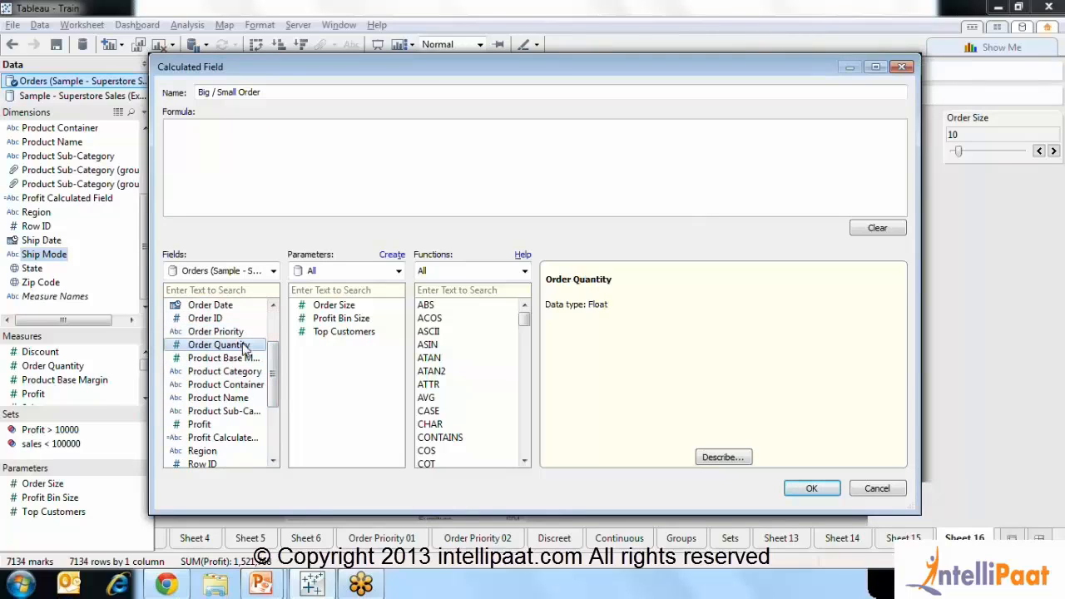
pyautogui.click(167, 126)
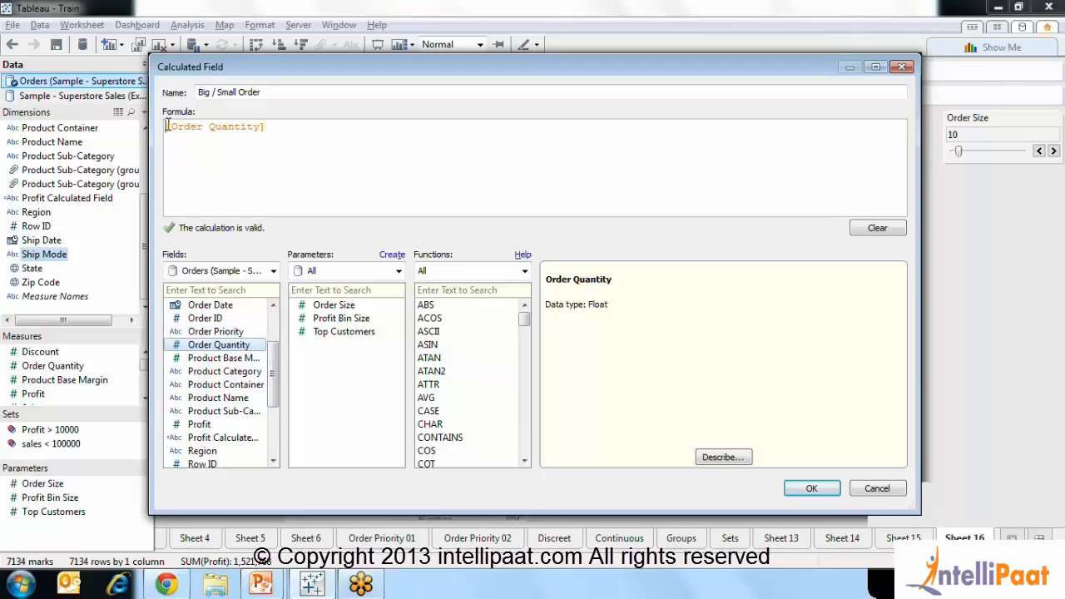
pyautogui.write('if')
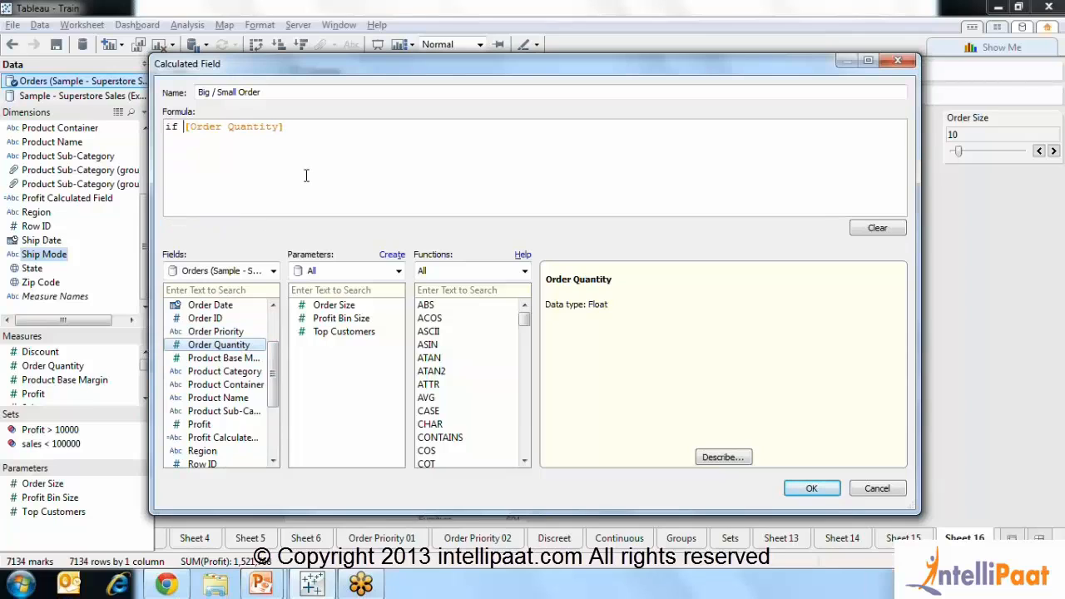
pyautogui.click(336, 133)
pyautogui.write('> 20 then "Big" else "Small" ')
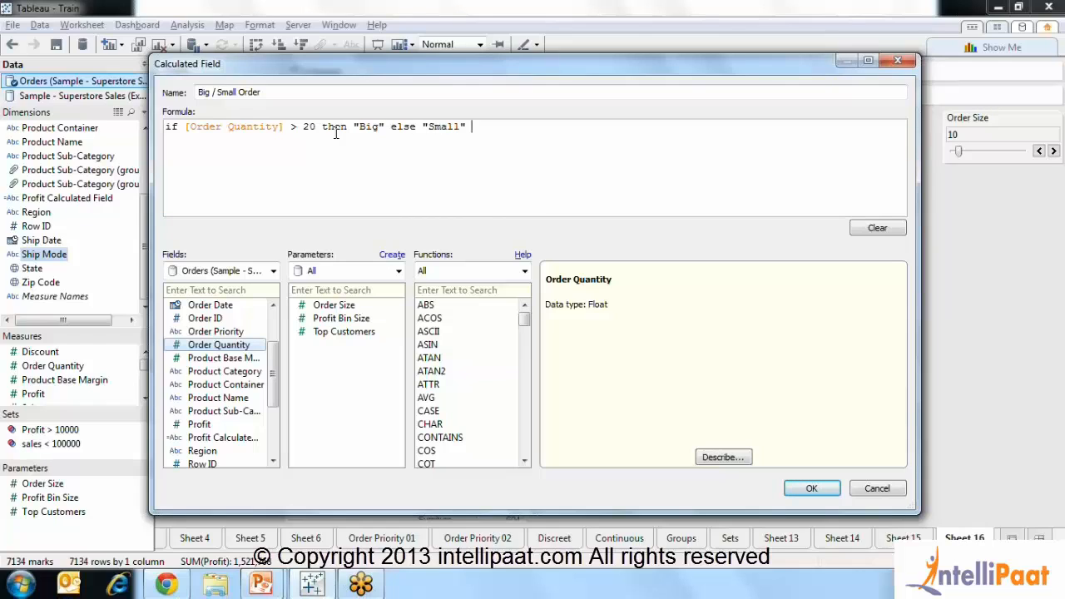
pyautogui.write('end')
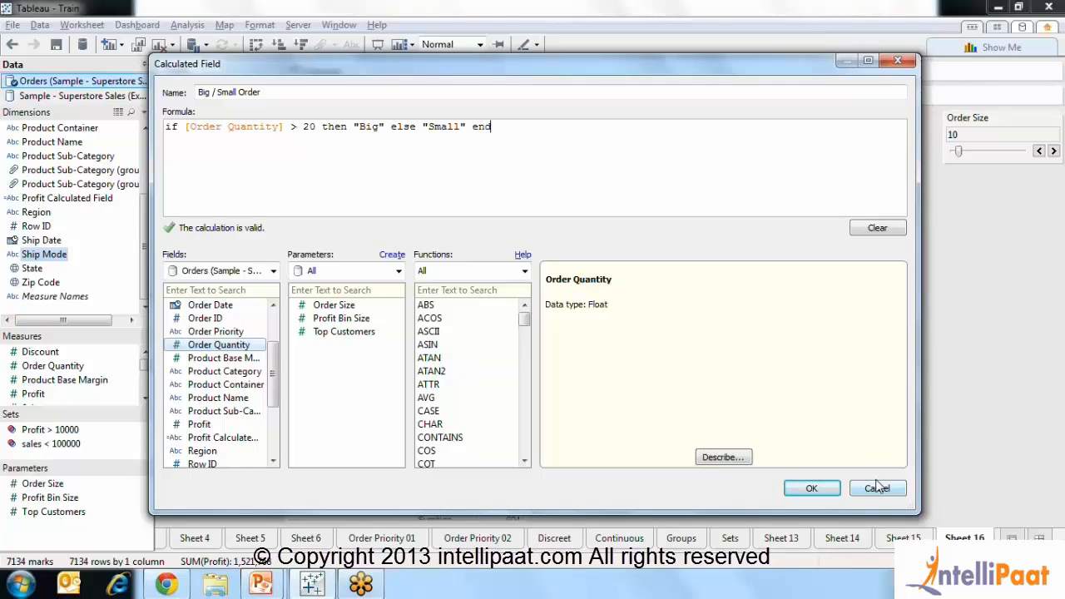
pyautogui.click(831, 491)
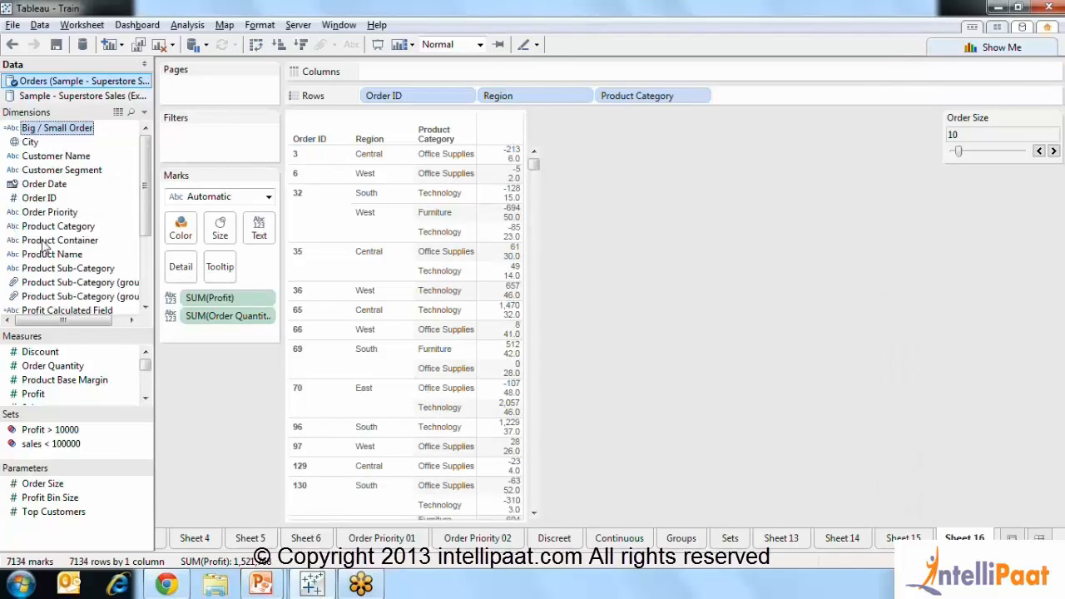
# Step: Add Big / Small Order to the rows after Product Category and remove Profit from the text values
pyautogui.moveTo(65, 127)
pyautogui.mouseDown()
pyautogui.moveTo(664, 77)
pyautogui.moveTo(759, 105)
pyautogui.moveTo(755, 97)
pyautogui.mouseUp()
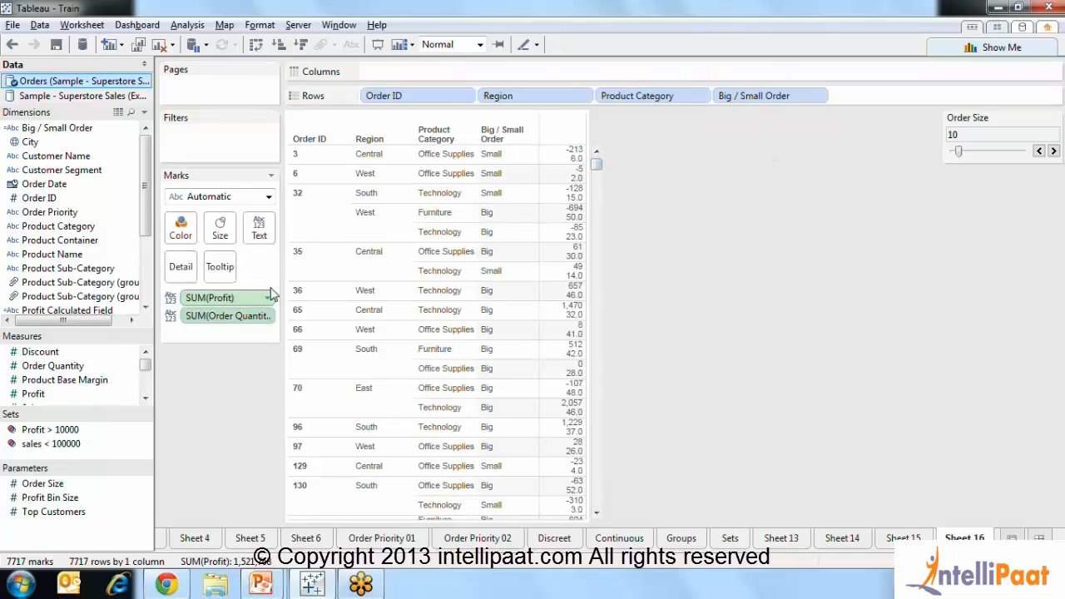
pyautogui.moveTo(229, 298); pyautogui.dragTo(225, 371)
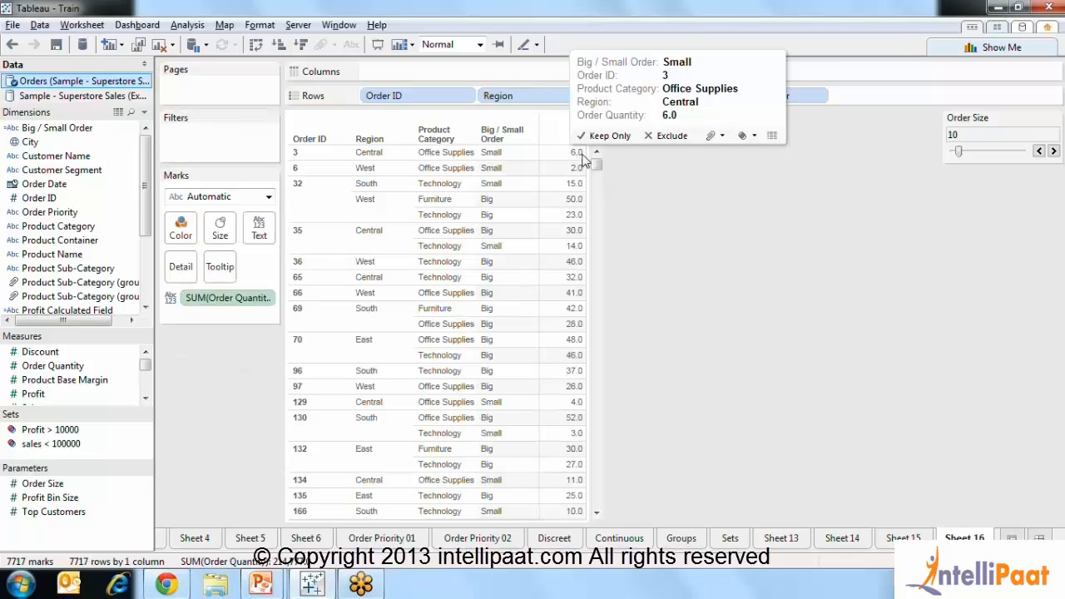
pyautogui.moveTo(574, 152)
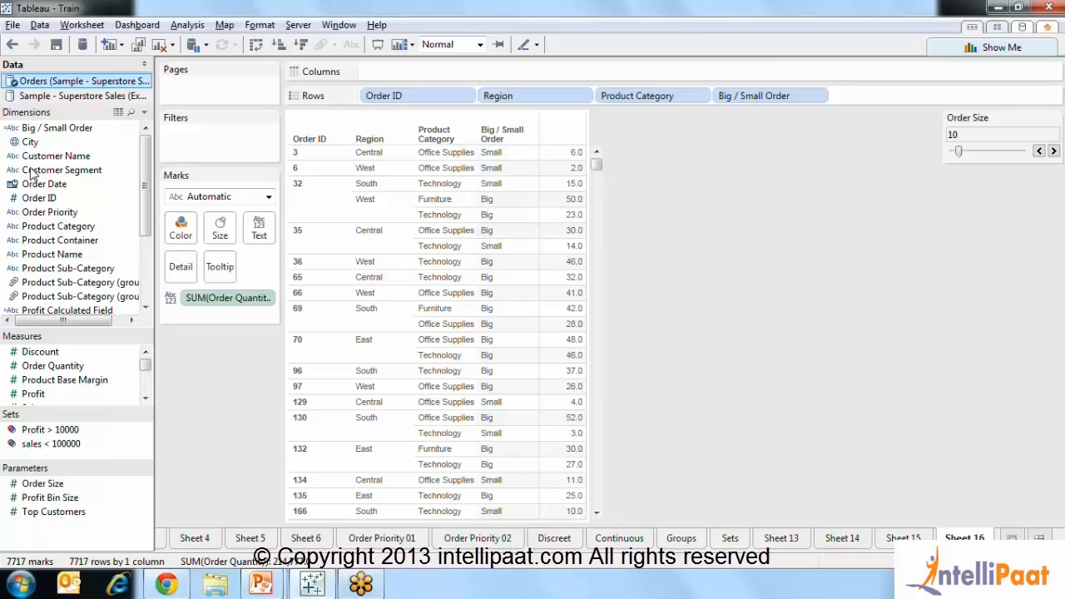
# Step: Review the hard-coded threshold in the Big / Small Order formula and close it without changes
pyautogui.click(39, 129)
pyautogui.rightClick(39, 129)
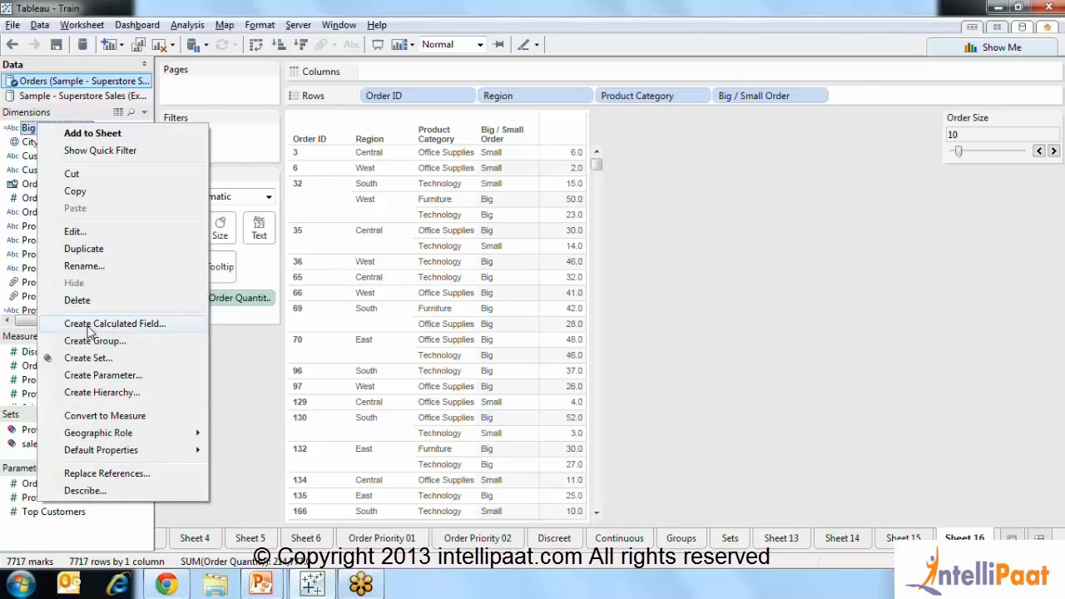
pyautogui.click(77, 233)
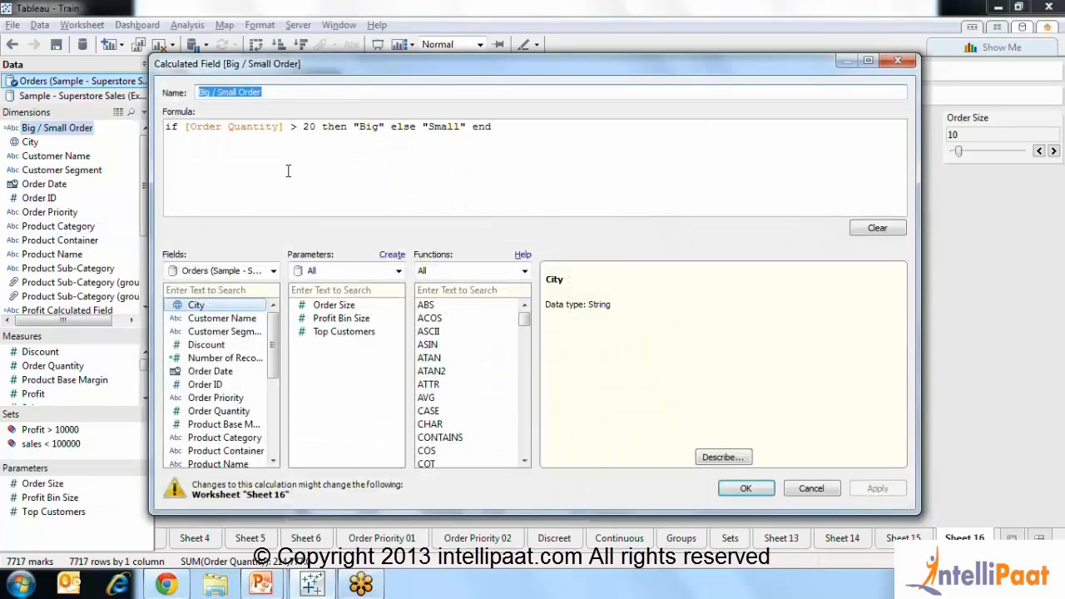
pyautogui.moveTo(317, 129); pyautogui.dragTo(306, 135)
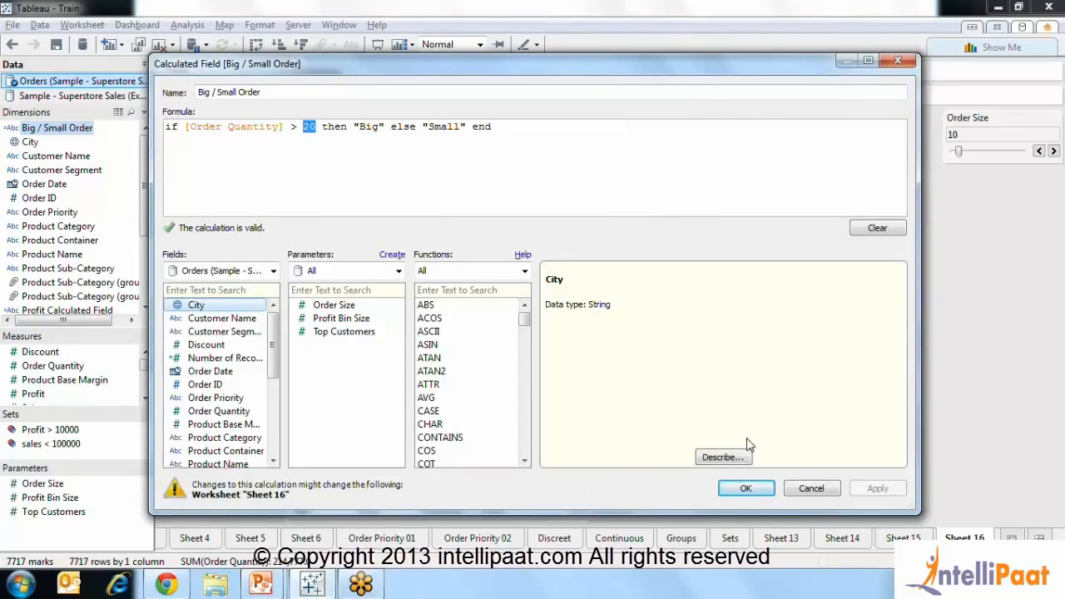
pyautogui.click(825, 486)
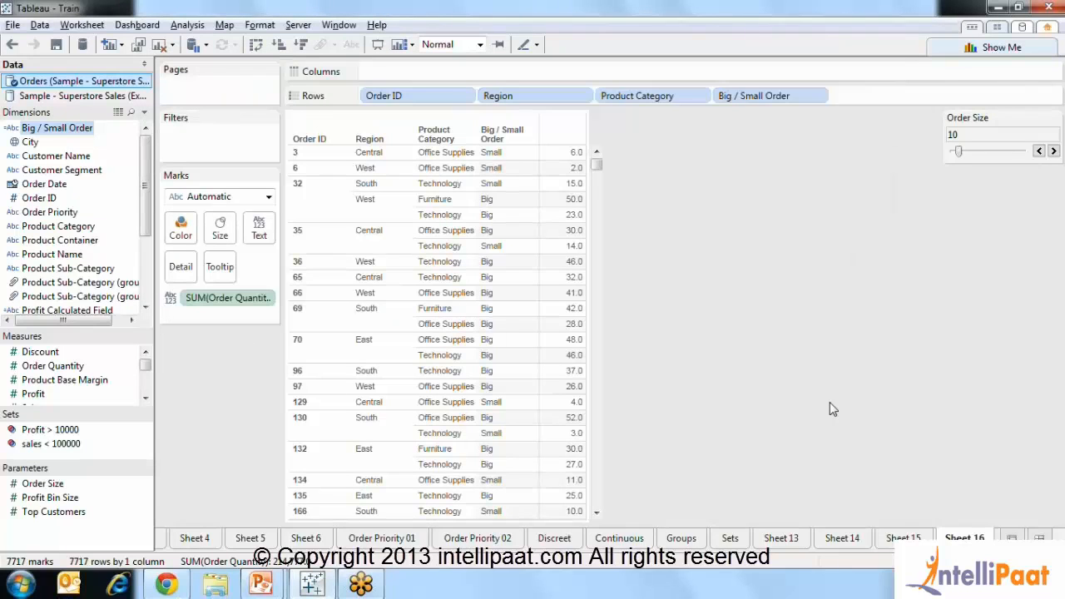
# Step: Replace the fixed threshold 20 in the Big / Small Order formula with the Order Size parameter and save it
pyautogui.rightClick(89, 134)
pyautogui.click(151, 240)
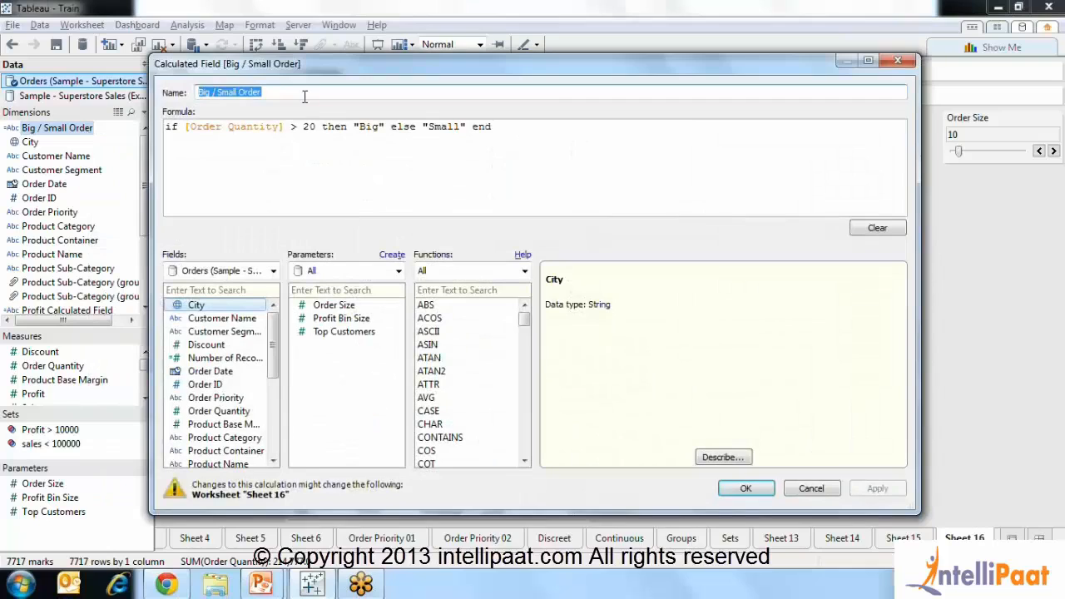
pyautogui.doubleClick(309, 127)
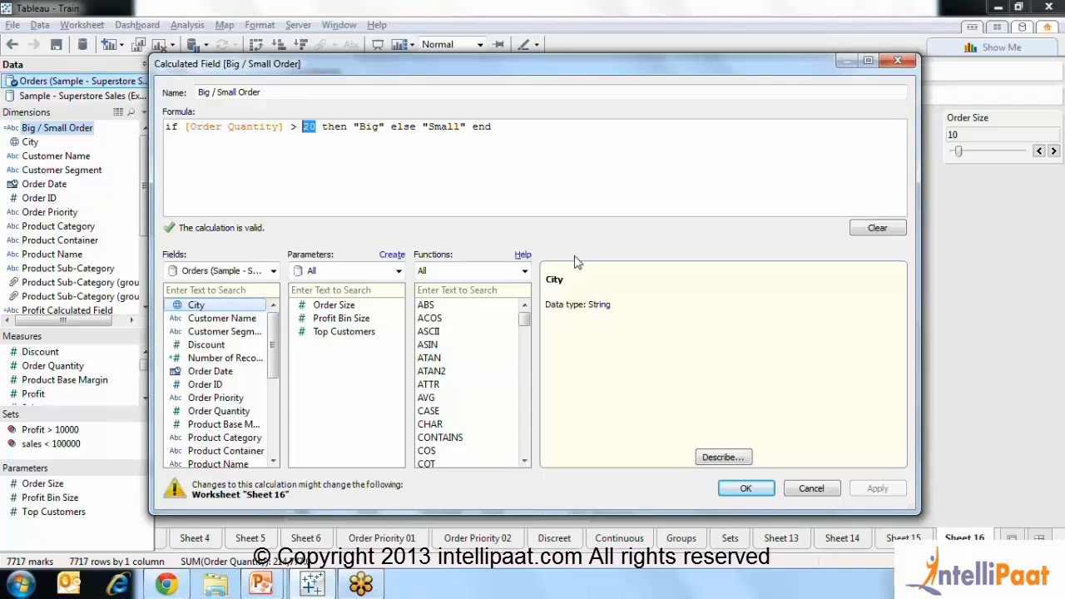
pyautogui.click(550, 182)
pyautogui.moveTo(315, 127); pyautogui.dragTo(302, 127)
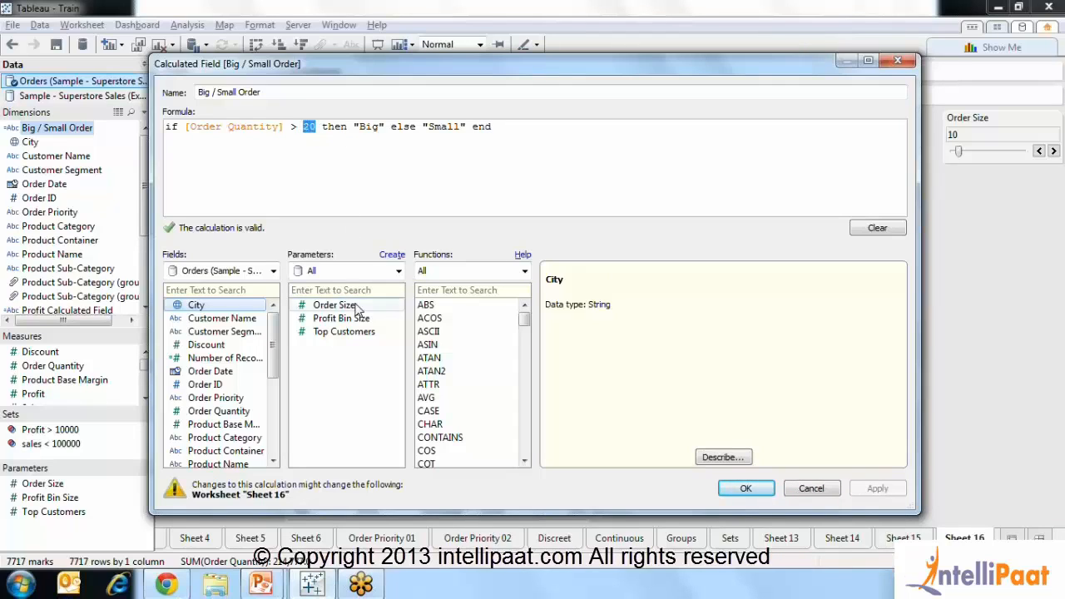
pyautogui.press('Delete')
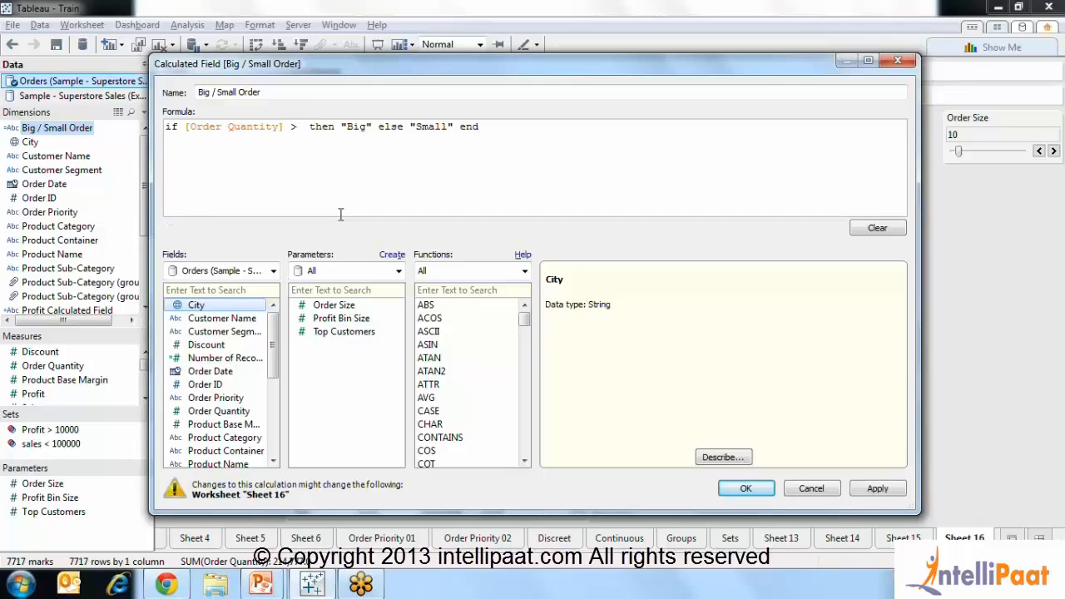
pyautogui.doubleClick(337, 306)
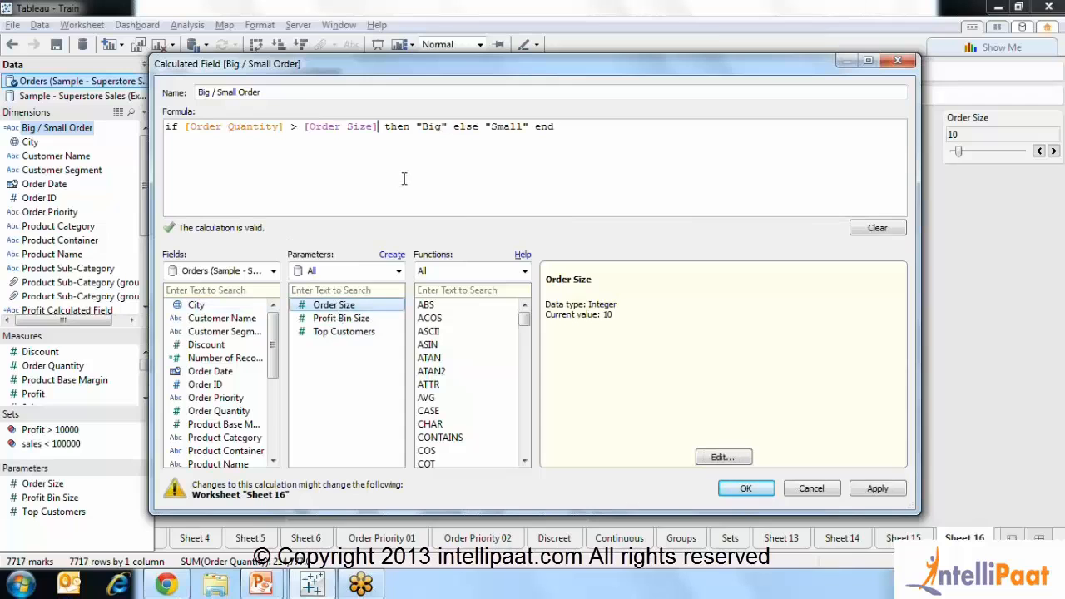
pyautogui.click(772, 491)
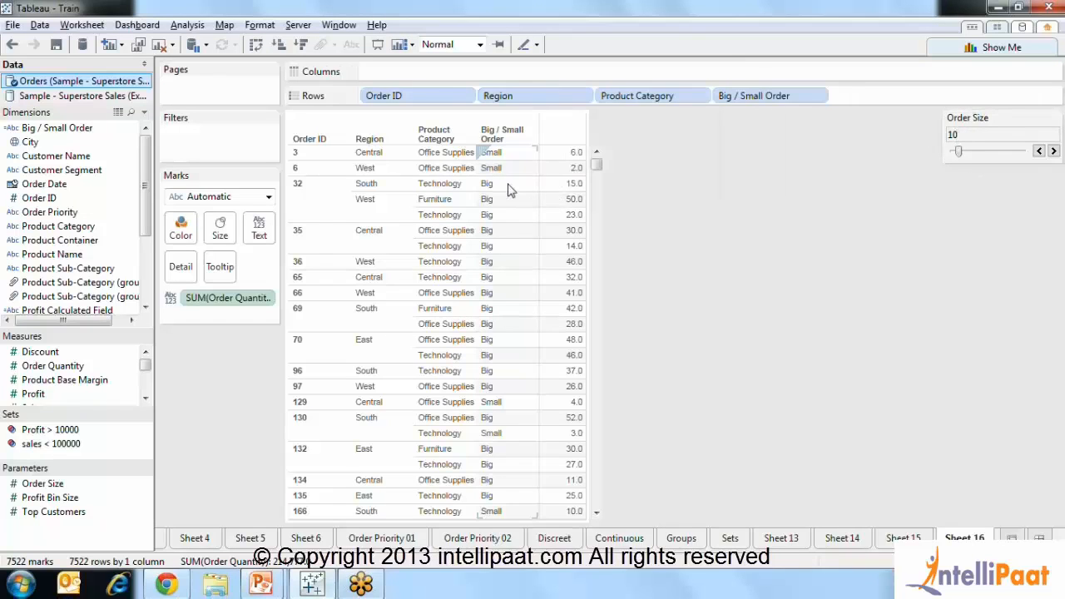
# Step: Raise the Order Size parameter step by step to 18
pyautogui.click(1054, 151)
pyautogui.click(1054, 151)
pyautogui.click(1054, 151)
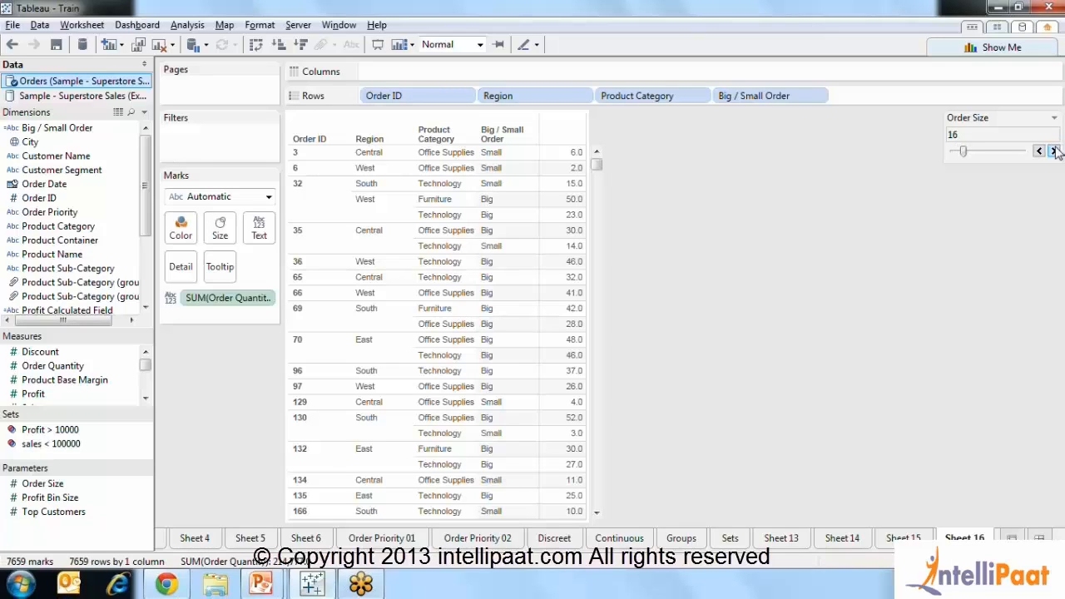
pyautogui.click(1054, 151)
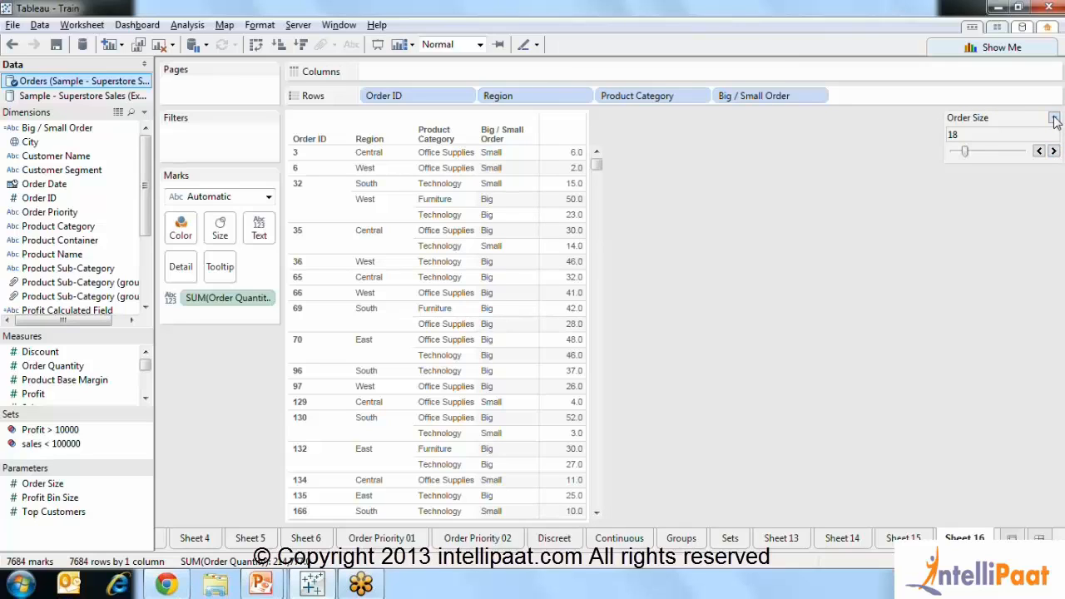
# Step: Switch the Order Size control to Type In, set it to 50 and check the order labels further down
pyautogui.click(1054, 119)
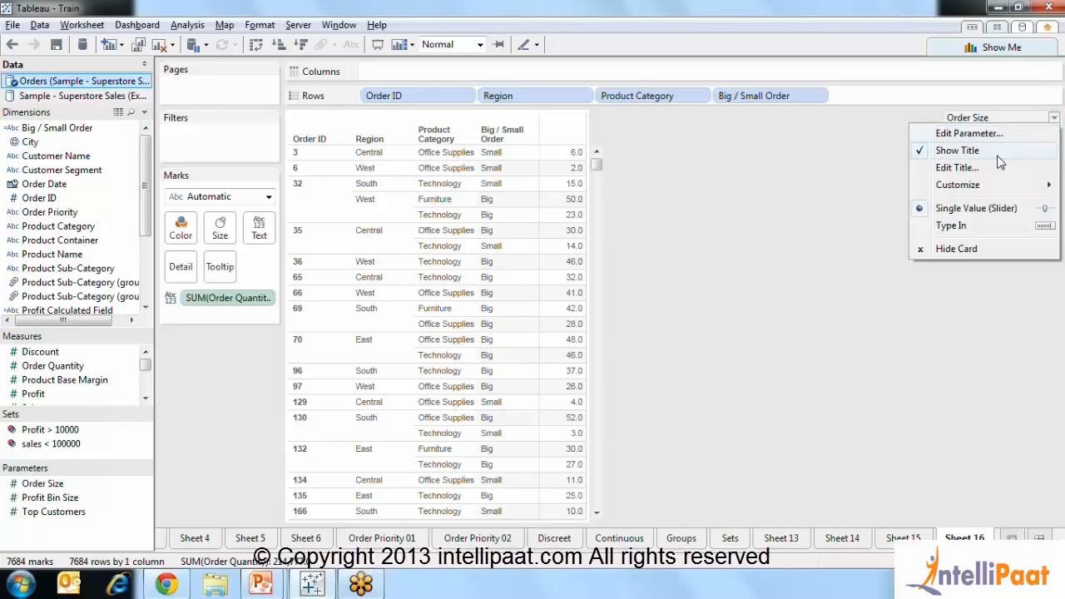
pyautogui.click(982, 226)
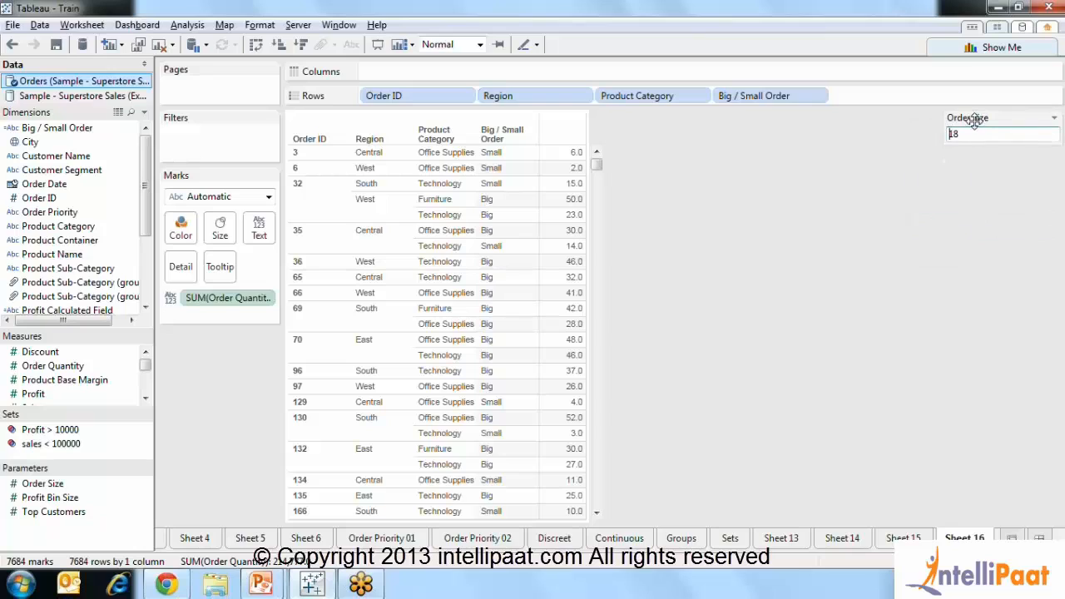
pyautogui.doubleClick(951, 133)
pyautogui.write('50')
pyautogui.click(974, 152)
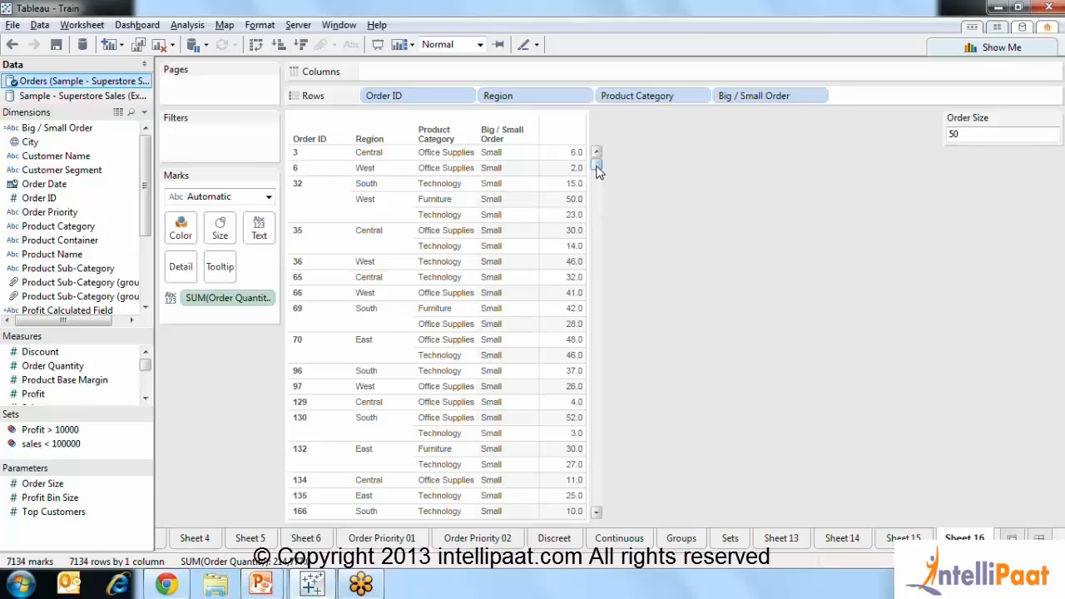
pyautogui.moveTo(597, 170); pyautogui.dragTo(599, 222)
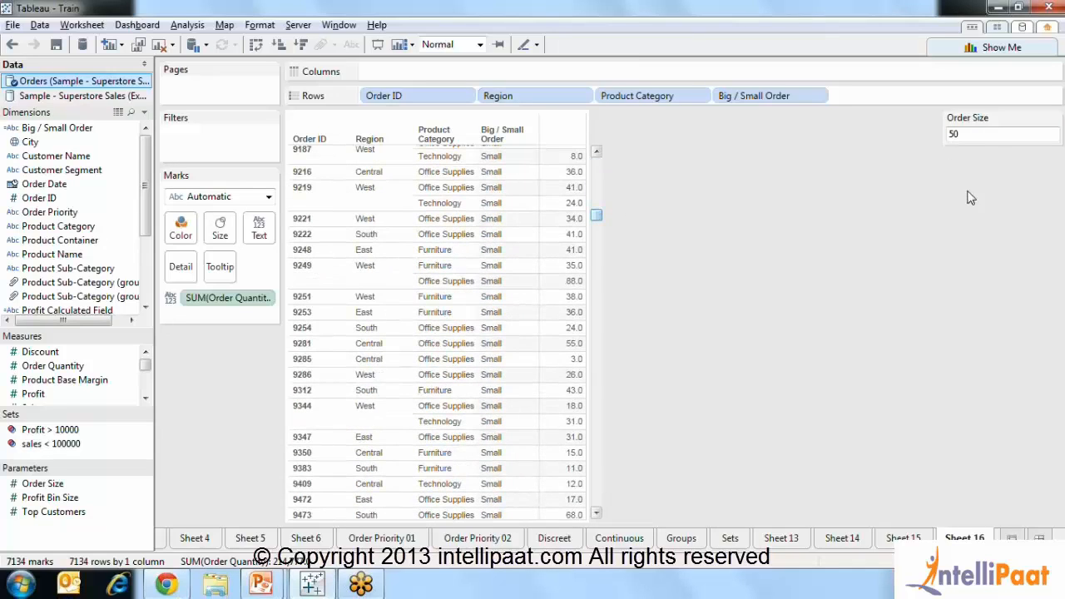
# Step: Set the Order Size parameter to 20
pyautogui.click(981, 133)
pyautogui.write('20')
pyautogui.press('Return')
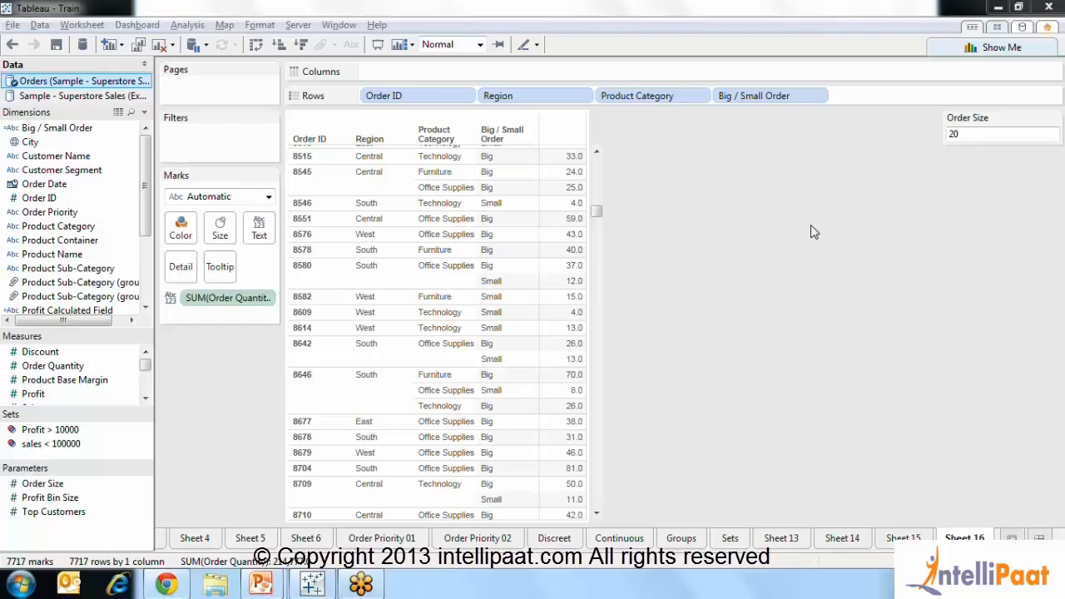
# Step: Review the Order Size parameter's definition, close it without changes and return to the first orders in the view
pyautogui.click(53, 487)
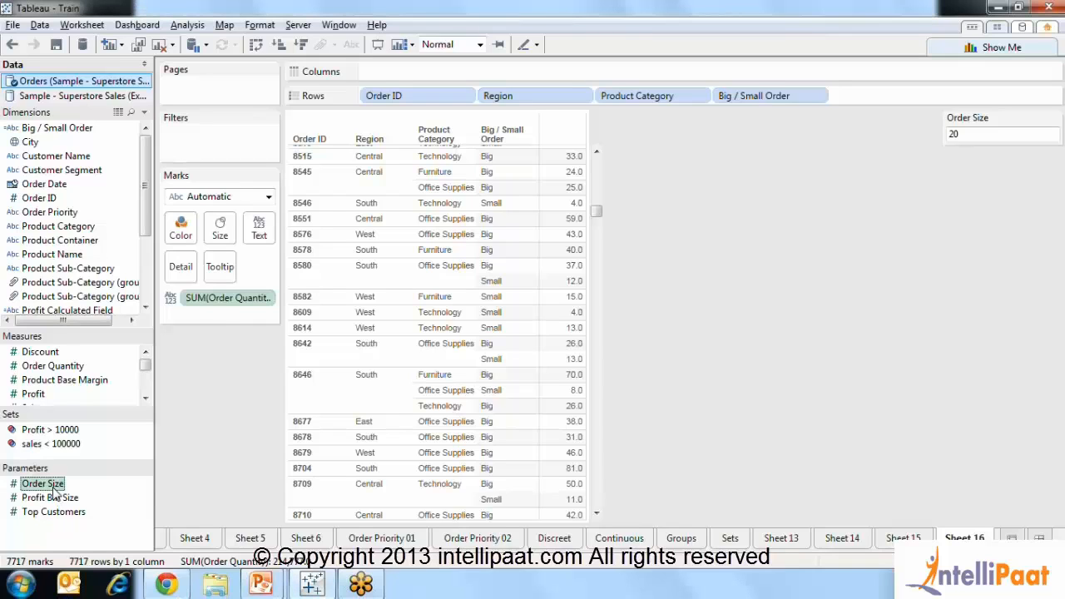
pyautogui.rightClick(53, 491)
pyautogui.click(124, 311)
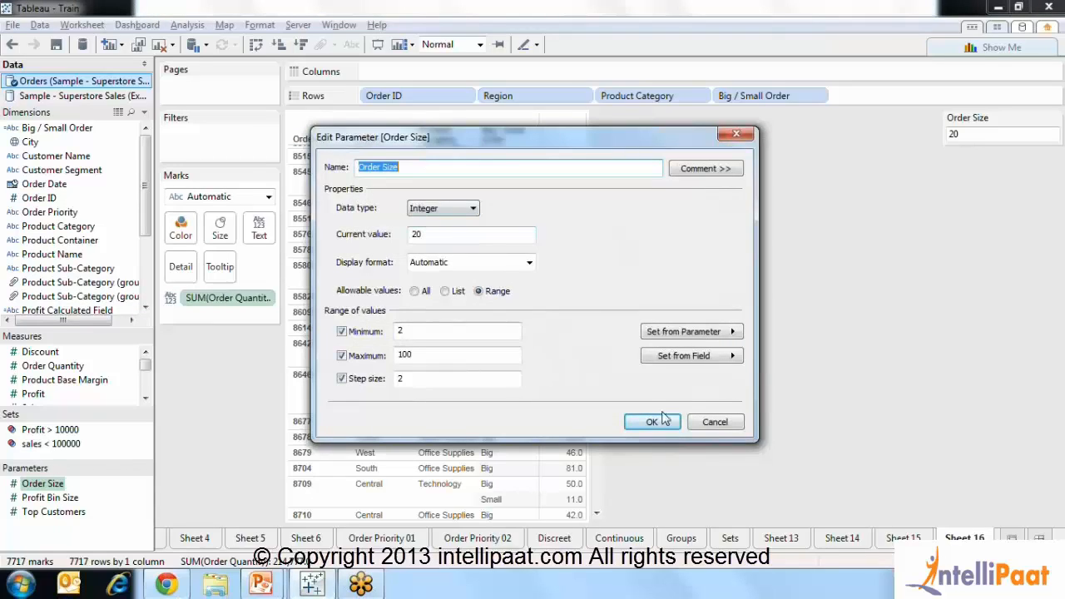
pyautogui.click(715, 426)
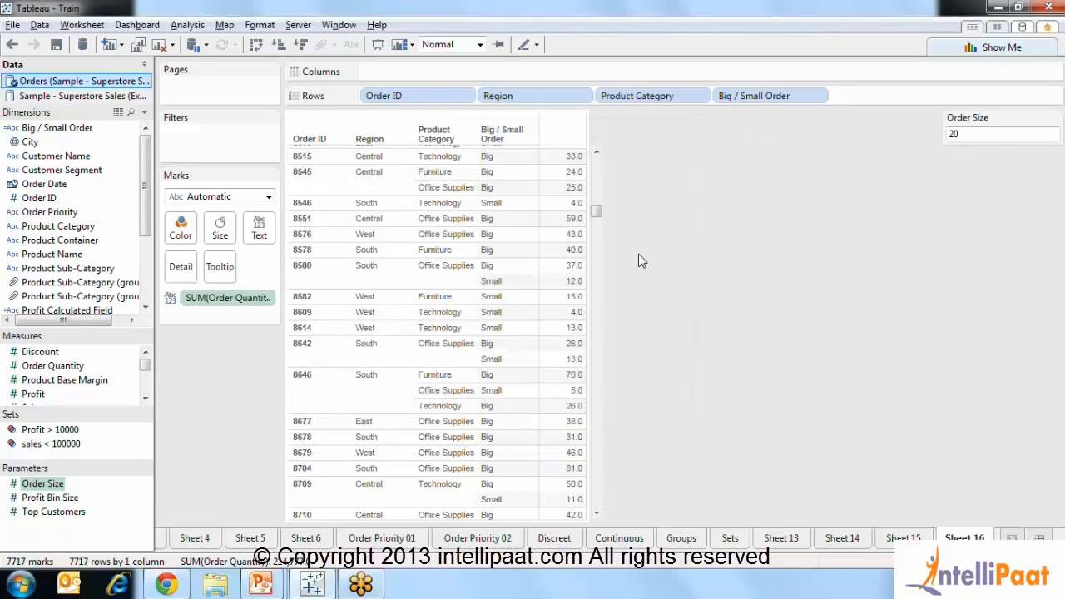
pyautogui.moveTo(599, 214); pyautogui.dragTo(599, 156)
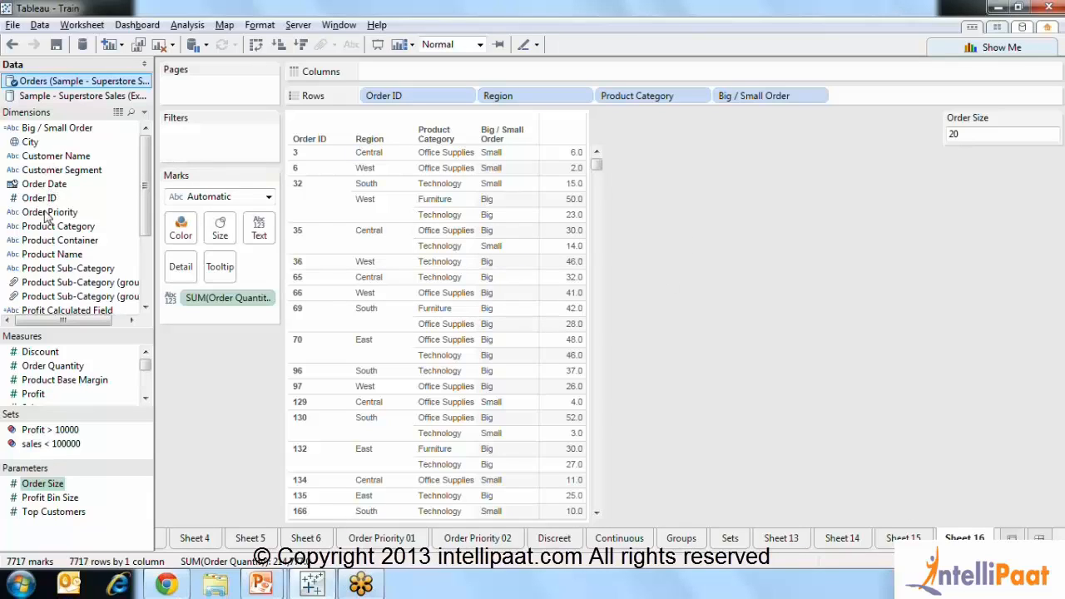
# Step: Add an Order Priority filter that selects all five priority values from the list
pyautogui.moveTo(46, 217); pyautogui.dragTo(187, 157)
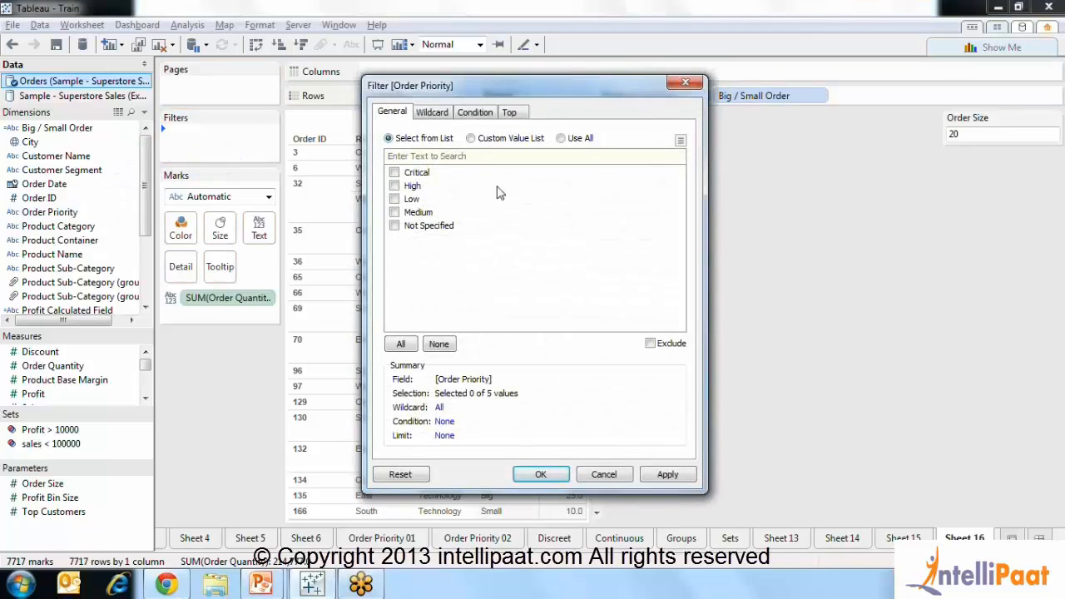
pyautogui.click(561, 139)
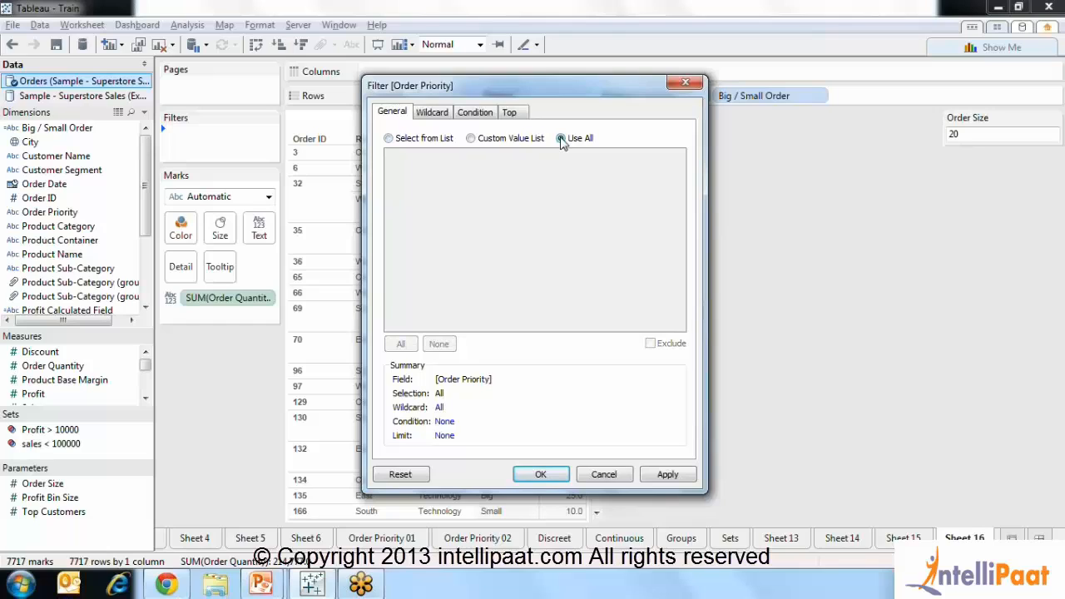
pyautogui.click(406, 140)
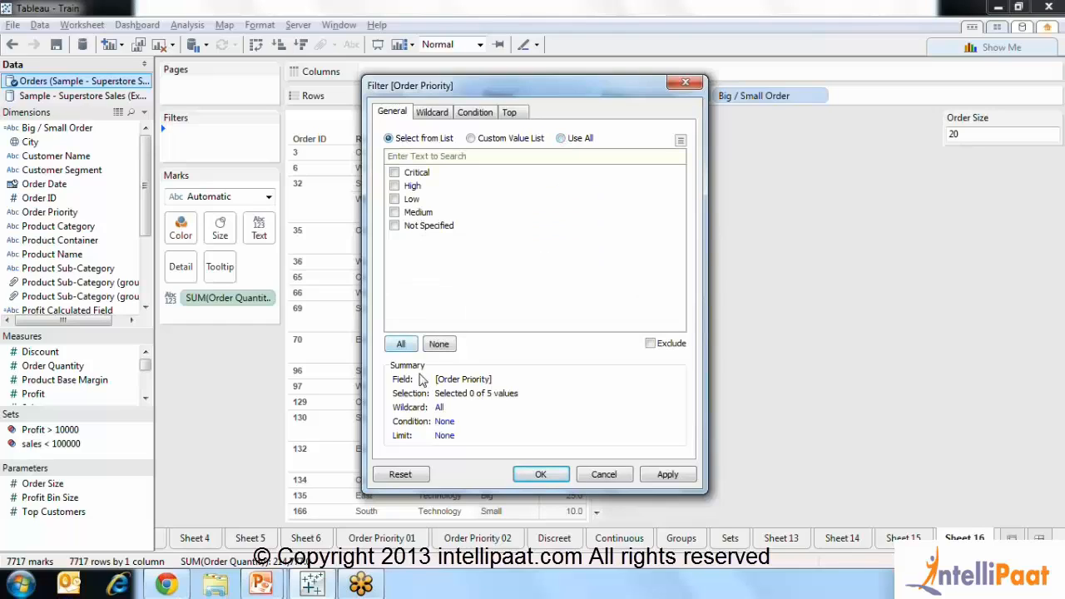
pyautogui.click(409, 345)
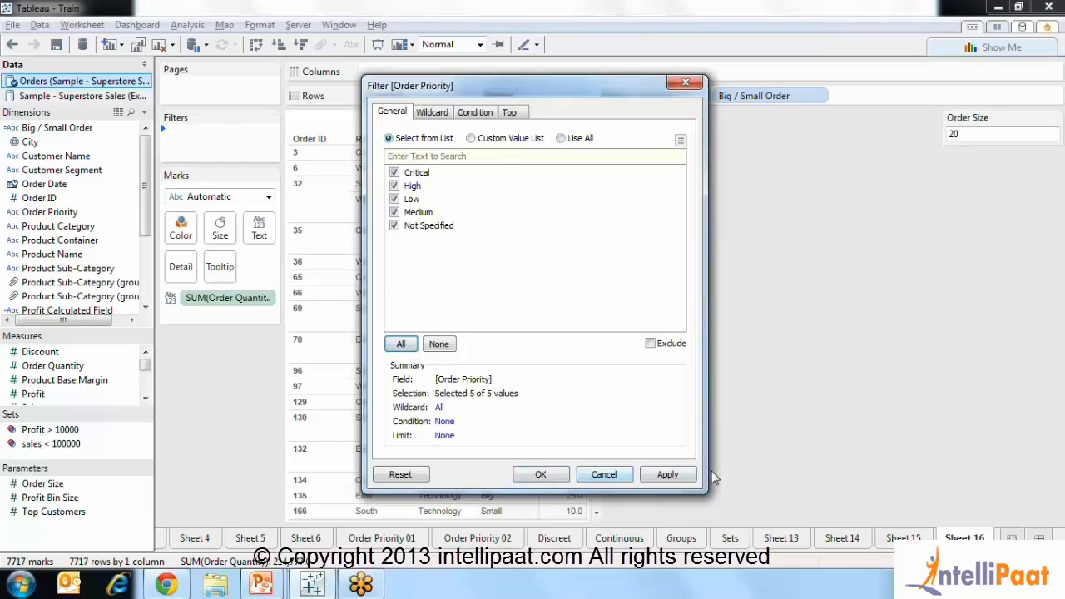
pyautogui.click(669, 477)
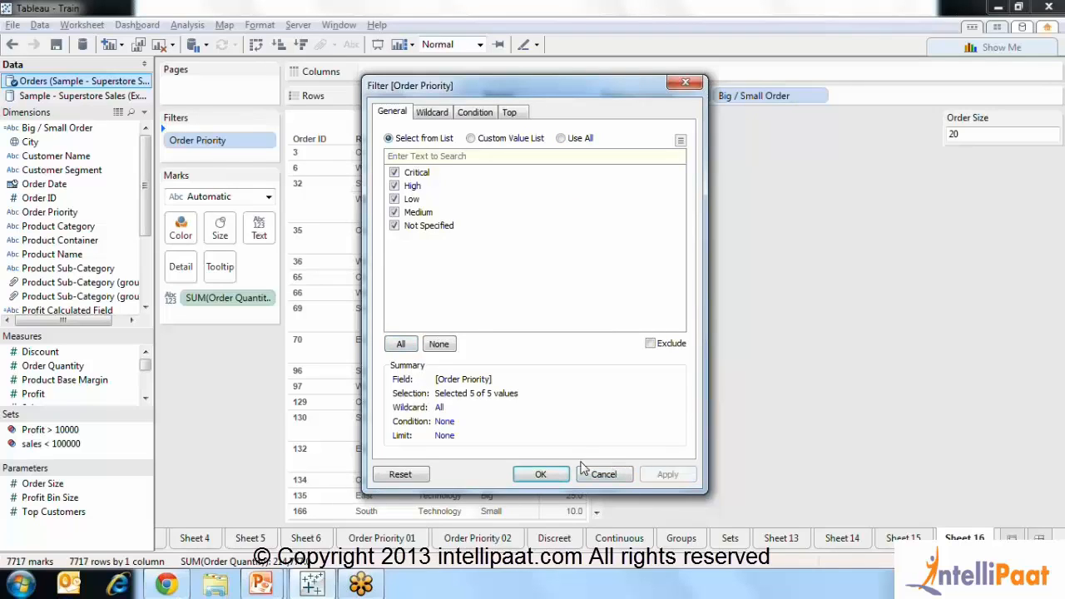
pyautogui.click(560, 474)
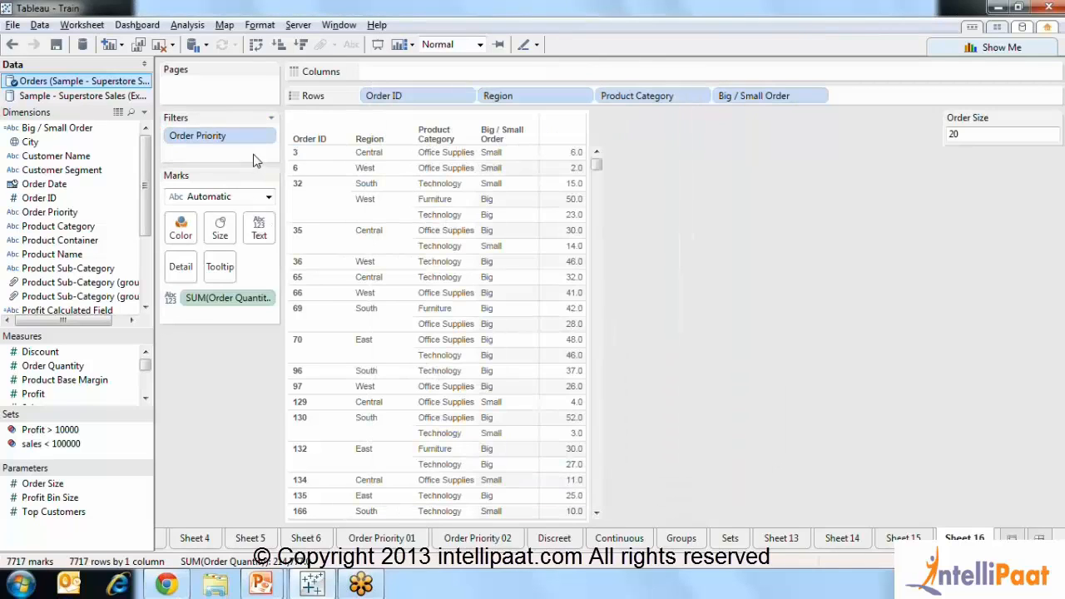
# Step: Review the Order Priority filter's settings and close them without changes
pyautogui.click(272, 136)
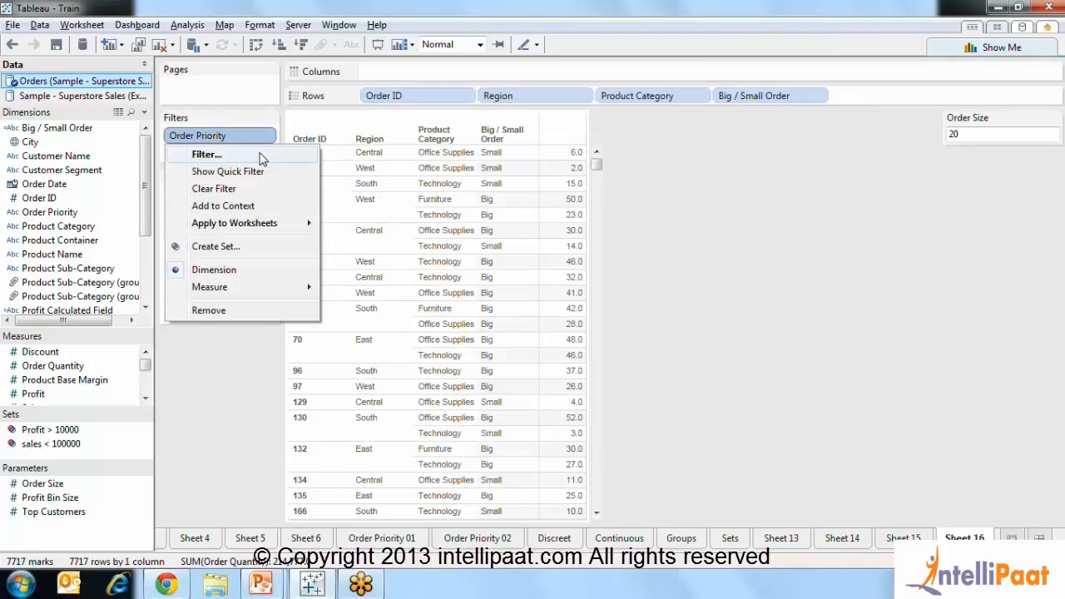
pyautogui.click(207, 155)
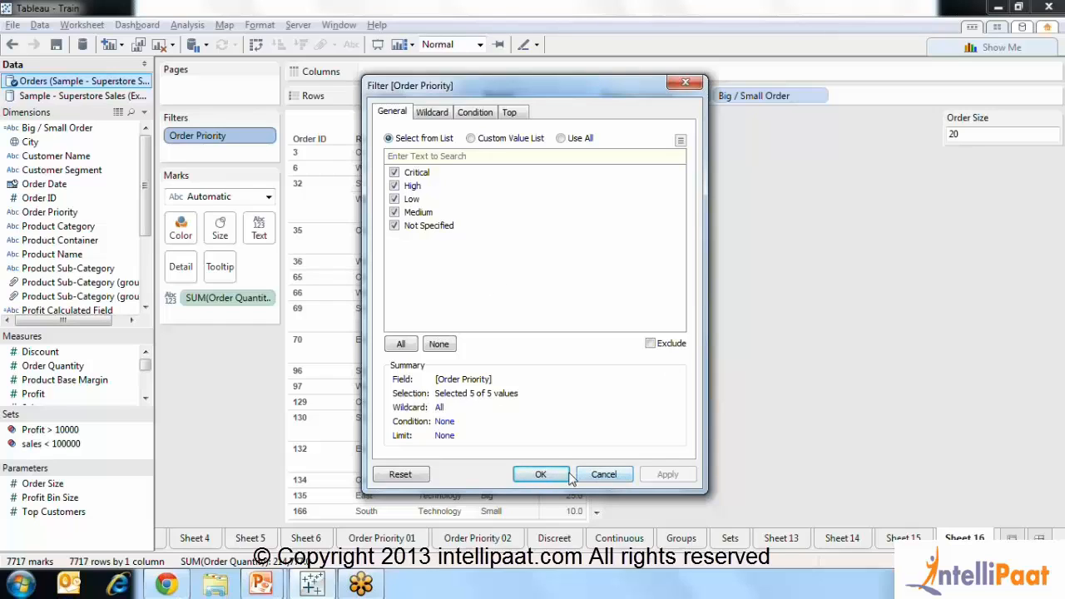
pyautogui.click(541, 474)
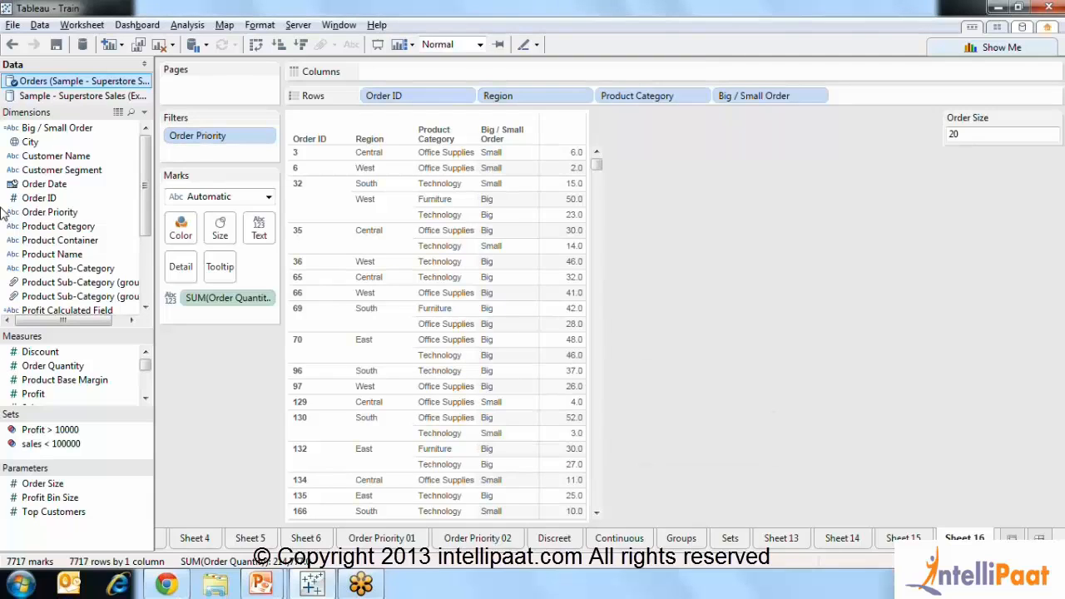
# Step: Create a string parameter from the Order Priority field, keeping the name Order Priority Parameter, its value list and current value Critical
pyautogui.click(50, 213)
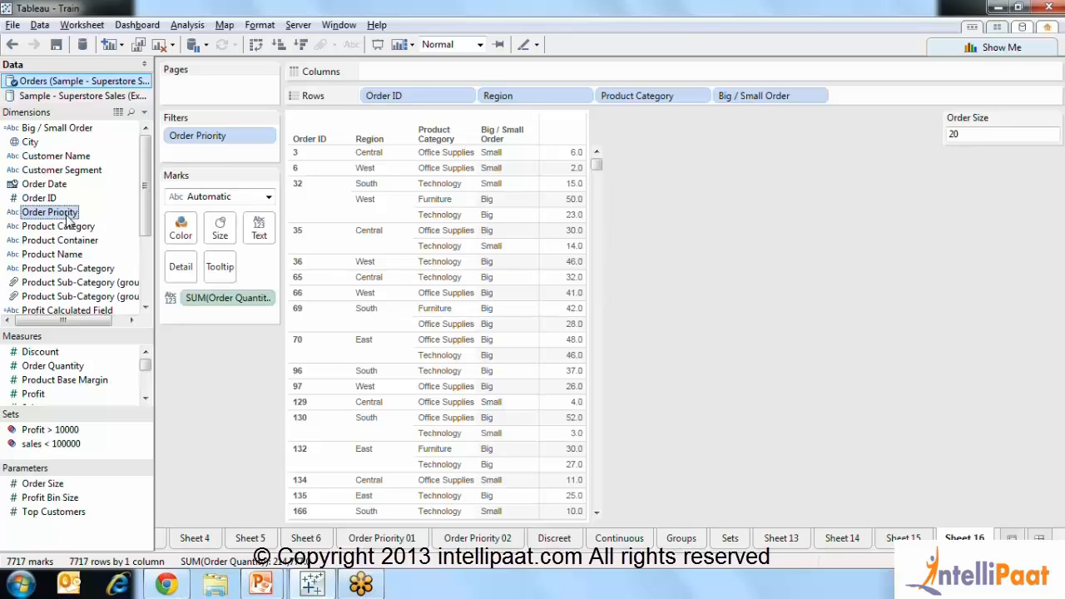
pyautogui.rightClick(69, 217)
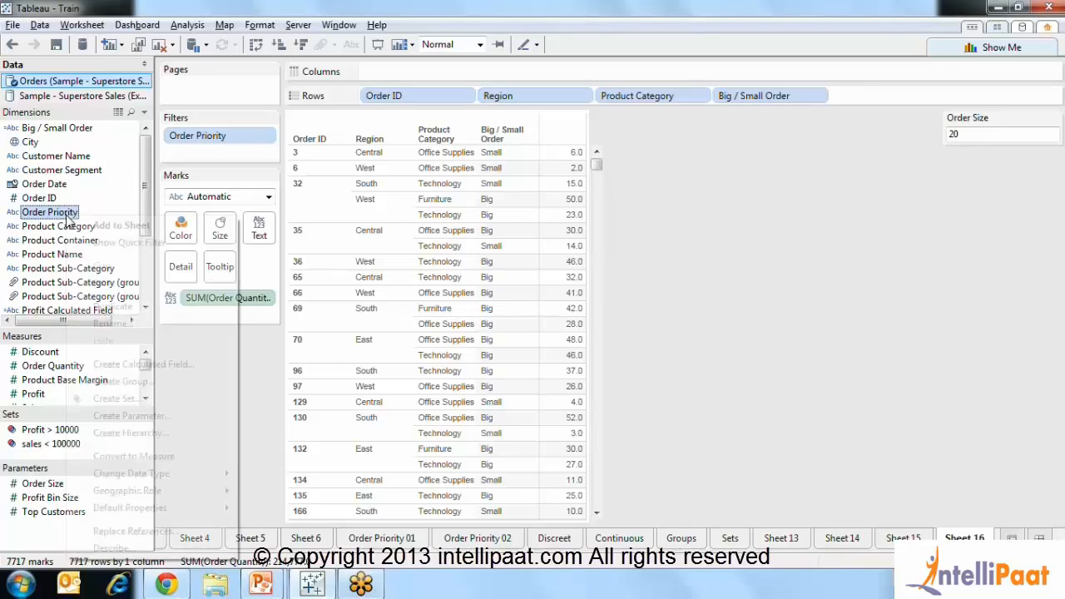
pyautogui.click(125, 416)
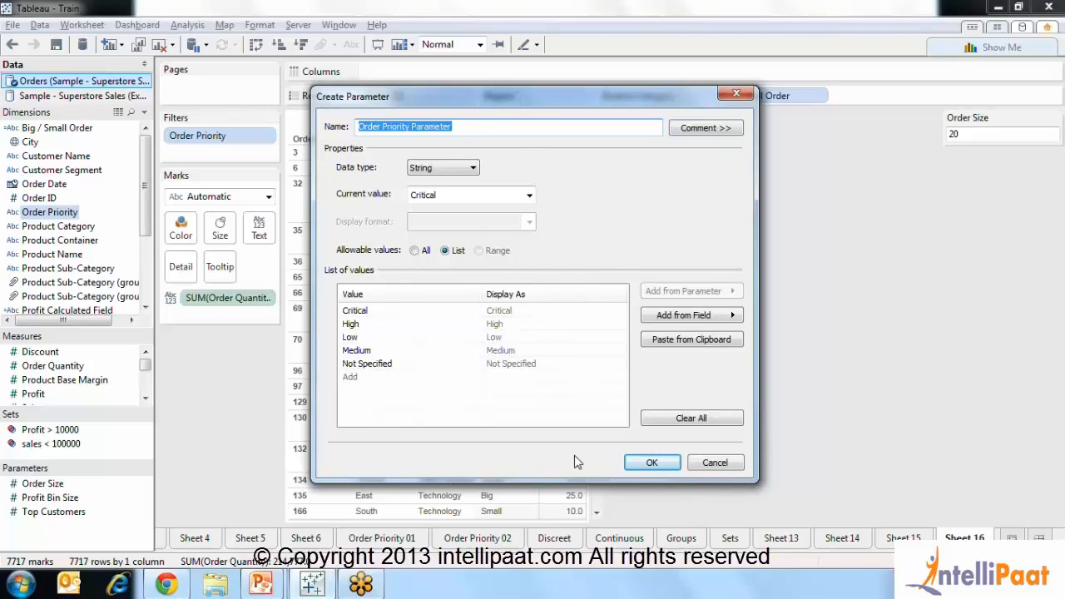
pyautogui.click(651, 462)
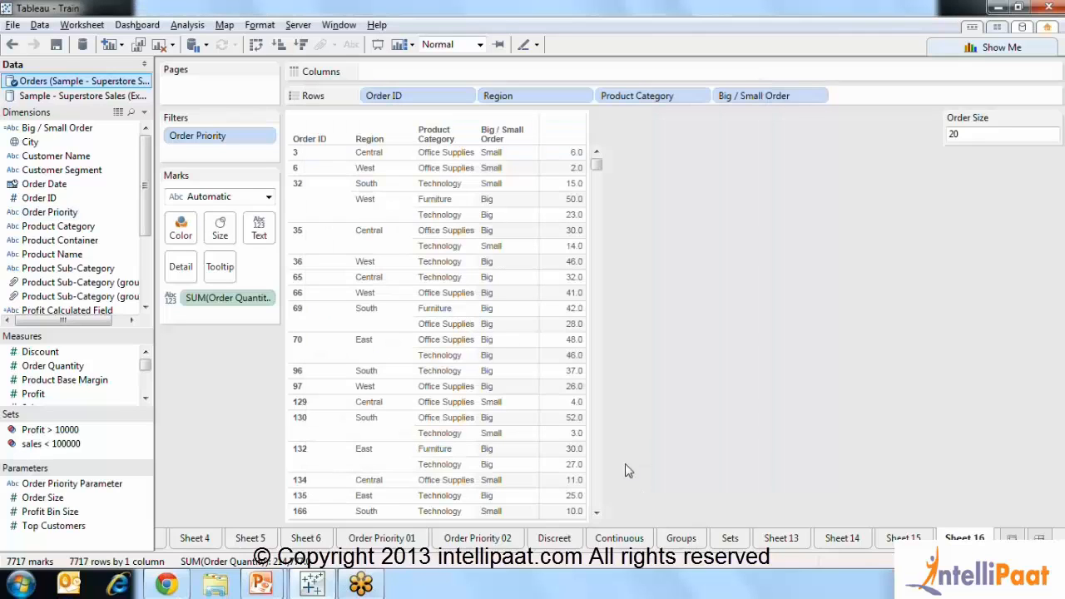
# Step: Edit the Order Priority filter and set its general selection to Use All
pyautogui.click(108, 490)
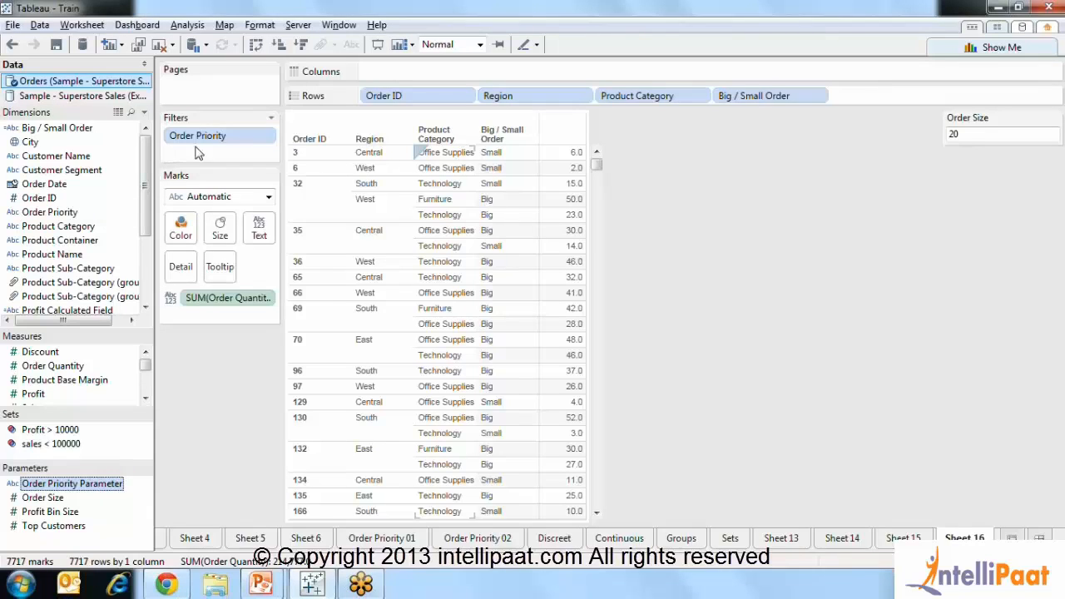
pyautogui.click(269, 136)
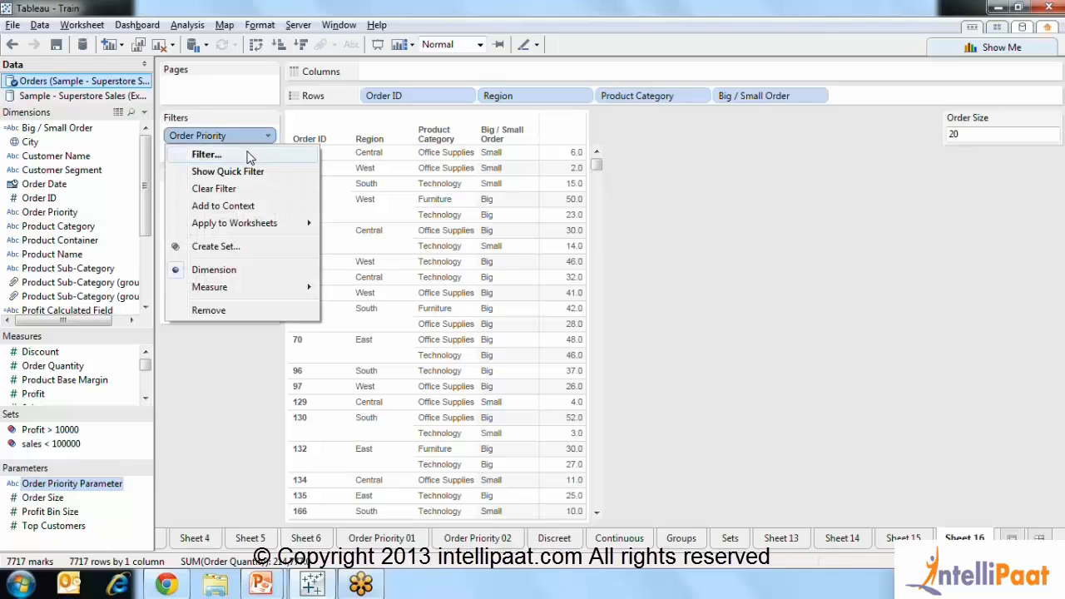
pyautogui.click(248, 158)
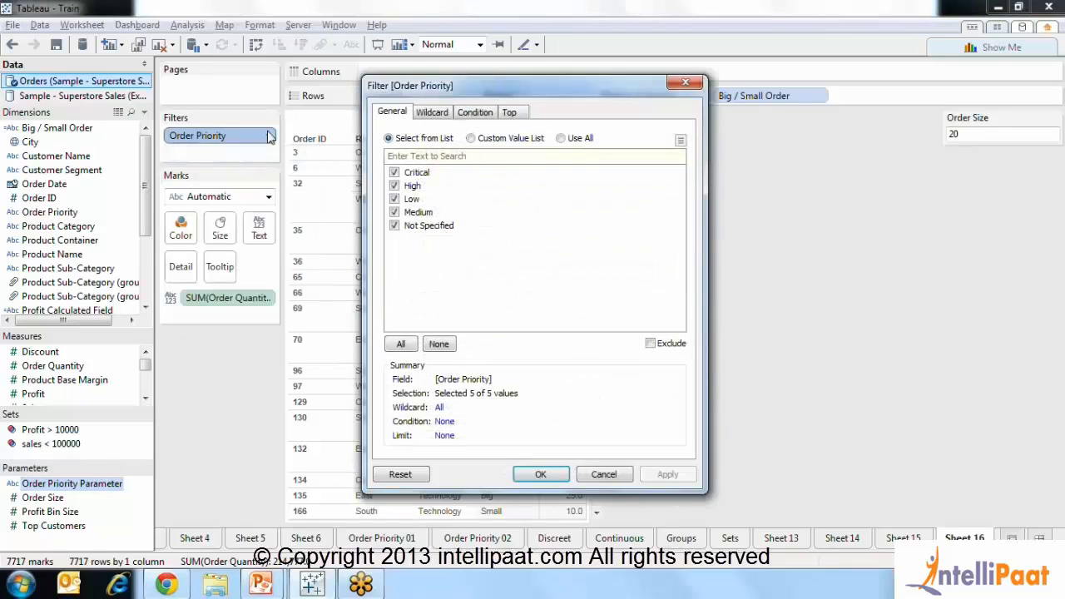
pyautogui.click(563, 139)
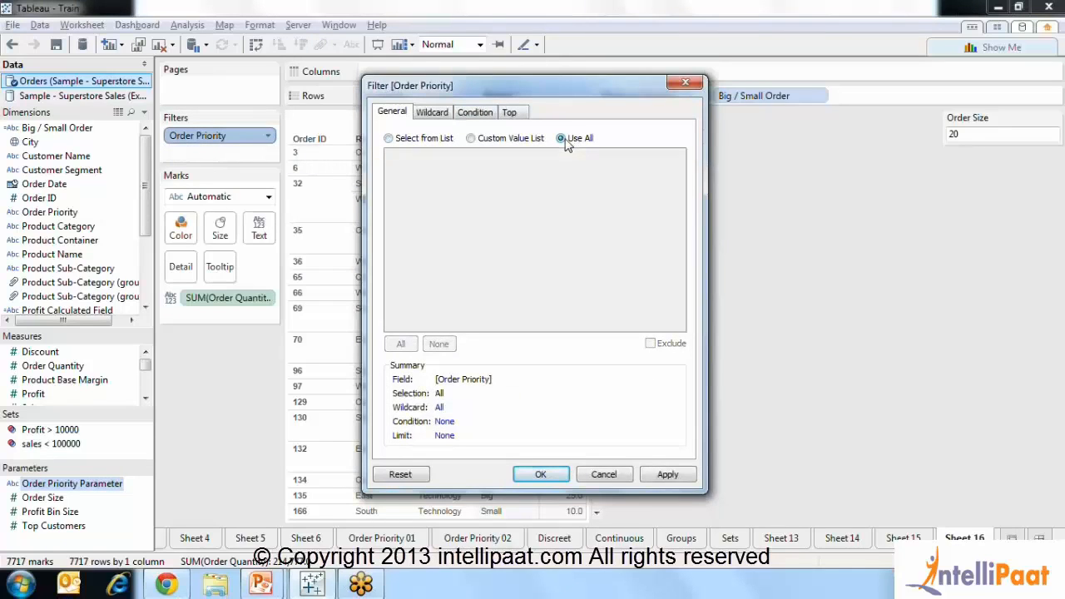
# Step: Set the Order Priority filter's condition to By Formula and open its formula for editing
pyautogui.click(473, 113)
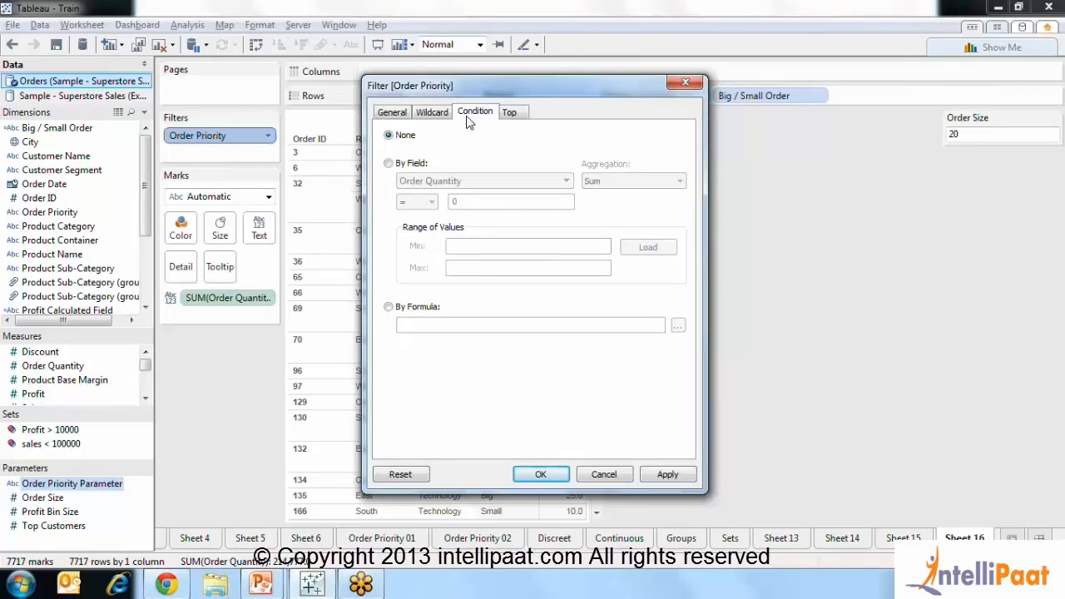
pyautogui.click(389, 164)
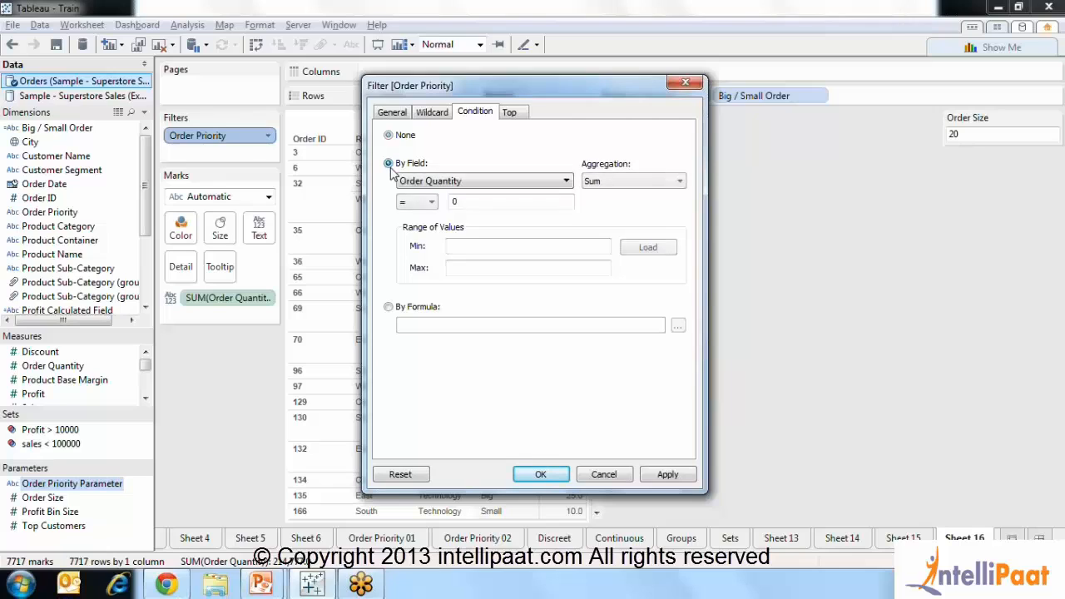
pyautogui.click(441, 185)
pyautogui.click(468, 155)
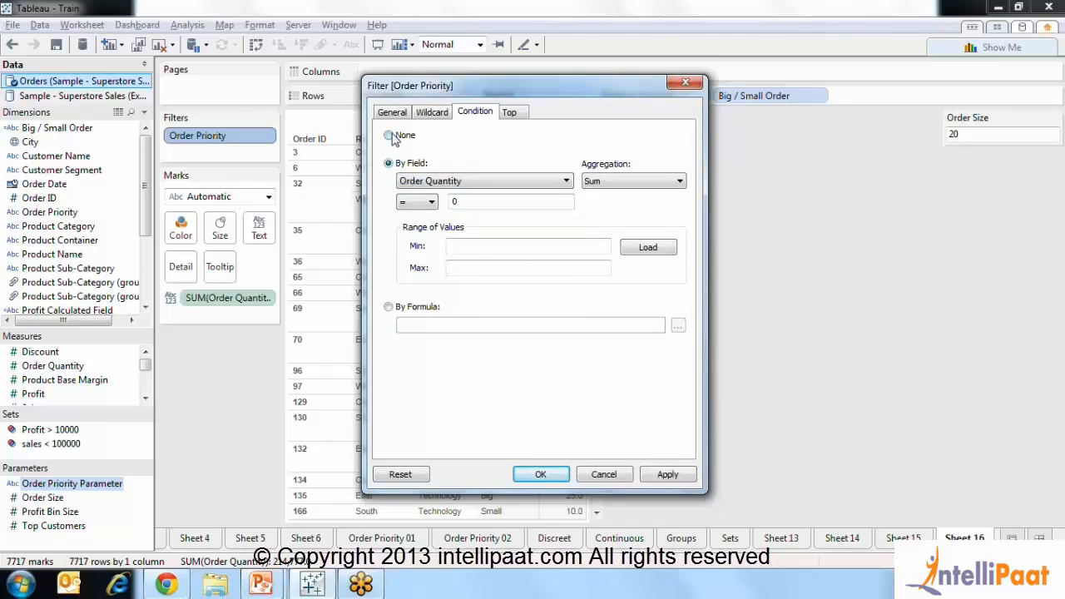
pyautogui.click(389, 308)
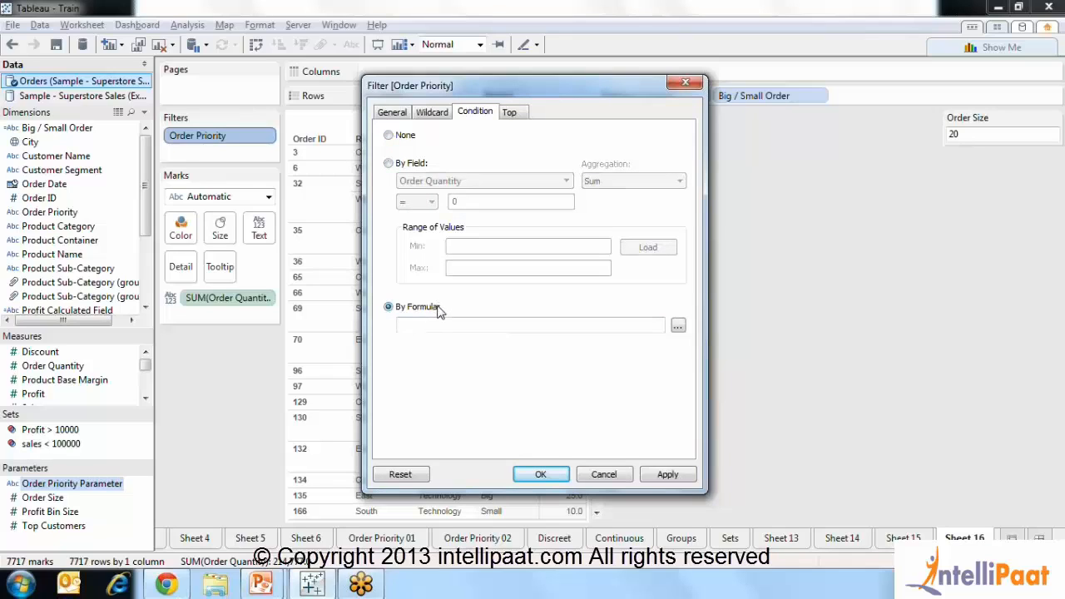
pyautogui.click(678, 327)
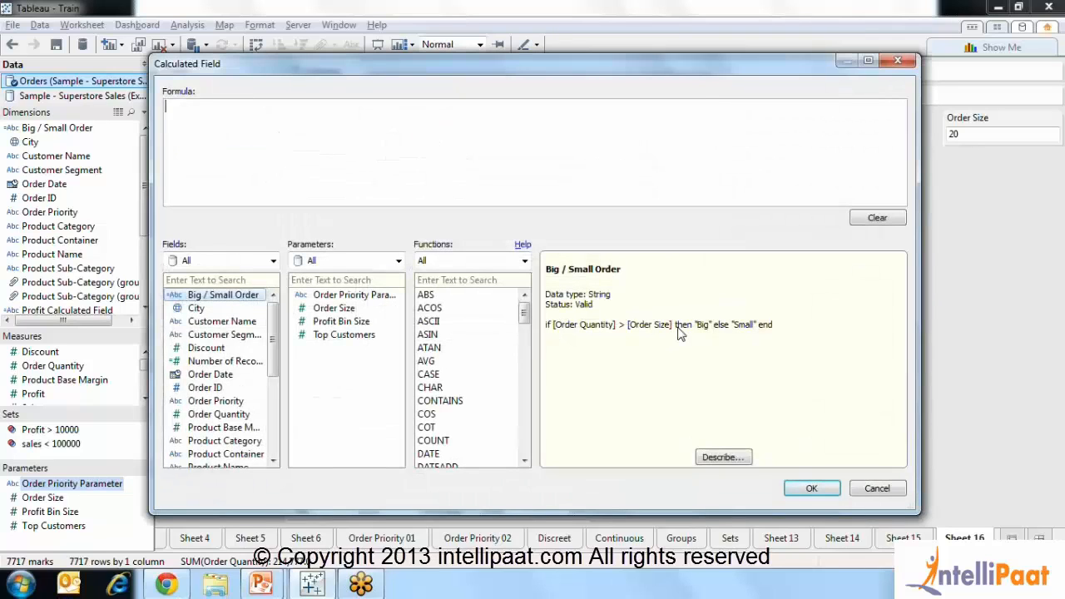
pyautogui.doubleClick(341, 297)
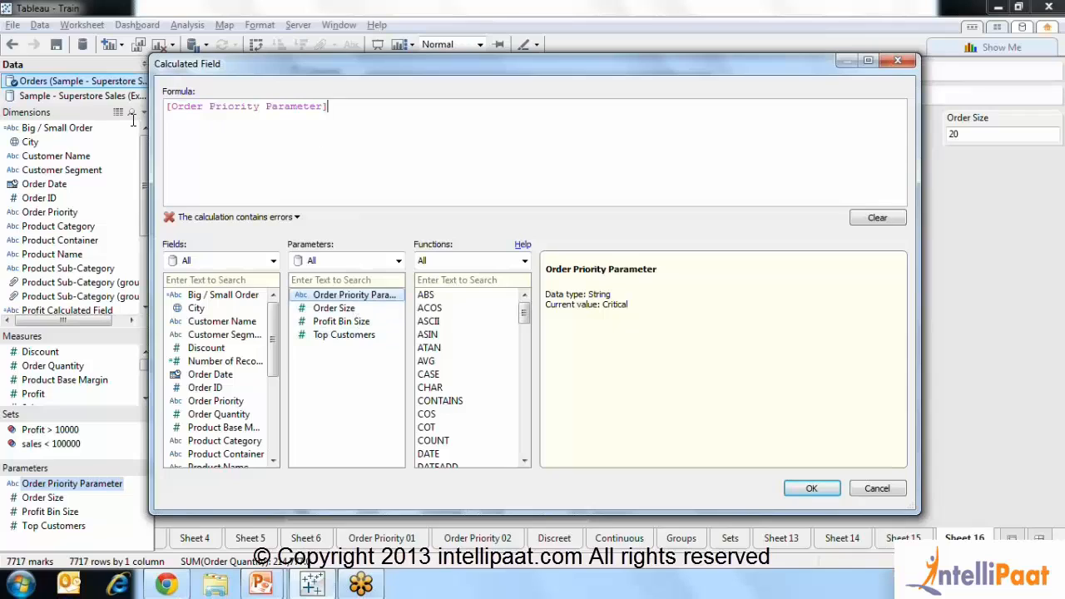
pyautogui.tripleClick(352, 113)
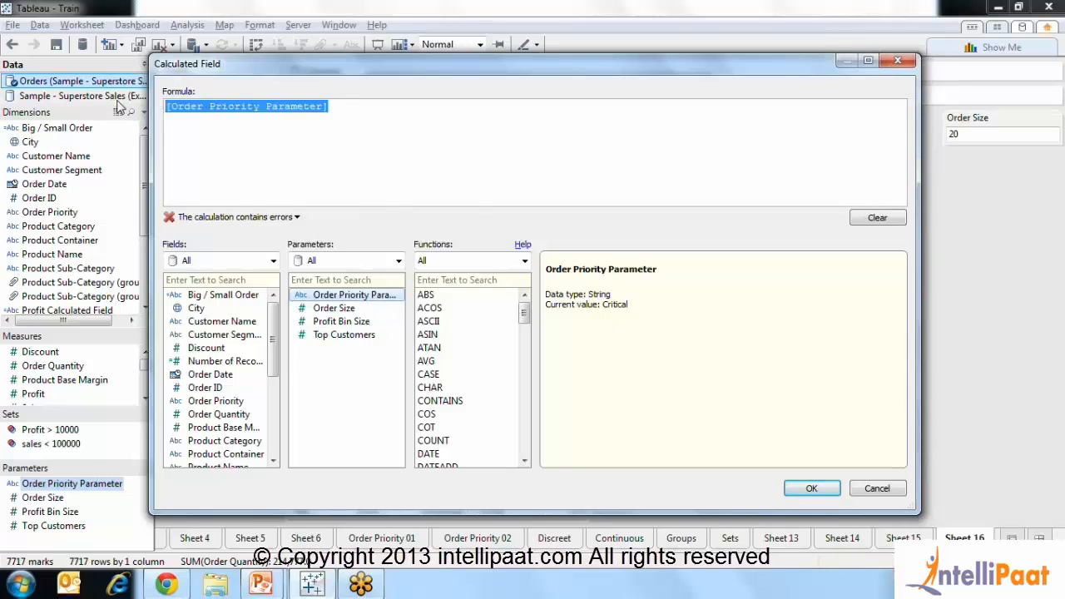
pyautogui.press('Delete')
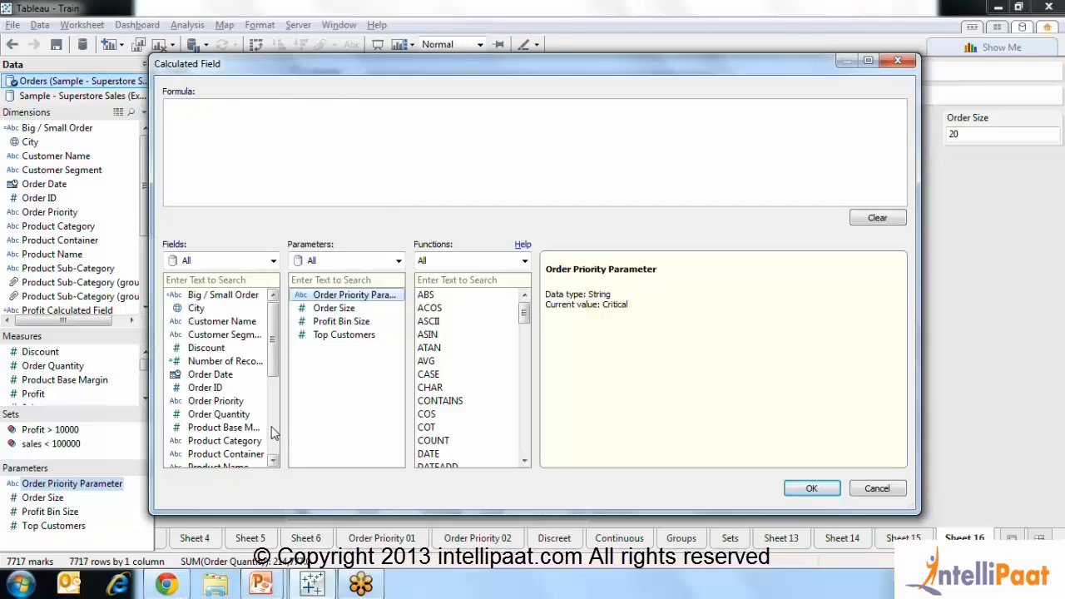
# Step: Enter the condition formula [Order Priority]=[Order Priority Parameter] and confirm the Order Priority filter
pyautogui.doubleClick(229, 403)
pyautogui.write('=')
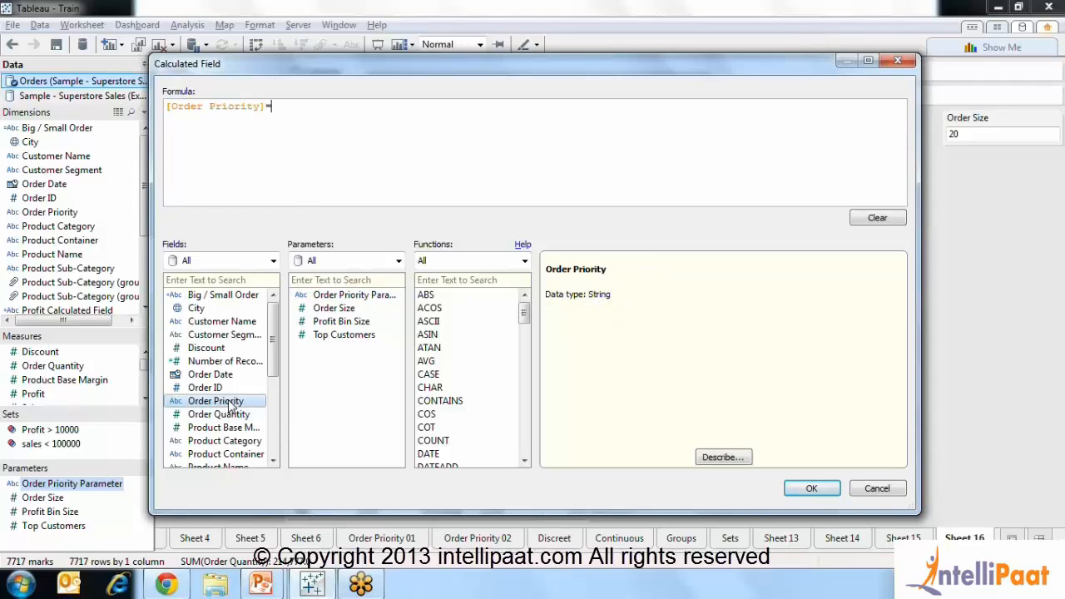
pyautogui.doubleClick(353, 297)
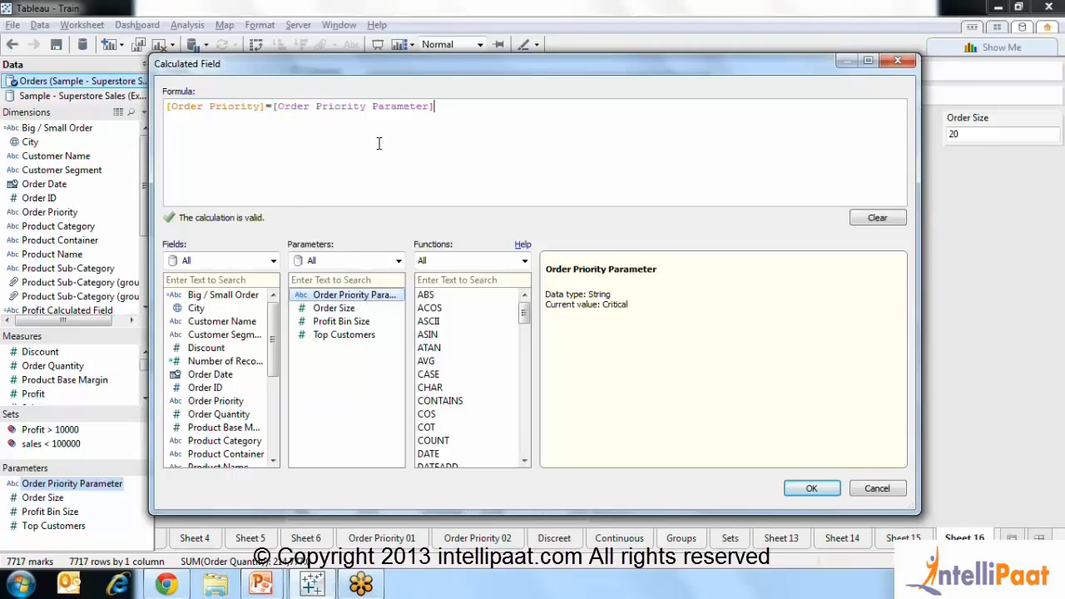
pyautogui.click(810, 487)
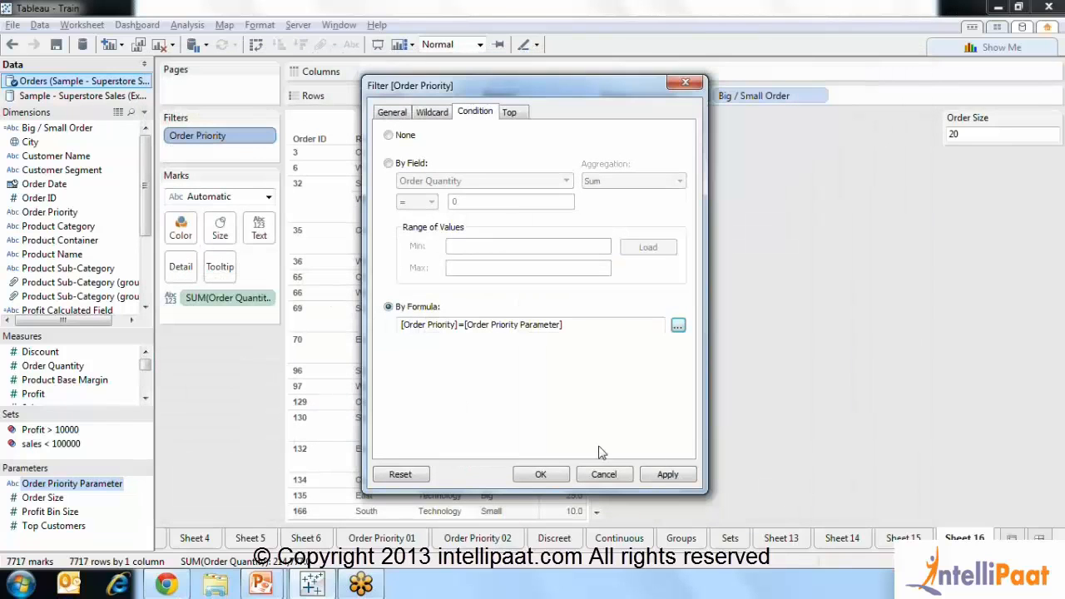
pyautogui.click(540, 475)
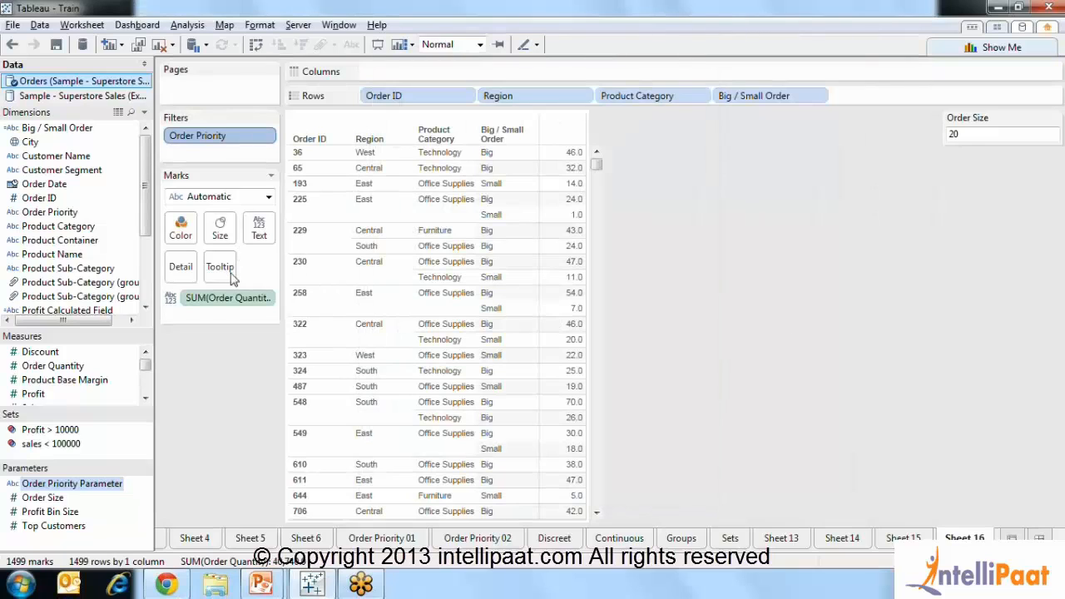
# Step: Show the control for Order Priority Parameter and add Order Priority to the rows between Region and Product Category
pyautogui.rightClick(70, 489)
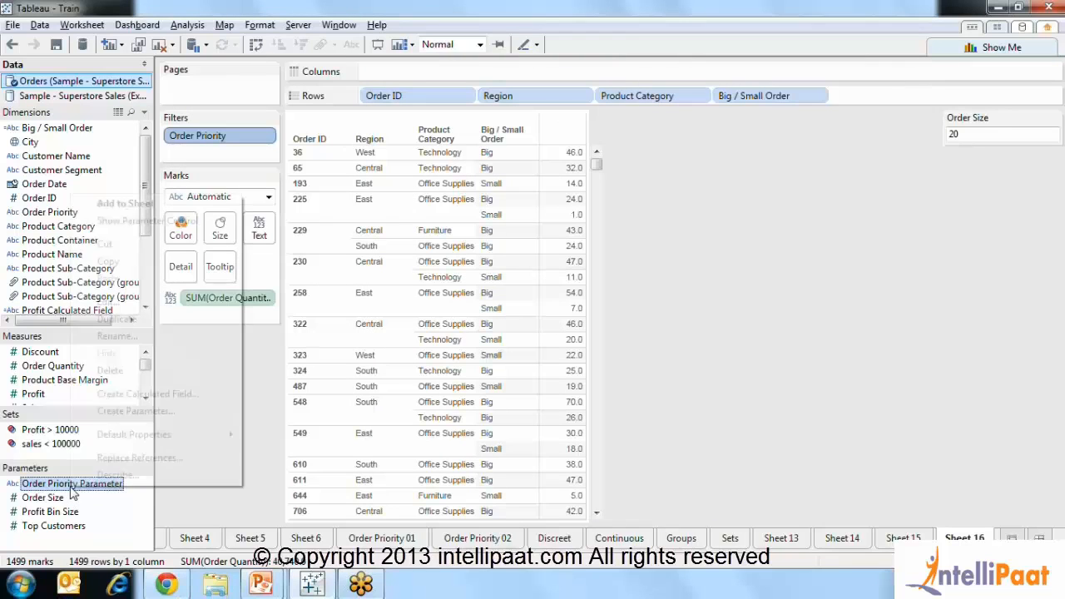
pyautogui.click(154, 221)
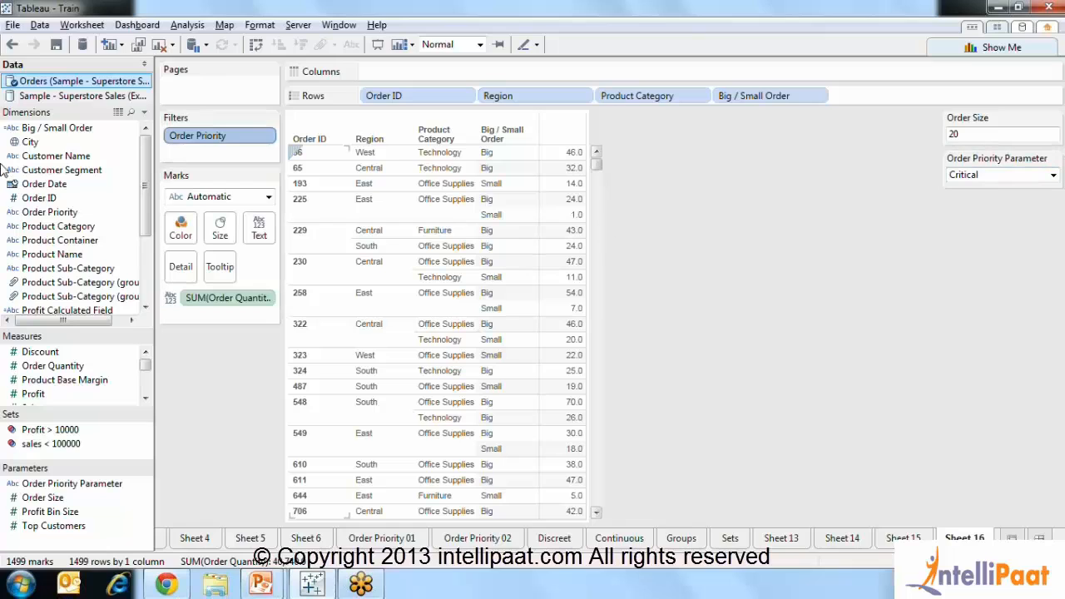
pyautogui.moveTo(50, 213); pyautogui.dragTo(600, 92)
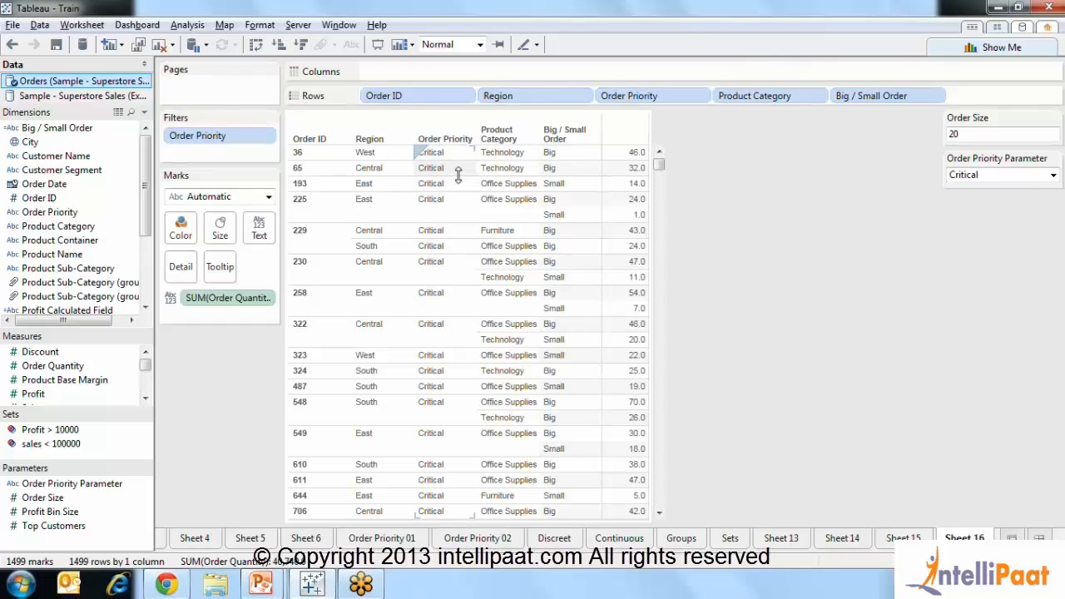
# Step: Examine the selectable values of the Order Priority Parameter control and the options of the Order Priority filter
pyautogui.click(1053, 175)
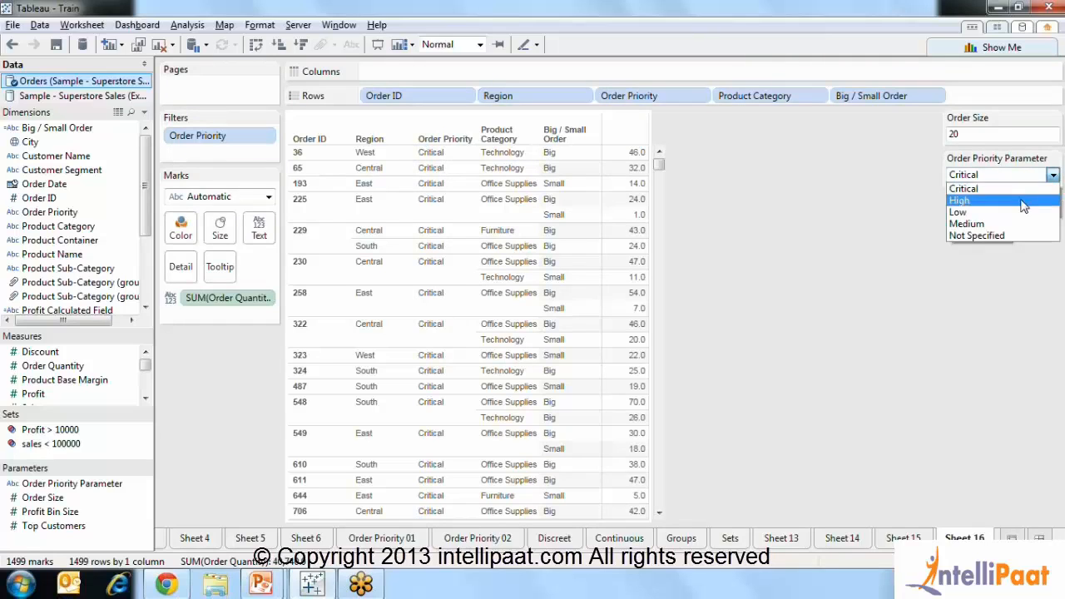
pyautogui.click(999, 169)
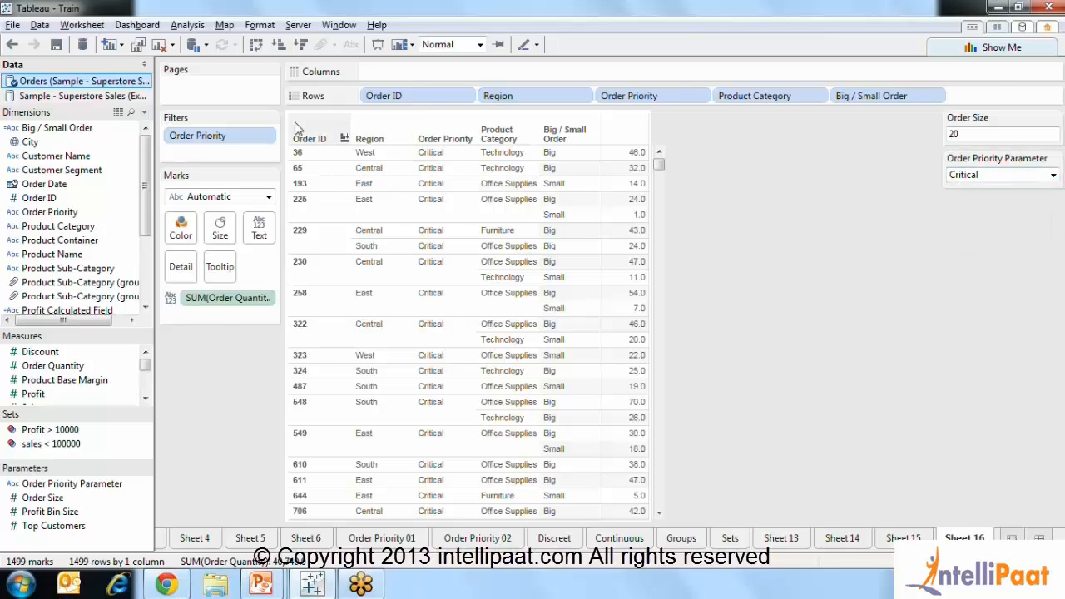
pyautogui.click(267, 138)
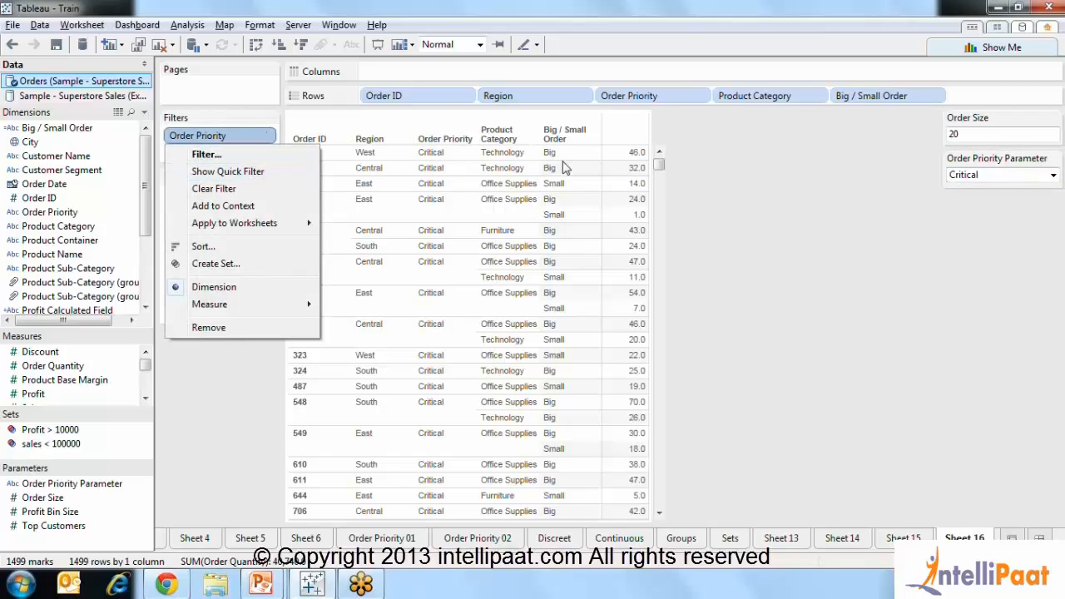
pyautogui.click(746, 198)
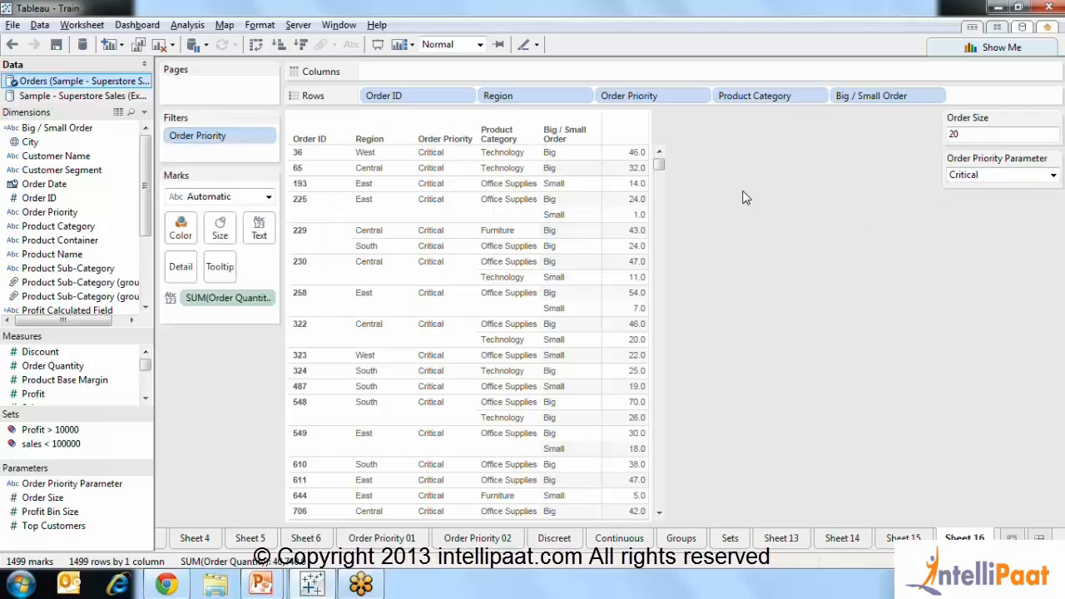
pyautogui.click(65, 485)
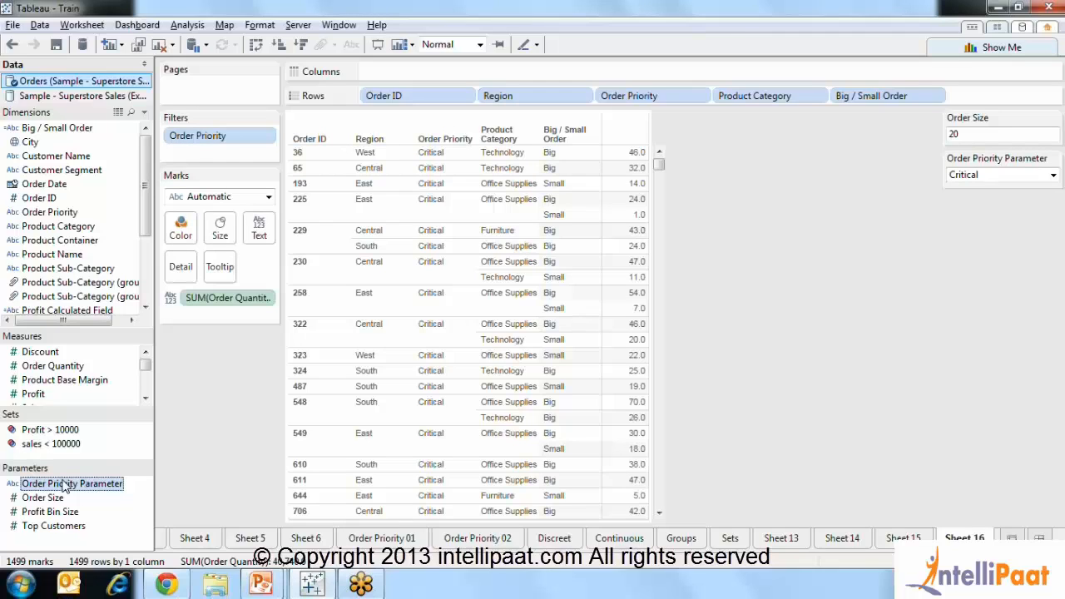
pyautogui.click(273, 153)
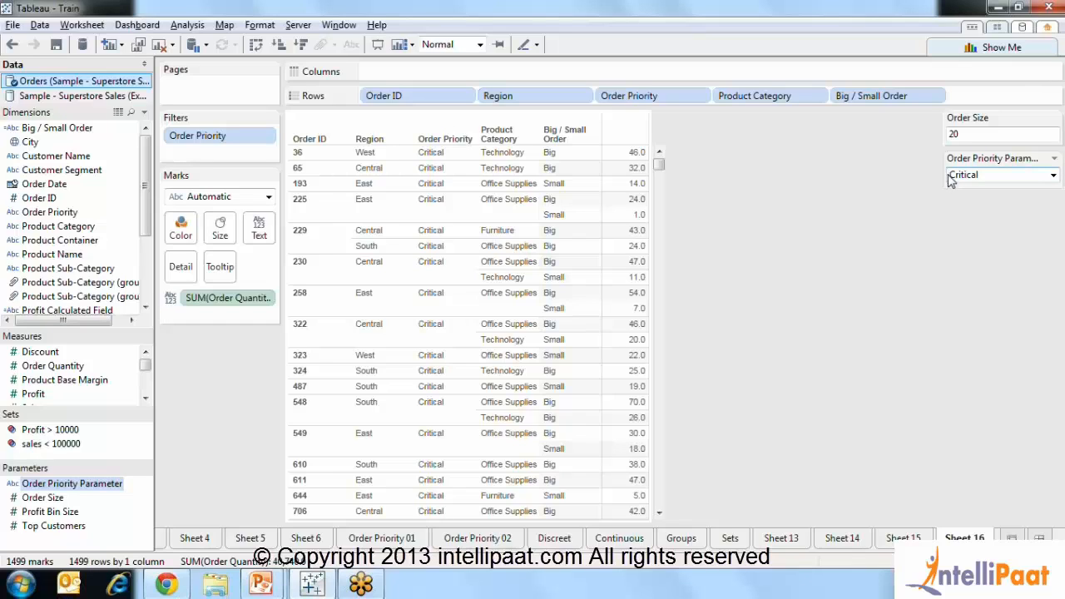
pyautogui.click(1054, 176)
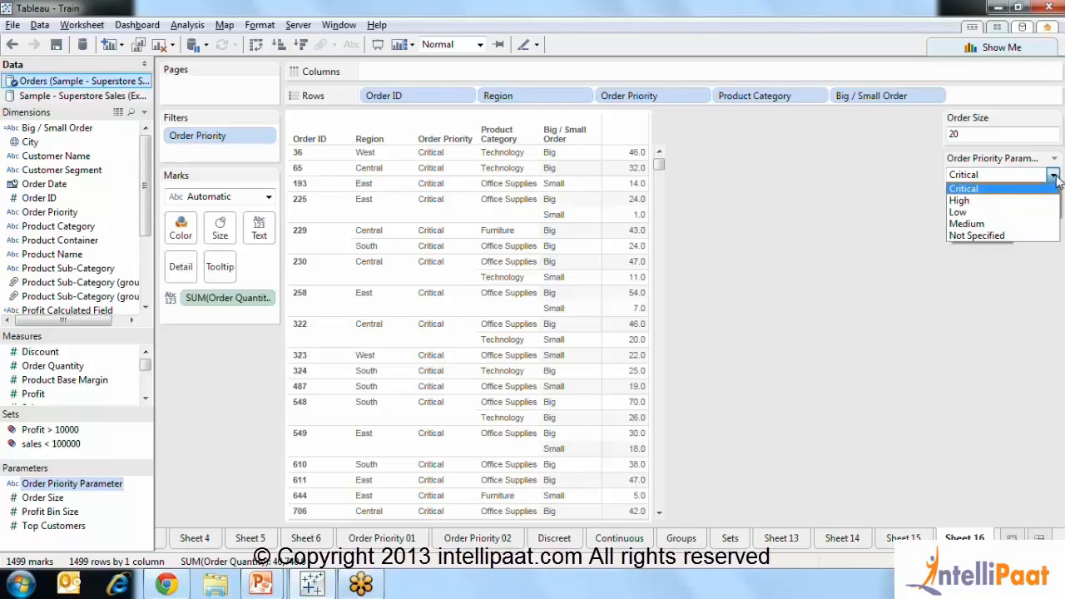
pyautogui.click(1055, 177)
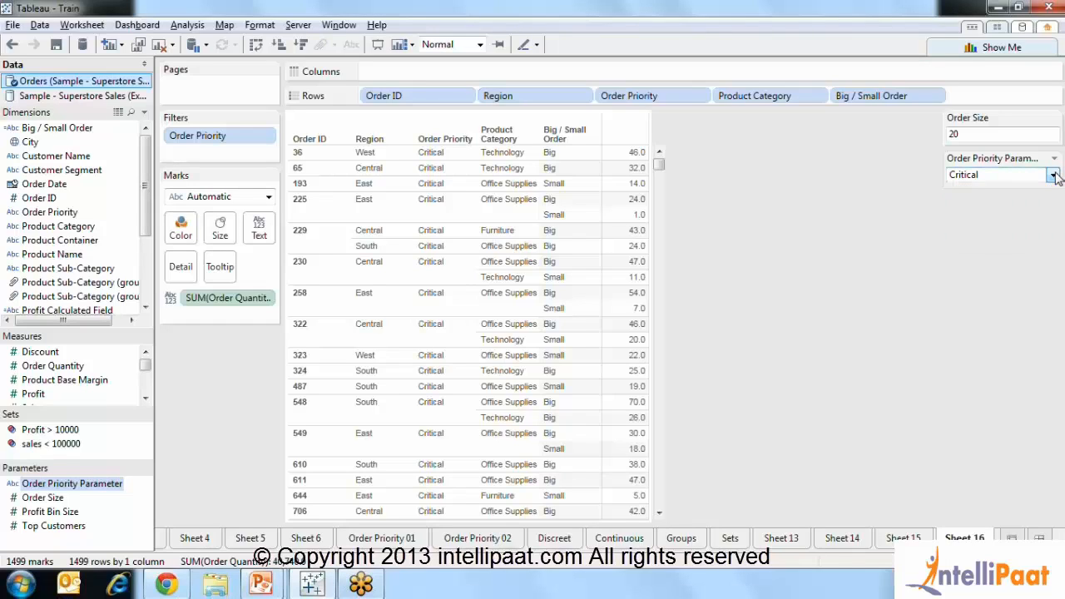
pyautogui.click(1054, 176)
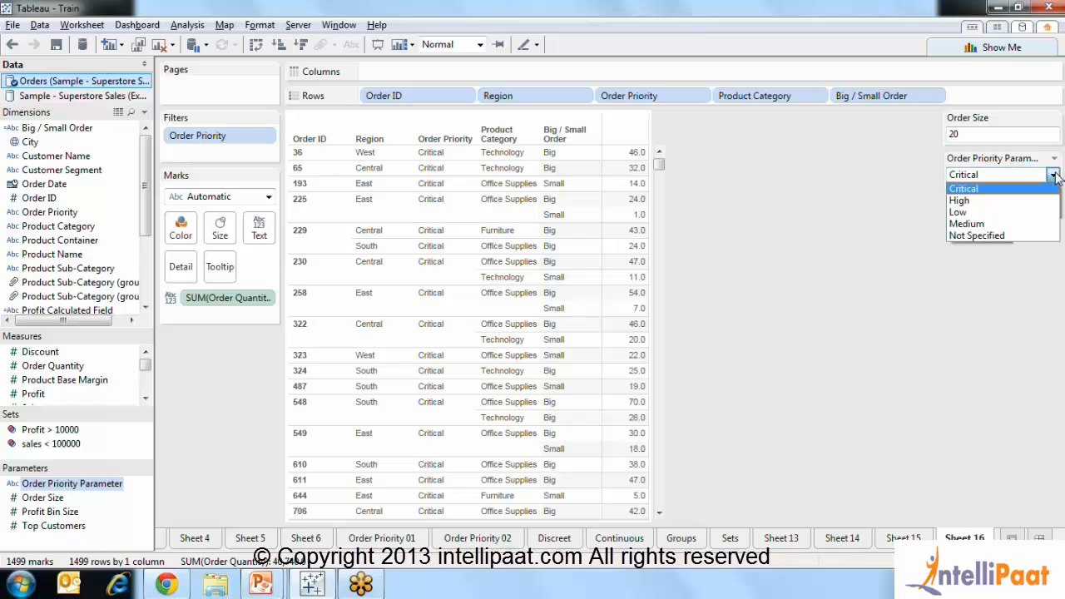
pyautogui.click(989, 161)
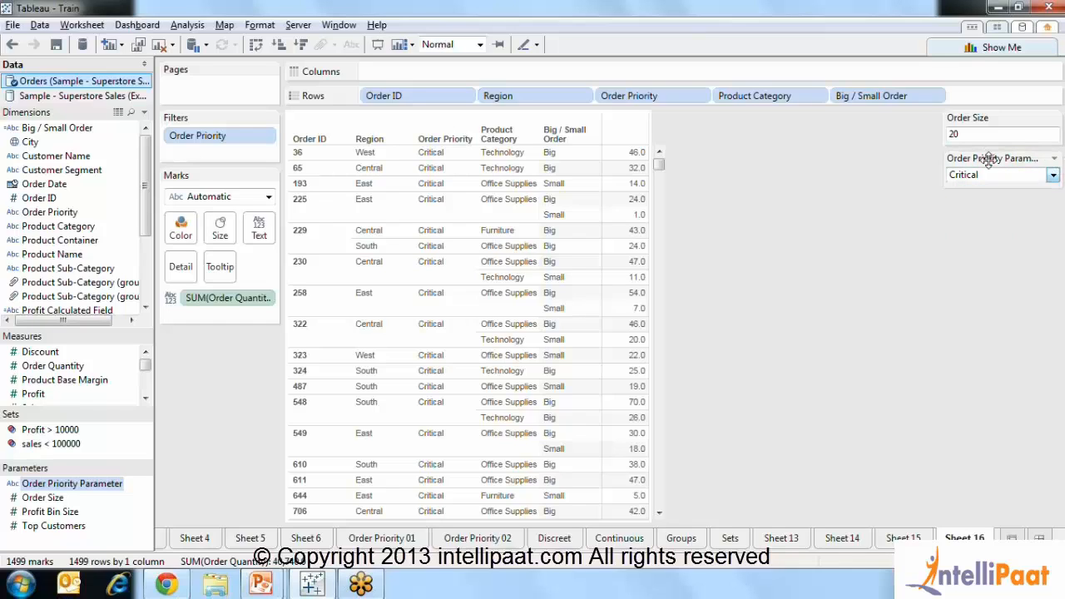
# Step: Switch the Order Priority Parameter control to Low, to Not Specified and back to Low
pyautogui.click(1053, 175)
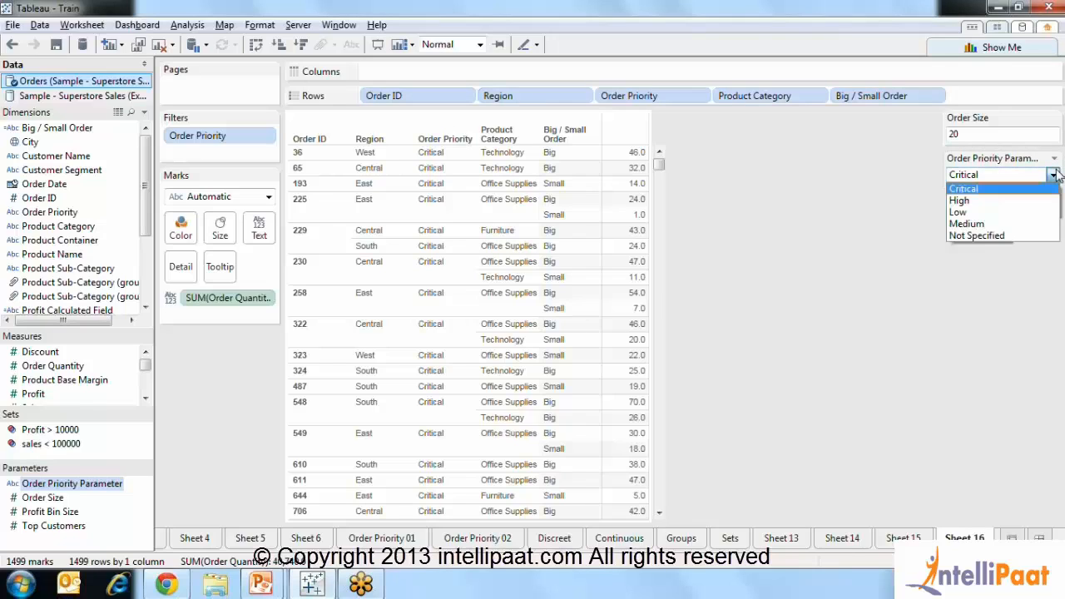
pyautogui.click(1004, 218)
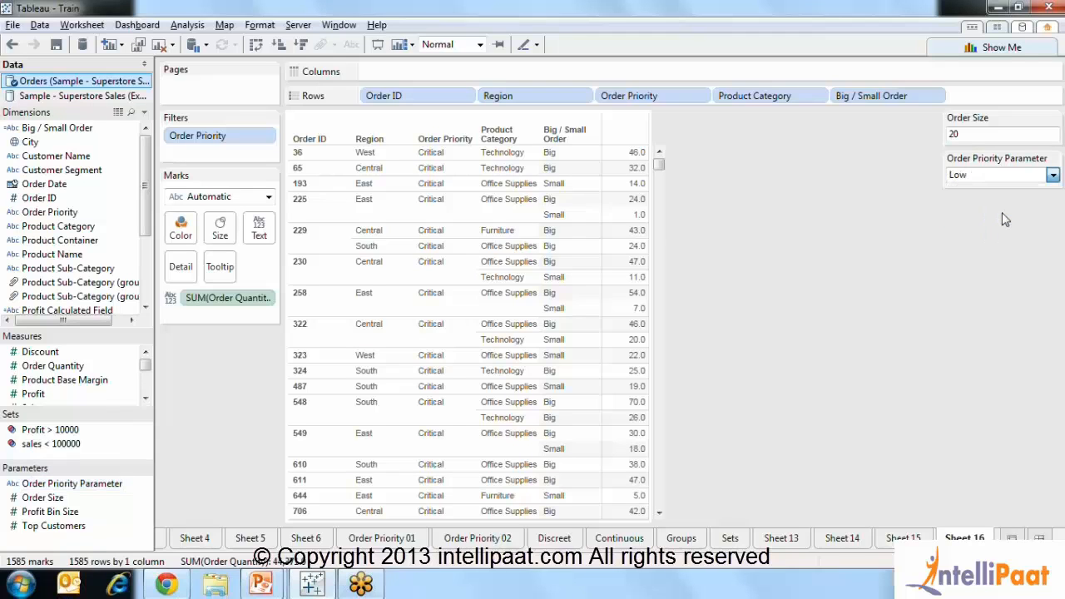
pyautogui.click(1003, 176)
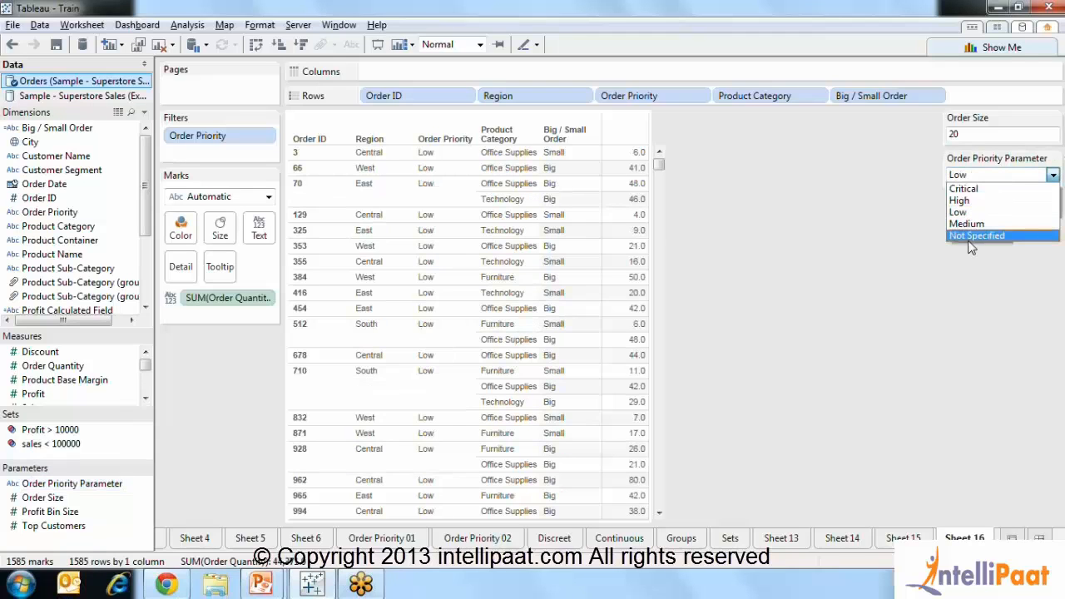
pyautogui.click(973, 237)
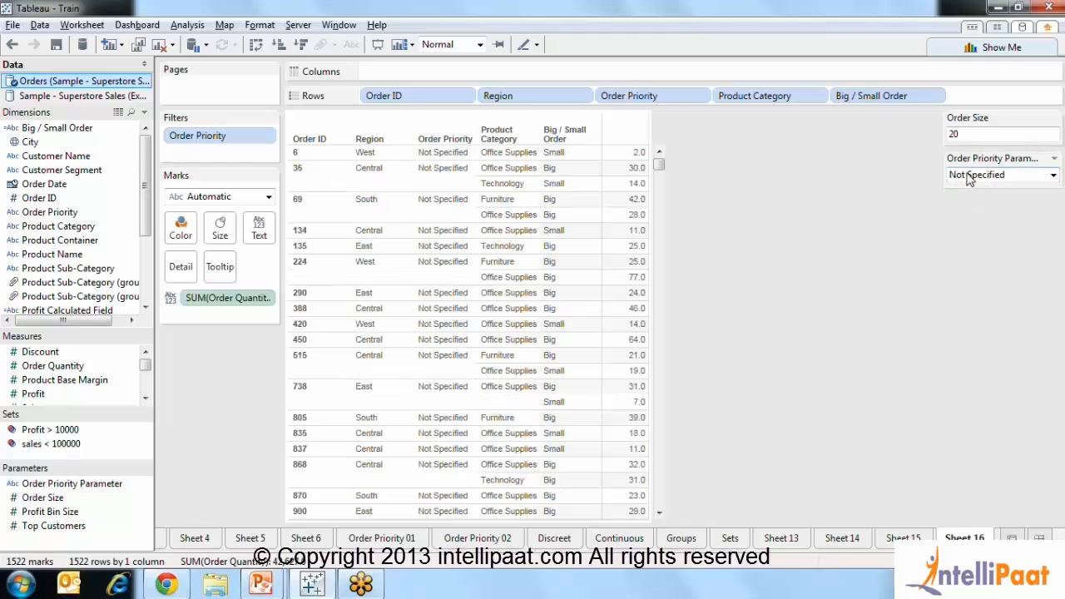
pyautogui.click(972, 177)
pyautogui.click(962, 214)
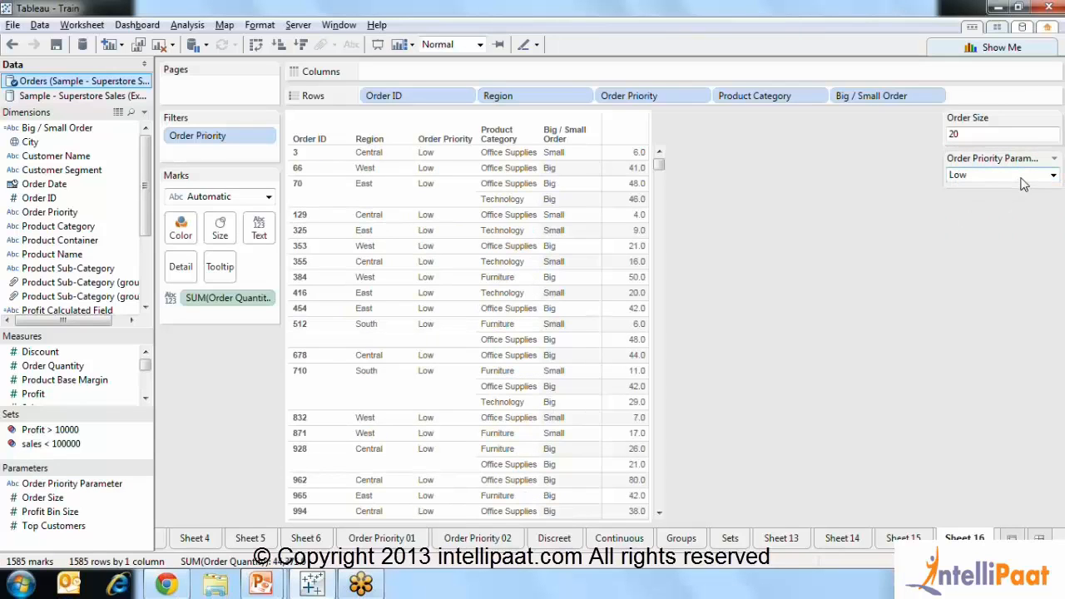
pyautogui.click(1053, 176)
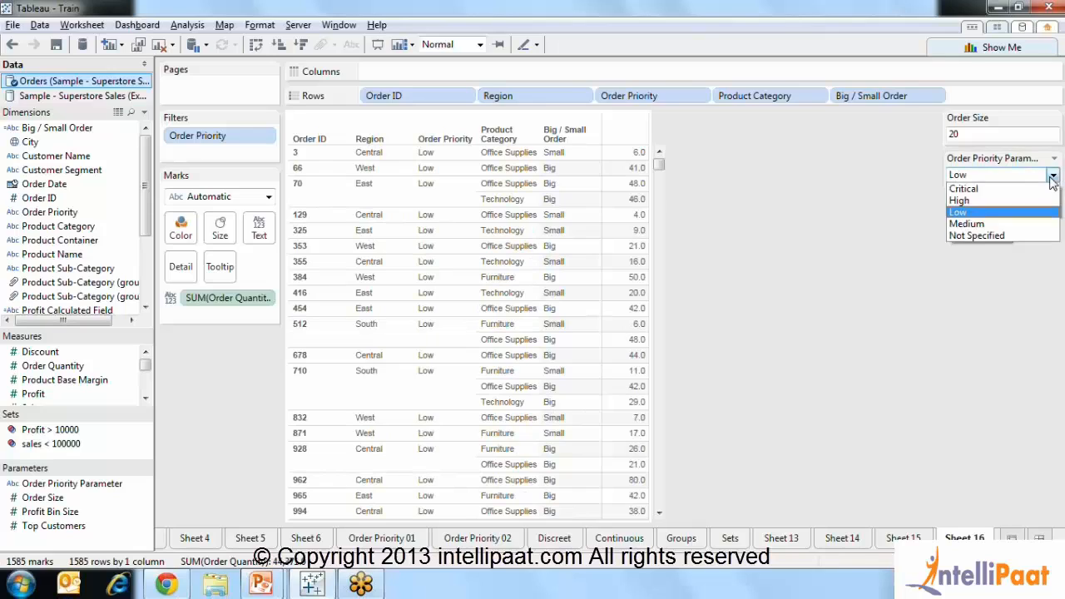
pyautogui.click(1002, 163)
pyautogui.click(1054, 160)
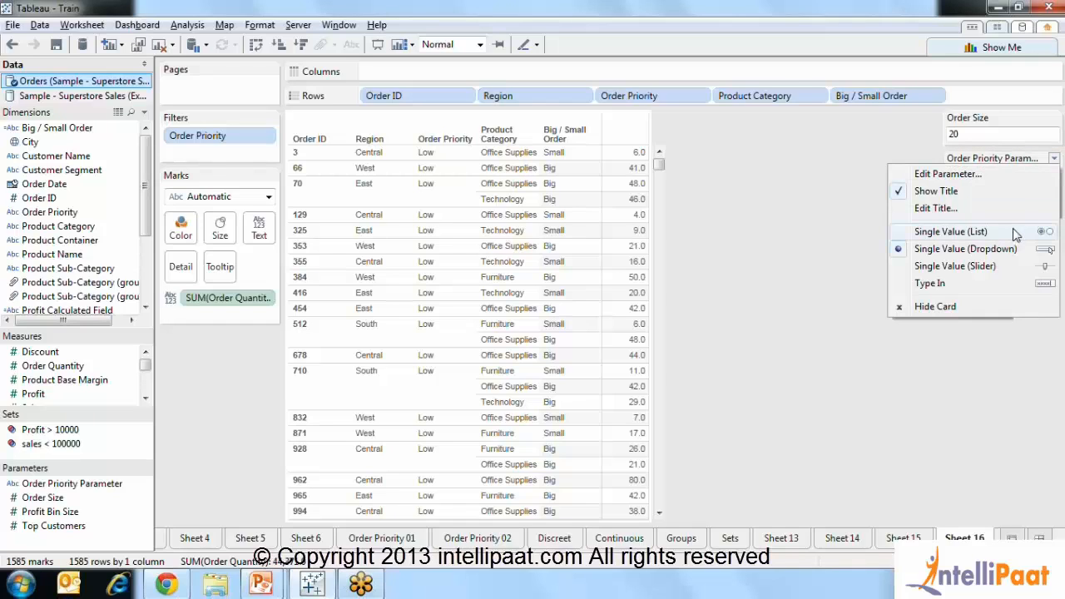
pyautogui.click(788, 245)
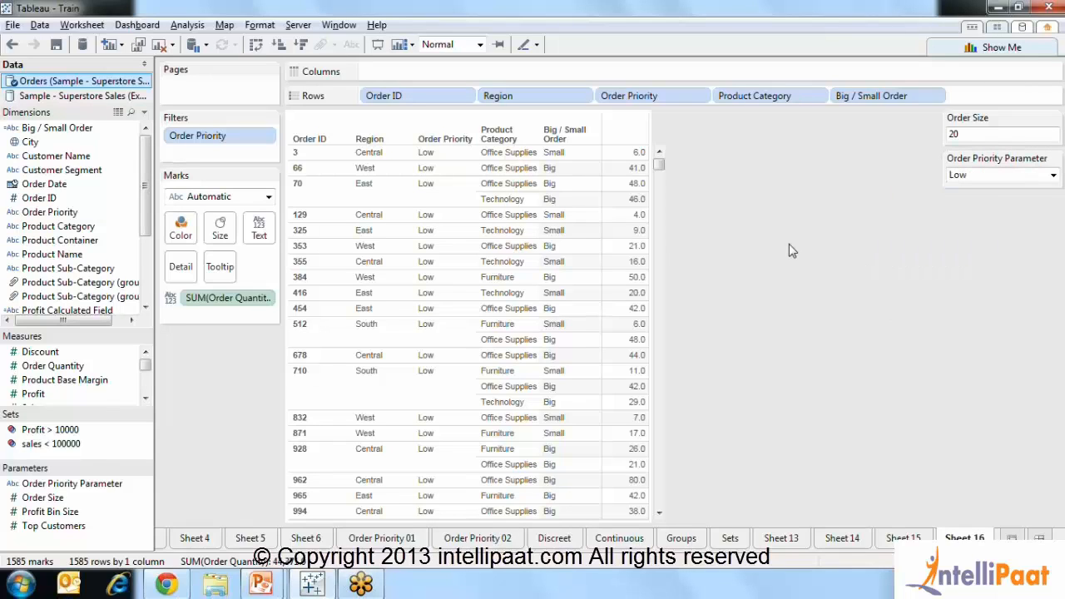
# Step: Edit Order Priority Parameter, adding the value All and moving it to the start of its list of values
pyautogui.moveTo(1052, 175)
pyautogui.click(109, 487)
pyautogui.rightClick(113, 491)
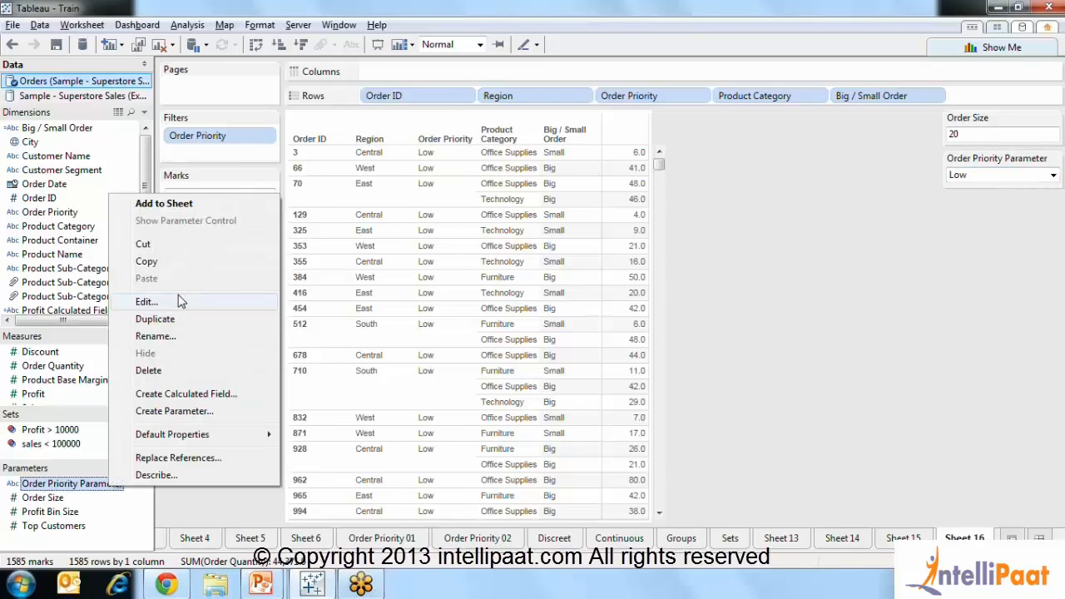
pyautogui.click(150, 302)
pyautogui.click(381, 377)
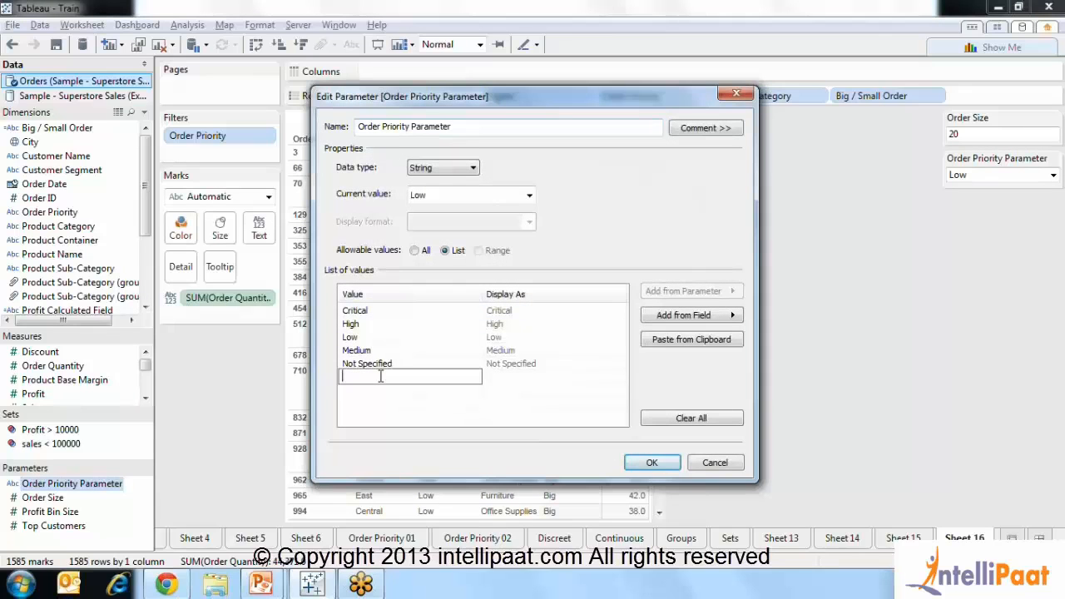
pyautogui.write('All')
pyautogui.press('Tab')
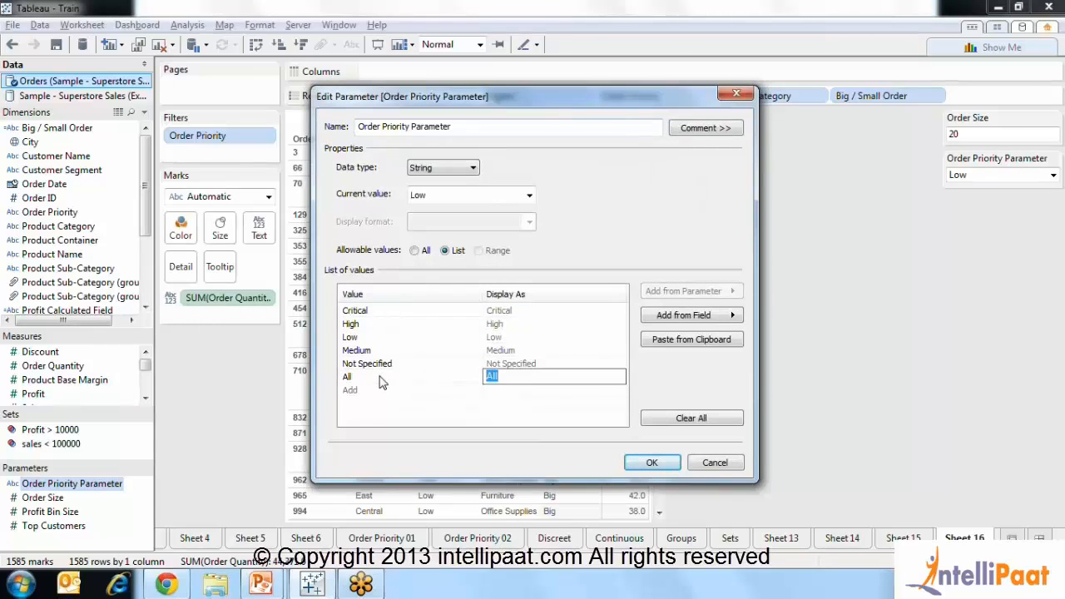
pyautogui.moveTo(379, 381); pyautogui.dragTo(363, 309)
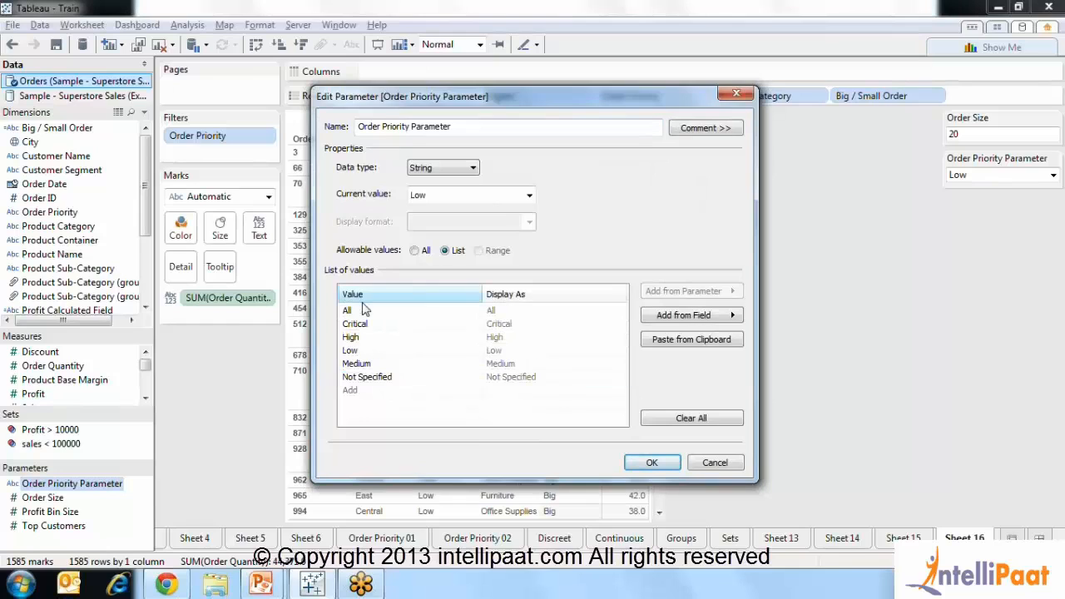
# Step: Set the current value of Order Priority Parameter to All and confirm the parameter changes
pyautogui.click(529, 197)
pyautogui.click(522, 210)
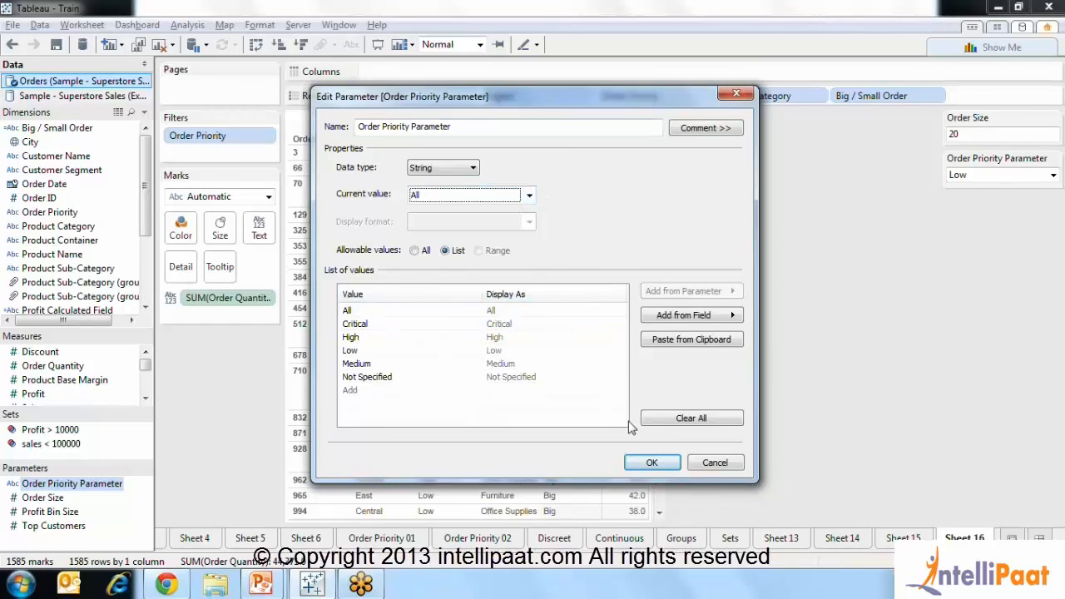
pyautogui.click(651, 462)
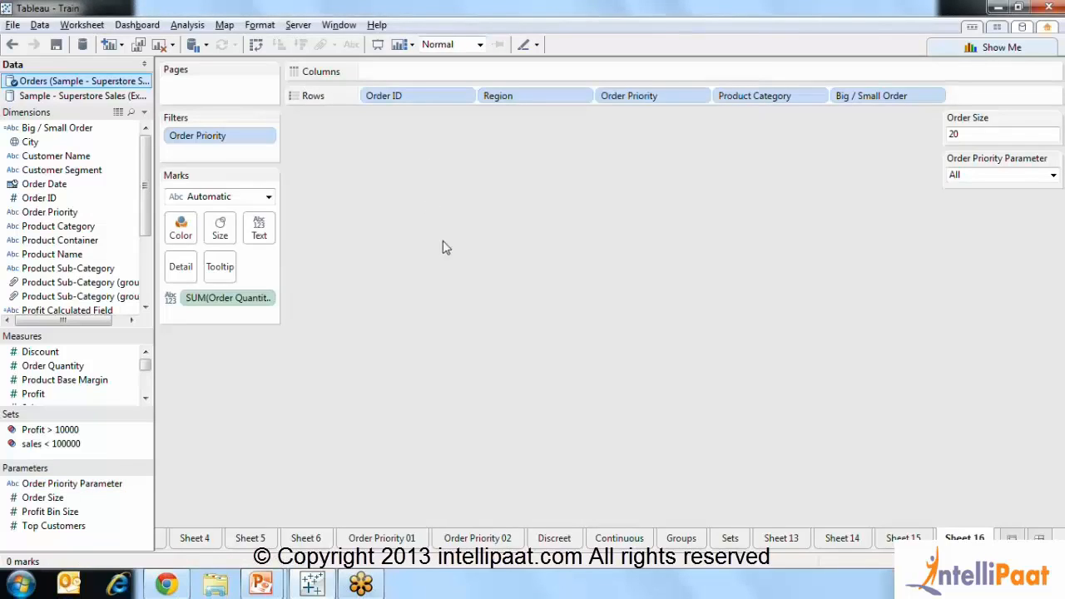
# Step: Open the Order Priority filter's condition formula for editing
pyautogui.click(269, 135)
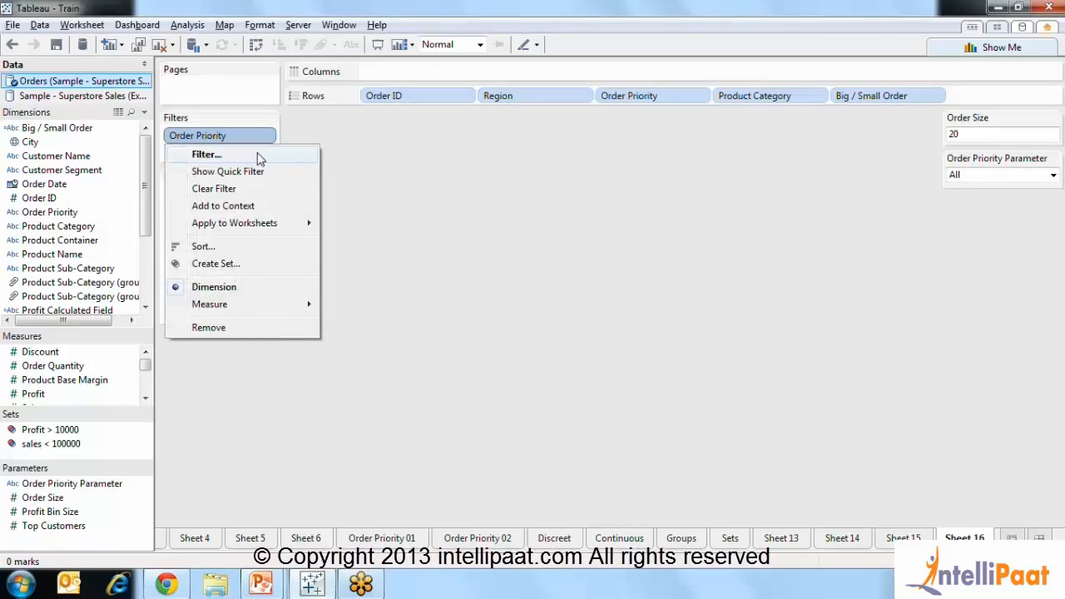
pyautogui.click(207, 155)
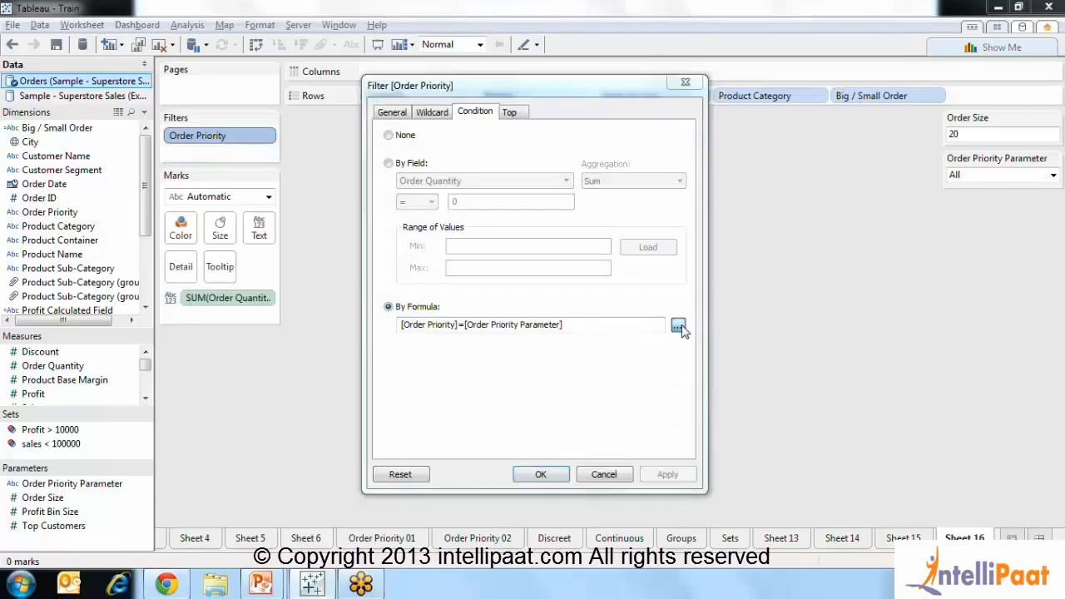
pyautogui.click(679, 326)
pyautogui.click(433, 143)
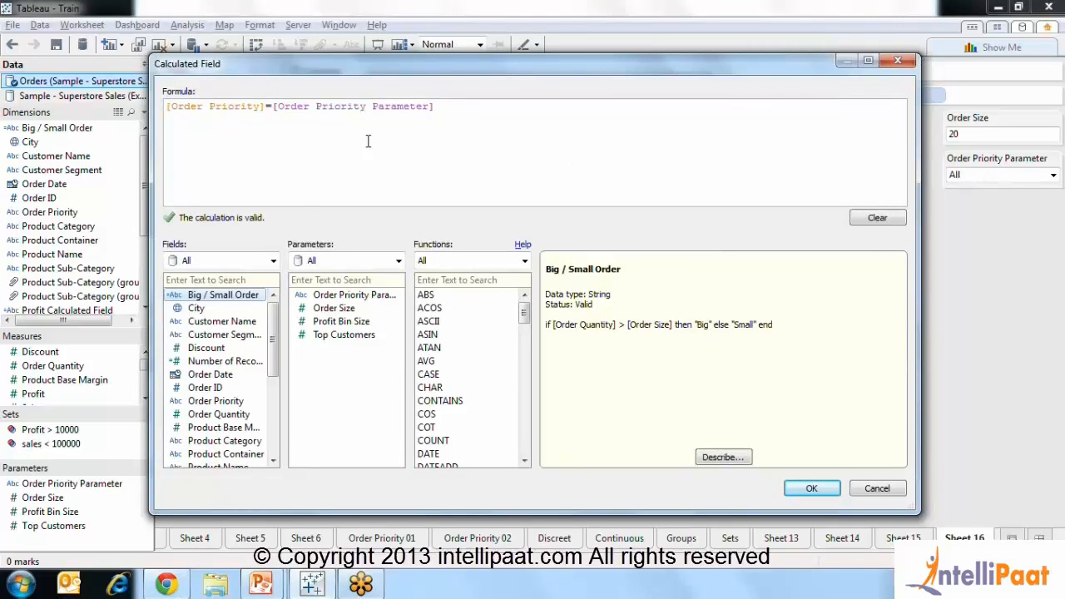
pyautogui.moveTo(435, 107); pyautogui.dragTo(274, 112)
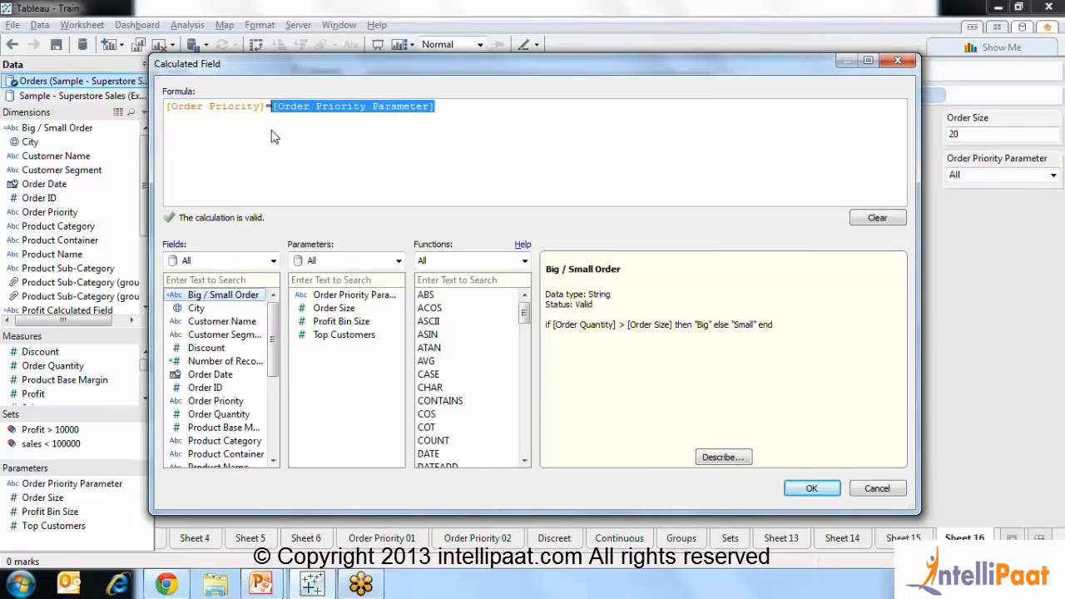
pyautogui.click(272, 129)
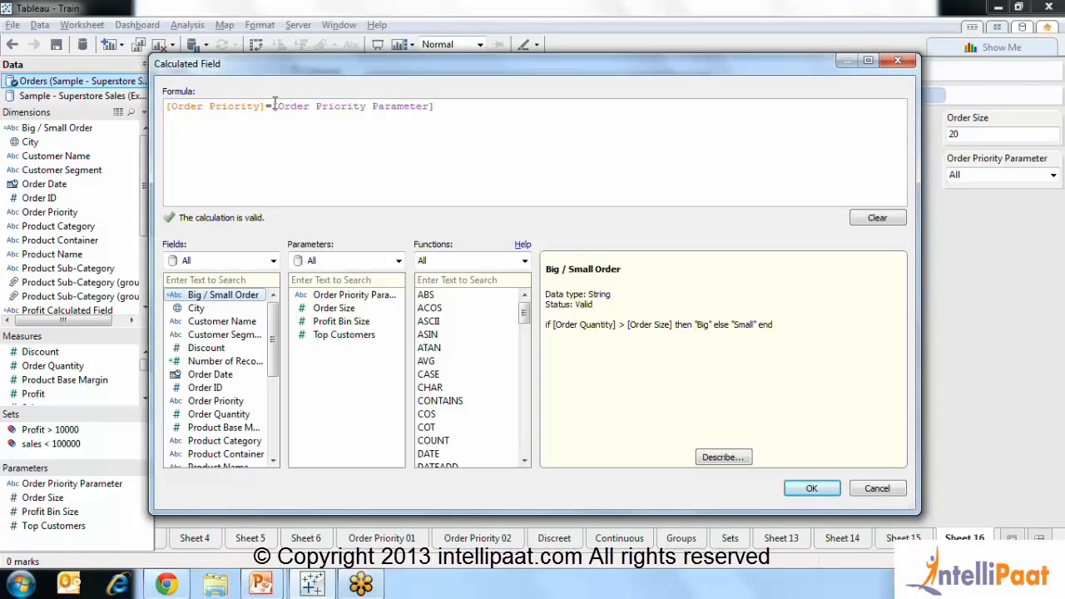
pyautogui.click(166, 107)
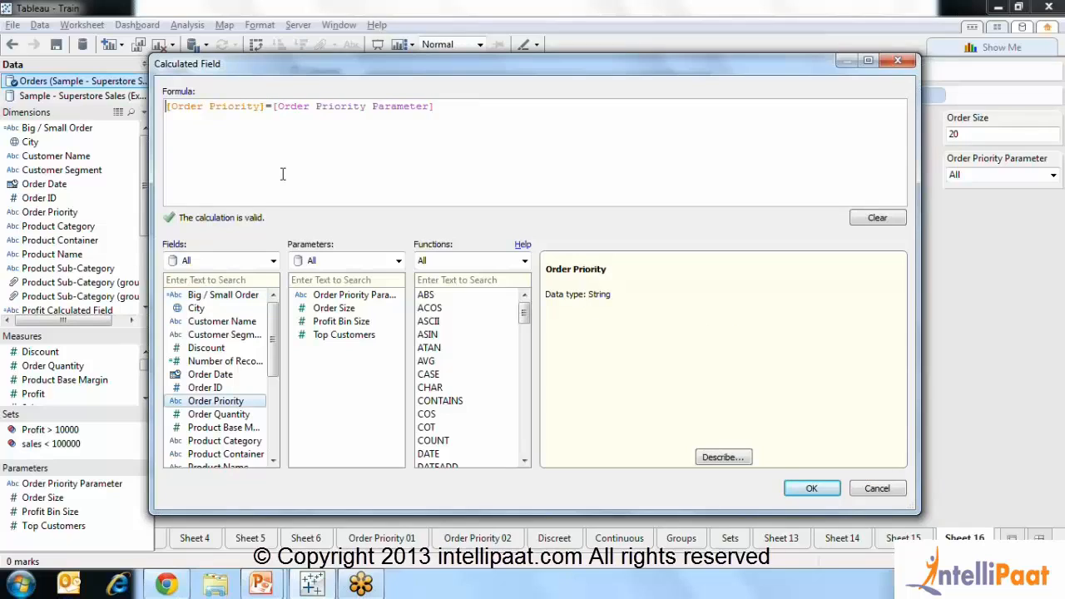
pyautogui.write('if')
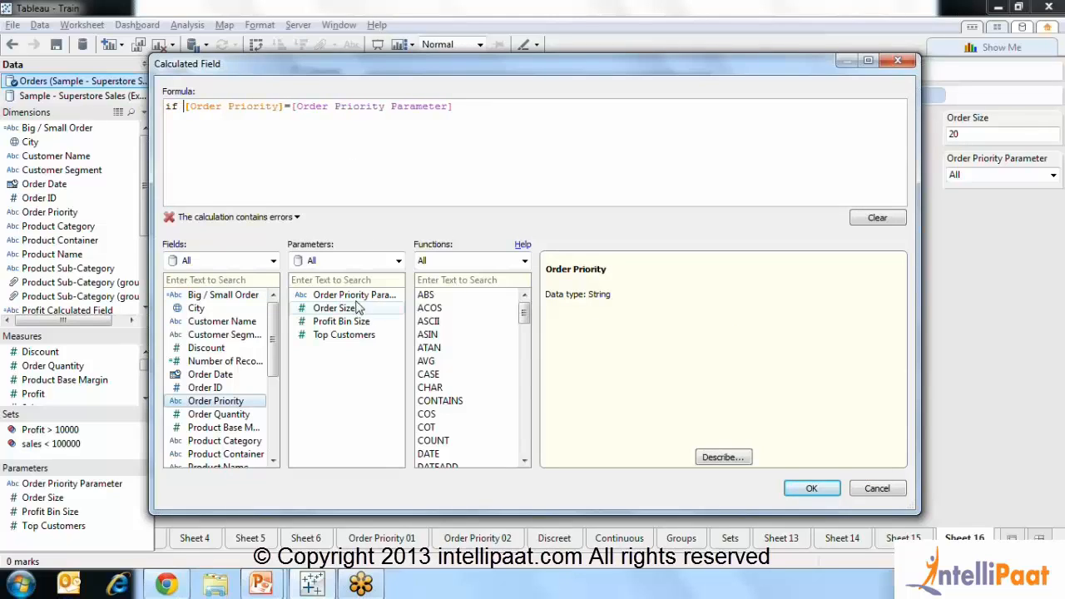
pyautogui.doubleClick(170, 106)
pyautogui.press('BackSpace')
# Step: Insert an if test in the formula after [Order Priority]=, checking whether [Order Priority Parameter] = "All", followed by Then
pyautogui.click(281, 105)
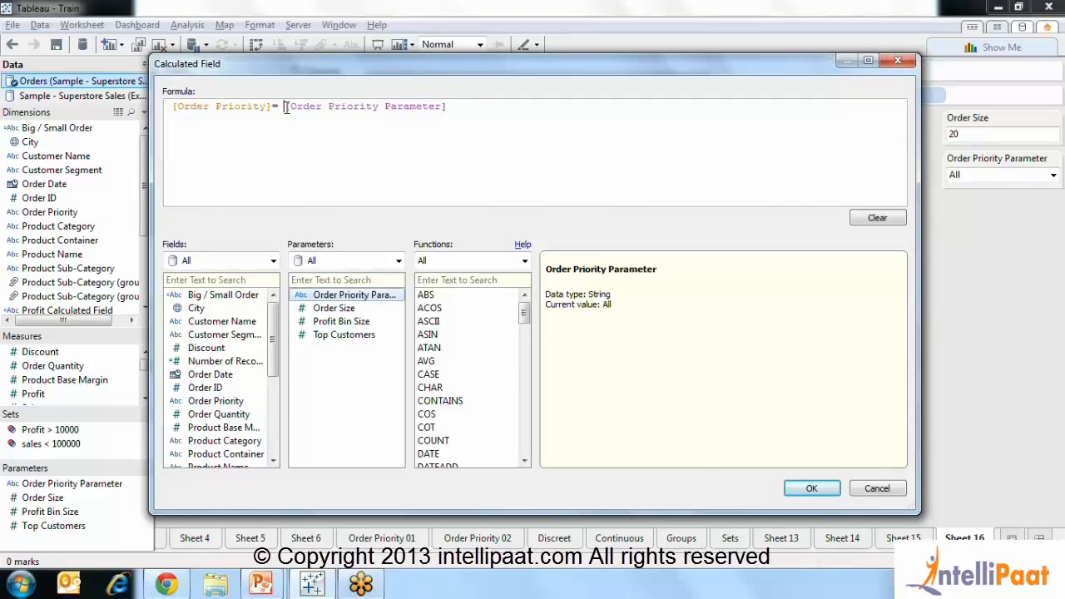
pyautogui.write('if')
pyautogui.click(468, 106)
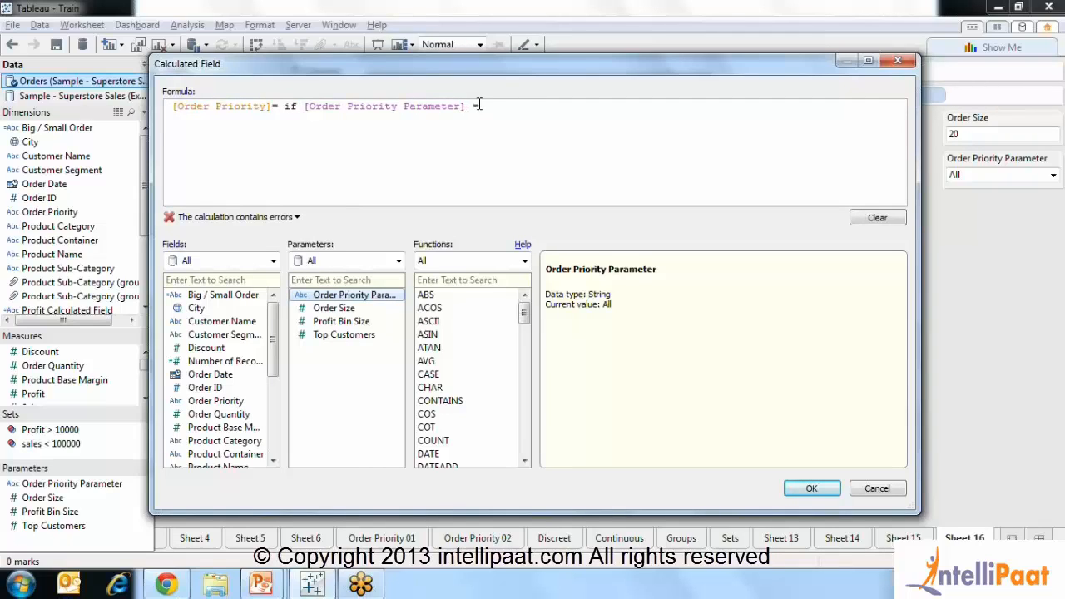
pyautogui.write('= ')
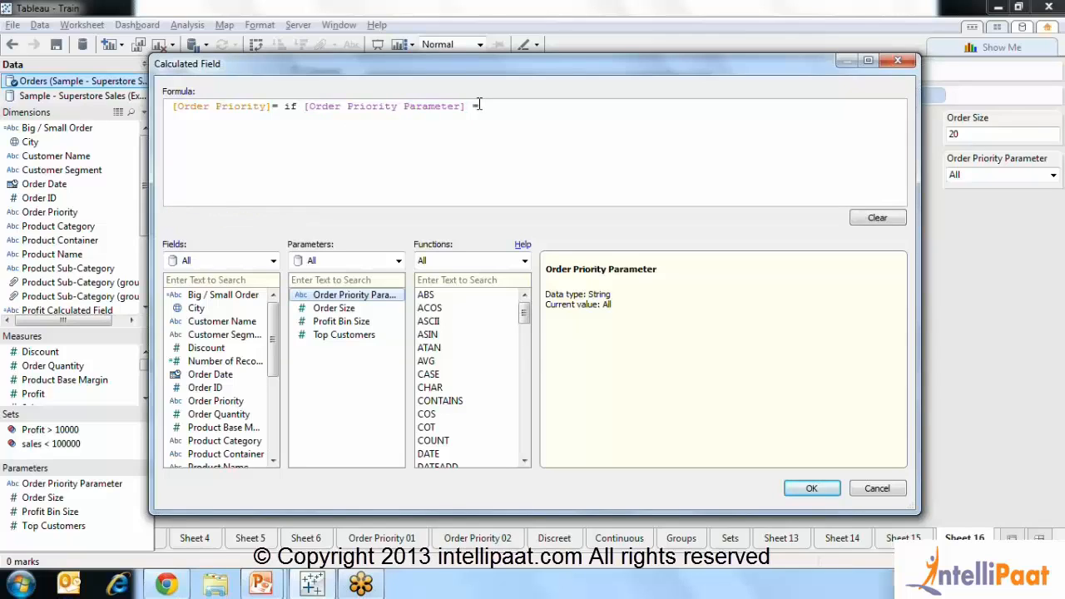
pyautogui.write('"All" Then')
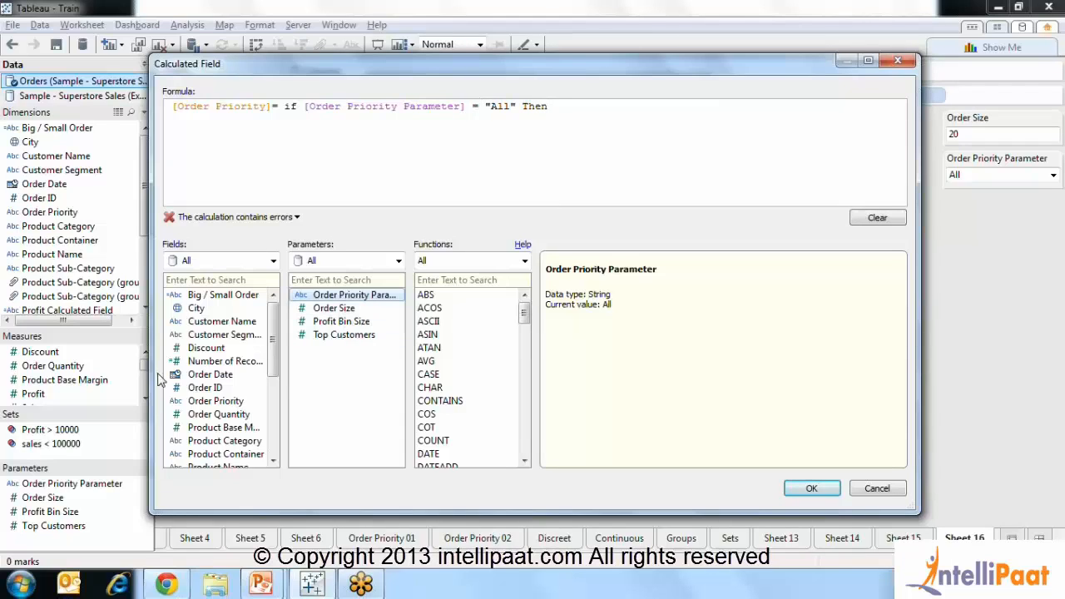
# Step: Complete the formula with [Order Priority] else [Order Priority Parameter] end, and tidy the spacing around its first field
pyautogui.scroll(-1, 277, 382)
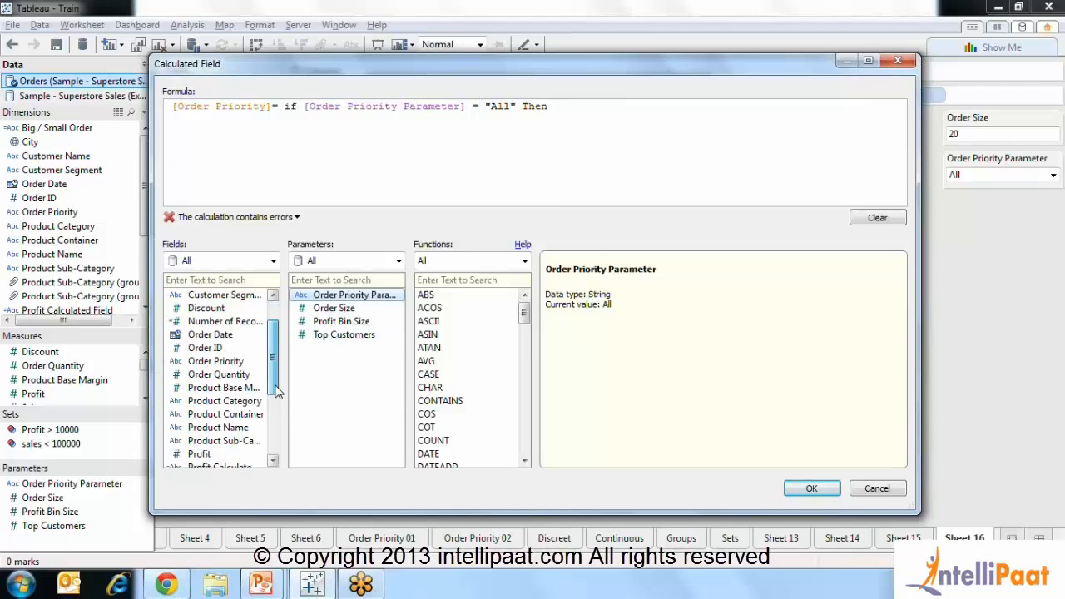
pyautogui.doubleClick(237, 365)
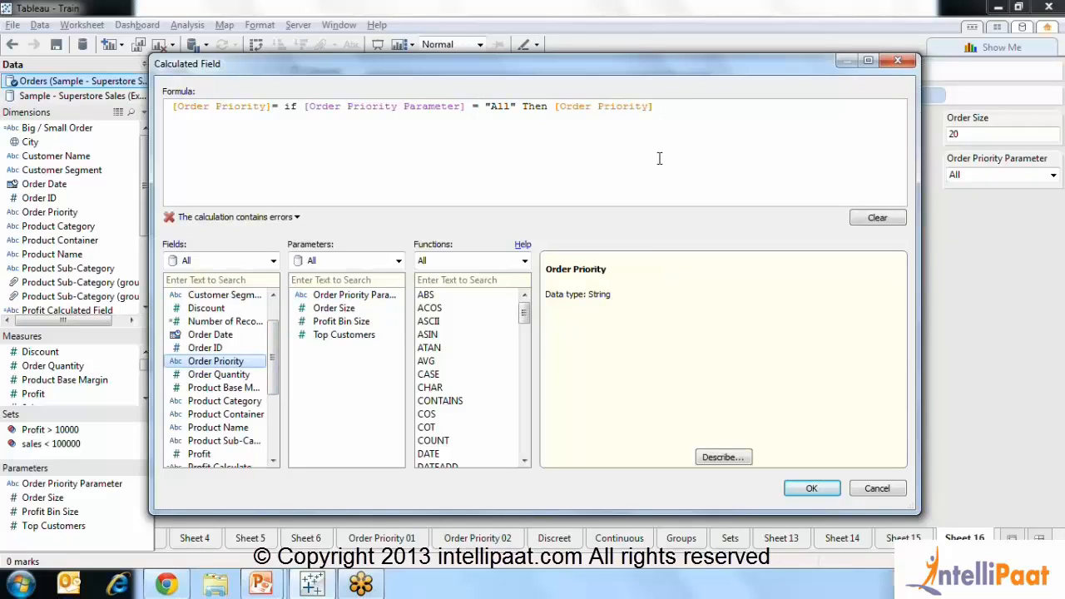
pyautogui.write('else')
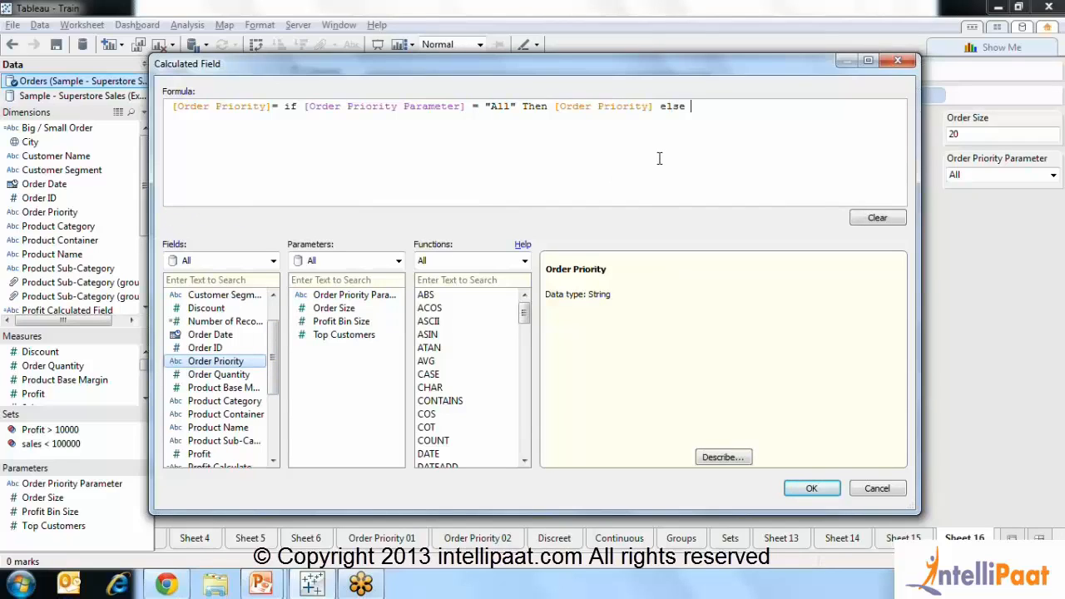
pyautogui.doubleClick(385, 302)
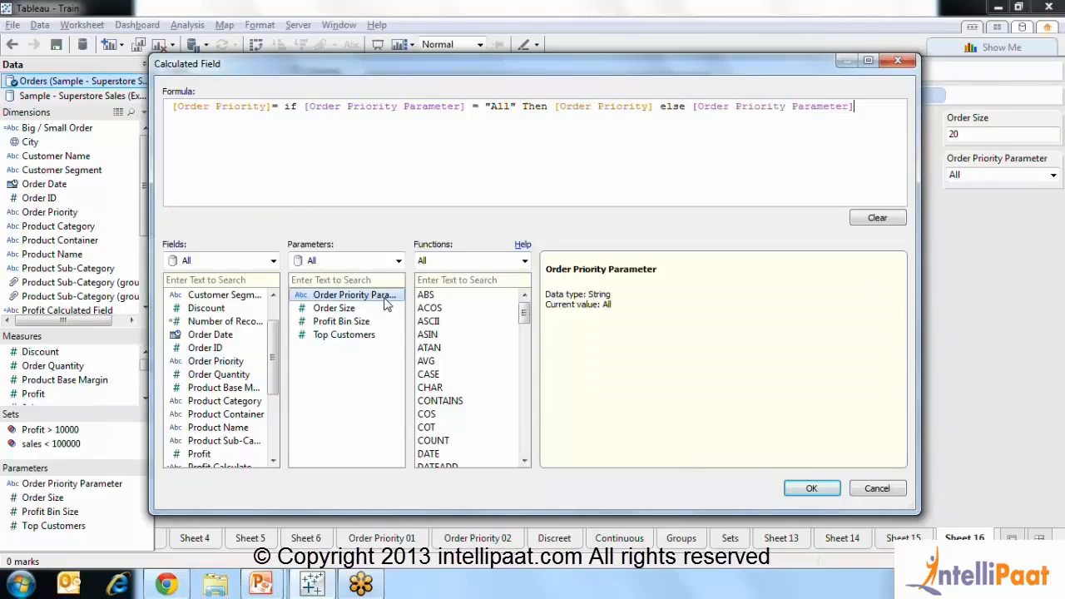
pyautogui.write('end')
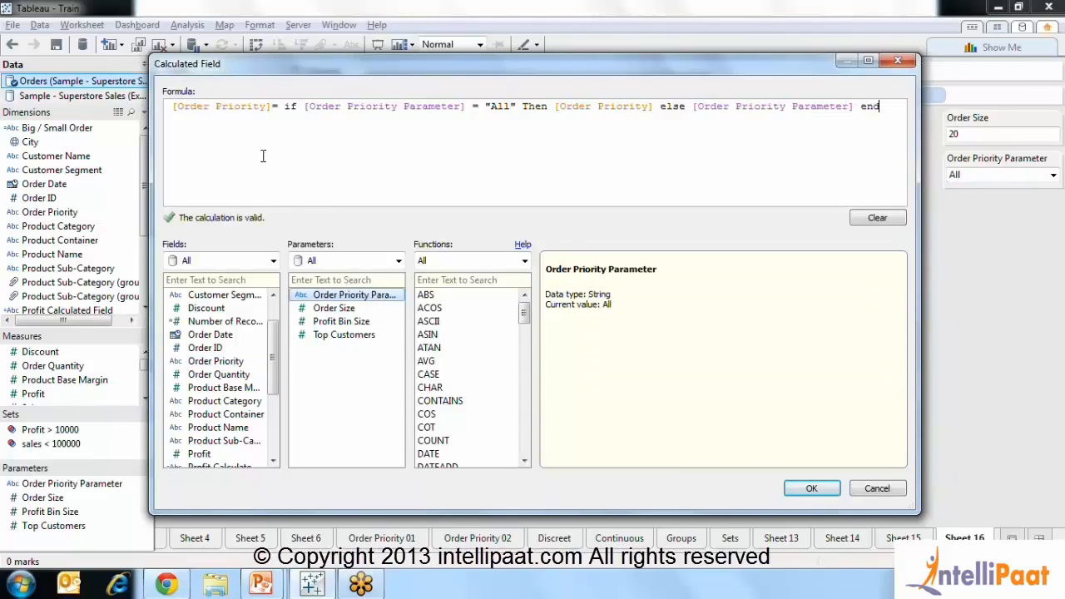
pyautogui.click(272, 106)
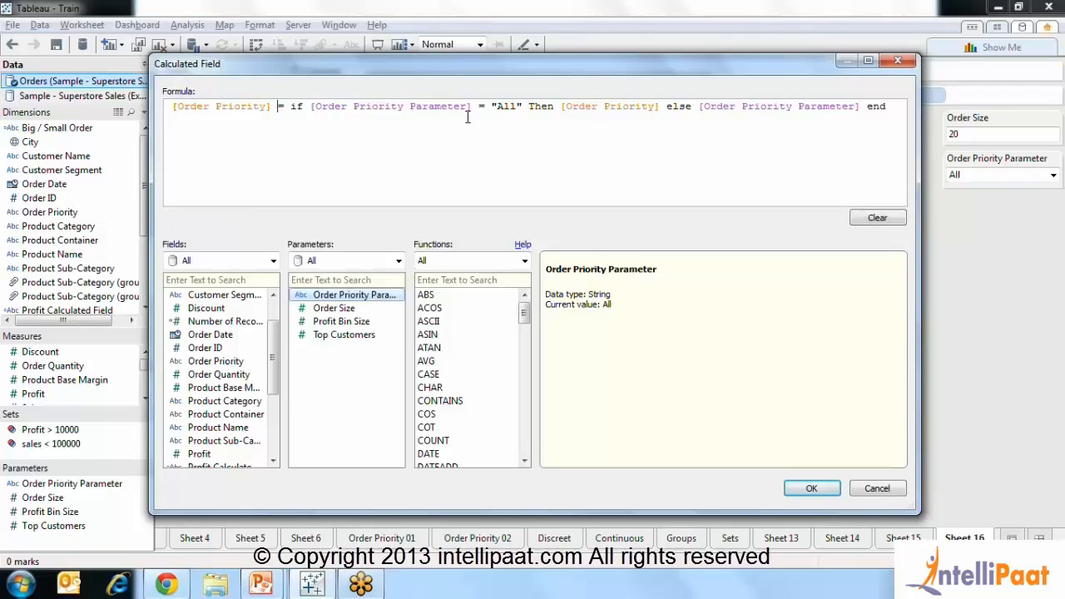
pyautogui.click(166, 107)
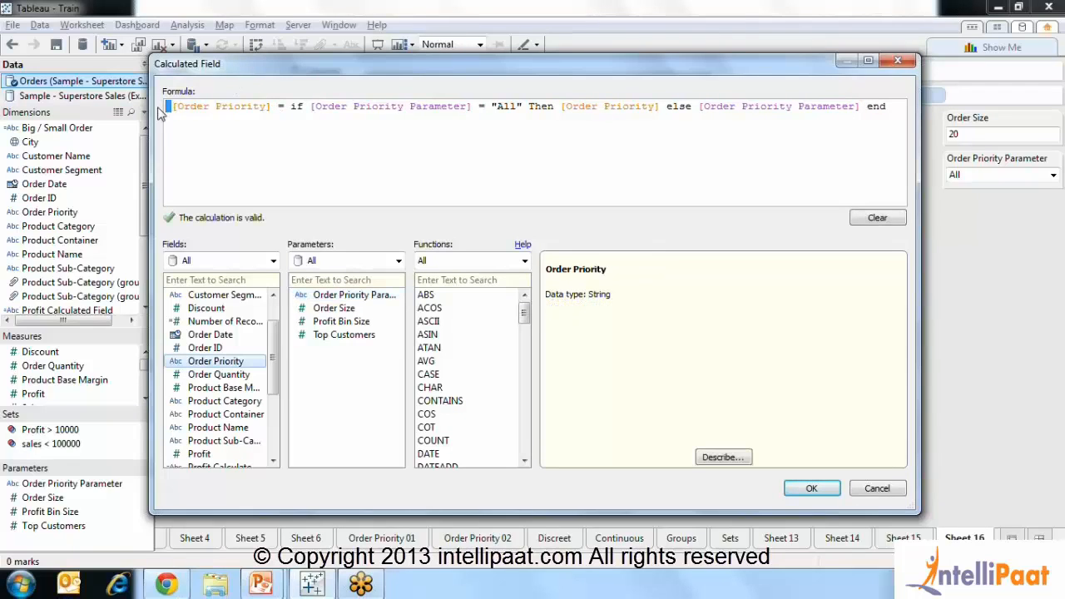
pyautogui.press('Delete')
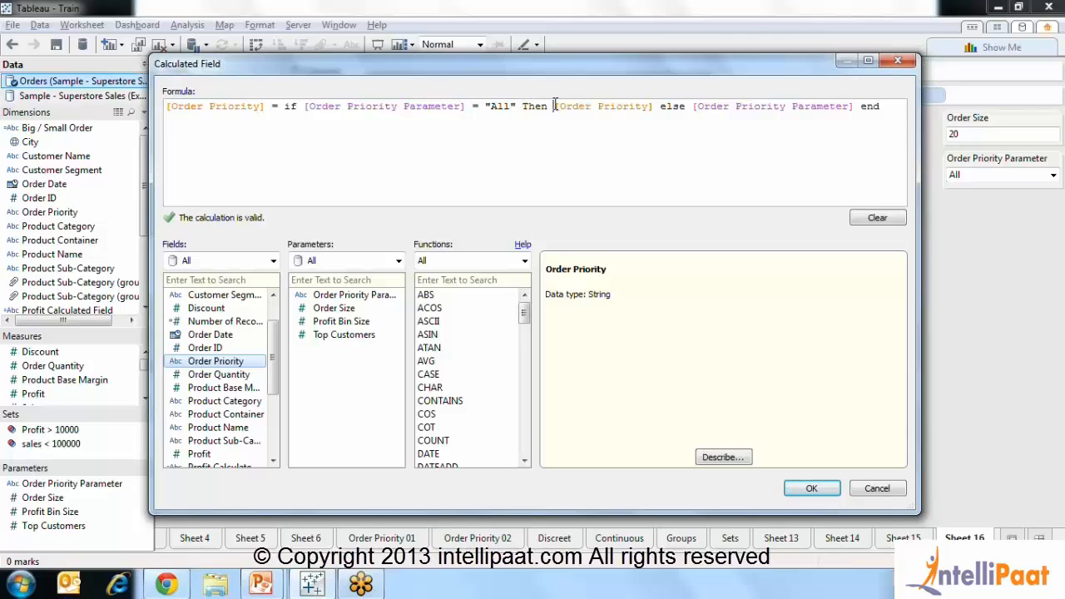
# Step: Review the formula's "All", then and else parts, and apply the condition to the Order Priority filter
pyautogui.moveTo(554, 106); pyautogui.dragTo(654, 106)
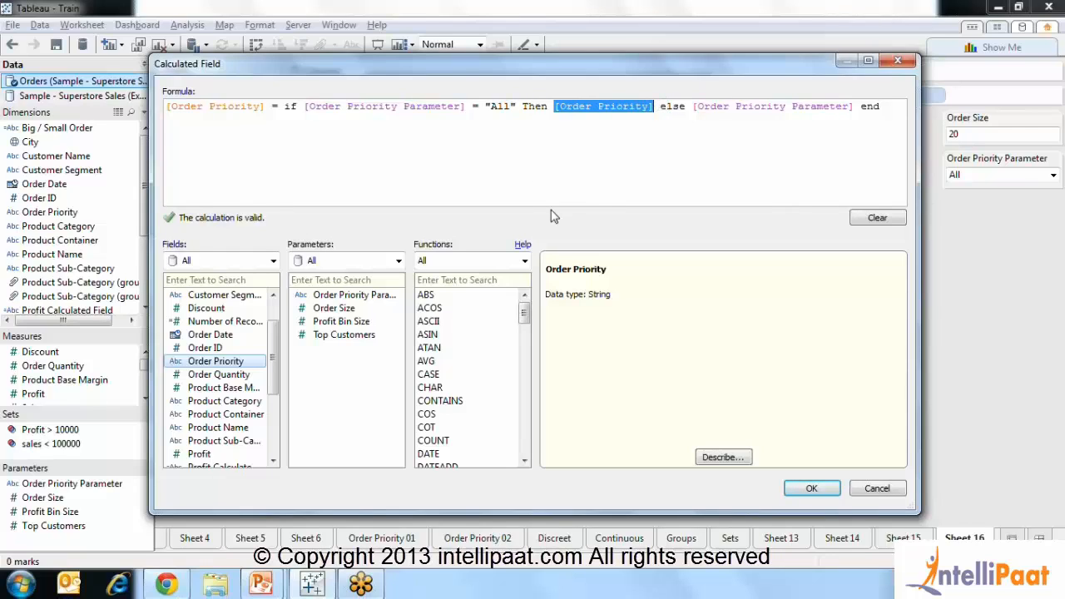
pyautogui.click(517, 105)
pyautogui.moveTo(517, 105); pyautogui.dragTo(485, 106)
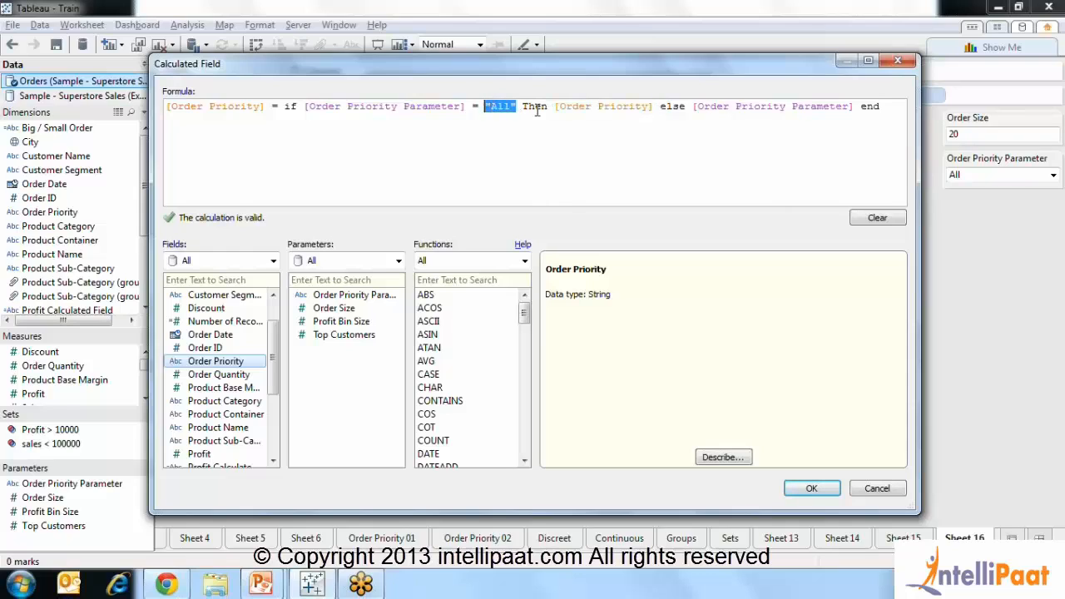
pyautogui.moveTo(850, 106); pyautogui.dragTo(693, 105)
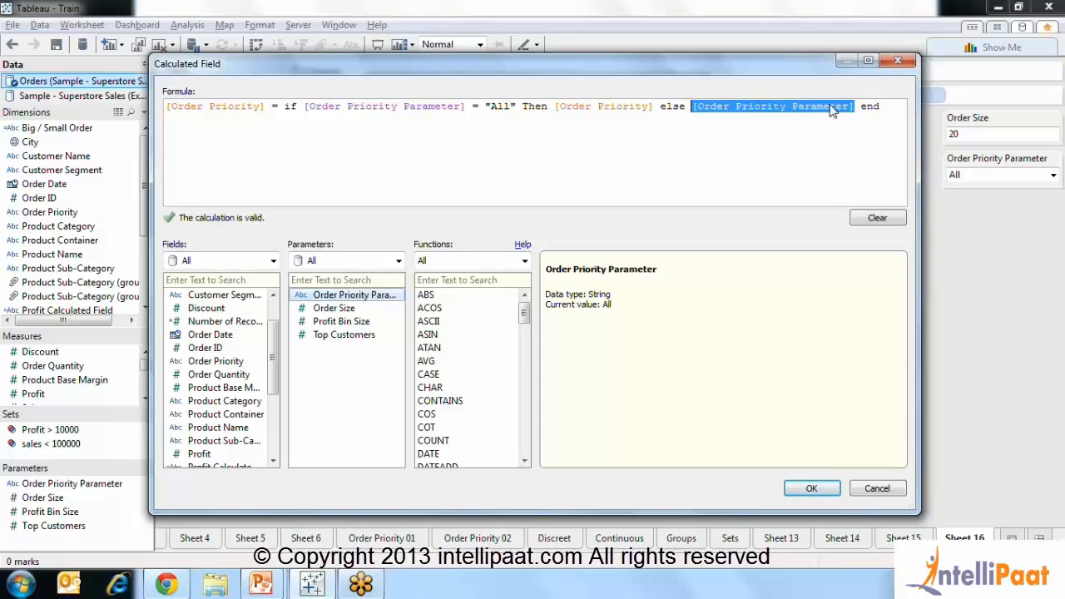
pyautogui.click(822, 491)
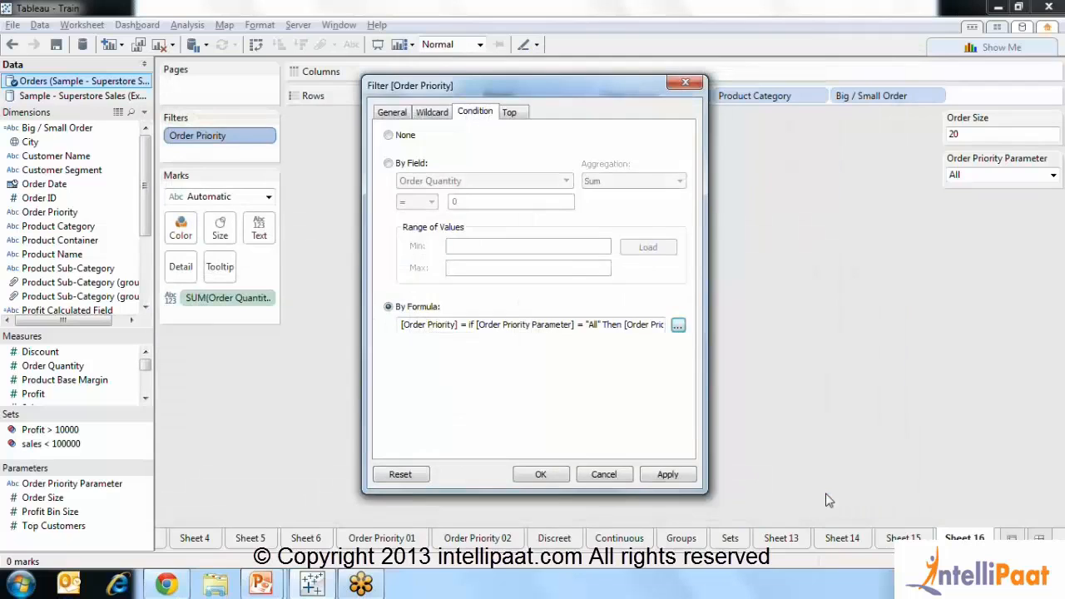
pyautogui.click(651, 480)
pyautogui.click(541, 474)
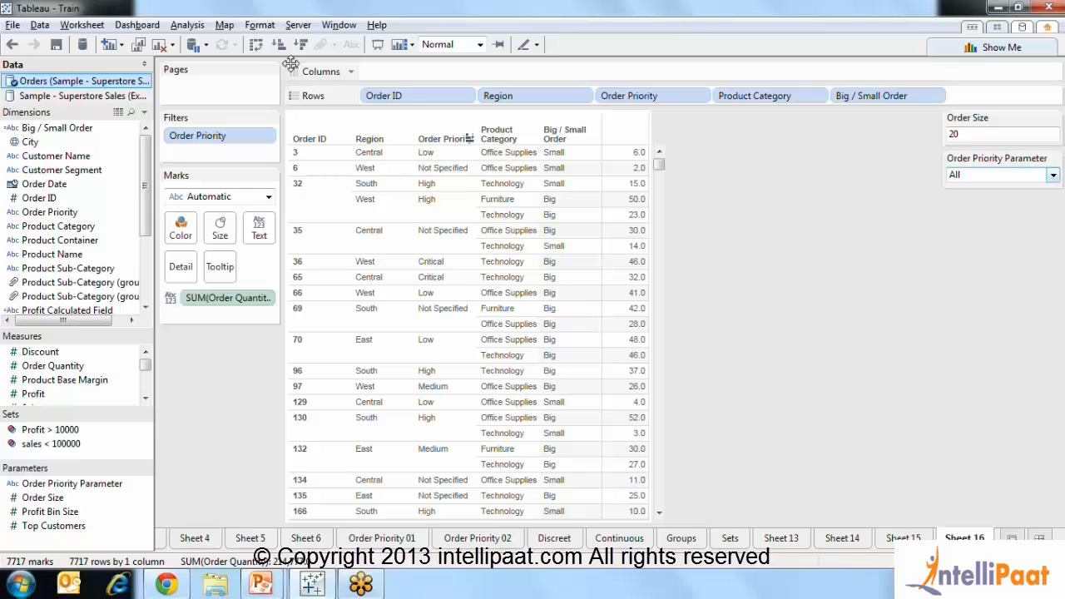
# Step: Reopen the Order Priority filter's condition formula, examine the Logical functions CASE and IFNULL, and close the filter
pyautogui.click(60, 129)
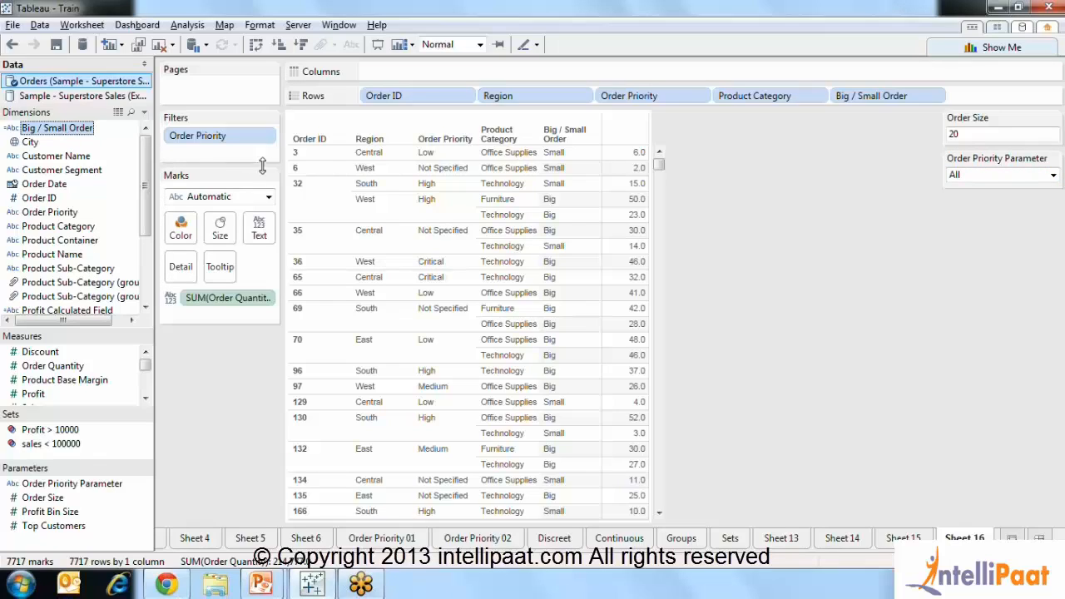
pyautogui.click(268, 136)
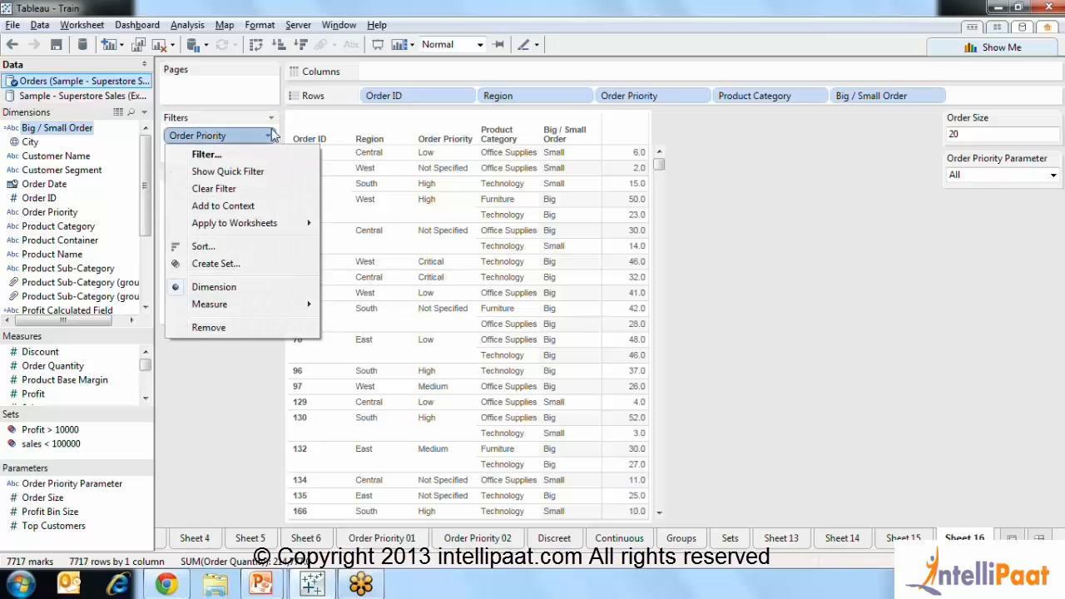
pyautogui.click(207, 155)
pyautogui.click(678, 324)
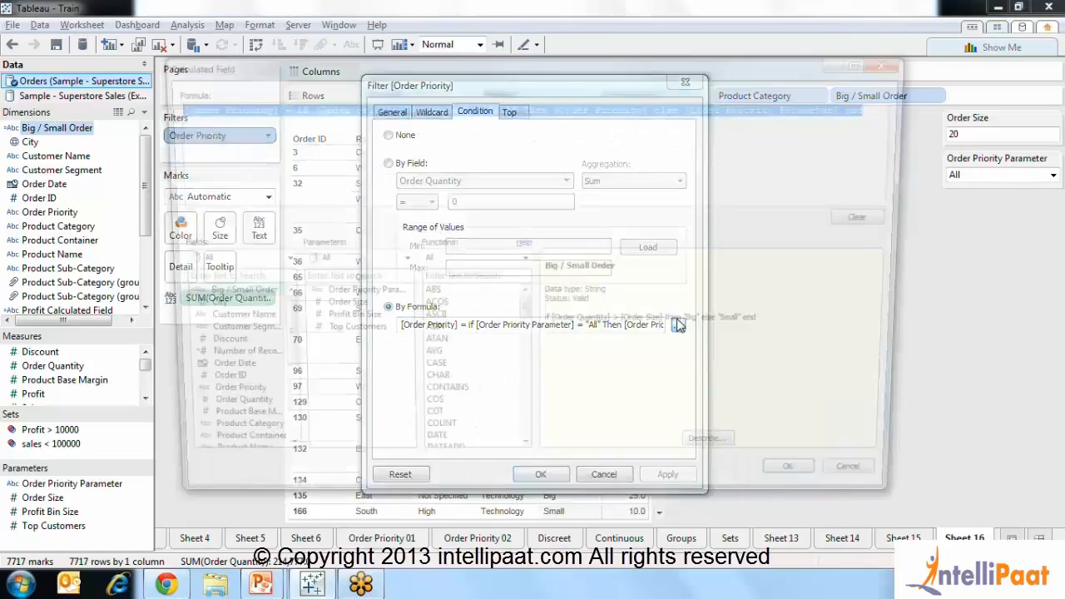
pyautogui.click(453, 168)
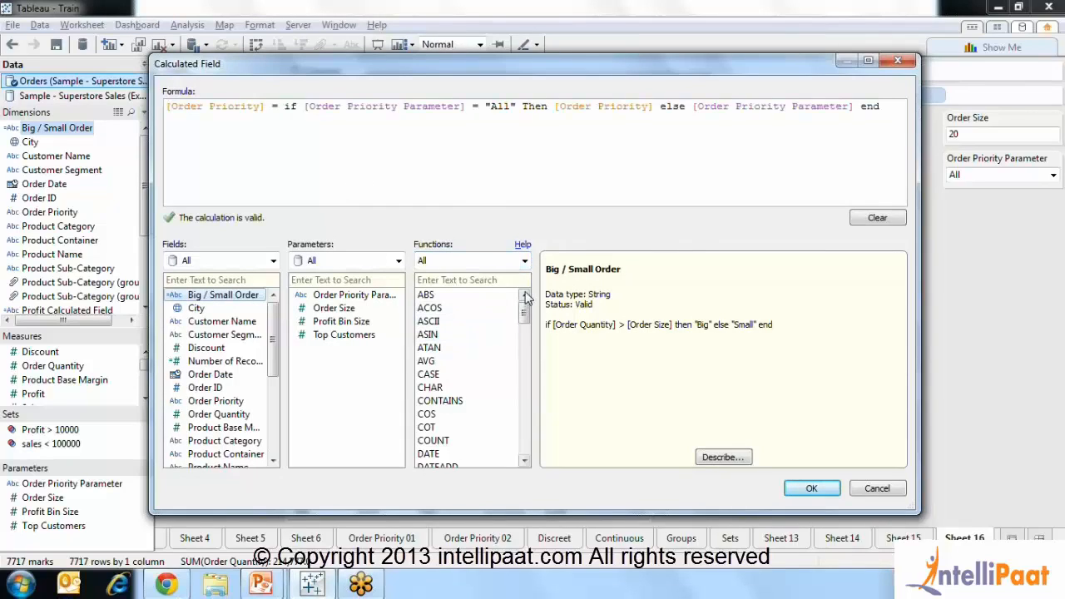
pyautogui.click(524, 264)
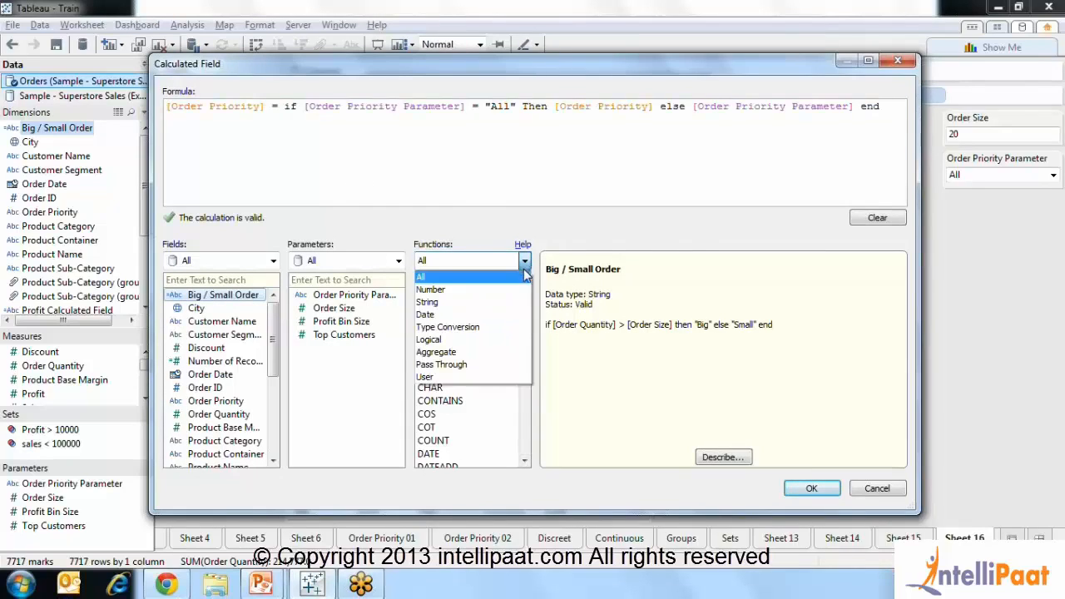
pyautogui.click(479, 339)
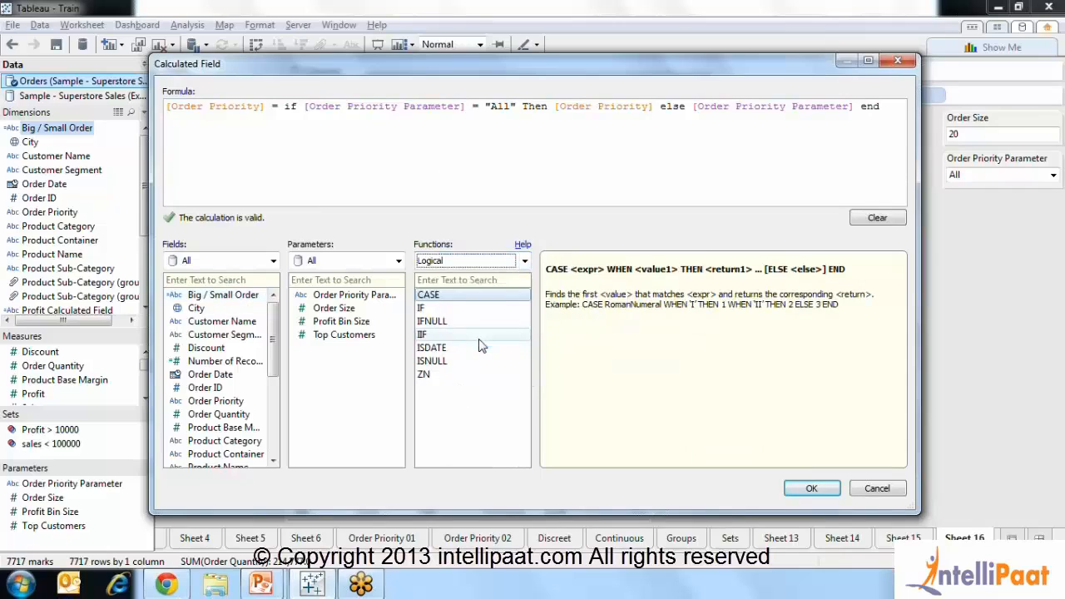
pyautogui.click(447, 299)
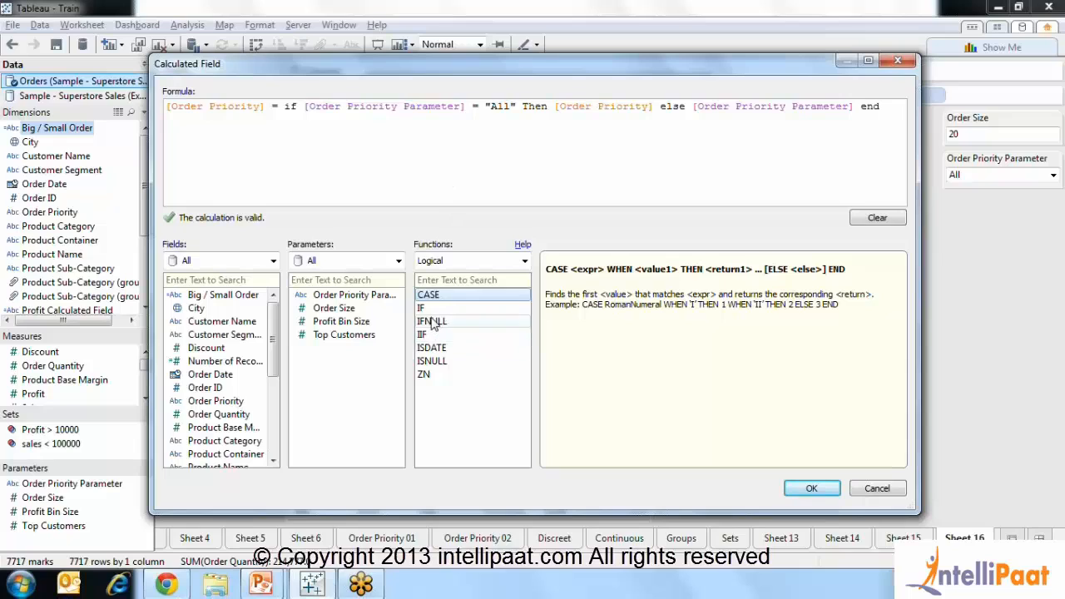
pyautogui.click(432, 323)
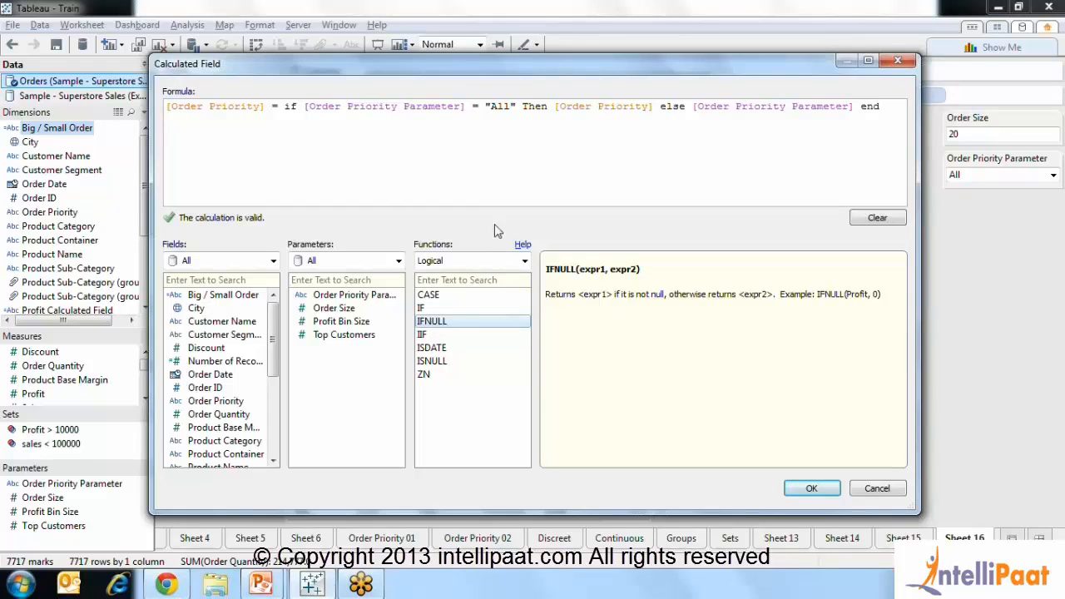
pyautogui.click(813, 490)
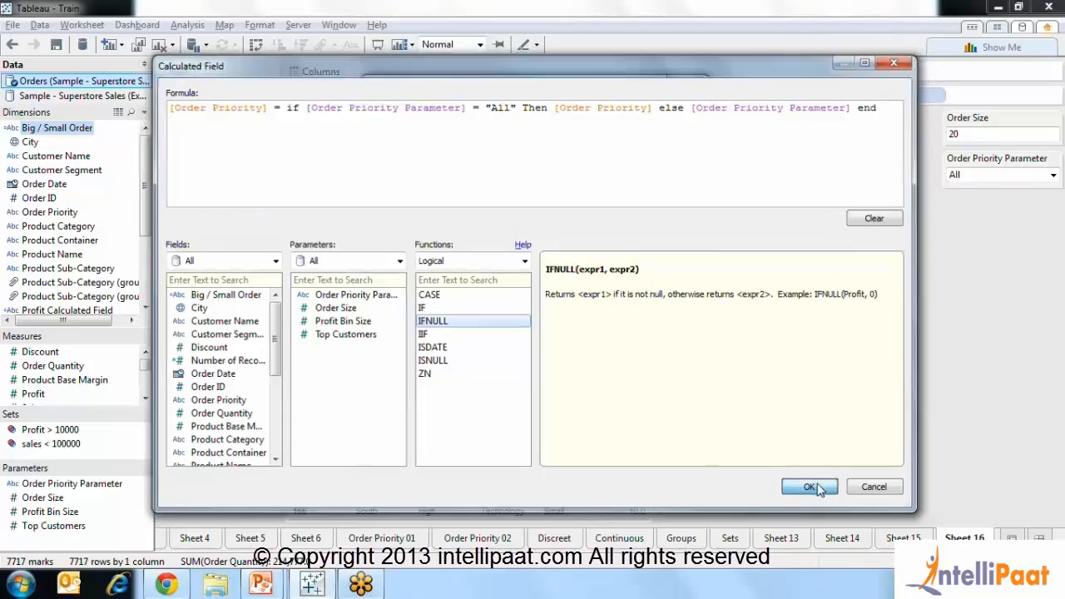
pyautogui.click(540, 473)
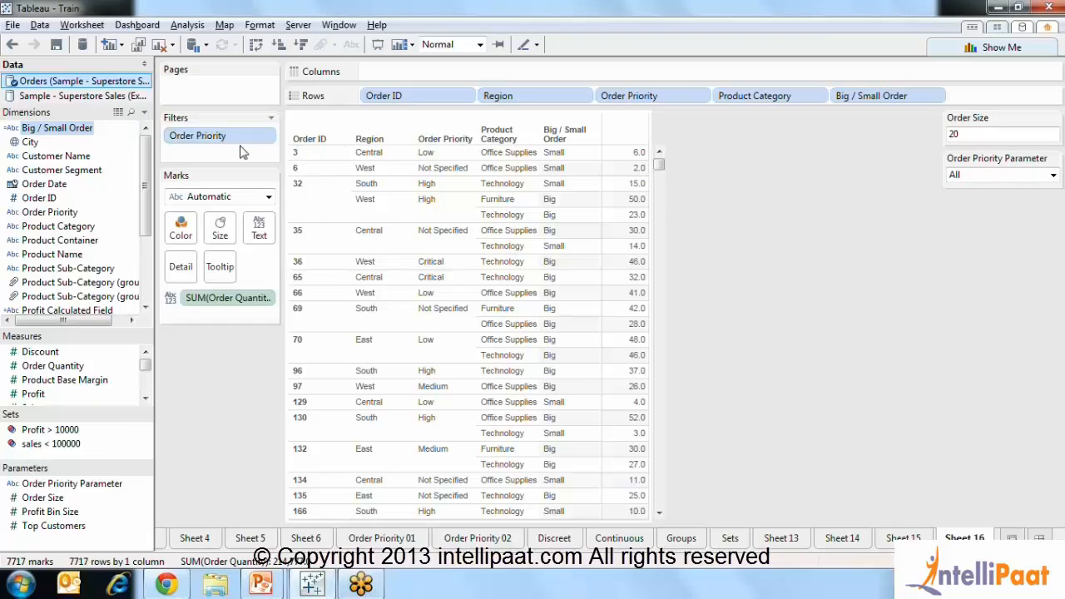
# Step: Test the filter by switching the Order Priority Parameter control to High, Medium, Not Specified and back to All
pyautogui.click(1053, 177)
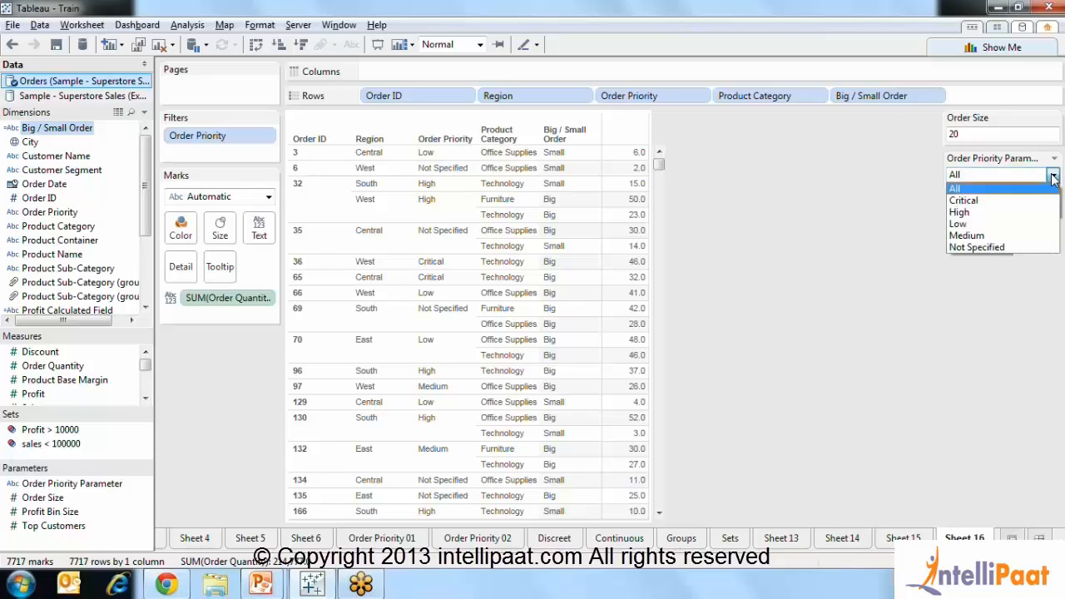
pyautogui.click(965, 211)
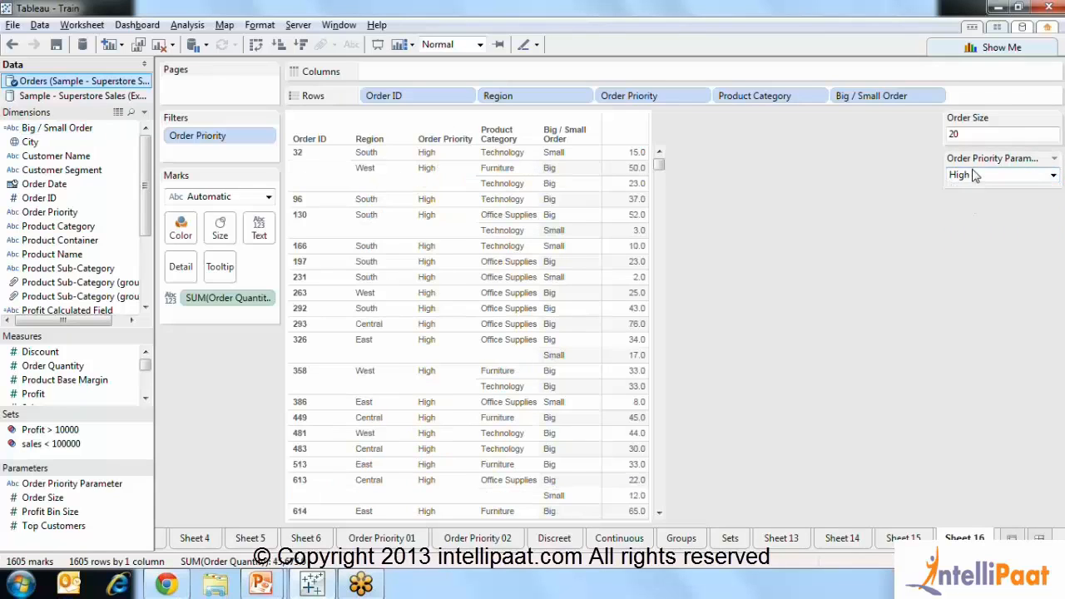
pyautogui.click(974, 175)
pyautogui.click(968, 236)
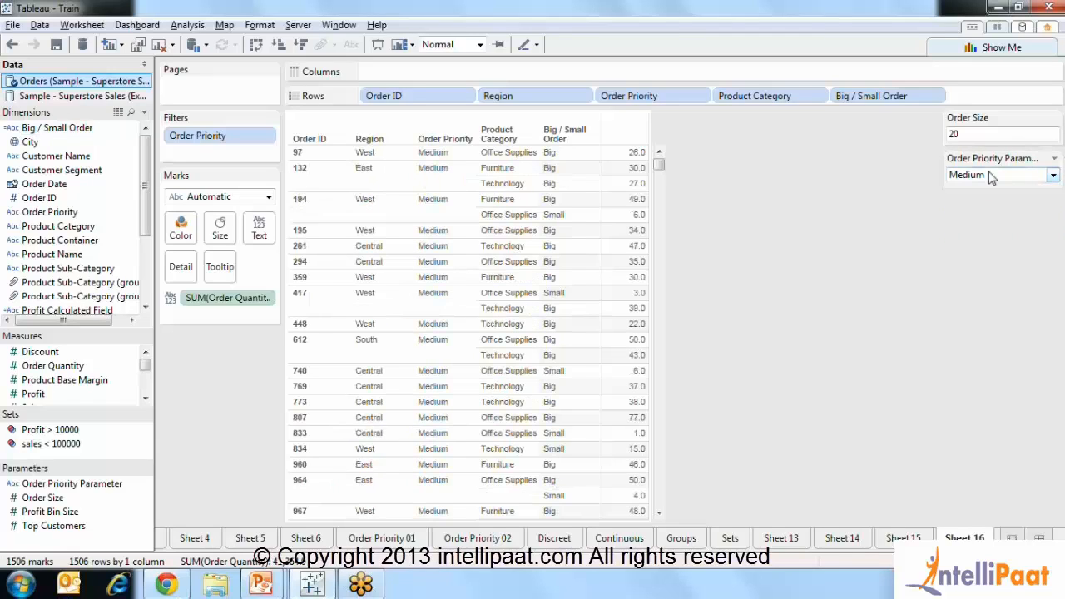
pyautogui.click(989, 176)
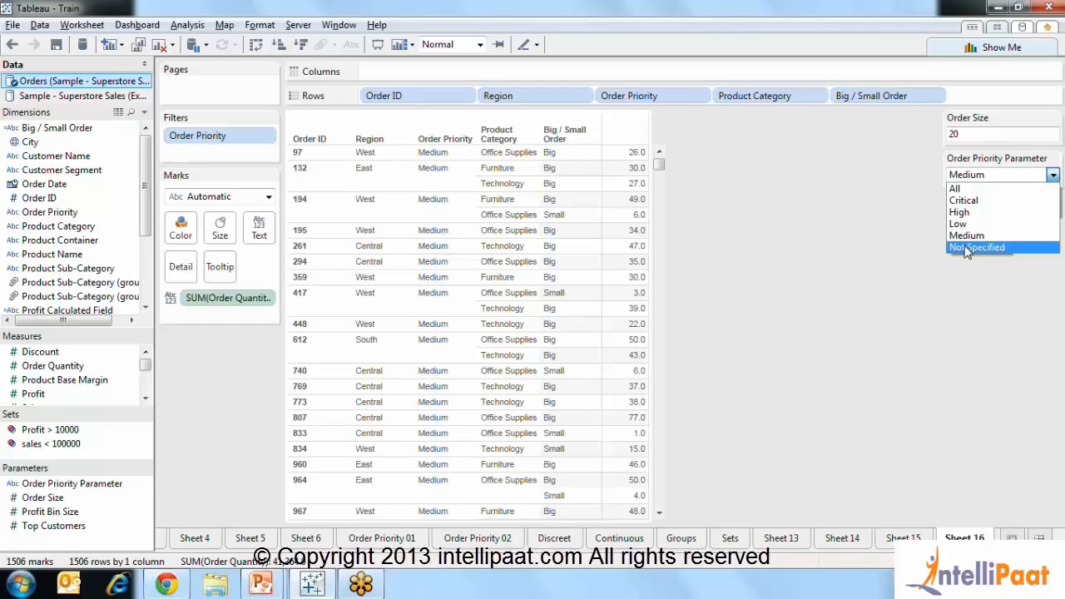
pyautogui.click(965, 248)
pyautogui.click(972, 176)
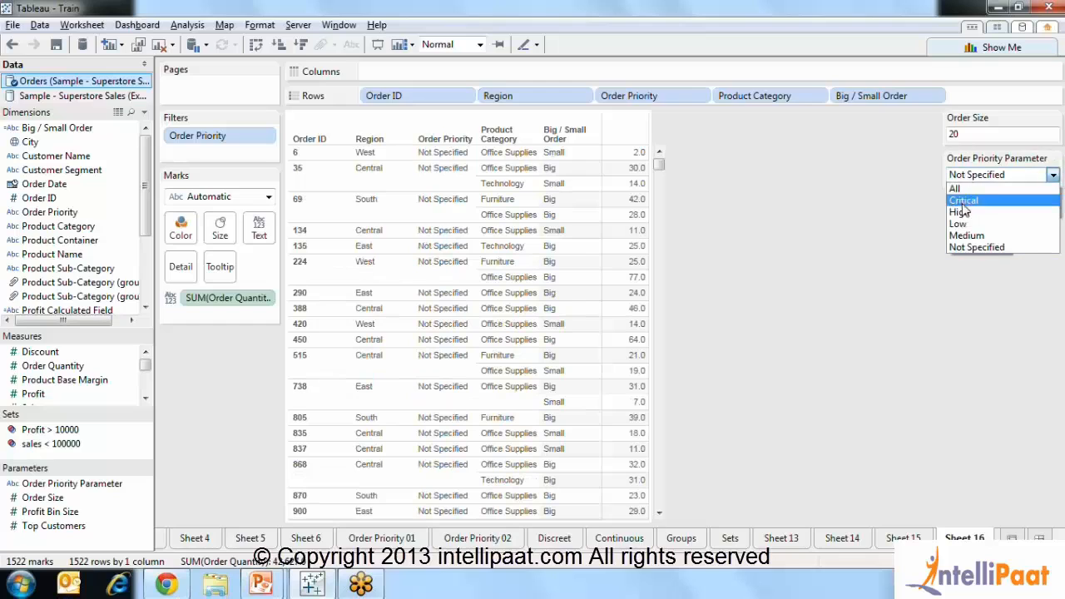
pyautogui.click(957, 190)
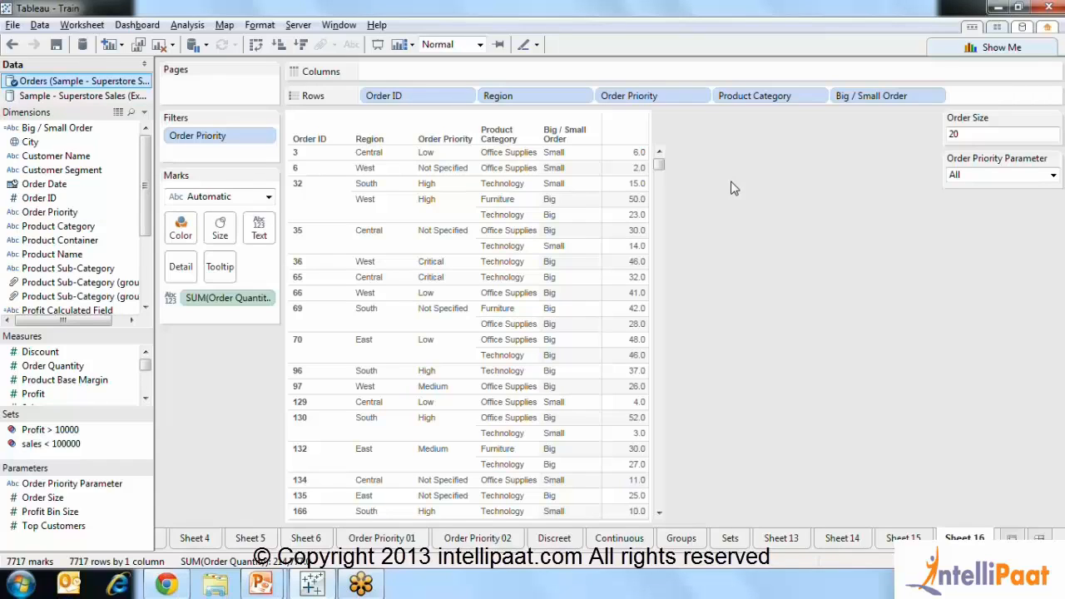
# Step: Examine the Order Priority Parameter's name and list of values, close its settings, and look at the Order Size control
pyautogui.rightClick(136, 483)
pyautogui.click(182, 300)
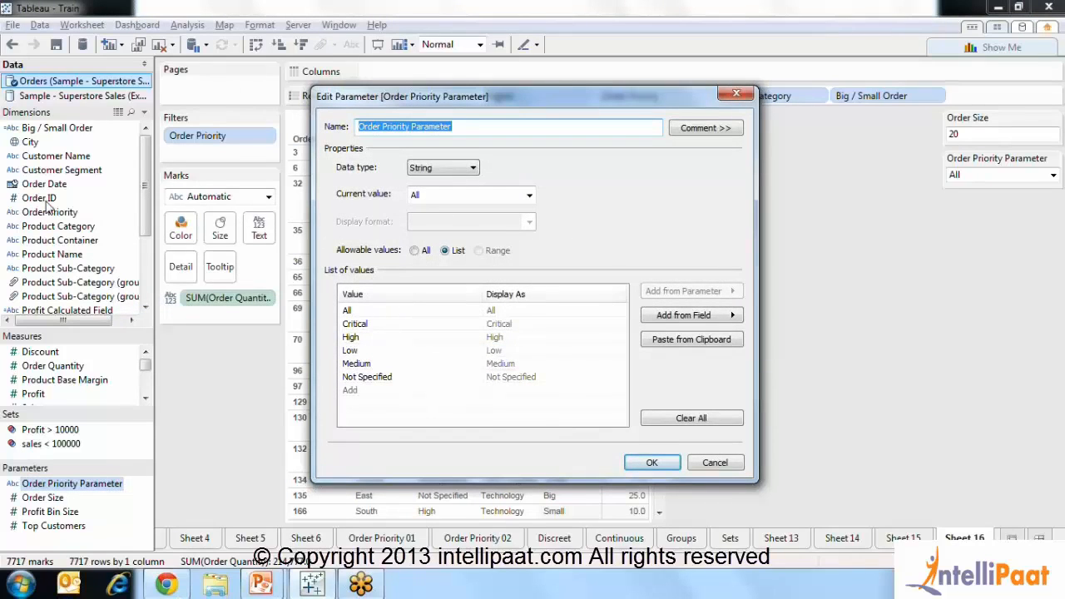
pyautogui.moveTo(409, 129); pyautogui.dragTo(358, 127)
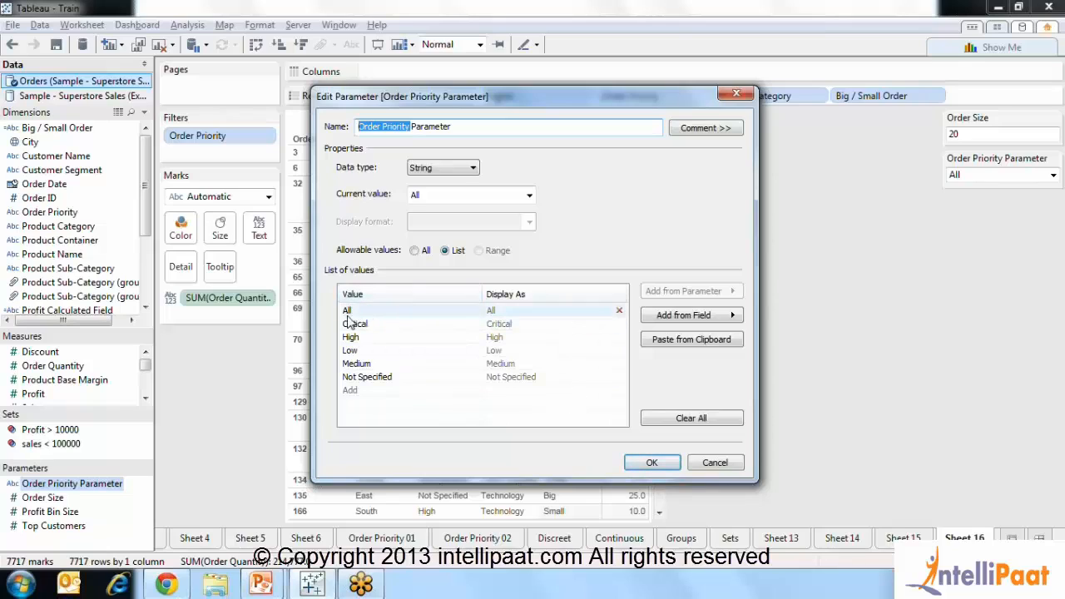
pyautogui.click(358, 380)
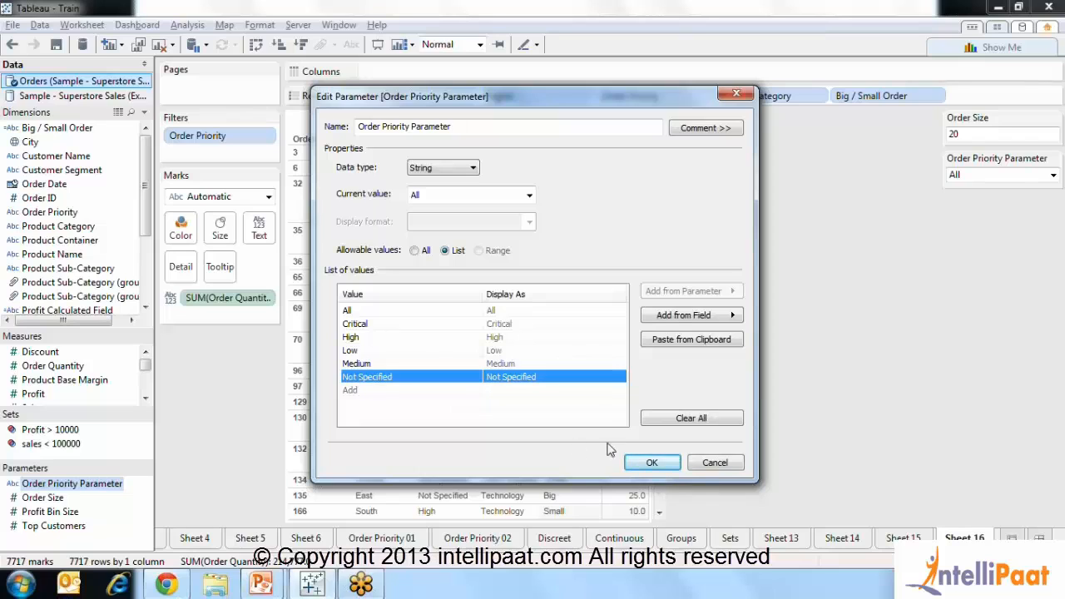
pyautogui.click(649, 463)
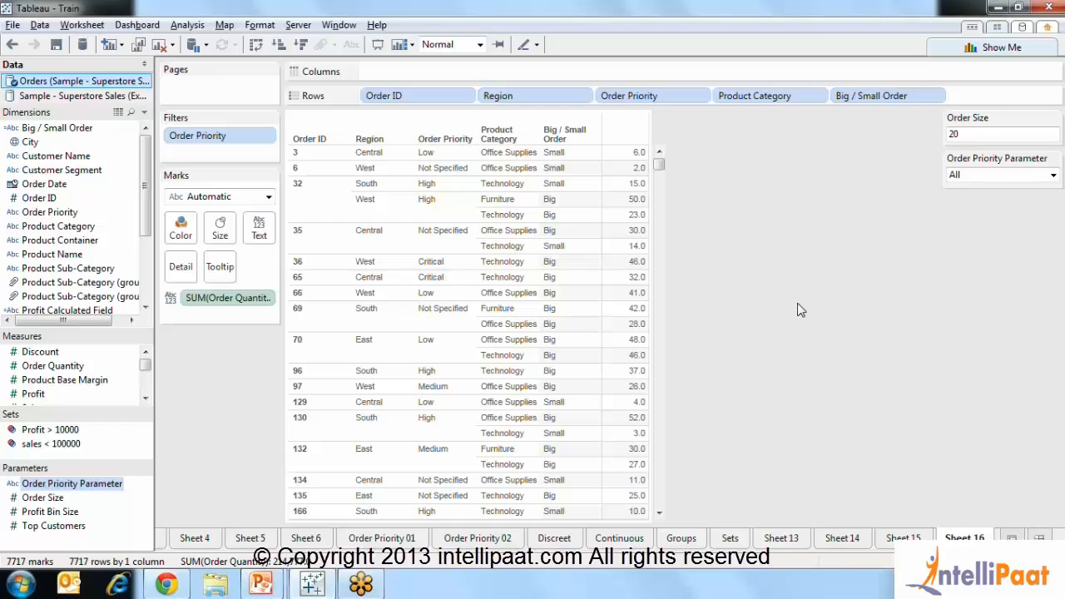
pyautogui.doubleClick(977, 131)
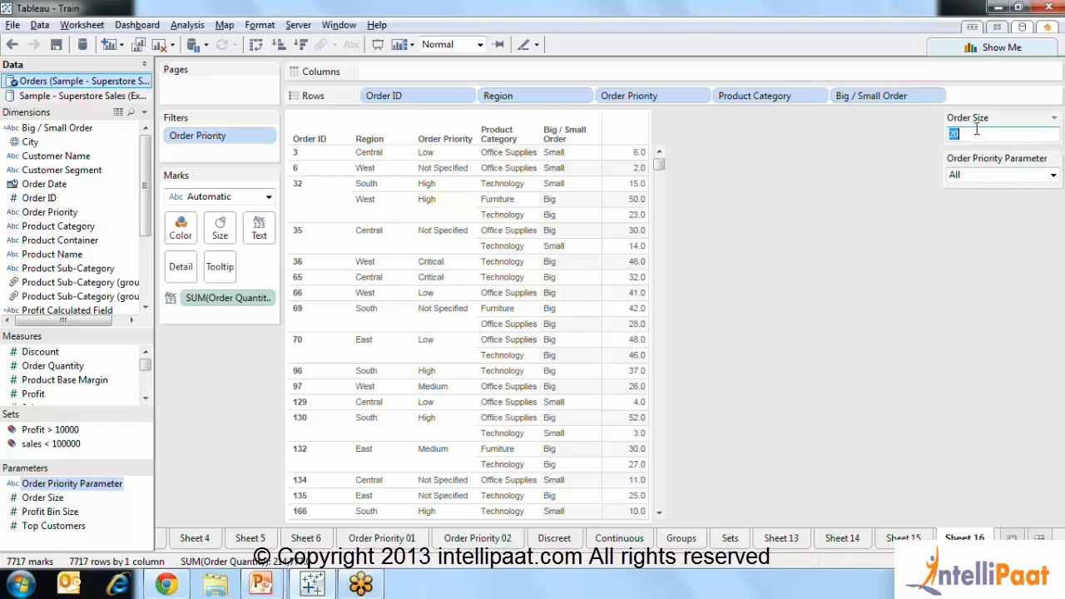
pyautogui.click(914, 180)
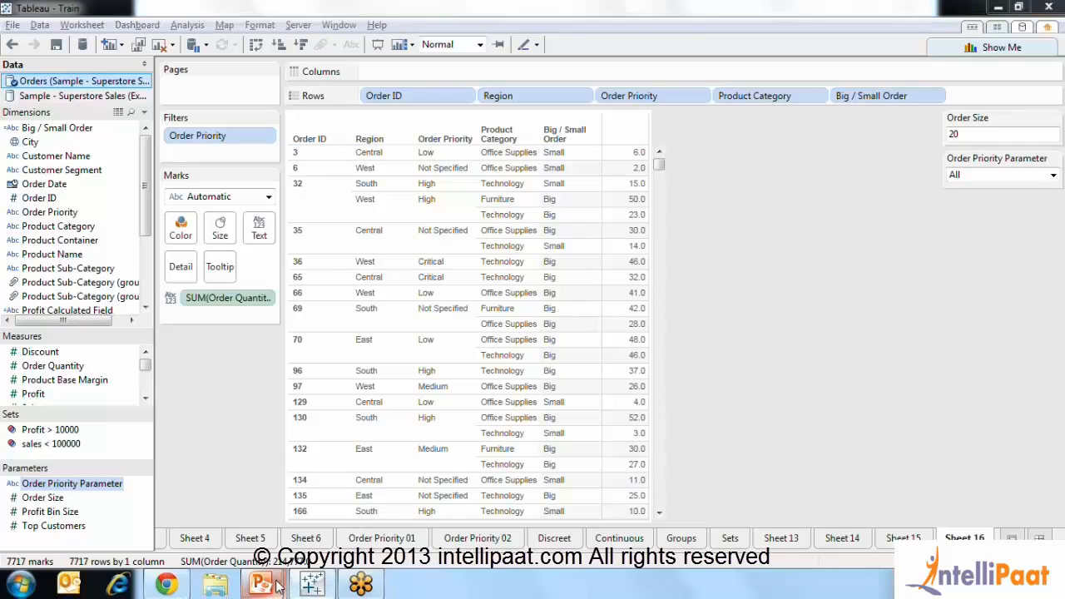
# Step: Switch to the PowerPoint slide show and go through the Parameters slides to the Graphs and Views table
pyautogui.moveTo(283, 588)
pyautogui.click(349, 541)
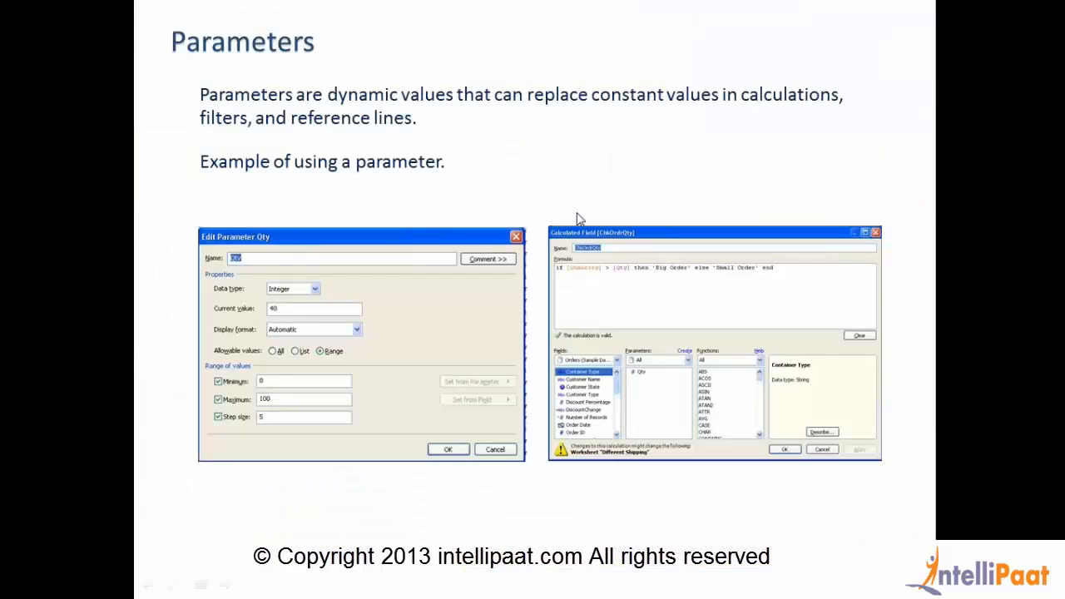
pyautogui.click(536, 153)
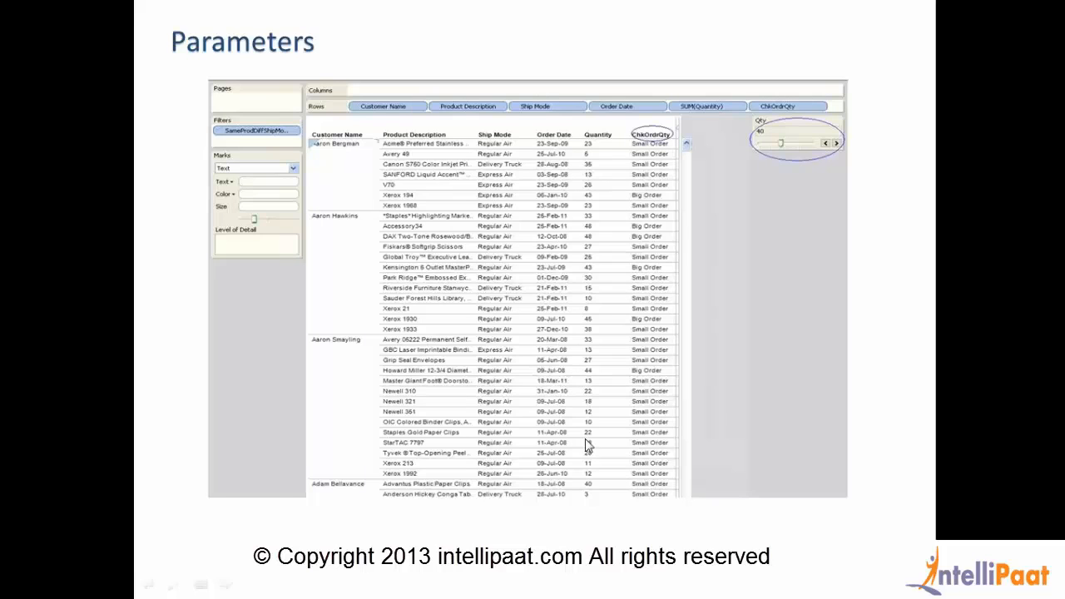
pyautogui.press('Right')
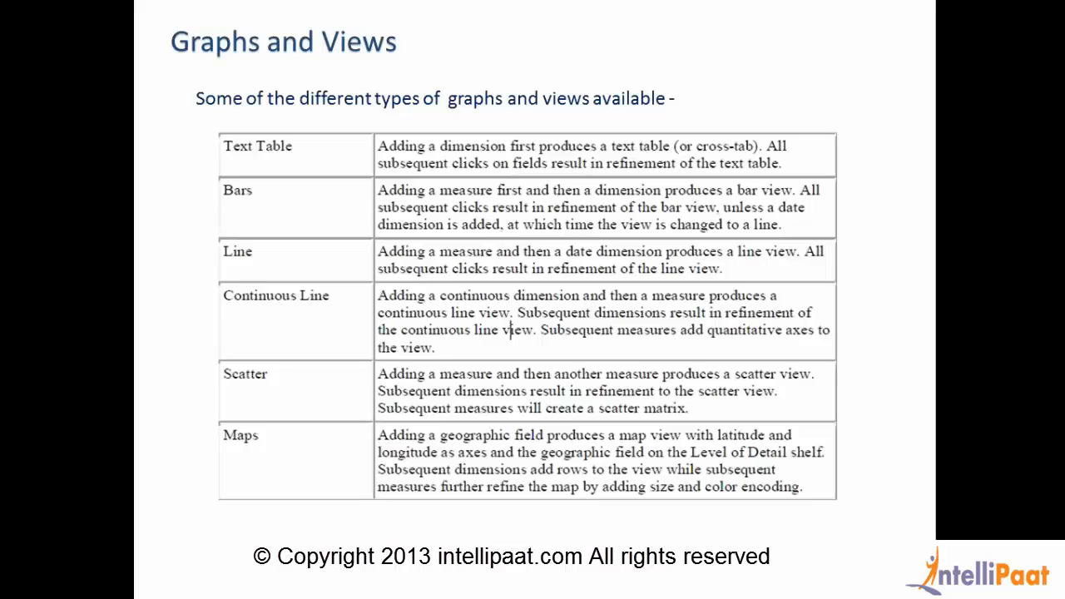
# Step: Look at the Show Me chart types in Tableau, and return to the PowerPoint slides to view Individual Axes and Blended Axes
pyautogui.hotkey('alt', 'Tab')
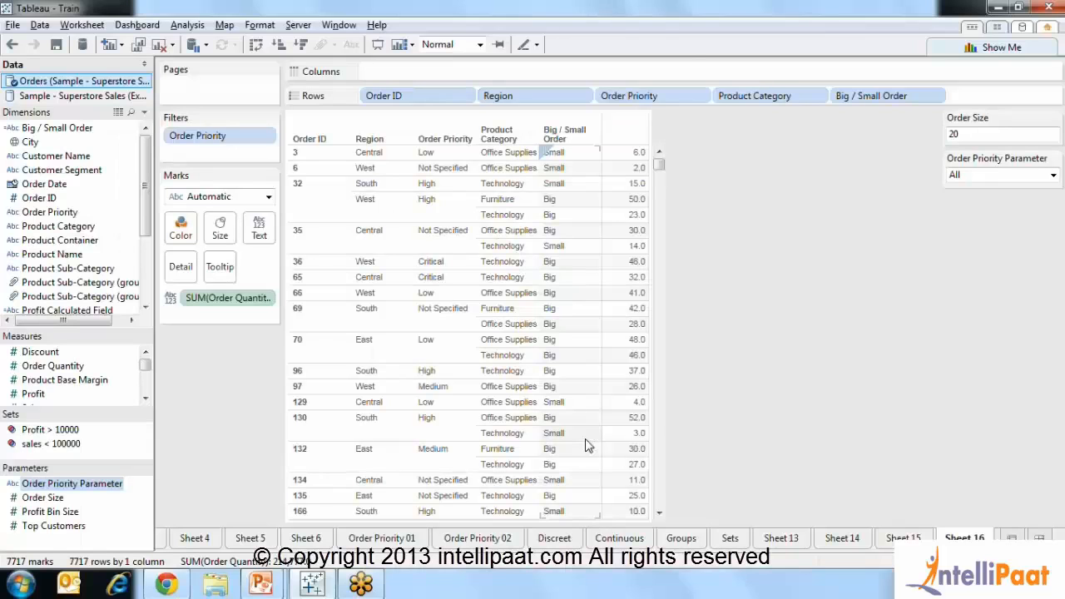
pyautogui.click(998, 47)
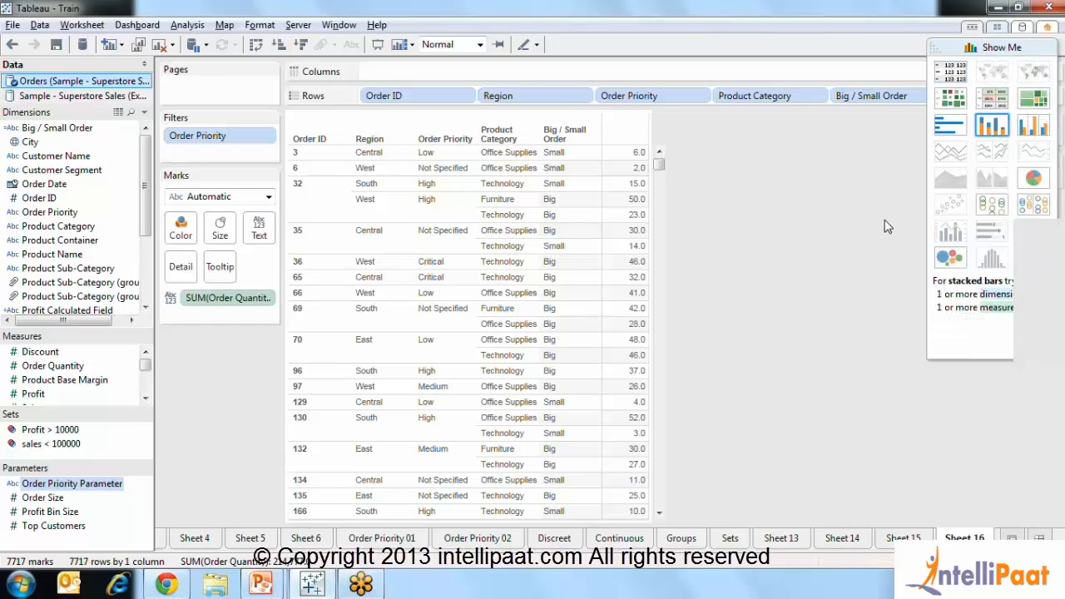
pyautogui.click(999, 48)
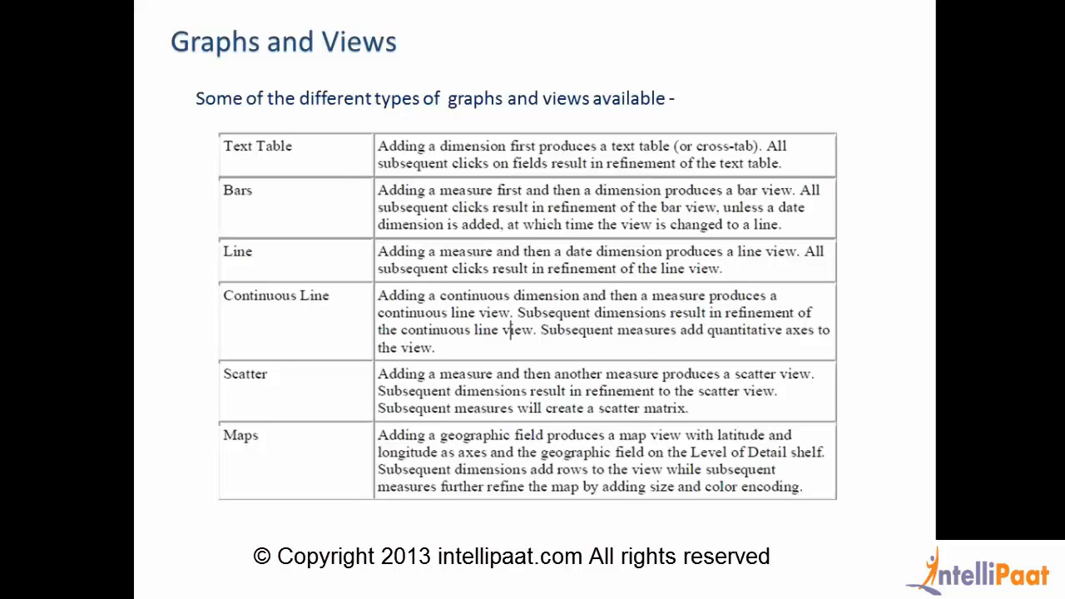
pyautogui.press('Right')
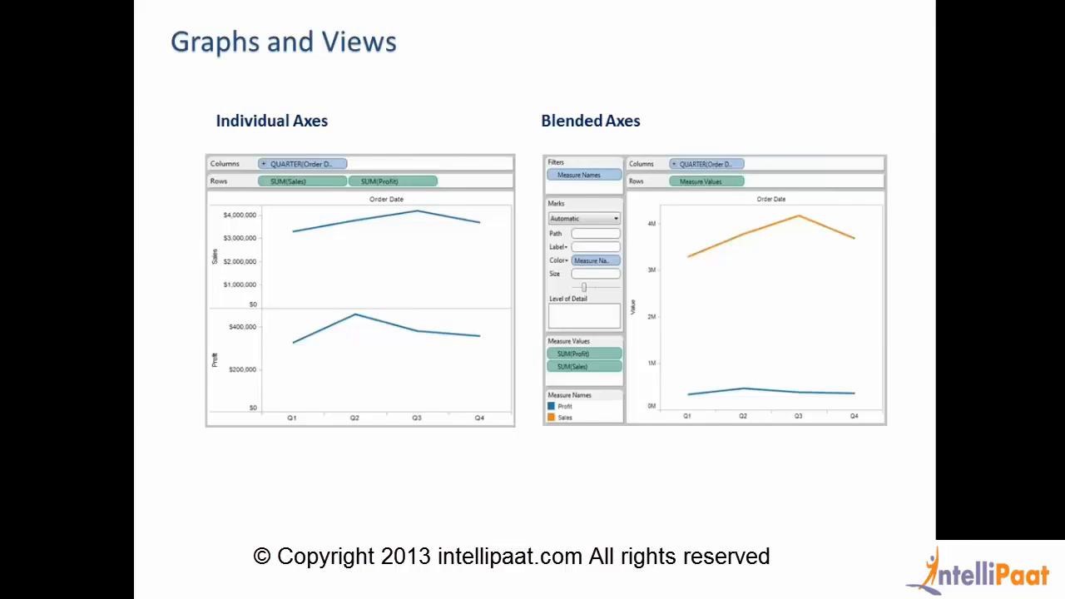
# Step: Switch to Tableau and create a horizontal bar chart of Profit by Customer Segment on a new worksheet
pyautogui.hotkey('alt', 'Tab')
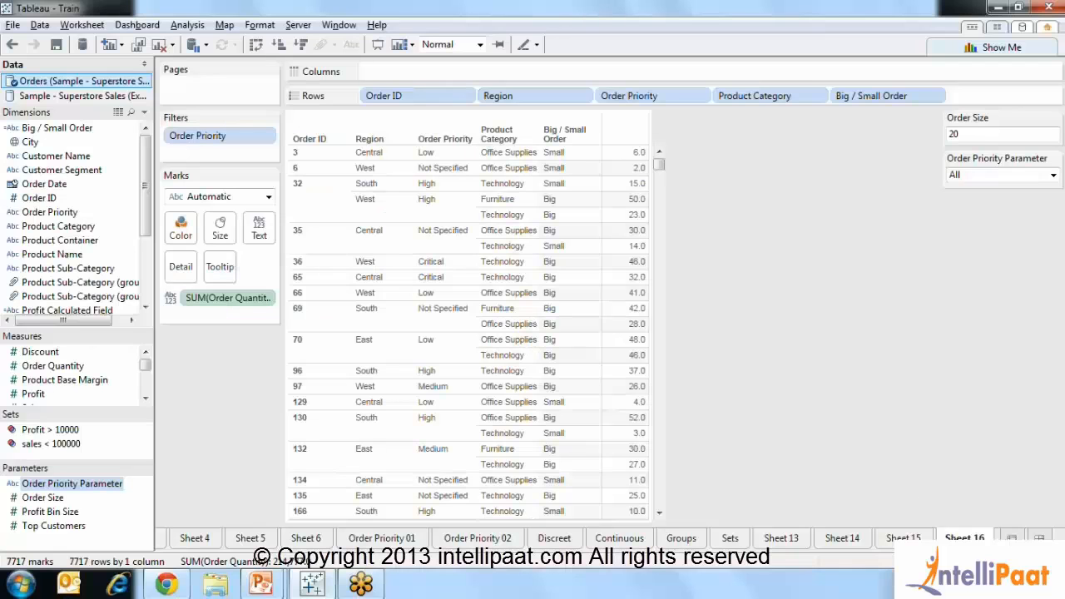
pyautogui.hotkey('ctrl', 'm')
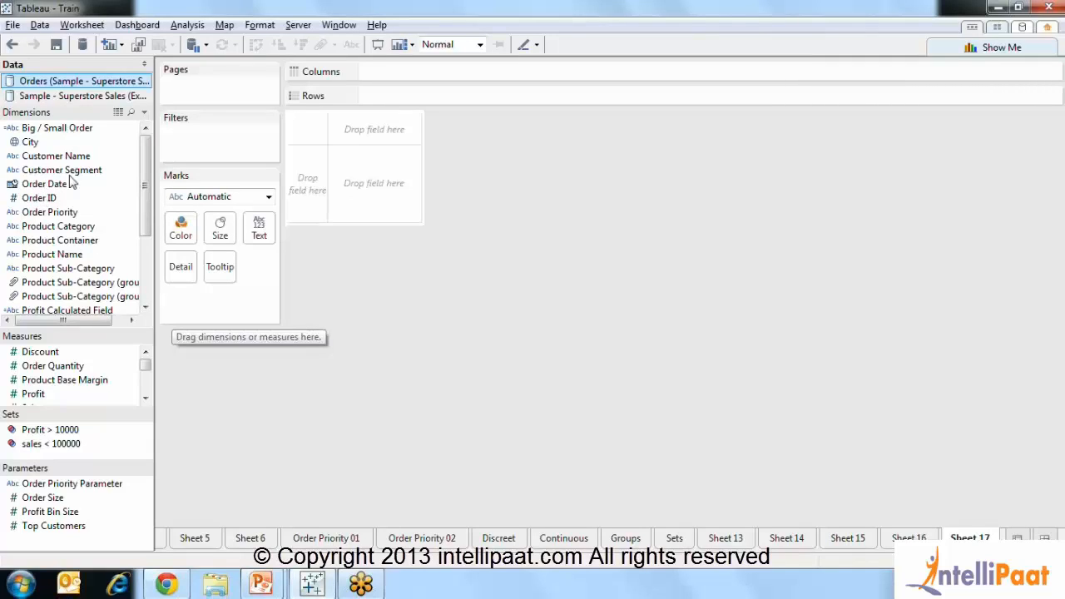
pyautogui.click(43, 200)
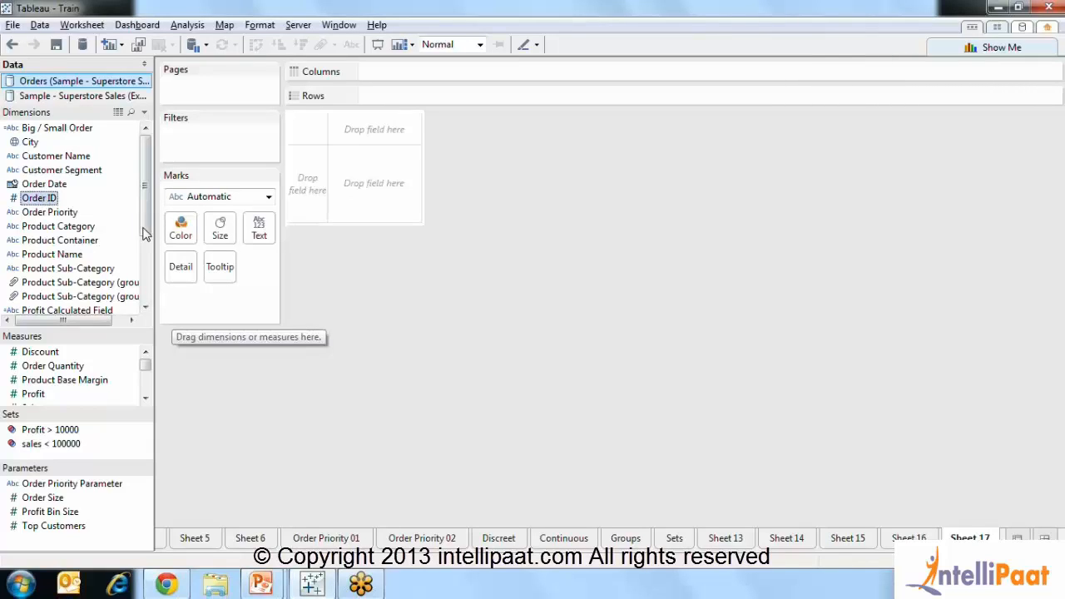
pyautogui.moveTo(143, 231); pyautogui.dragTo(160, 218)
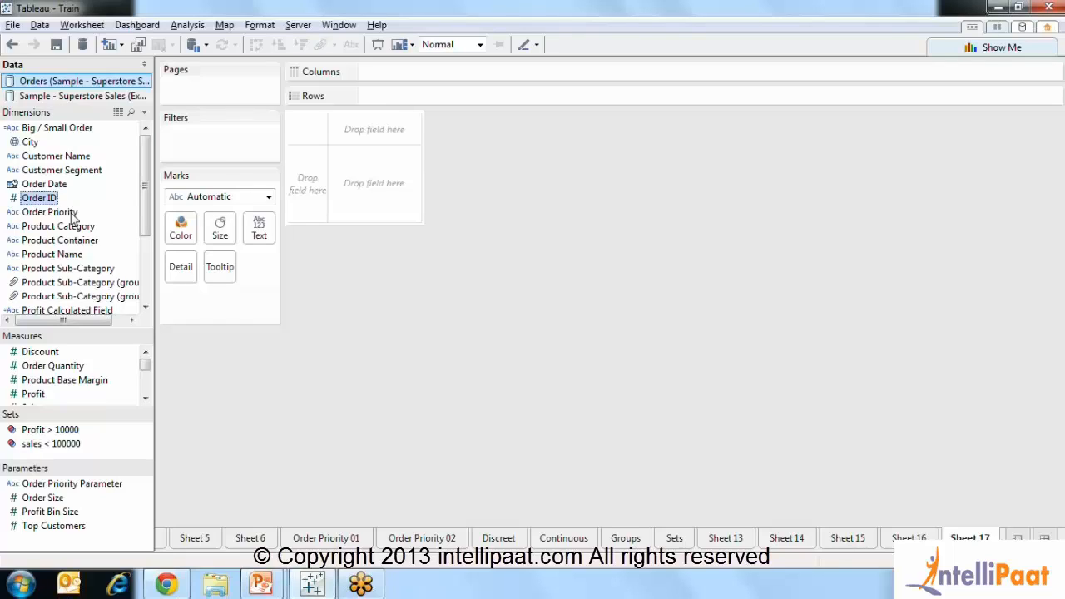
pyautogui.click(70, 171)
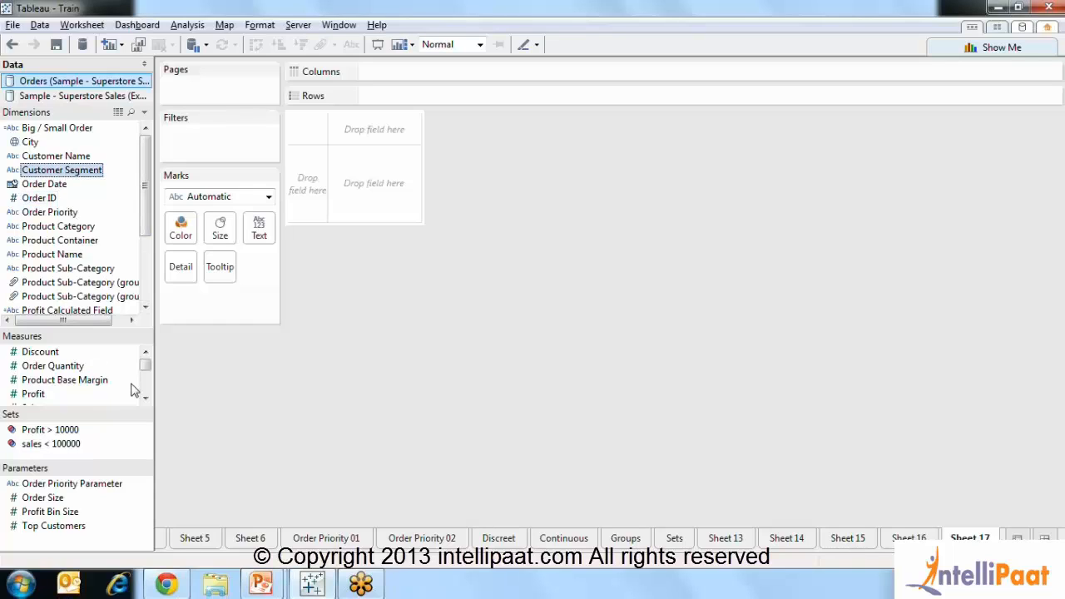
pyautogui.click(46, 396)
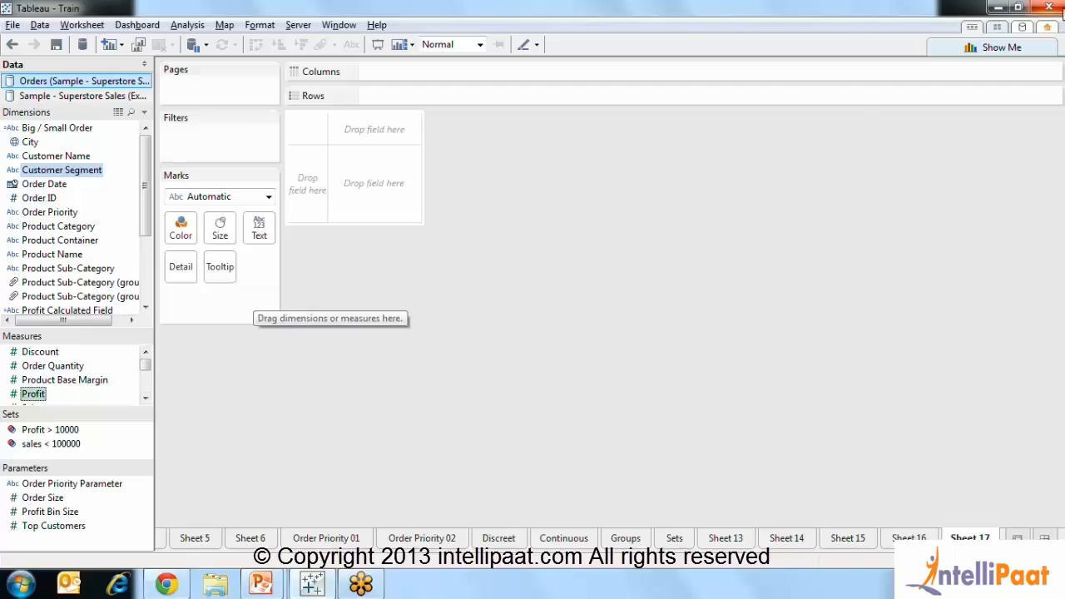
pyautogui.click(1009, 49)
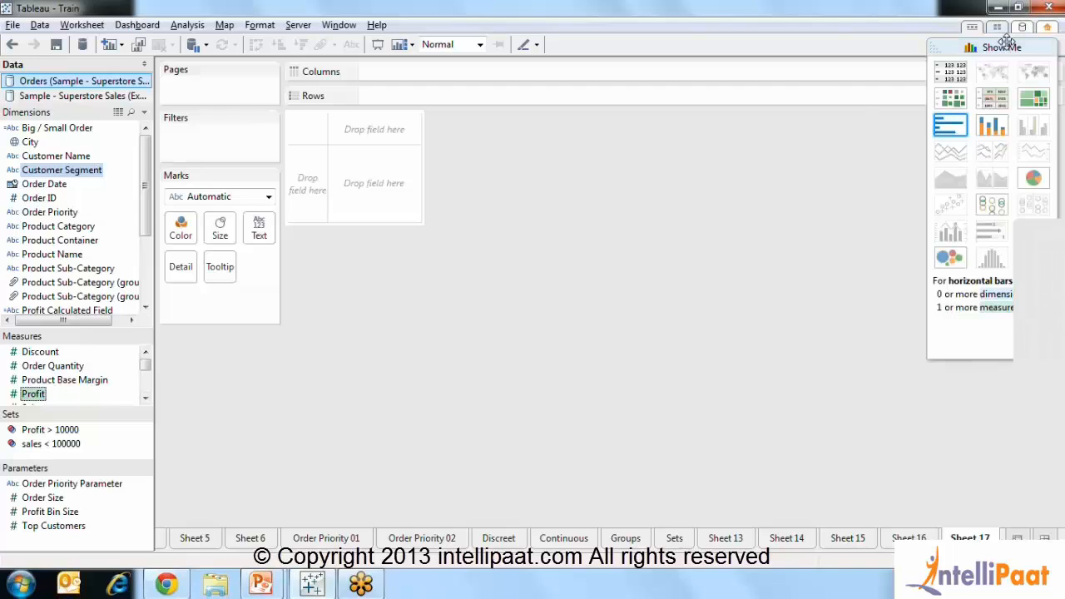
pyautogui.click(955, 125)
# Step: Sort the customer segments by Profit in descending order and collapse the Show Me chart chooser
pyautogui.click(728, 215)
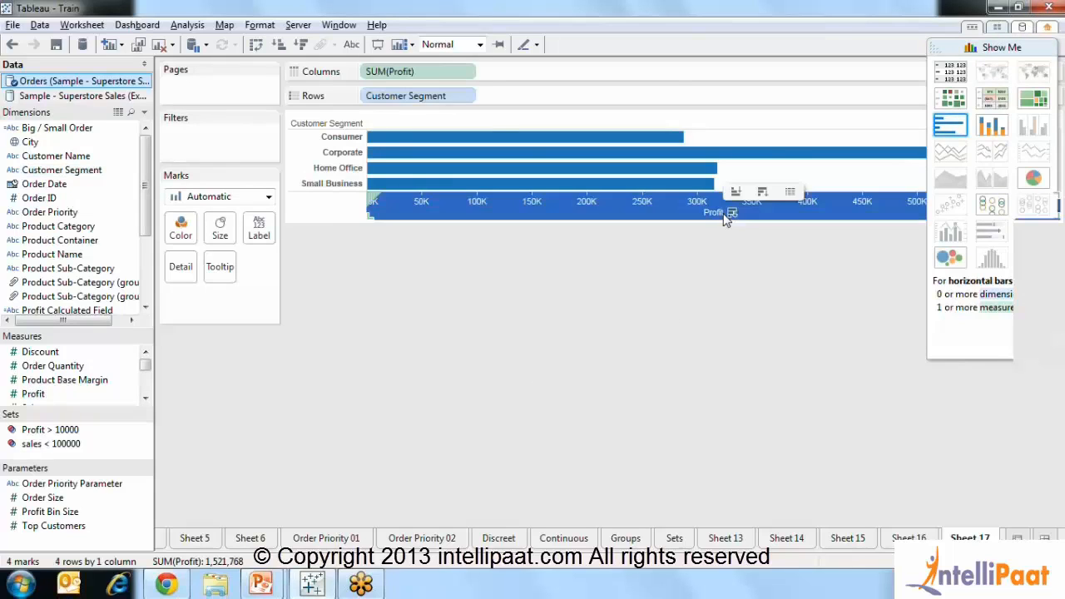
pyautogui.click(731, 213)
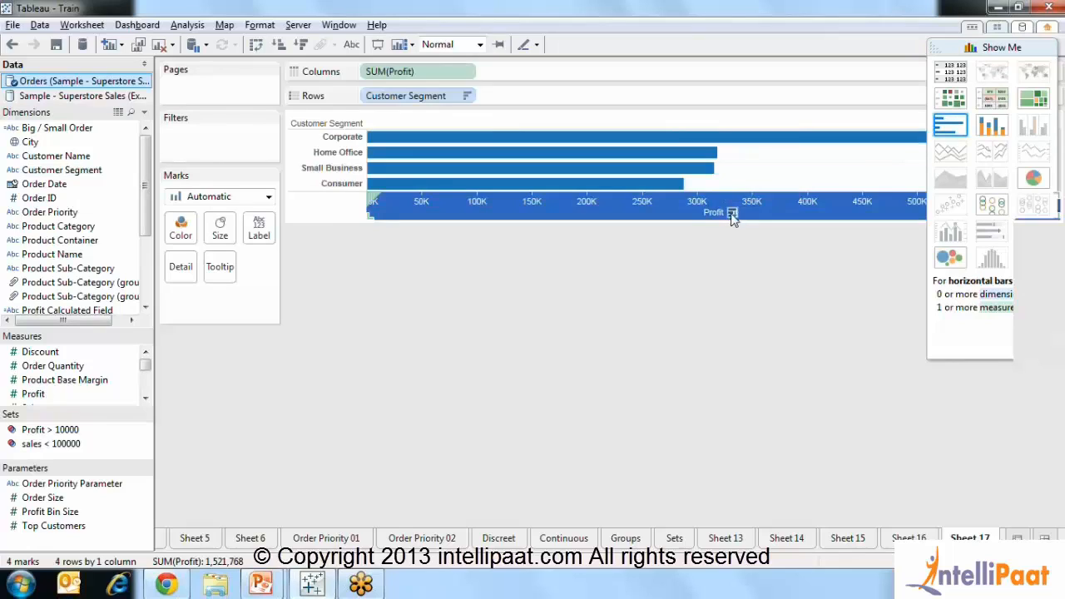
pyautogui.click(994, 48)
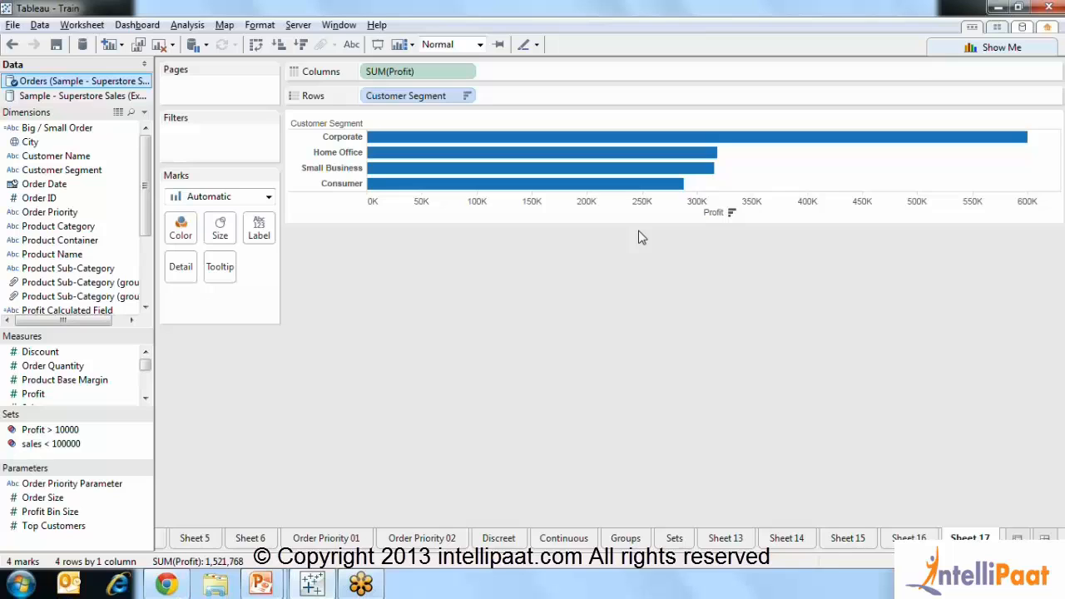
# Step: Change the Profit by Customer Segment chart to stacked bars using Show Me
pyautogui.click(1005, 50)
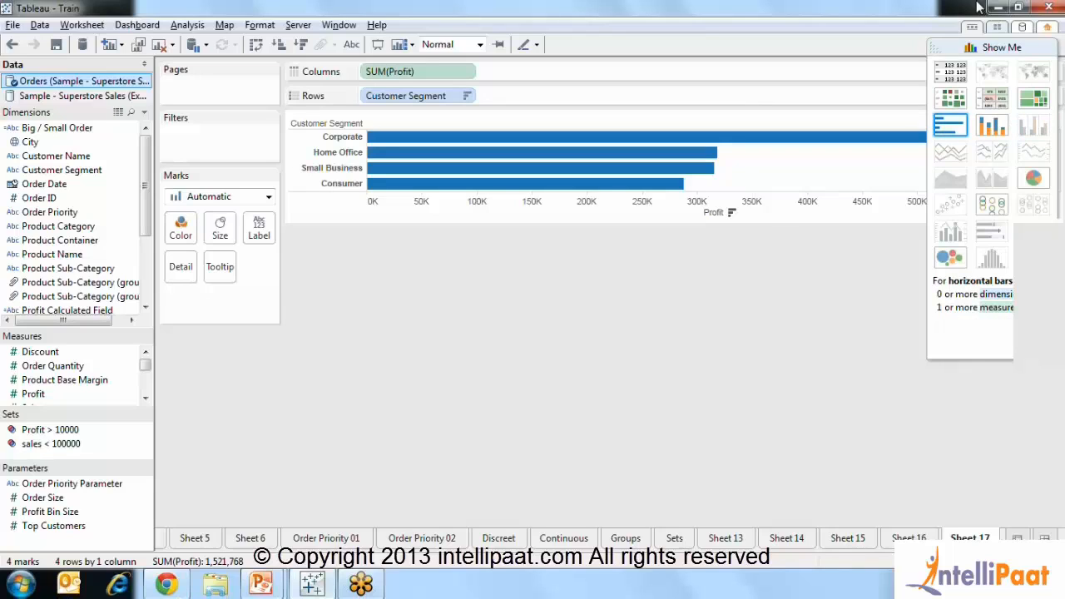
pyautogui.click(992, 46)
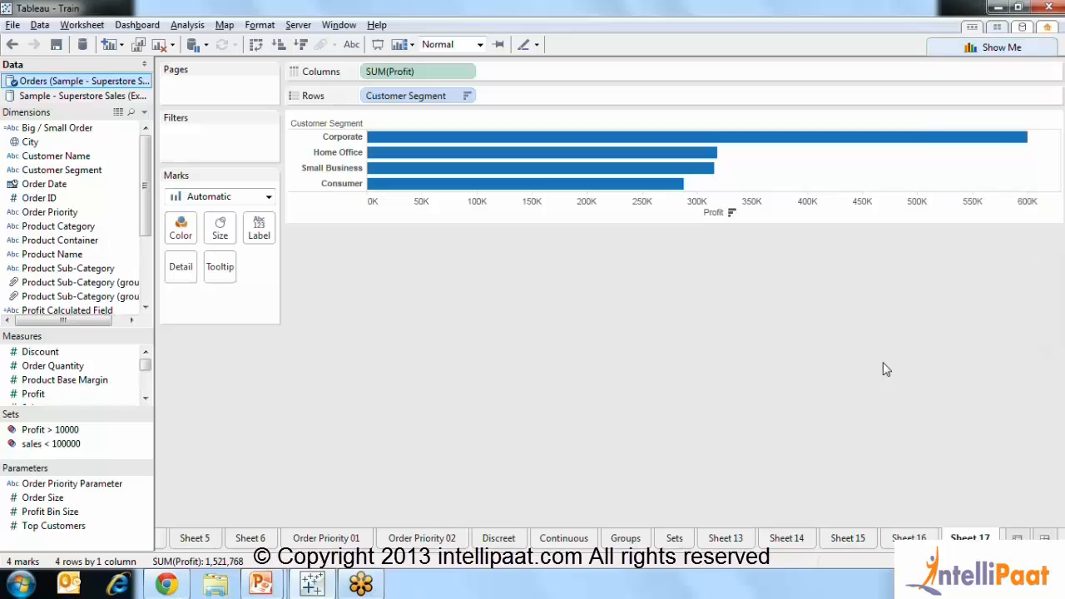
pyautogui.click(994, 48)
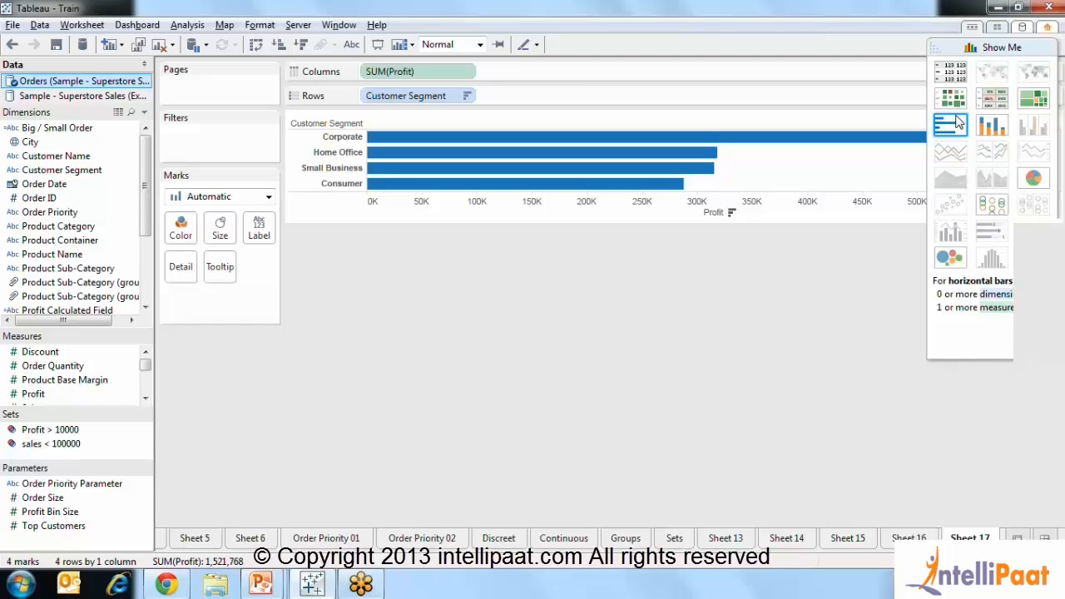
pyautogui.click(1004, 126)
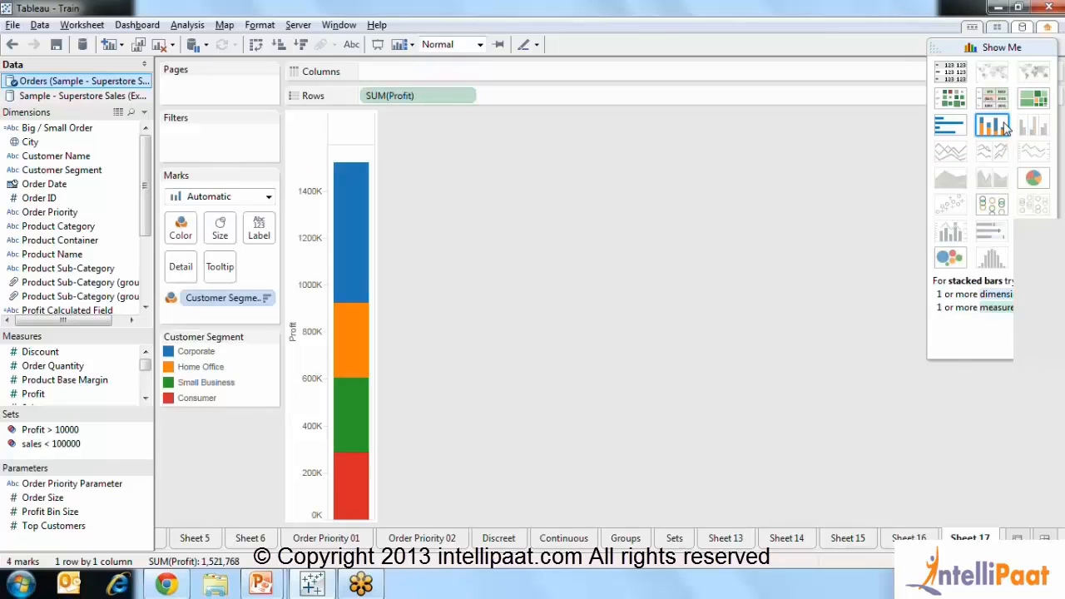